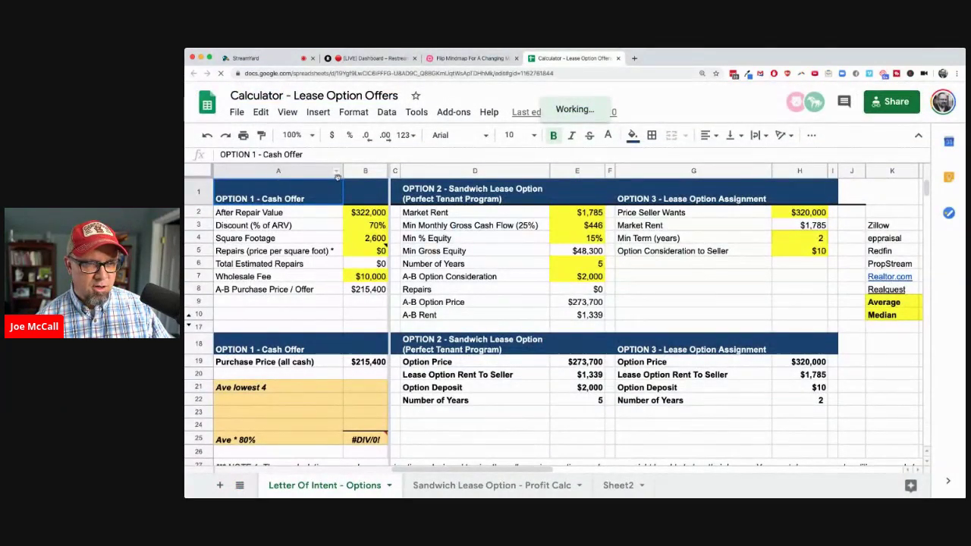
# Step: Narrow columns G and J so the Option 3 Lease Option Assignment headings wrap
pyautogui.click(277, 173)
pyautogui.click(545, 171)
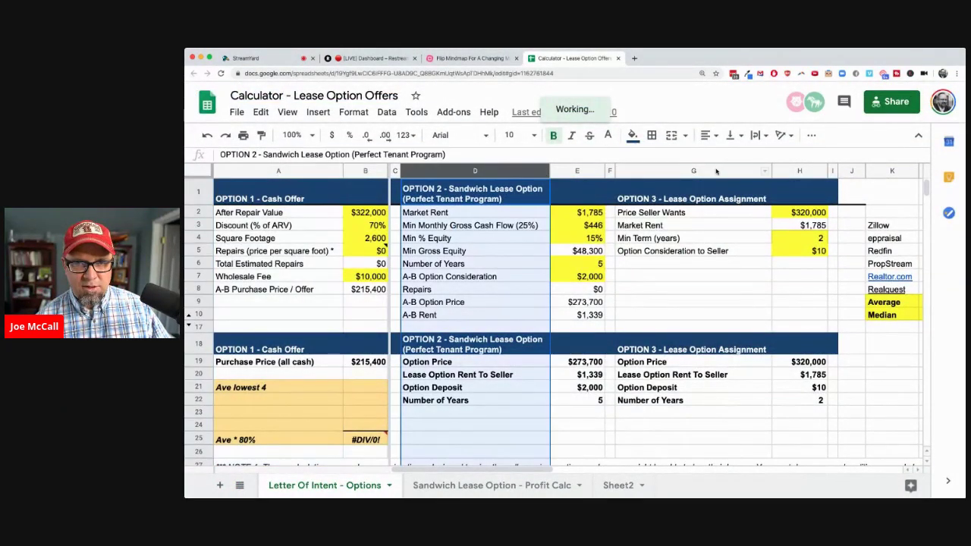
pyautogui.click(718, 171)
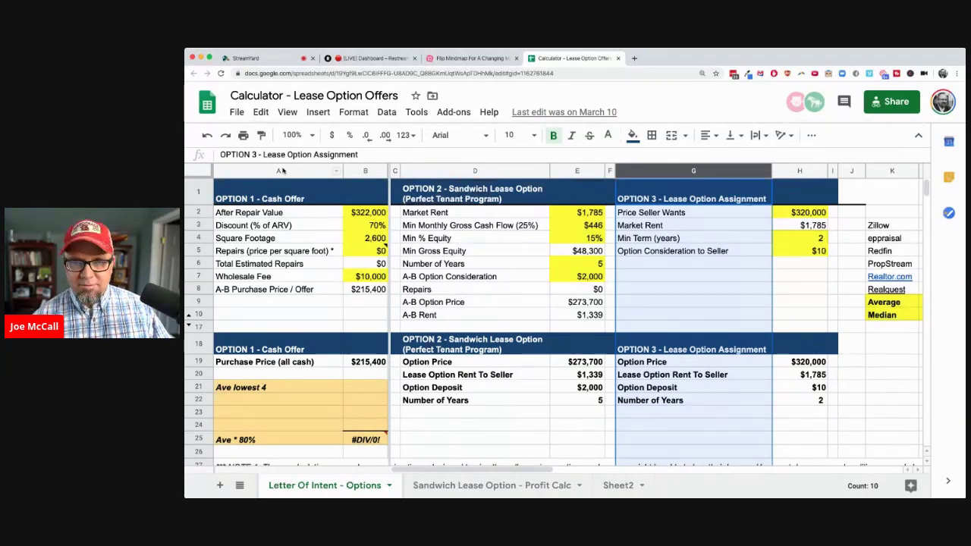
pyautogui.click(270, 194)
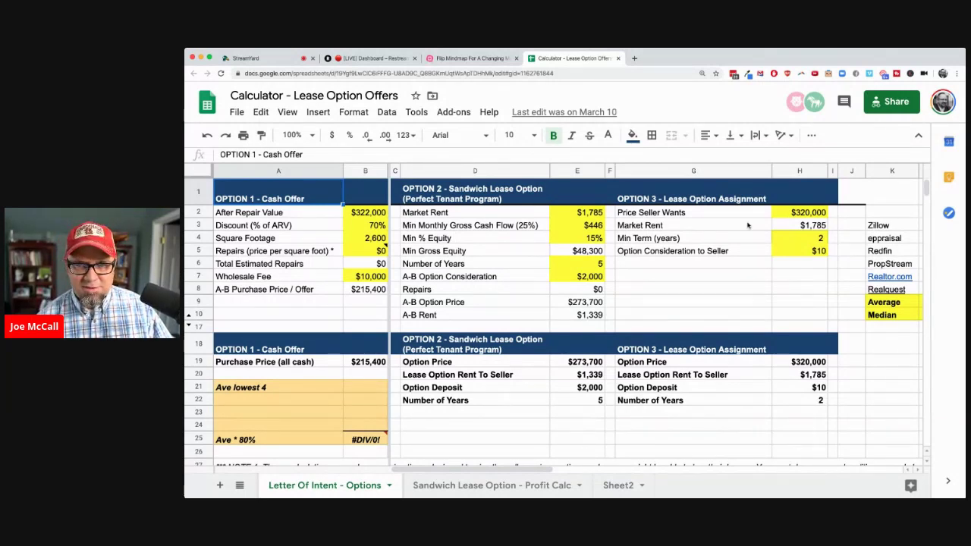
pyautogui.moveTo(770, 171); pyautogui.dragTo(753, 170)
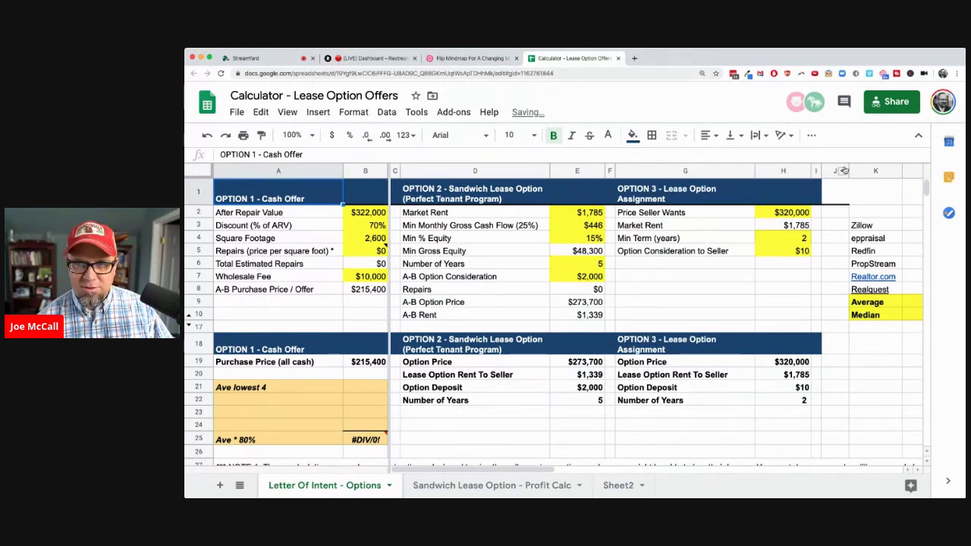
pyautogui.moveTo(848, 171); pyautogui.dragTo(832, 170)
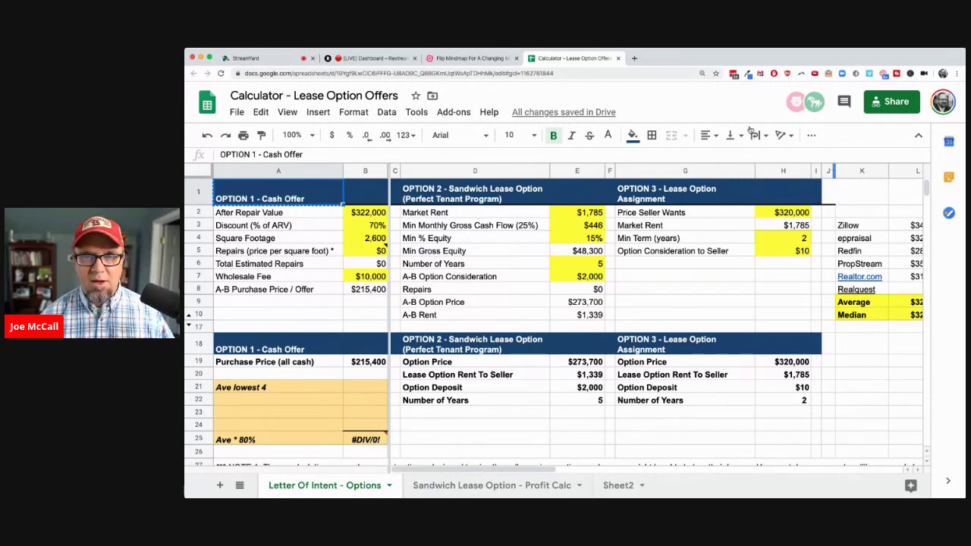
# Step: Copy the Option 3 columns G and H
pyautogui.moveTo(683, 171); pyautogui.dragTo(781, 172)
pyautogui.hotkey('ctrl', 'c')
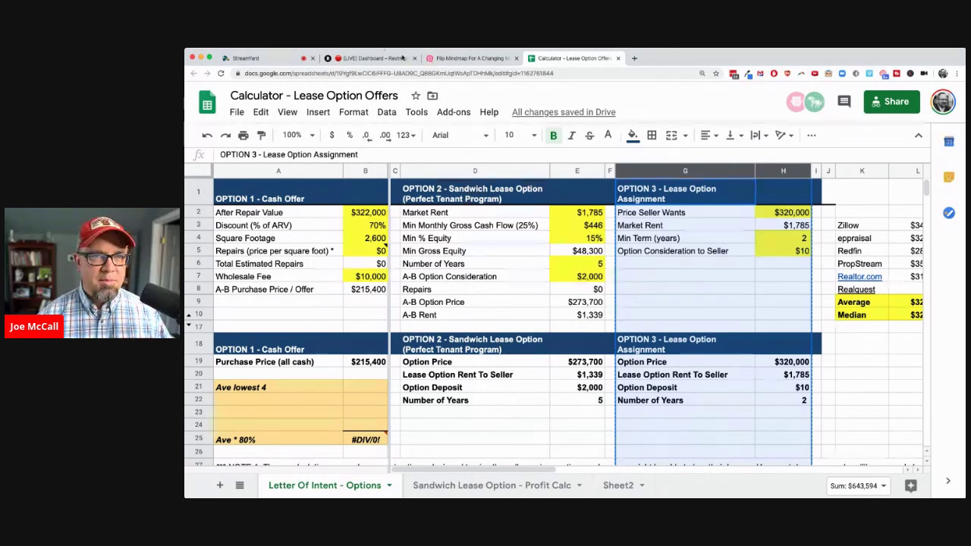
pyautogui.click(470, 57)
# Step: Open the Seller Financing Offer Calculator linked from the (Seller Financing...) node
pyautogui.click(665, 373)
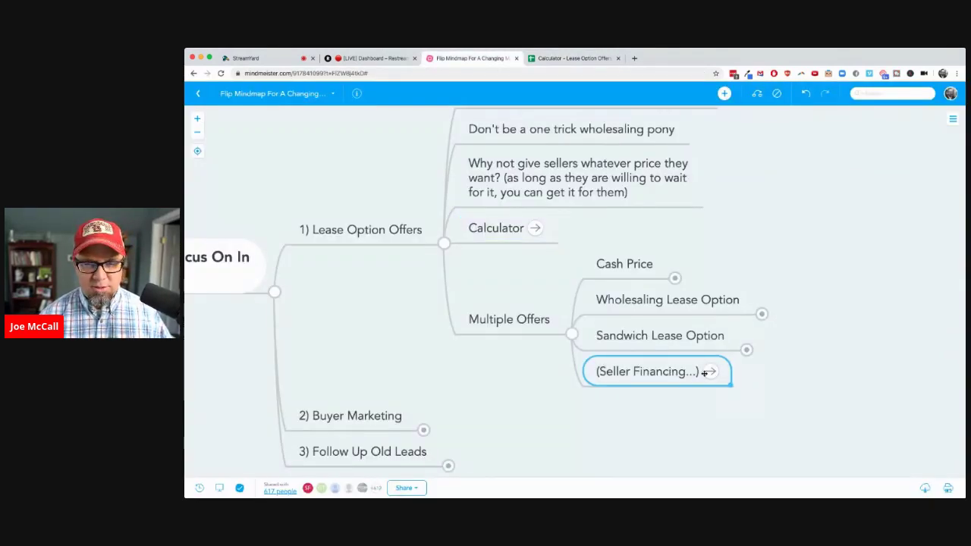
pyautogui.click(711, 371)
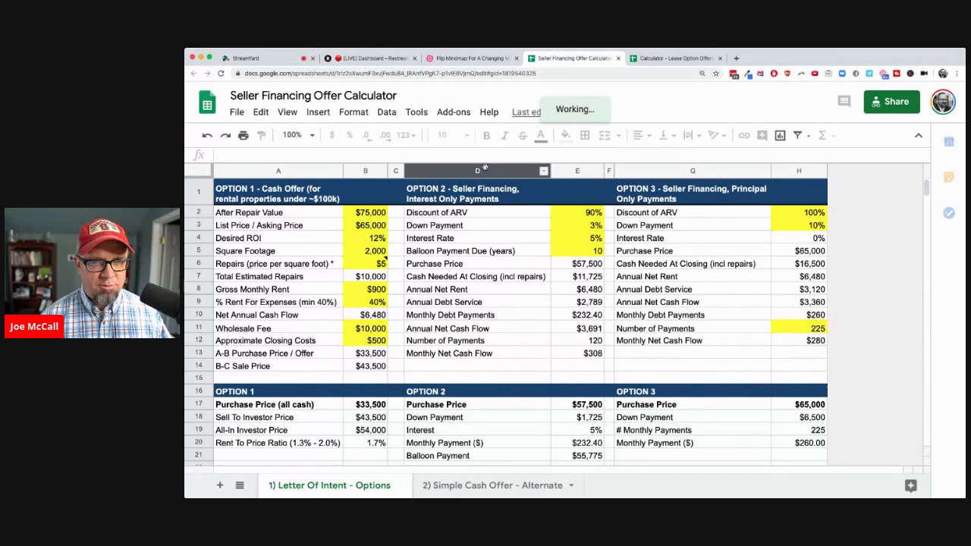
# Step: Review the Option 2 and Option 3 seller financing columns and the Monthly Net Cash Flow formula
pyautogui.click(485, 169)
pyautogui.click(705, 171)
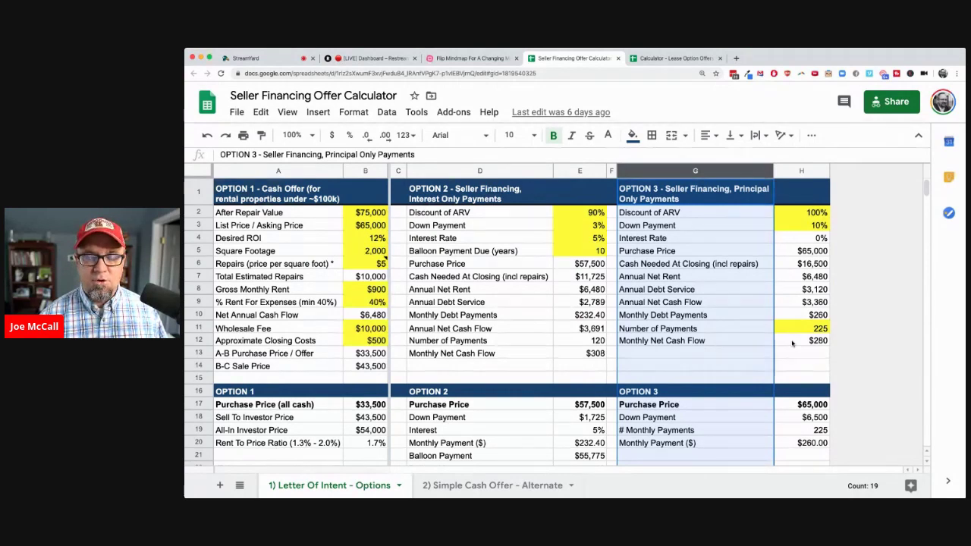
pyautogui.click(791, 341)
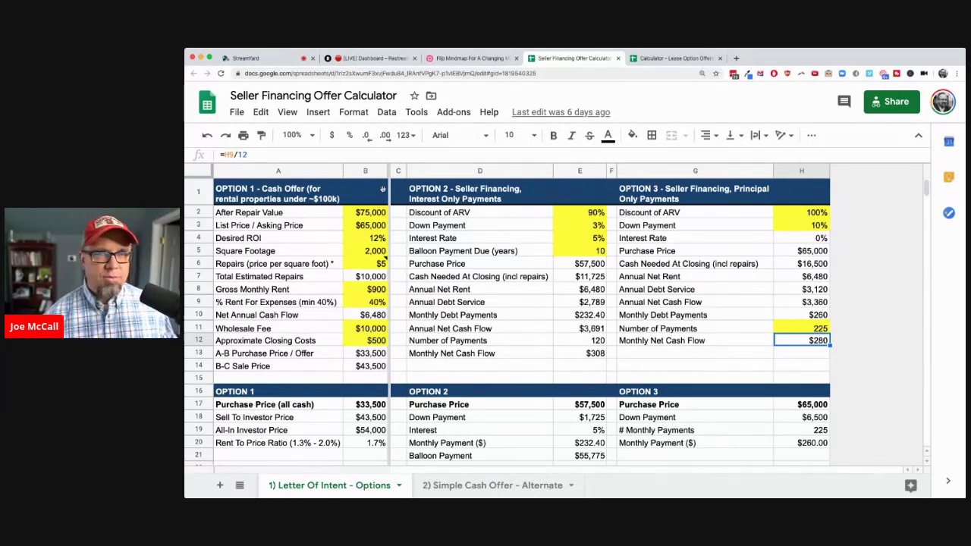
pyautogui.click(658, 59)
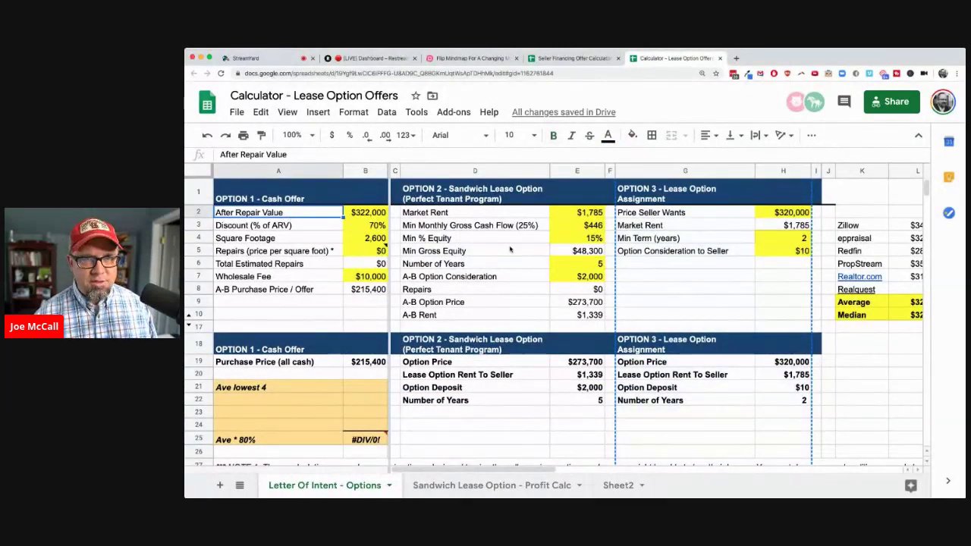
pyautogui.click(470, 58)
pyautogui.click(650, 264)
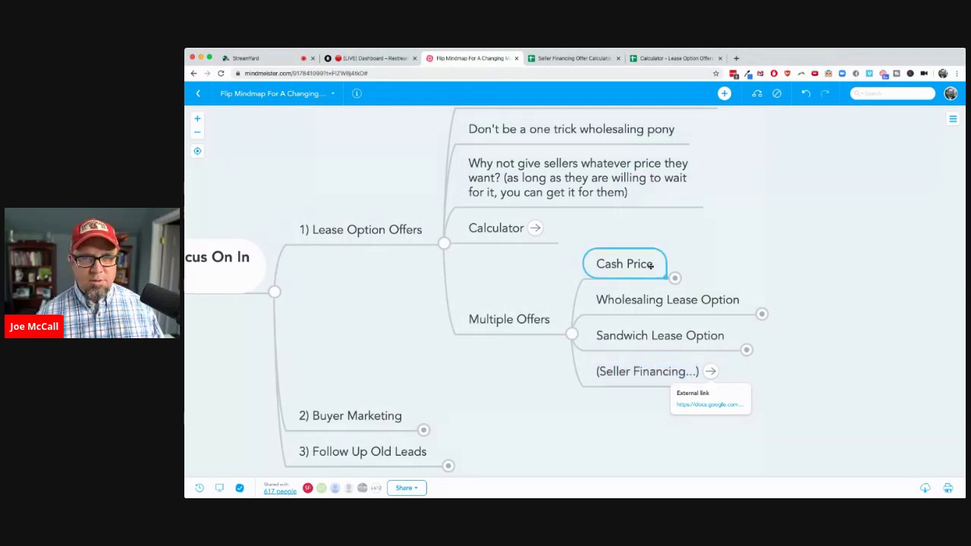
# Step: Rename the Calculator node to 'Lease Option Calculator'
pyautogui.doubleClick(501, 225)
pyautogui.press('Home')
pyautogui.write('Lease Opt')
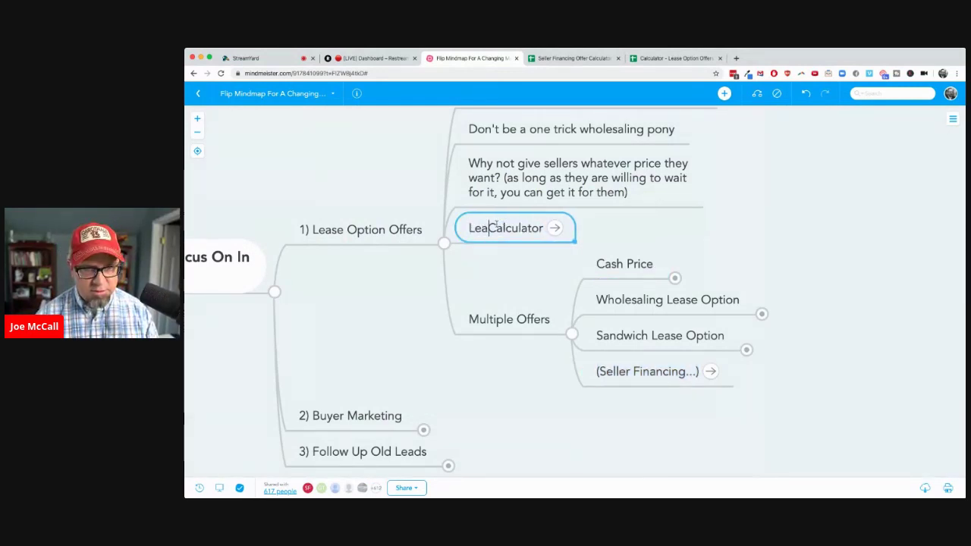
pyautogui.write('ion')
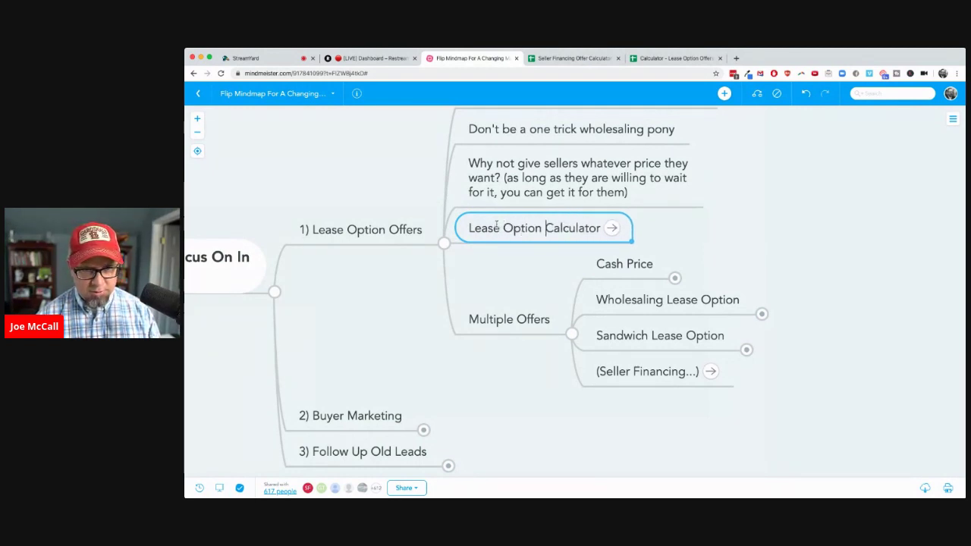
pyautogui.click(610, 267)
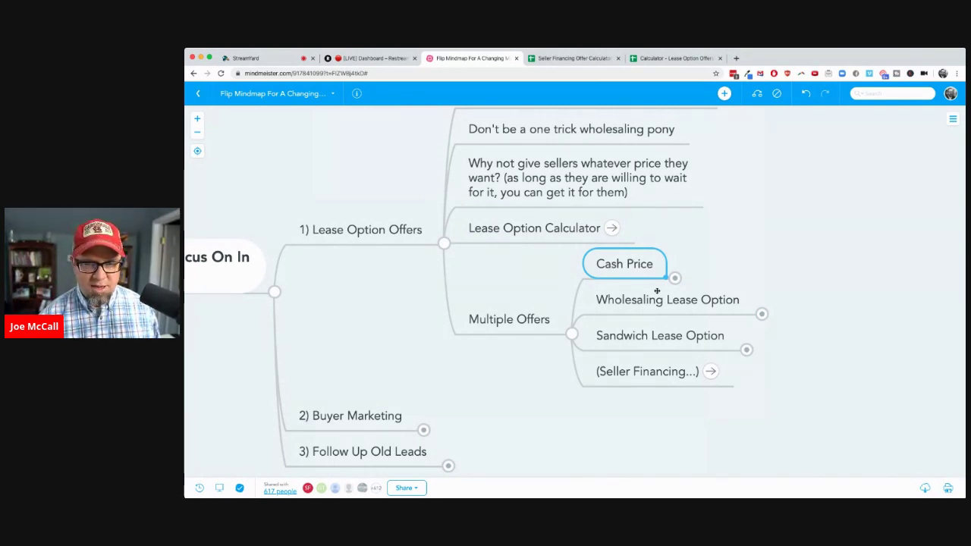
# Step: Move Lease Option Calculator under Multiple Offers, below Sandwich Lease Option
pyautogui.moveTo(538, 232); pyautogui.dragTo(621, 347)
pyautogui.click(643, 231)
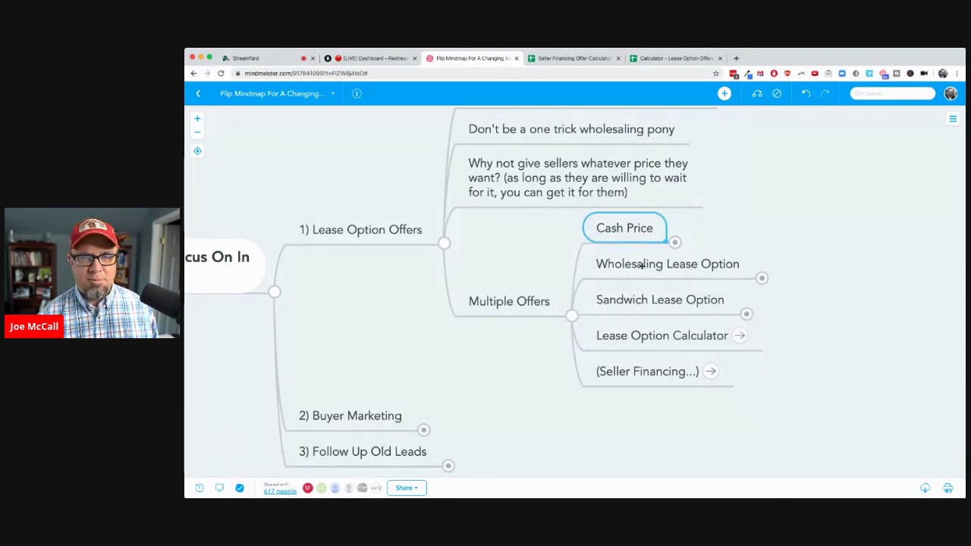
pyautogui.click(641, 266)
pyautogui.click(642, 296)
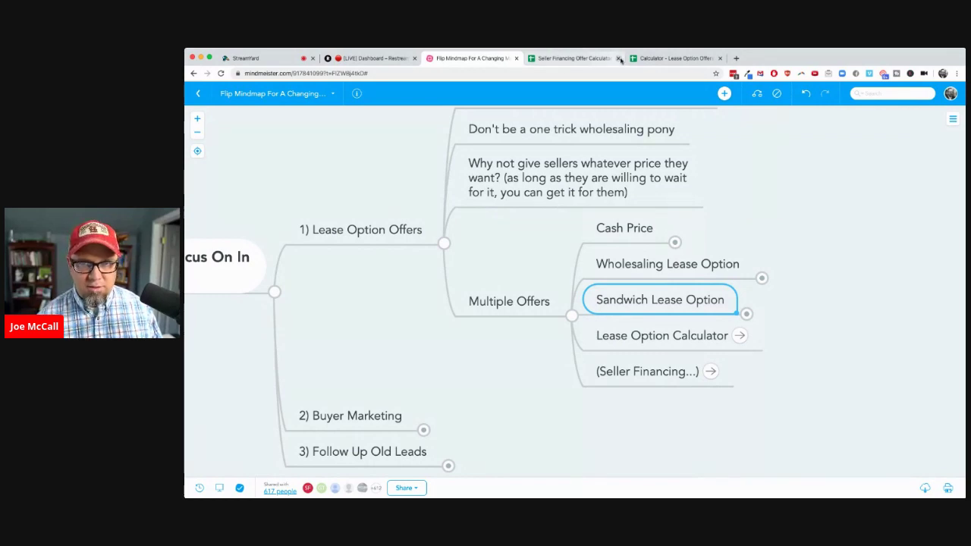
# Step: Check the Option 1–3 price formulas in the Lease Option Offers calculator
pyautogui.click(672, 58)
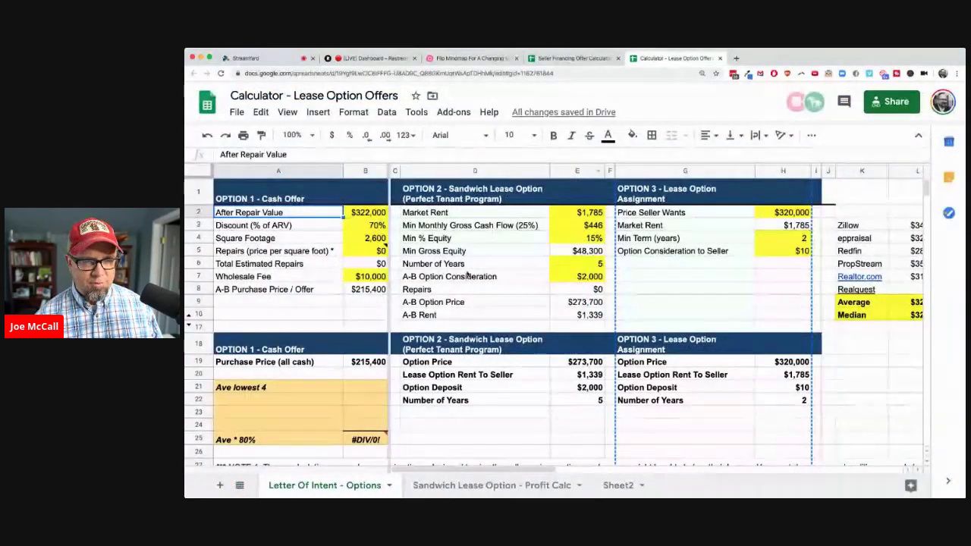
pyautogui.click(370, 363)
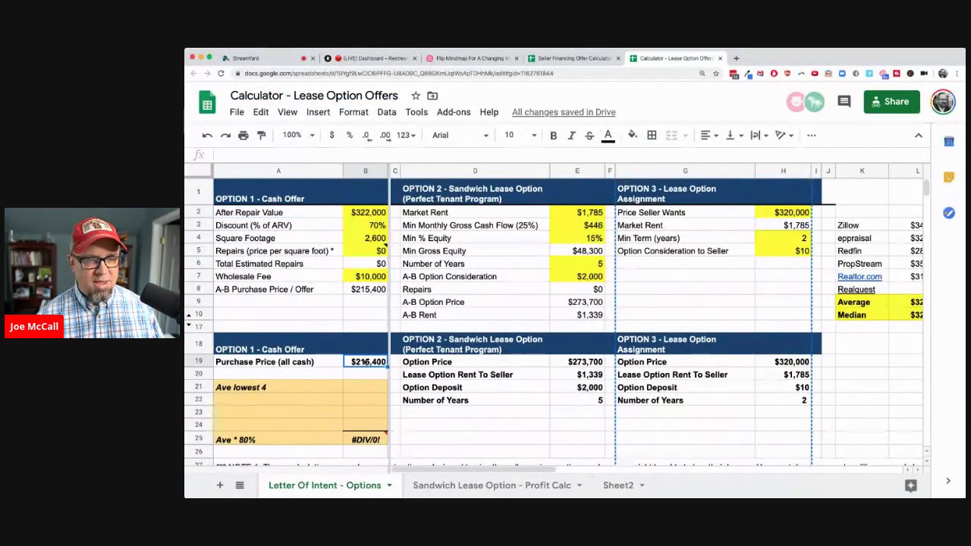
pyautogui.click(585, 365)
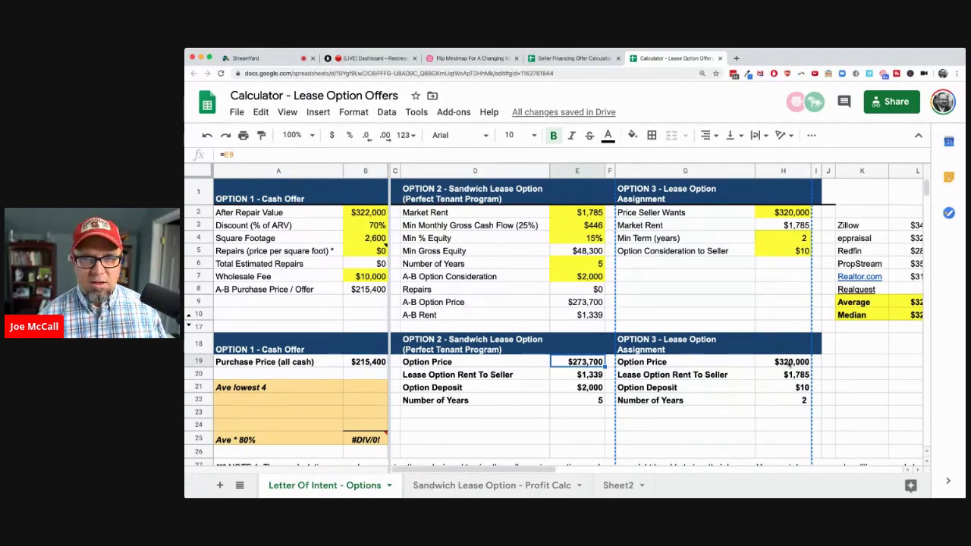
pyautogui.click(789, 363)
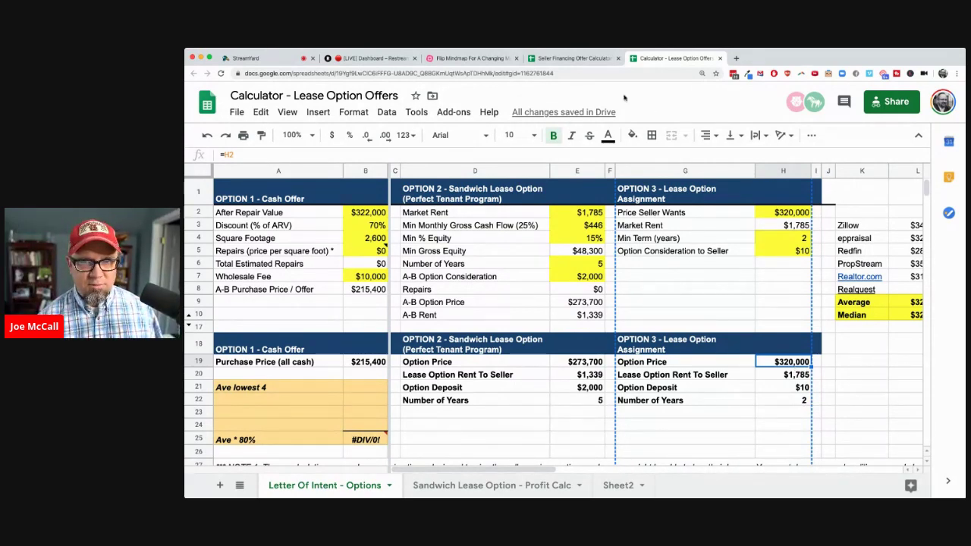
# Step: Check the Seller Financing purchase price formulas, including Option 3's $65,000 in H17
pyautogui.click(574, 58)
pyautogui.click(373, 408)
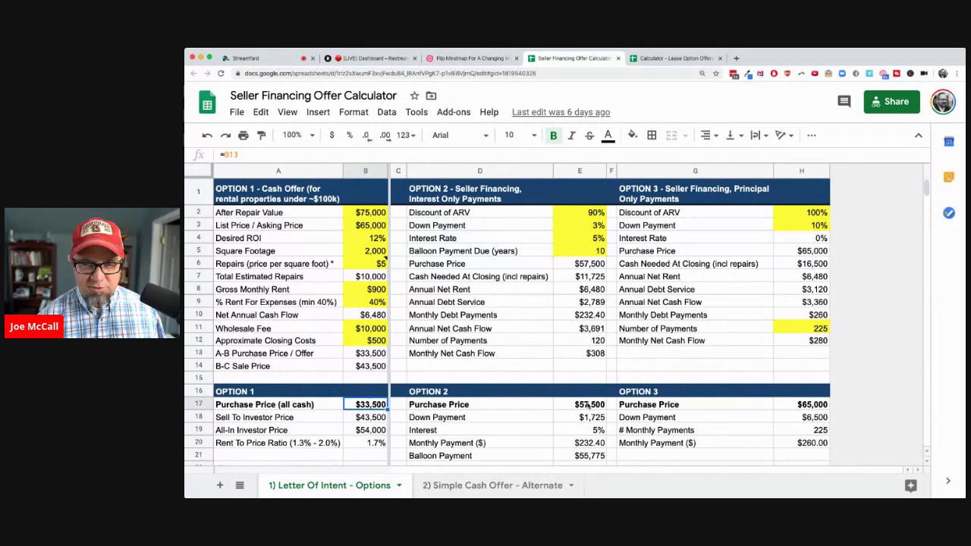
pyautogui.click(588, 407)
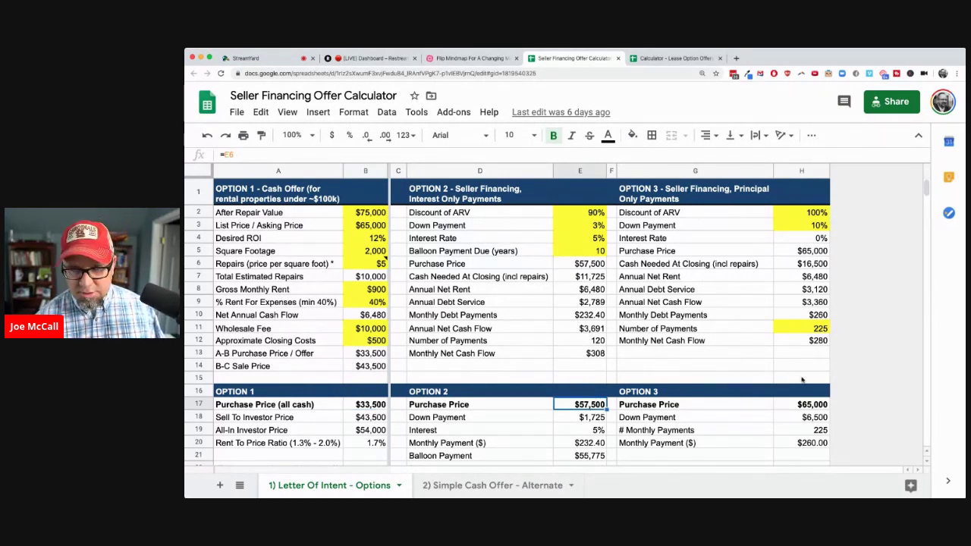
pyautogui.click(806, 406)
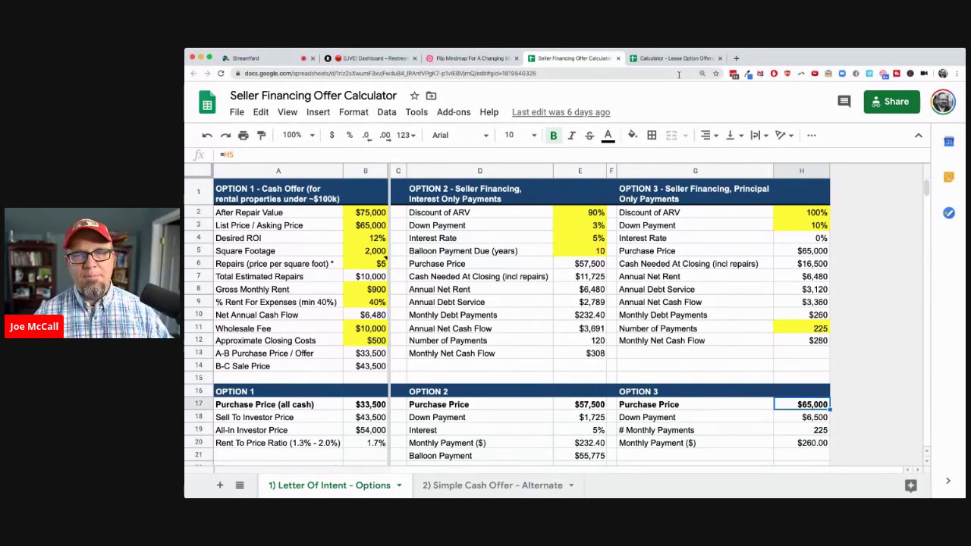
pyautogui.click(471, 57)
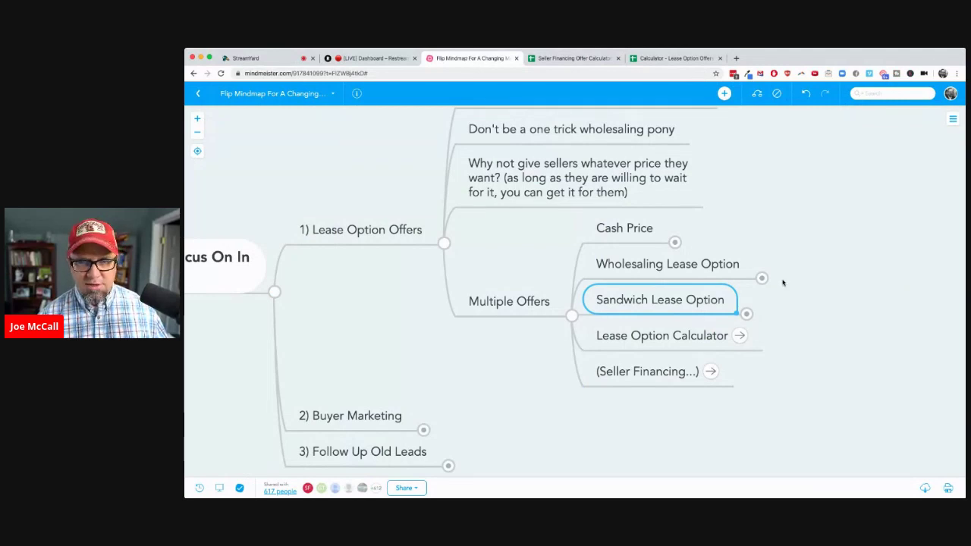
# Step: Expand Cash Price and step through its 70% of ARV, ARV = Zillow and Repairs rules
pyautogui.click(674, 243)
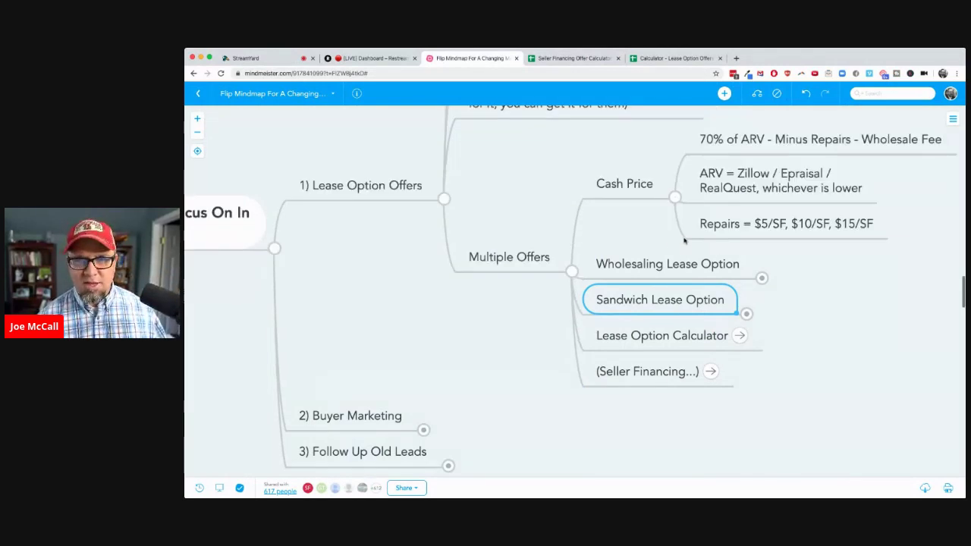
pyautogui.click(646, 192)
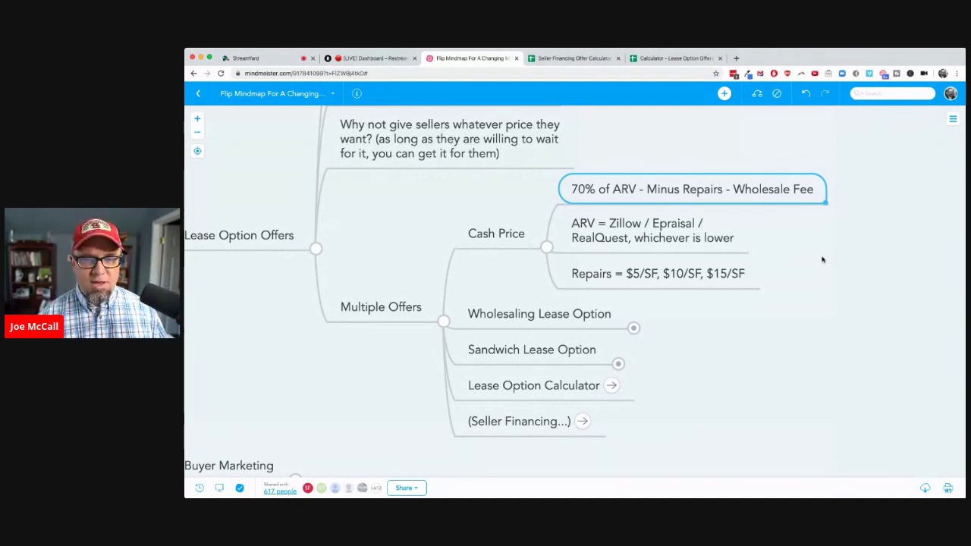
pyautogui.press('Down')
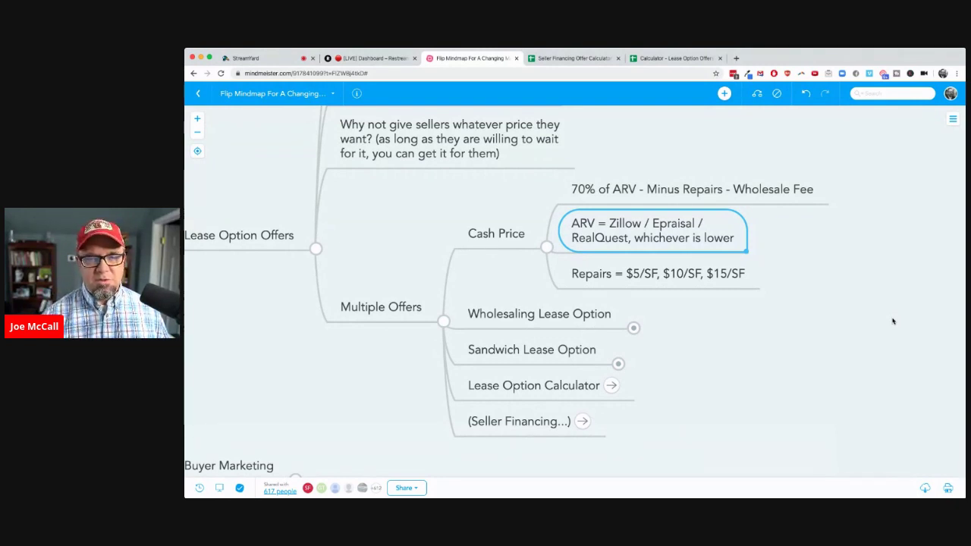
pyautogui.press('Down')
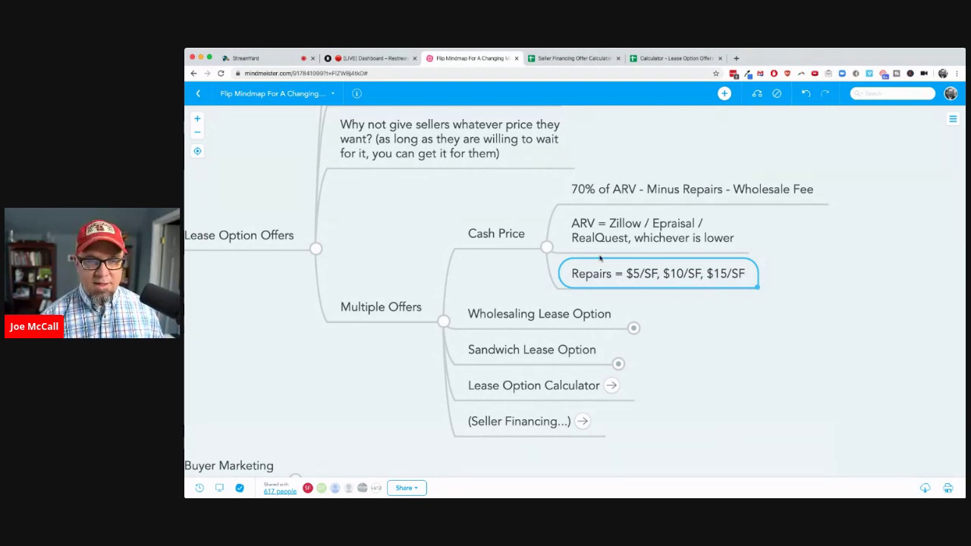
# Step: Add an idea below Repairs reading 'Average of the lowest 3 (or 5) x 80%'
pyautogui.click(486, 234)
pyautogui.click(573, 273)
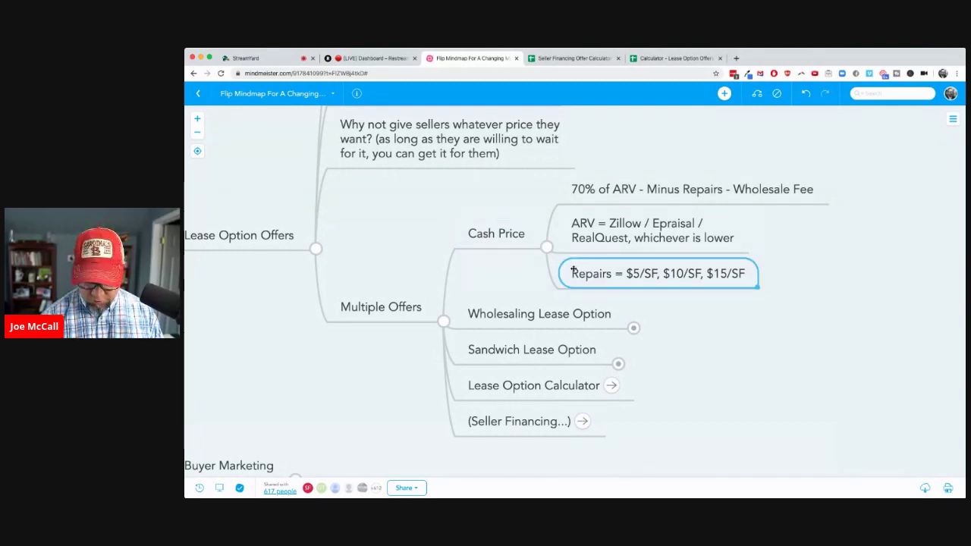
pyautogui.press('Return')
pyautogui.write('Average')
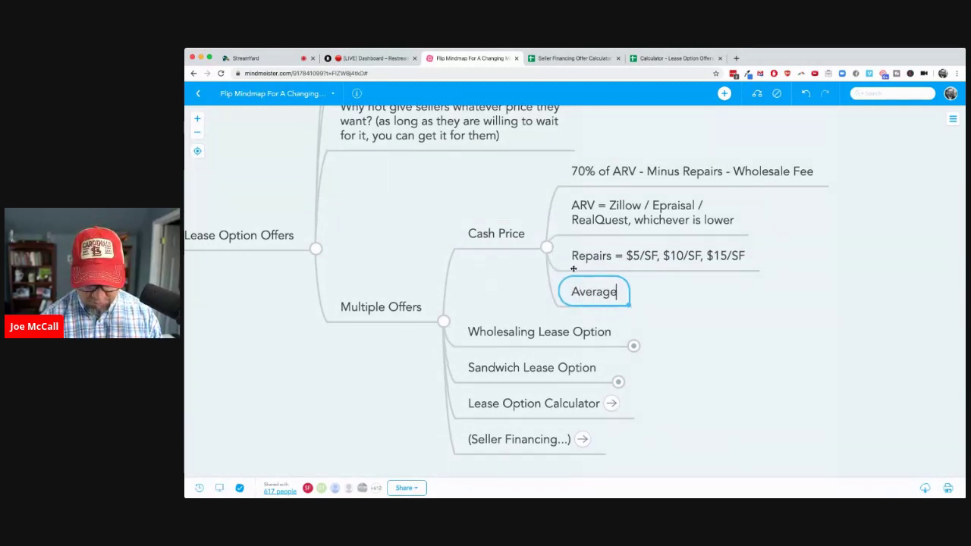
pyautogui.write(' of the lowest ')
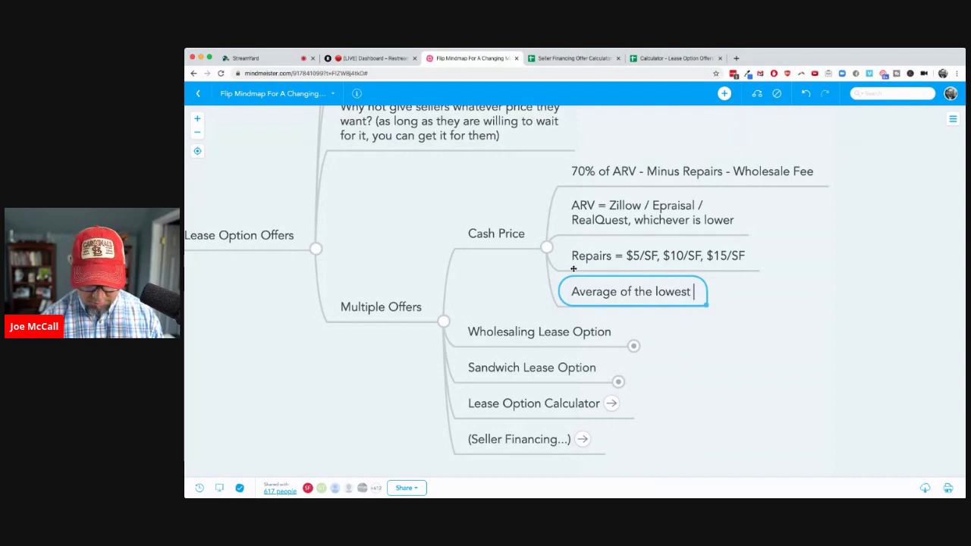
pyautogui.write('3')
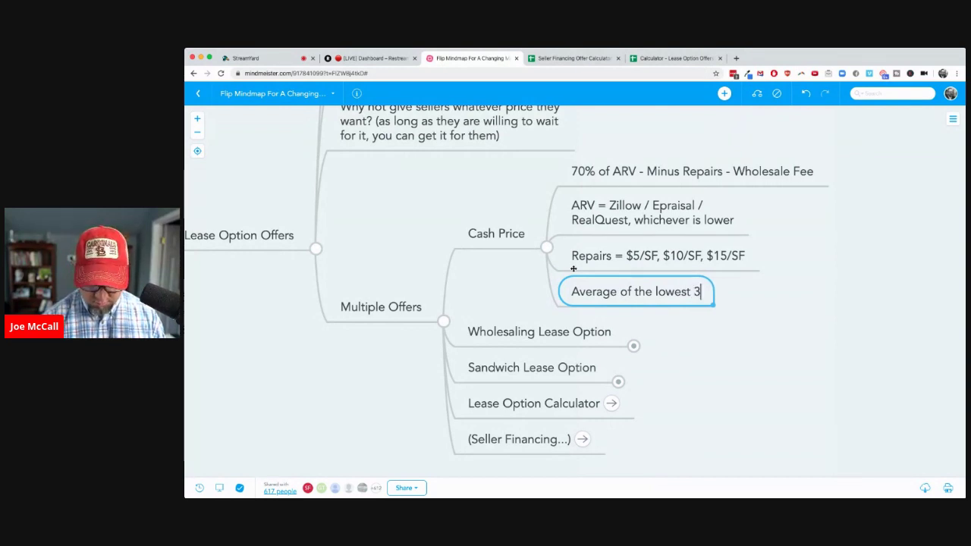
pyautogui.write(' (5)')
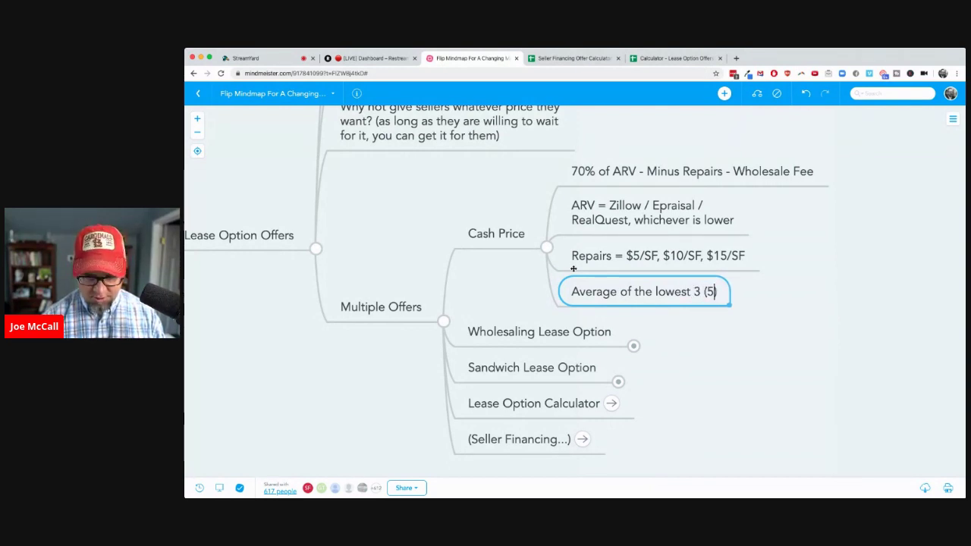
pyautogui.write('or')
pyautogui.press('Right')
pyautogui.press('Right')
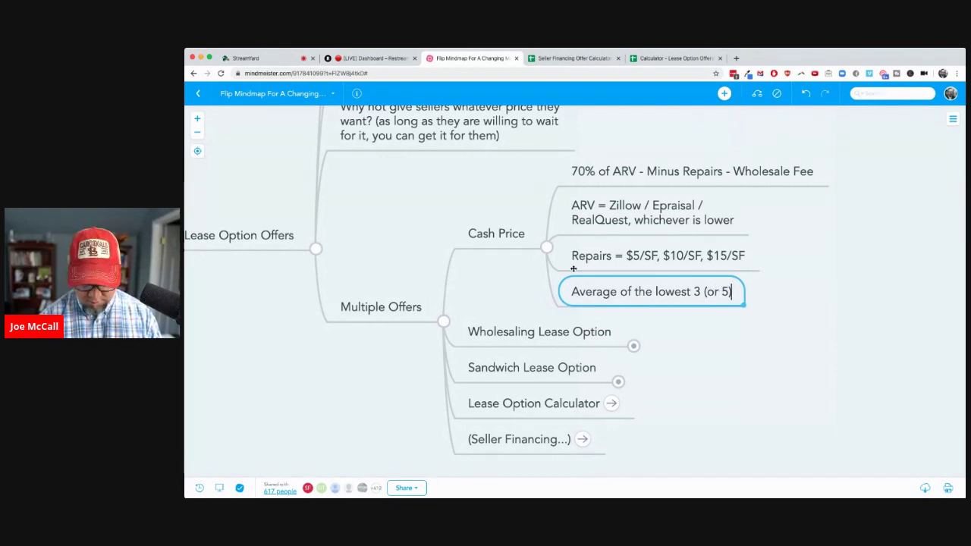
pyautogui.write('x 80%')
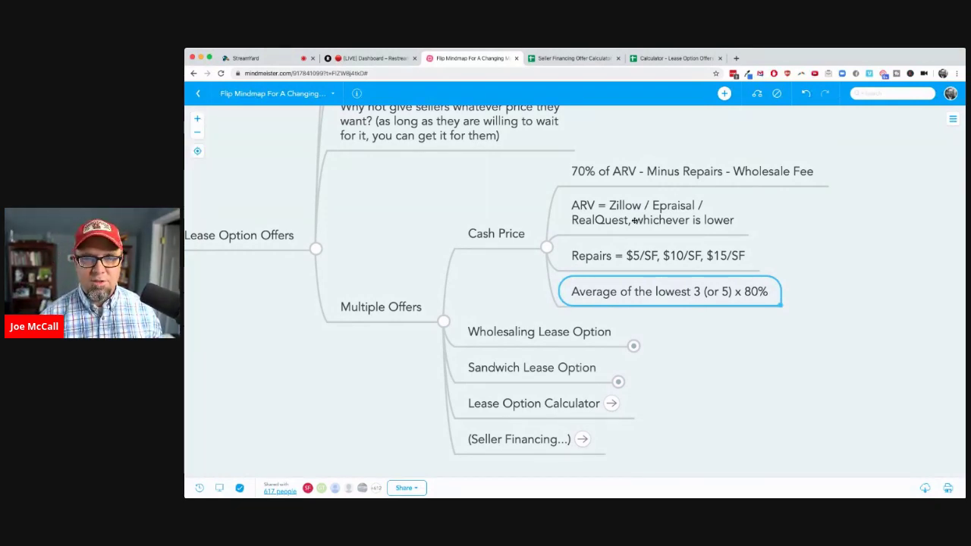
# Step: Prefix the new idea's text with 'Alternate Method: '
pyautogui.doubleClick(610, 296)
pyautogui.press('Home')
pyautogui.write('Alte')
pyautogui.write('rnate Method')
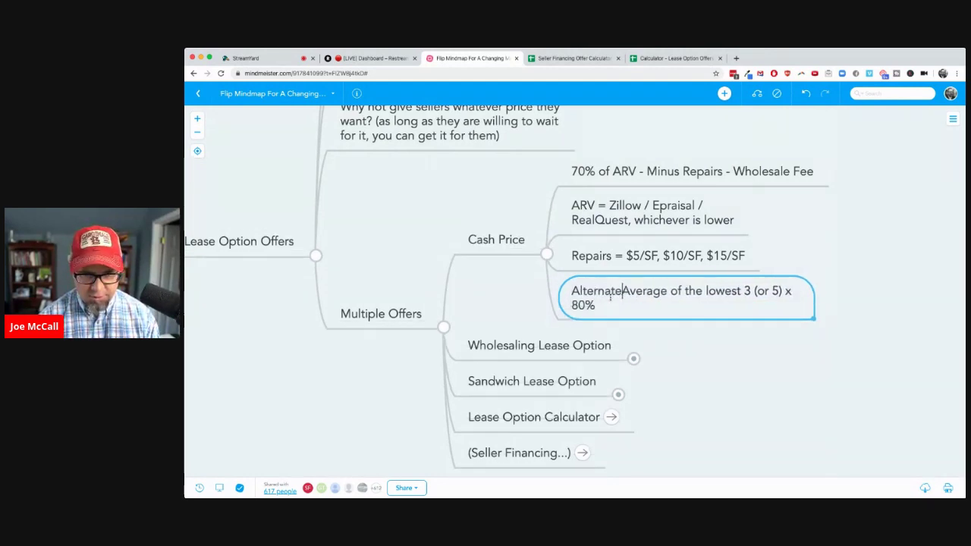
pyautogui.write(':')
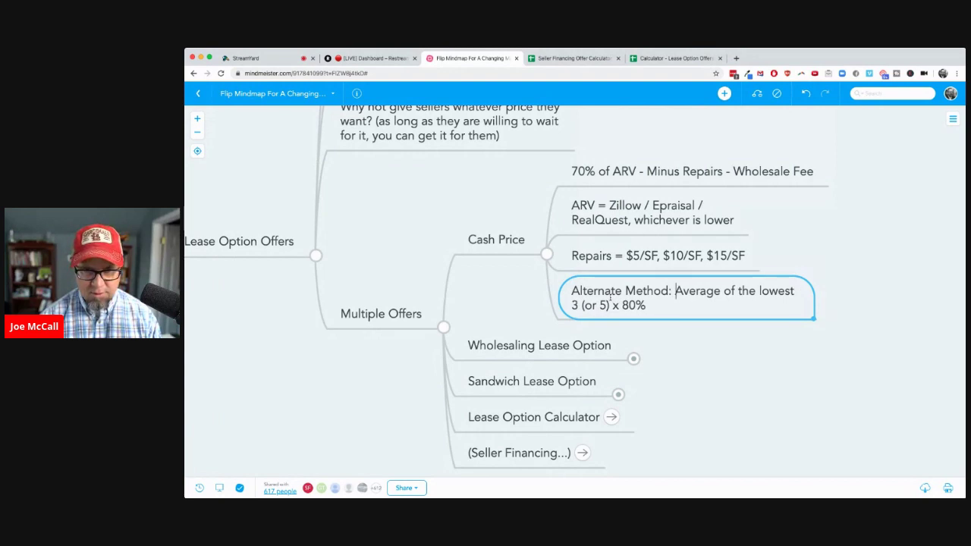
pyautogui.press('Return')
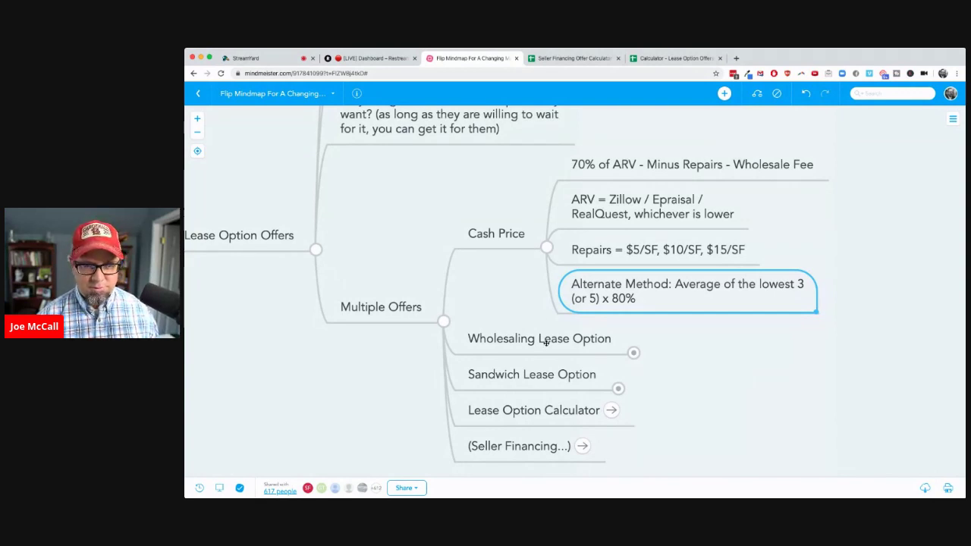
# Step: Expand Wholesaling Lease Option, review its three sub-ideas, then expand Sandwich Lease Option
pyautogui.click(634, 352)
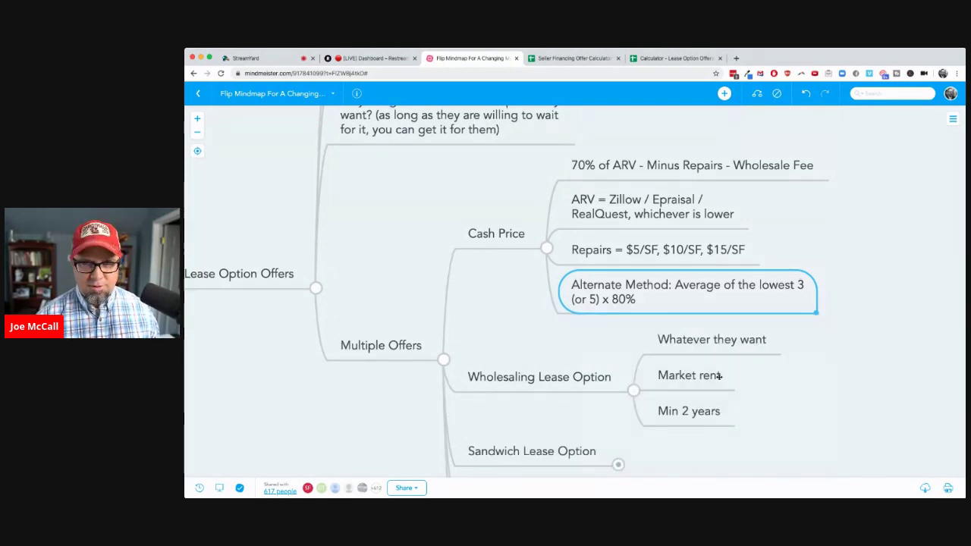
pyautogui.scroll(-3, 815, 389)
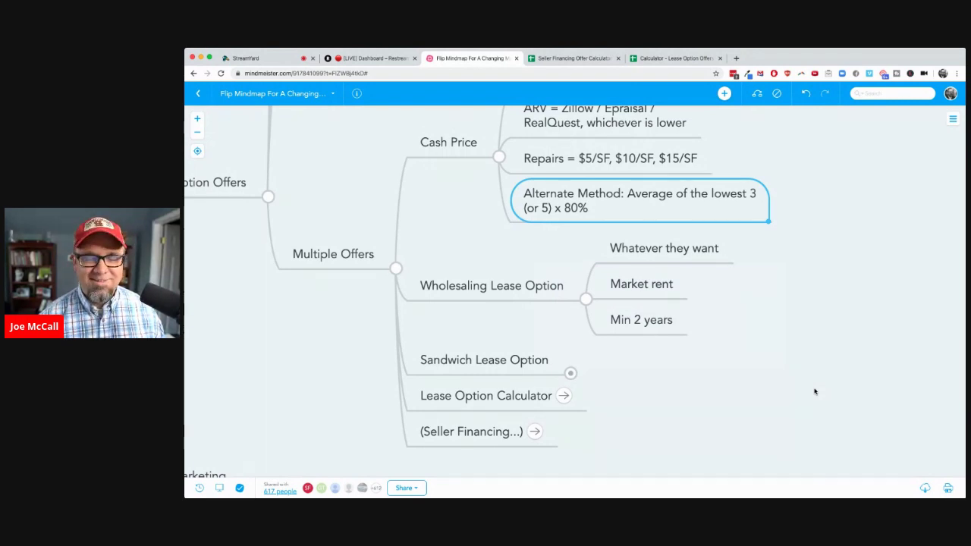
pyautogui.click(665, 257)
pyautogui.click(654, 283)
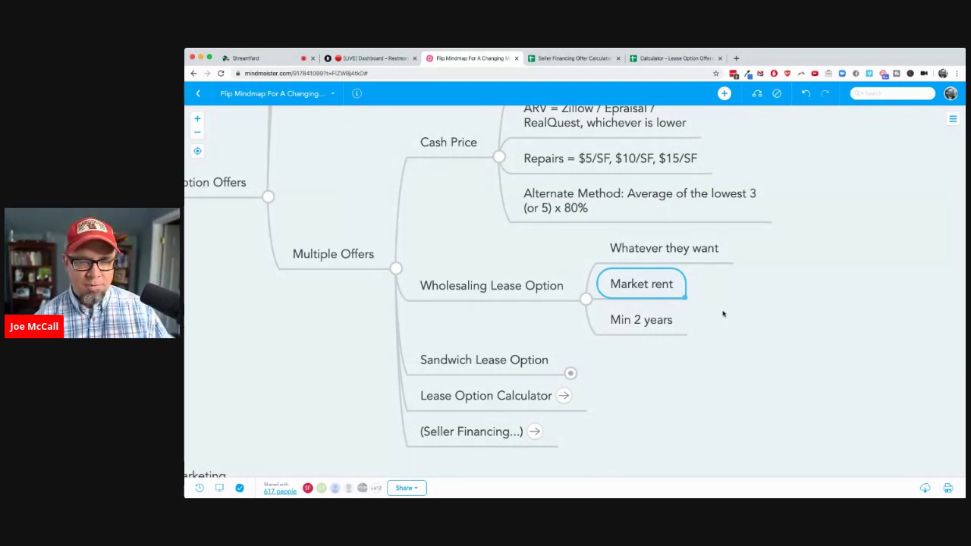
pyautogui.click(504, 289)
pyautogui.click(684, 256)
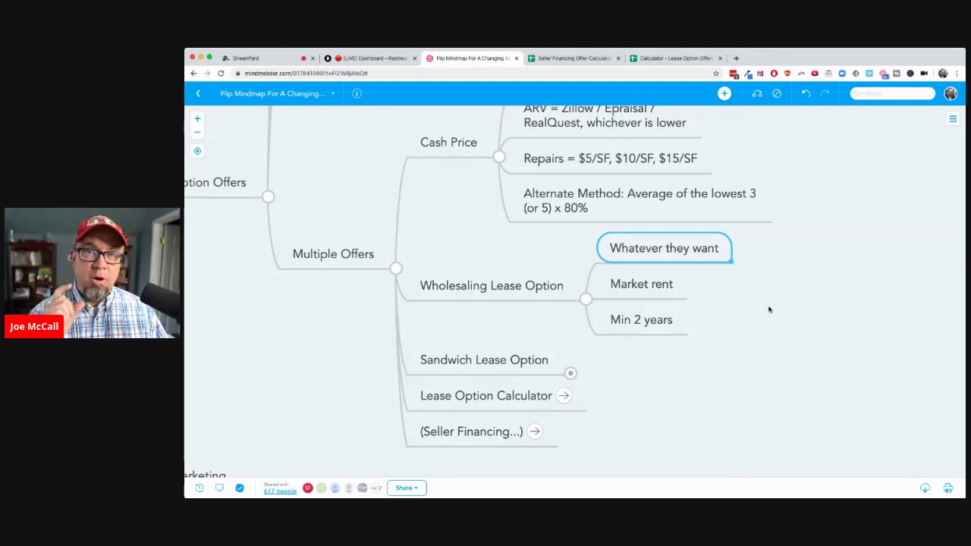
pyautogui.click(635, 332)
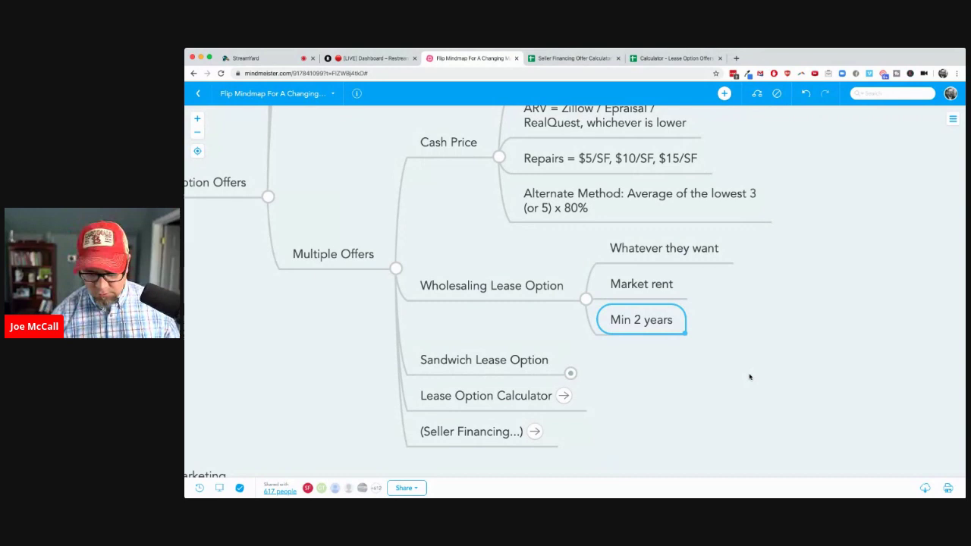
pyautogui.click(553, 357)
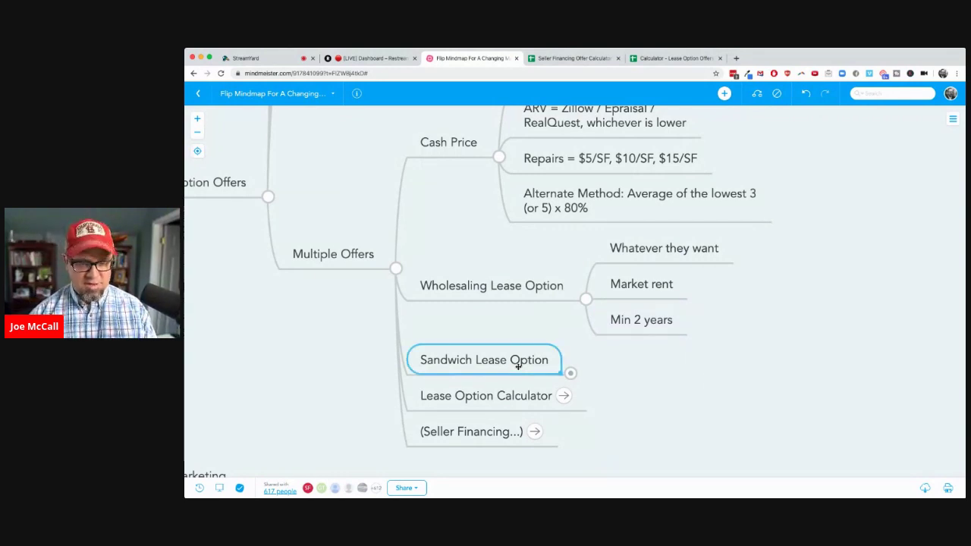
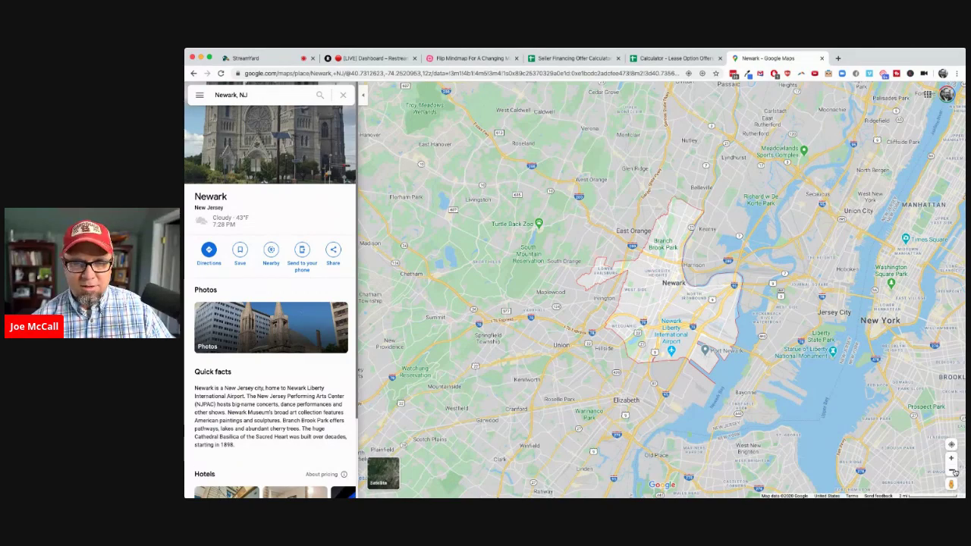
# Step: Zoom the Newark, NJ map out to show the surrounding North Jersey and New York area
pyautogui.click(952, 471)
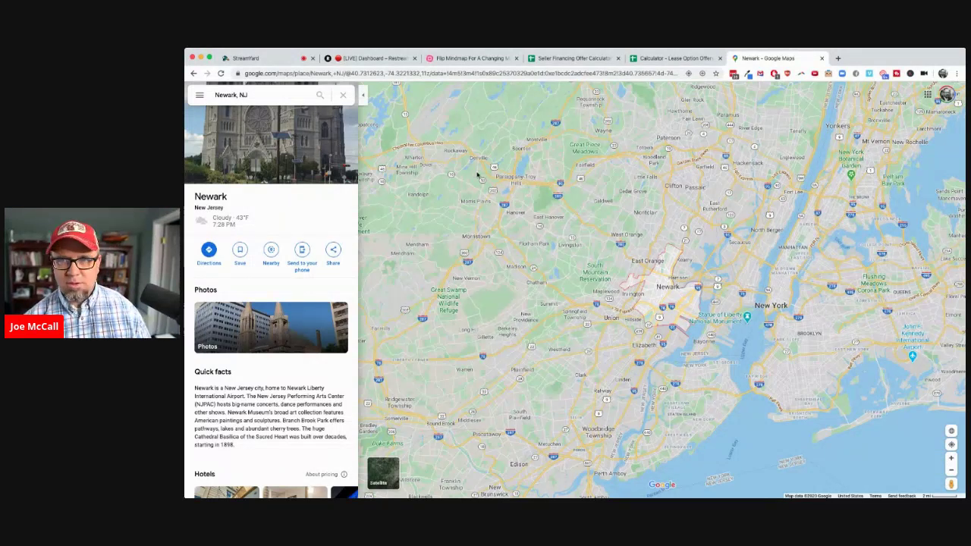
# Step: Search 'median home price' for Newark and open Zillow's Newark home values page showing $285,028
pyautogui.click(837, 58)
pyautogui.write('me')
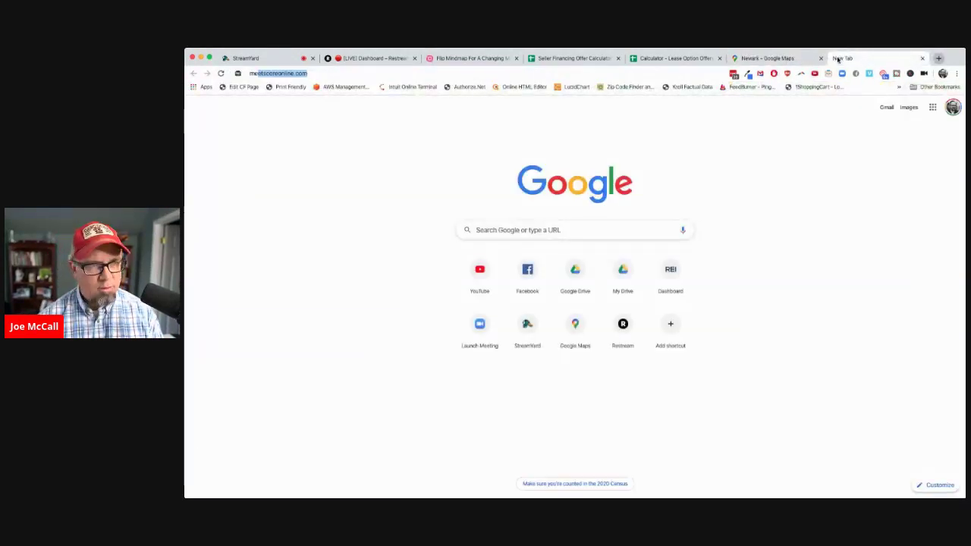
pyautogui.write('dian home price newark nj')
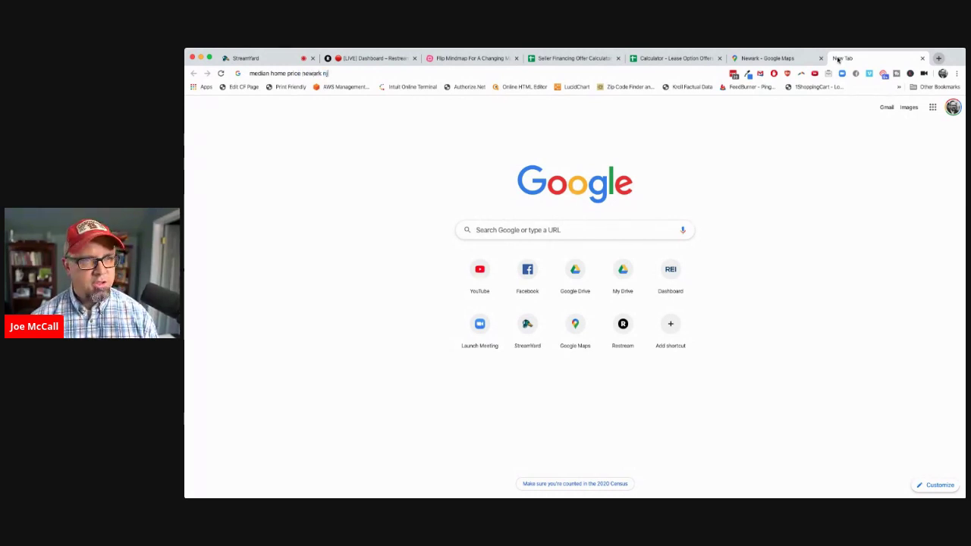
pyautogui.press('Return')
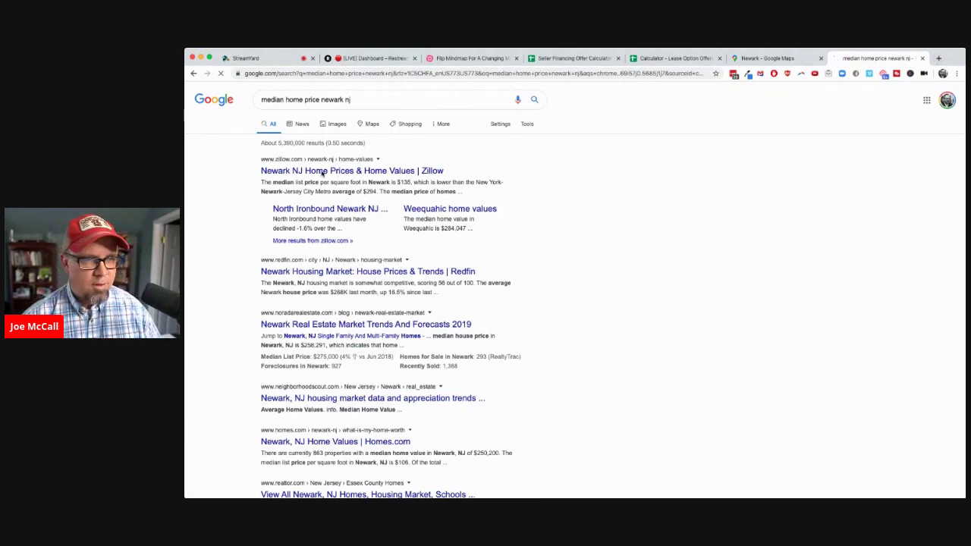
pyautogui.click(304, 171)
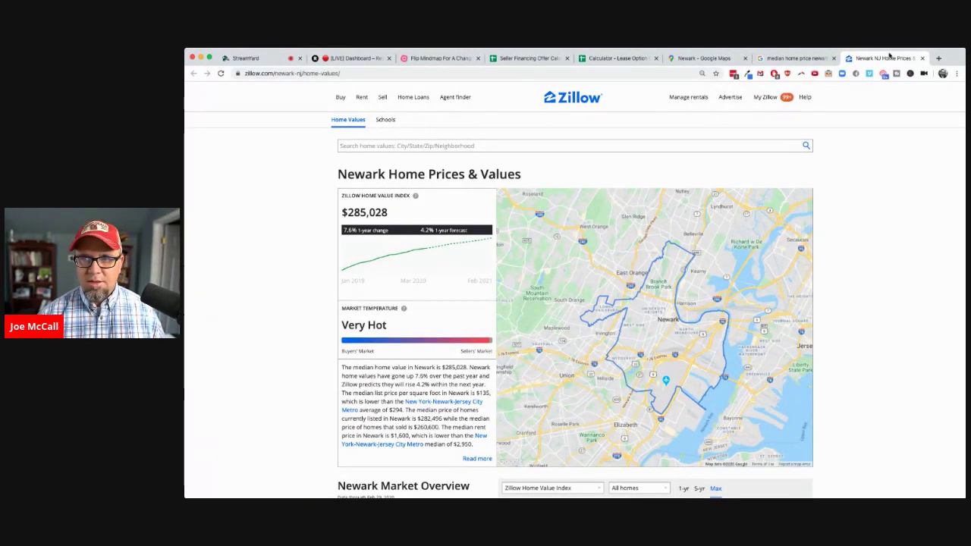
pyautogui.click(938, 59)
# Step: On zillow.com, search homes in Newark, NJ and bring up the For Sale/Rent/Sold filter
pyautogui.write('zillow.com')
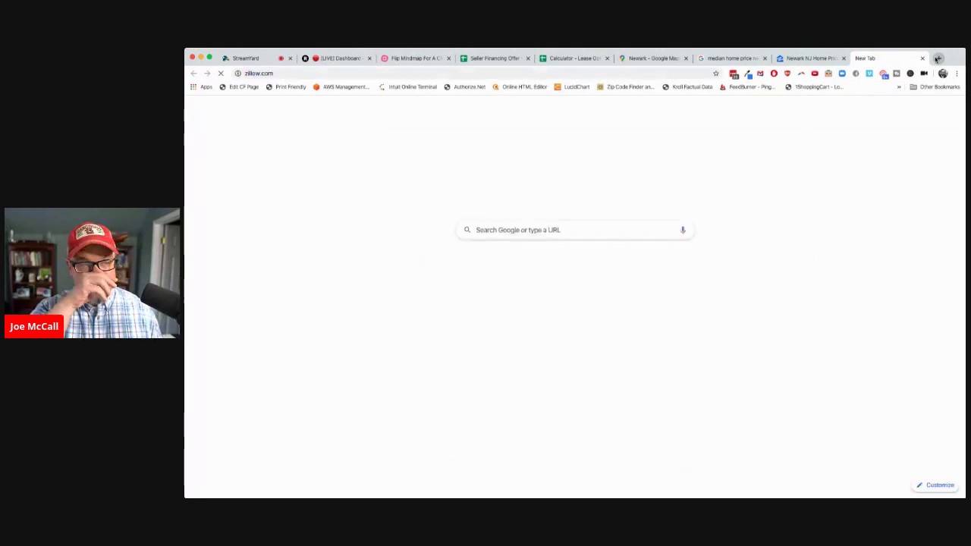
pyautogui.press('Return')
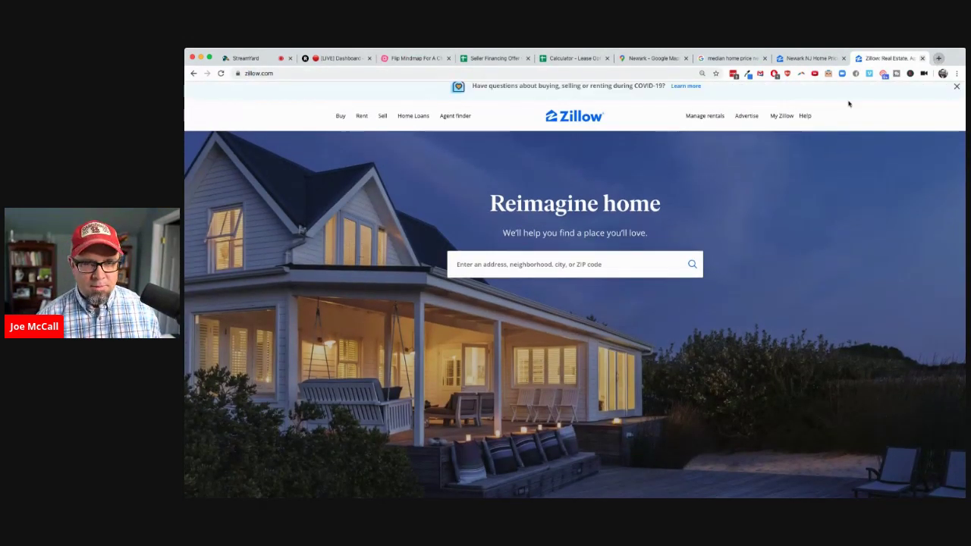
pyautogui.click(537, 276)
pyautogui.write('newar')
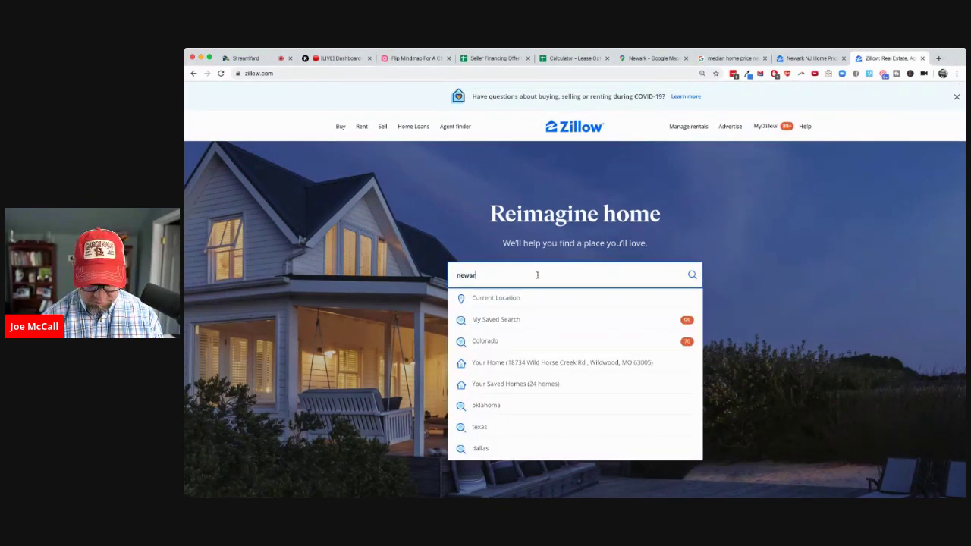
pyautogui.write('k, NJ')
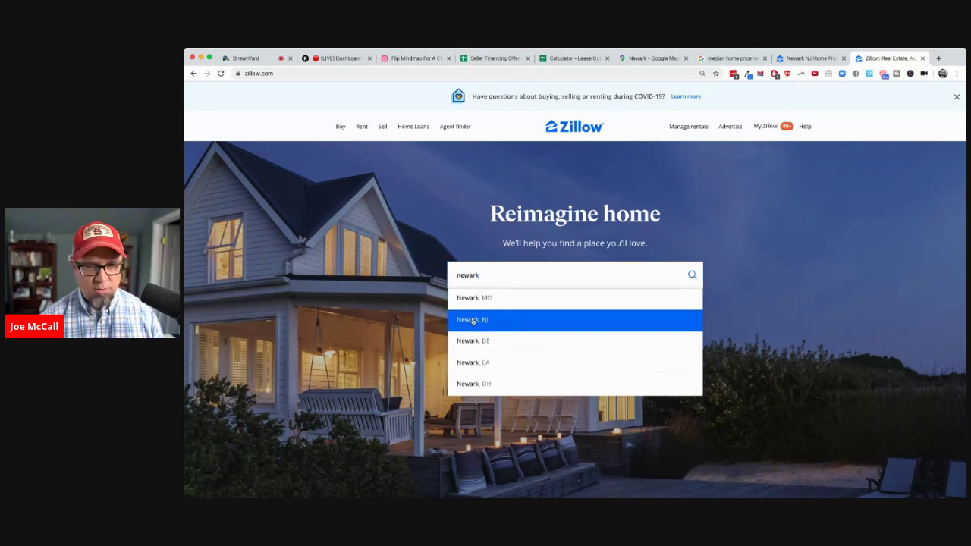
pyautogui.click(472, 320)
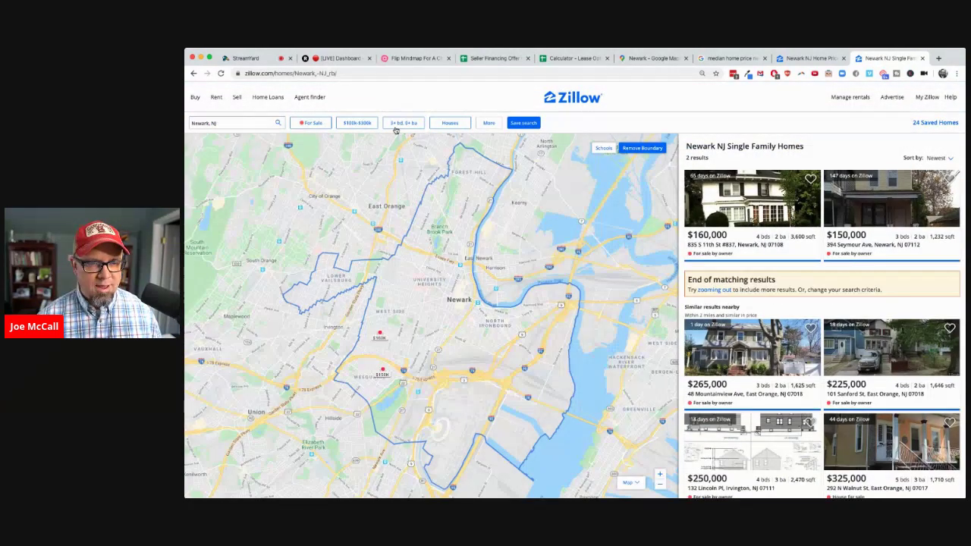
pyautogui.click(307, 122)
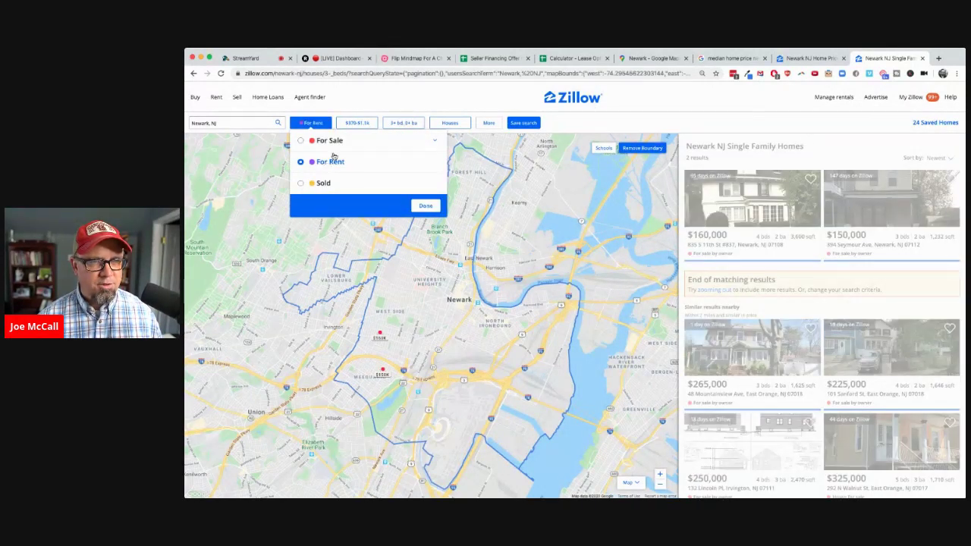
# Step: Switch to For Rent listings and clear the 370 minimum and 1,109 maximum price limits
pyautogui.click(328, 162)
pyautogui.click(357, 123)
pyautogui.doubleClick(361, 152)
pyautogui.press('BackSpace')
pyautogui.doubleClick(421, 152)
pyautogui.press('BackSpace')
pyautogui.click(457, 308)
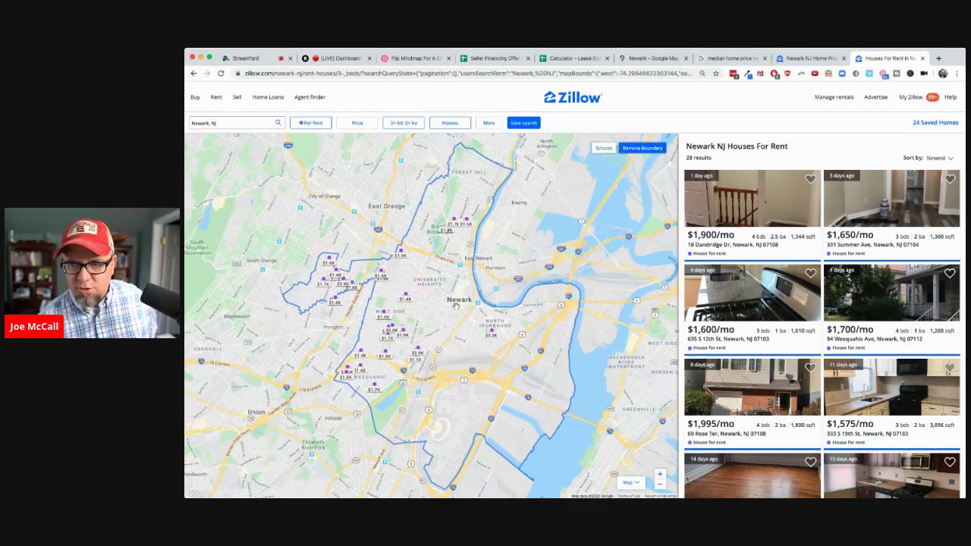
pyautogui.scroll(-1, 885, 331)
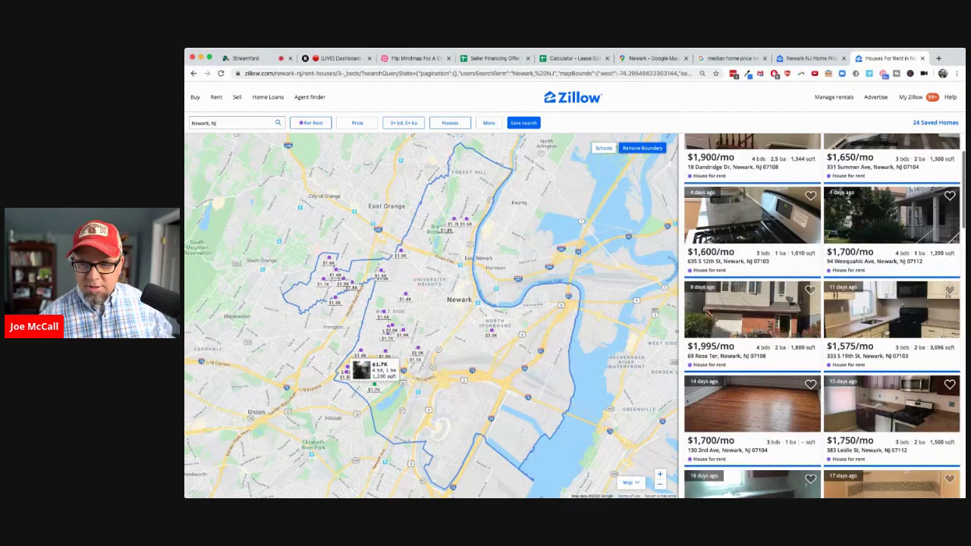
pyautogui.scroll(-3, 885, 331)
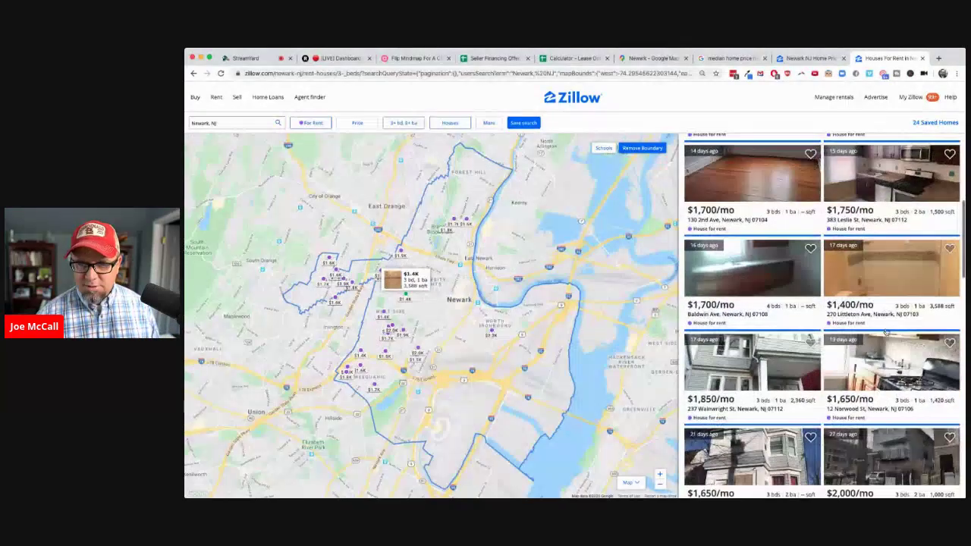
pyautogui.scroll(-3, 885, 332)
pyautogui.scroll(-3, 885, 332)
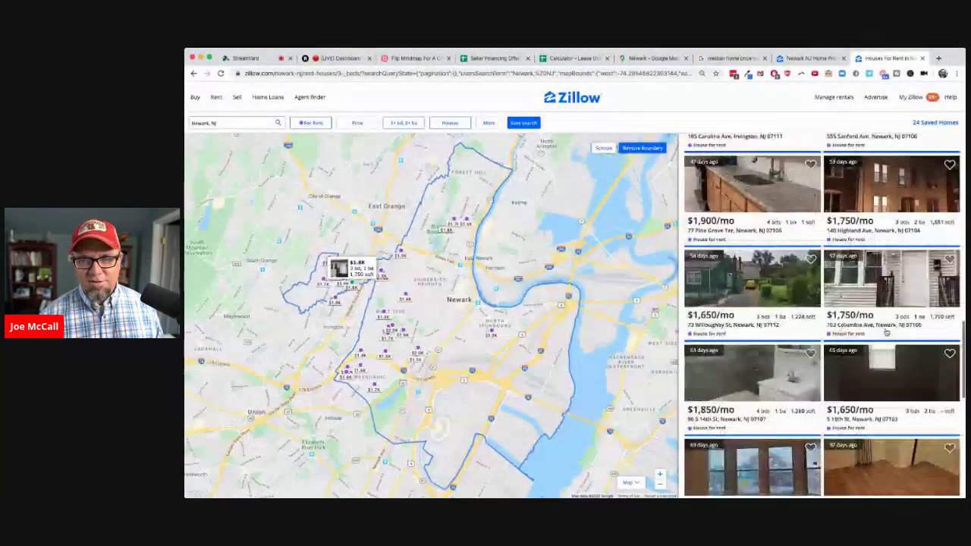
pyautogui.scroll(-3, 885, 331)
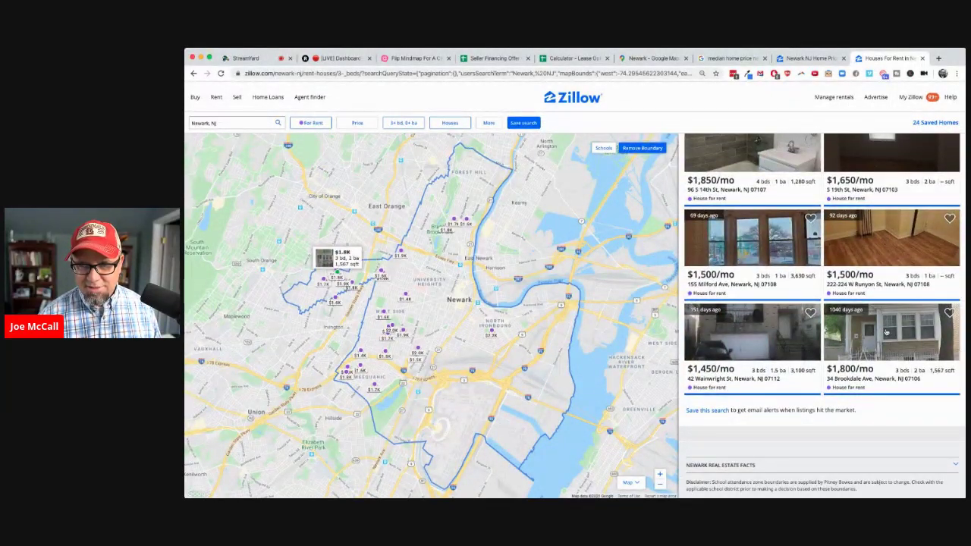
pyautogui.click(885, 331)
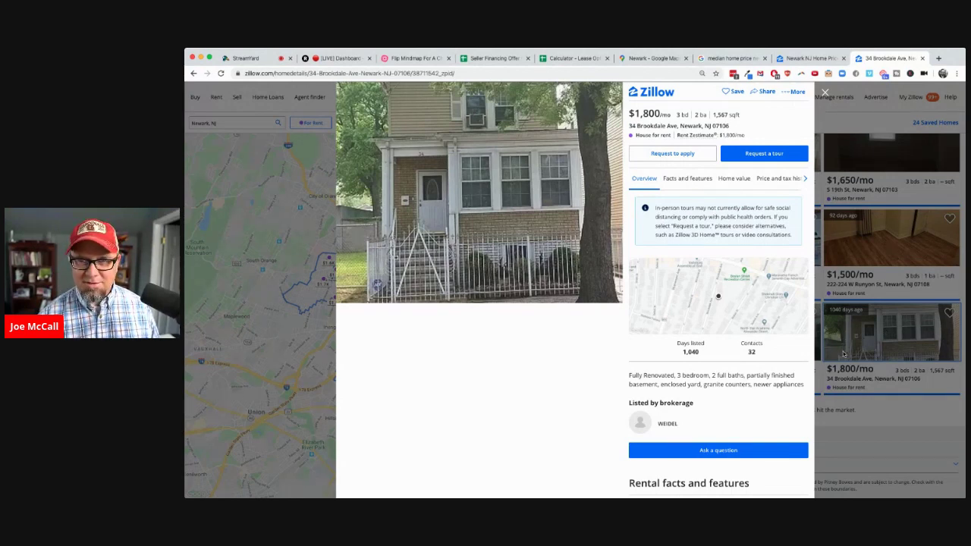
pyautogui.click(824, 91)
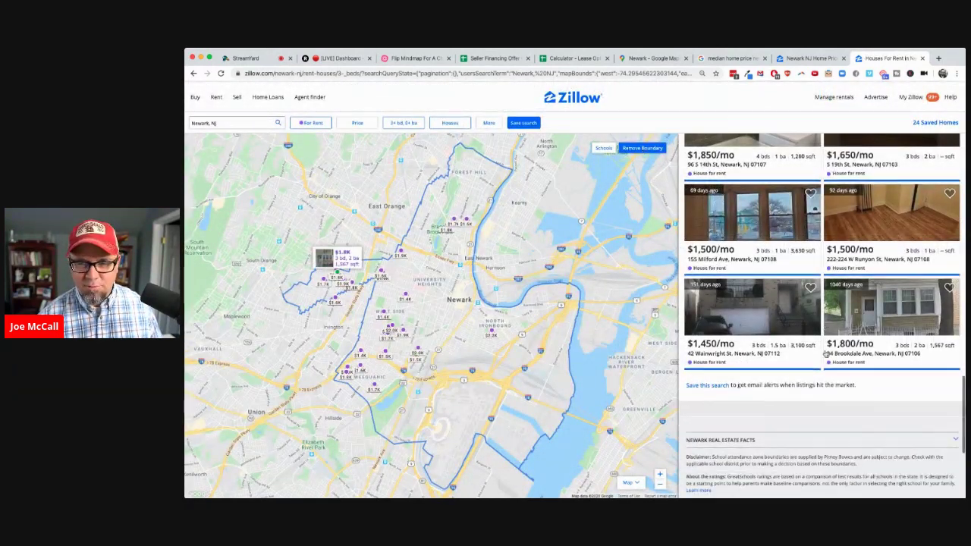
pyautogui.scroll(-2, 824, 351)
pyautogui.scroll(5, 824, 351)
pyautogui.scroll(-5, 825, 354)
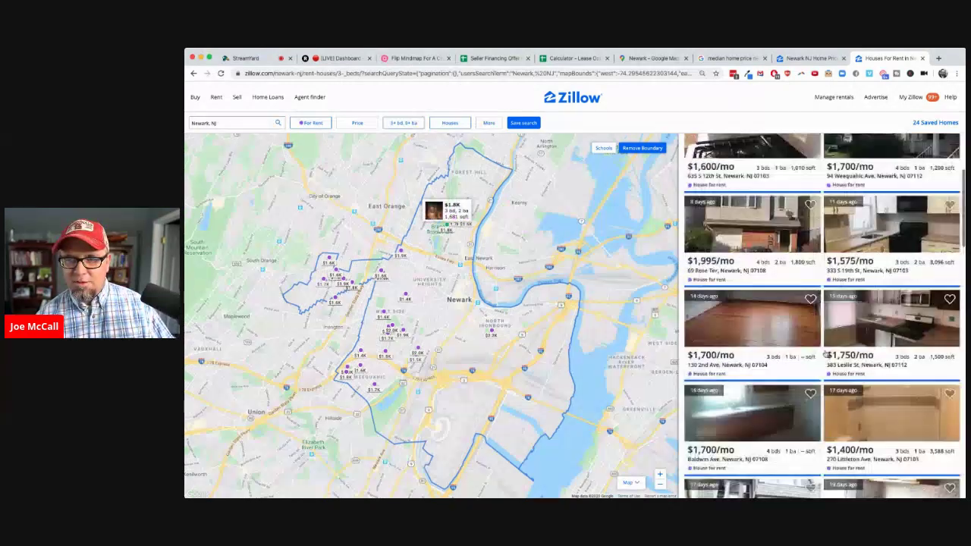
pyautogui.click(892, 424)
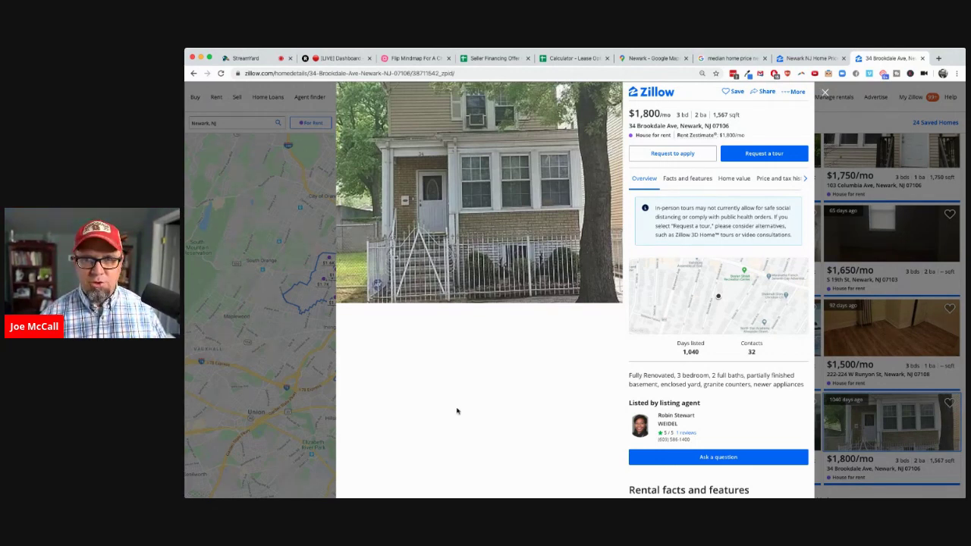
pyautogui.click(826, 92)
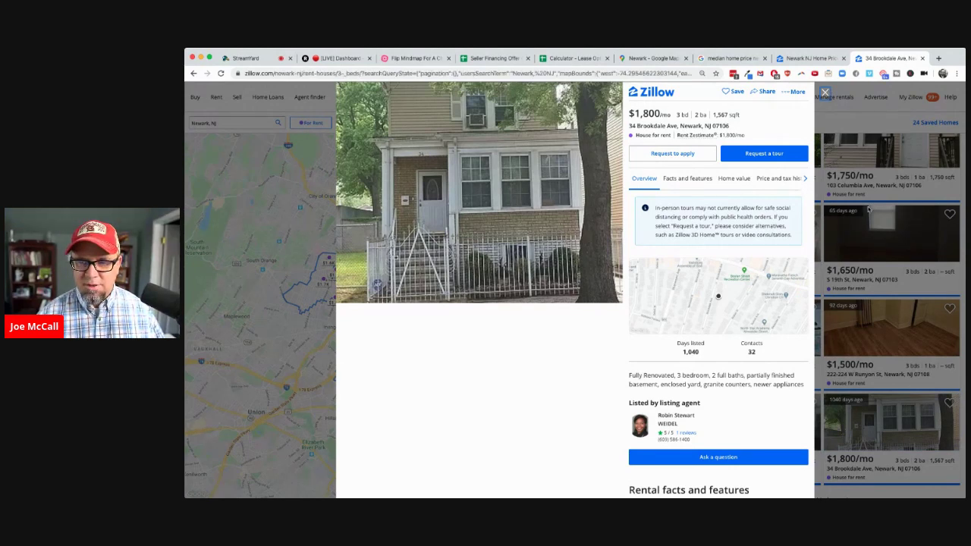
pyautogui.scroll(-2, 887, 341)
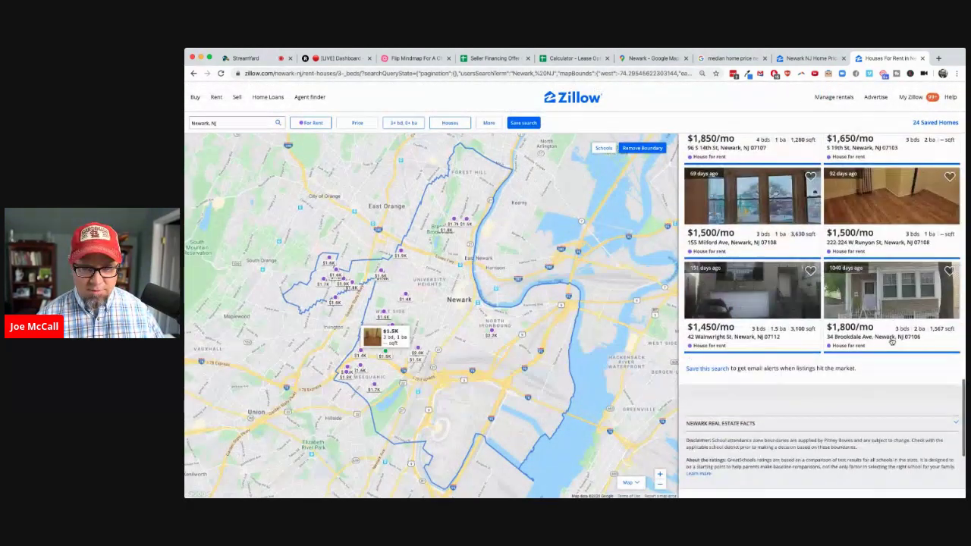
pyautogui.click(640, 147)
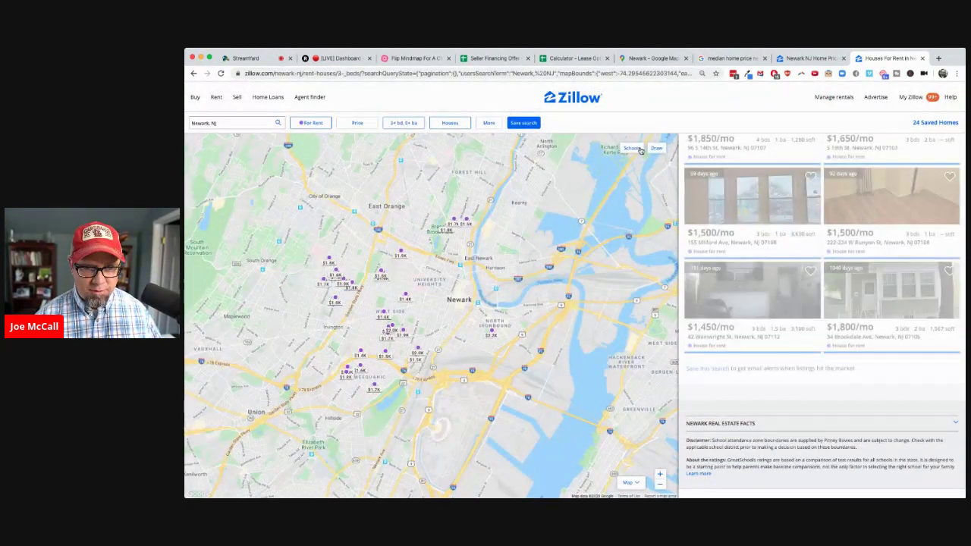
pyautogui.click(660, 486)
pyautogui.click(661, 486)
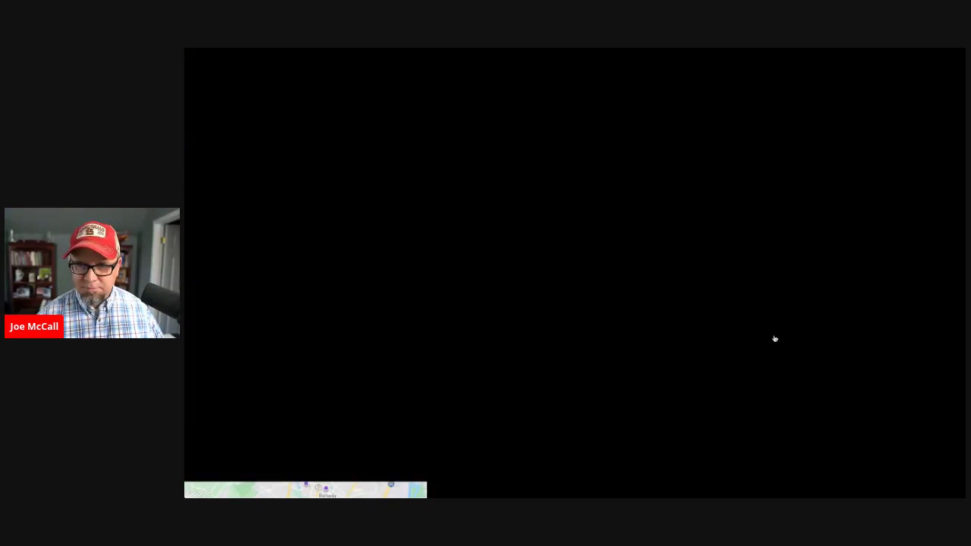
pyautogui.moveTo(457, 482)
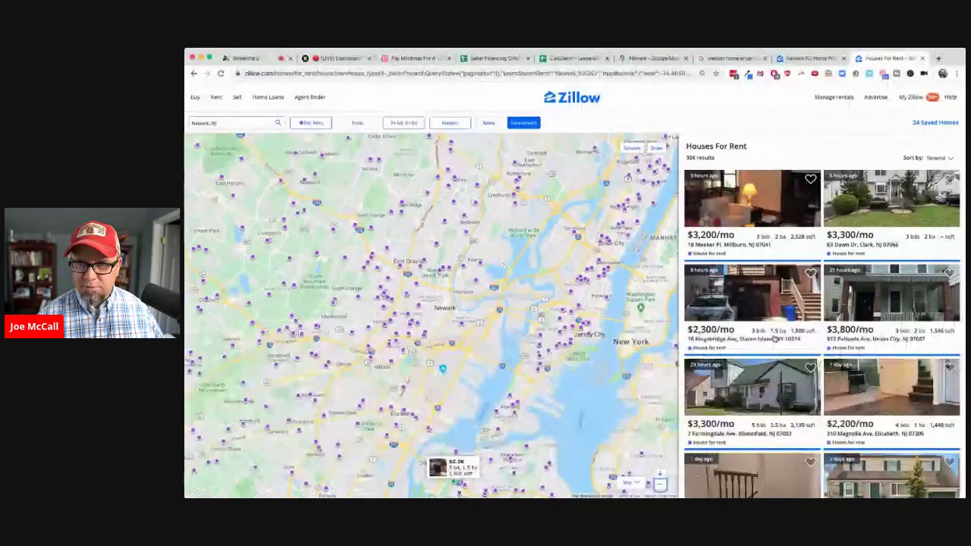
pyautogui.click(938, 157)
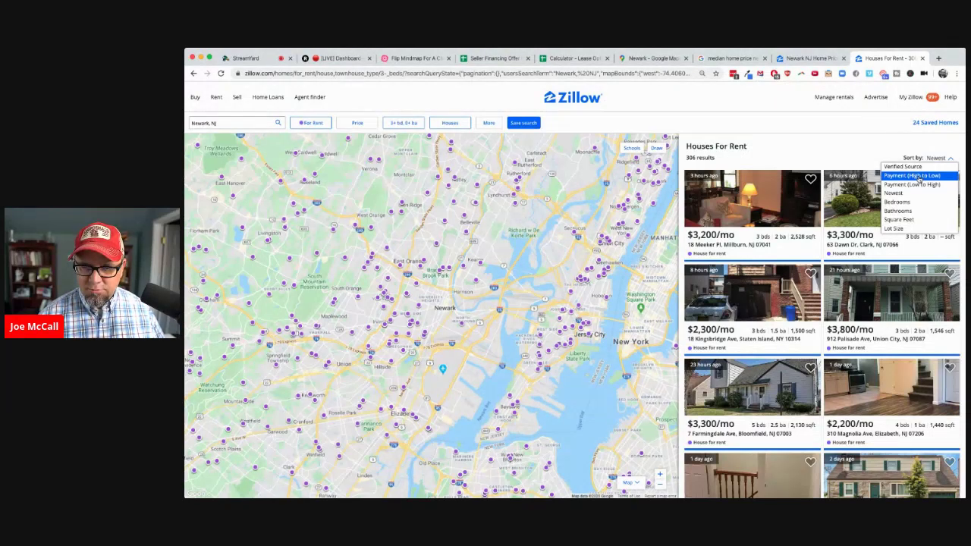
pyautogui.click(919, 176)
pyautogui.scroll(-3, 807, 262)
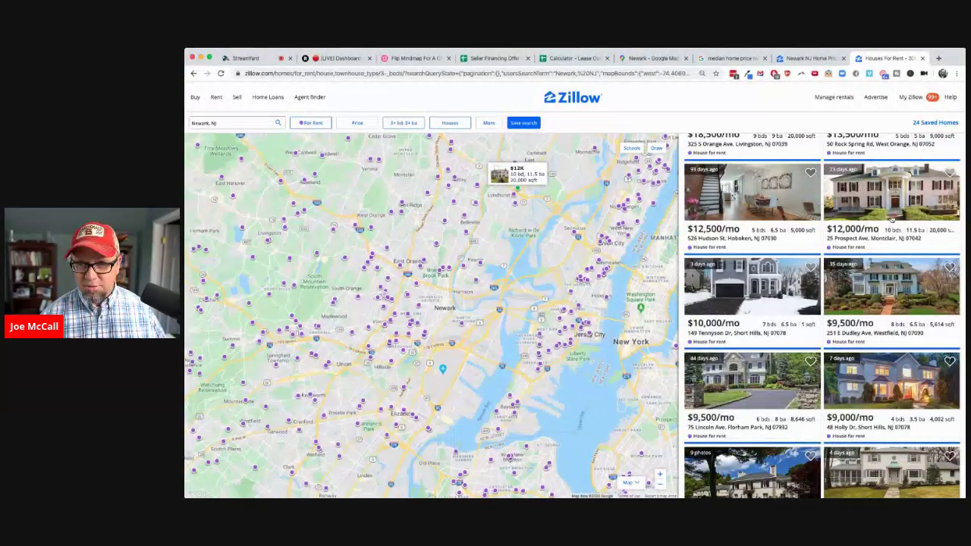
pyautogui.scroll(-3, 842, 318)
pyautogui.scroll(-15, 843, 318)
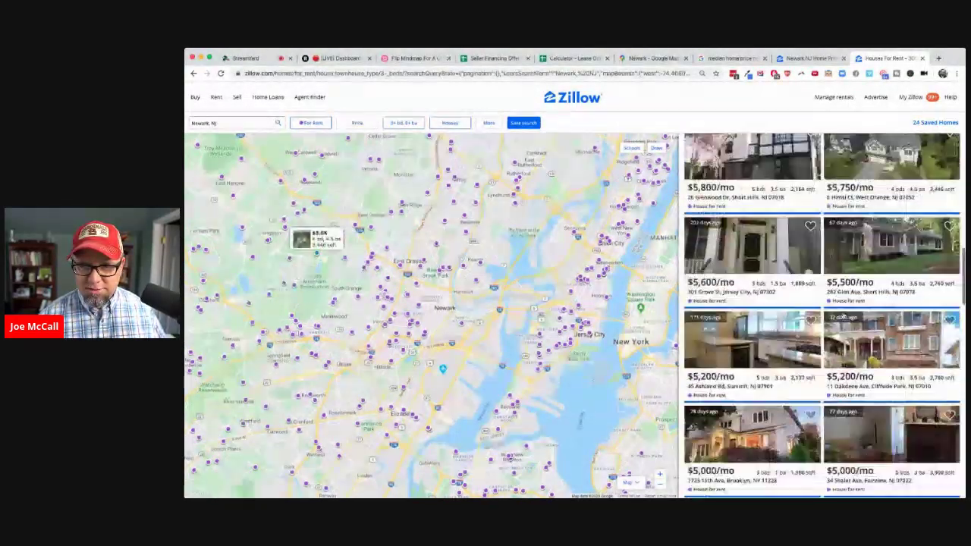
pyautogui.scroll(-15, 843, 318)
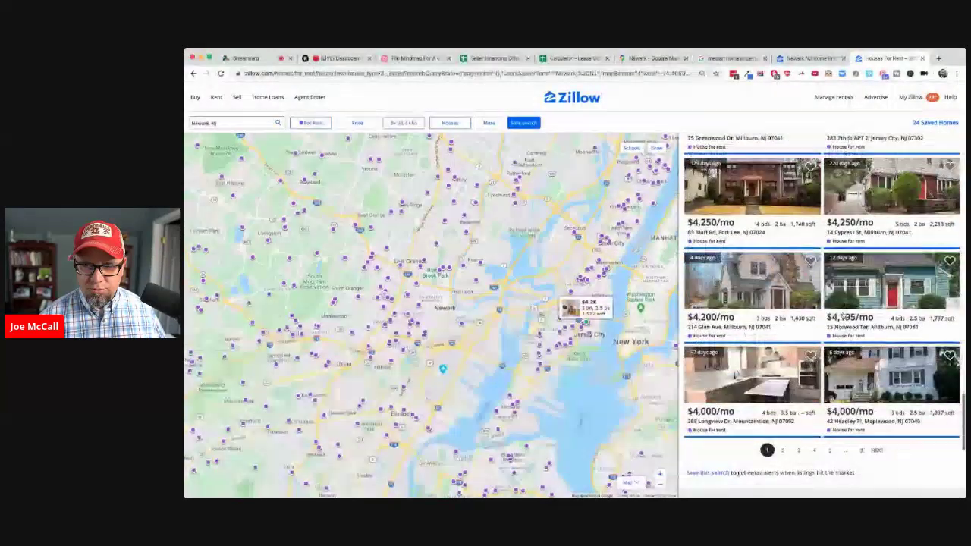
pyautogui.scroll(2, 835, 300)
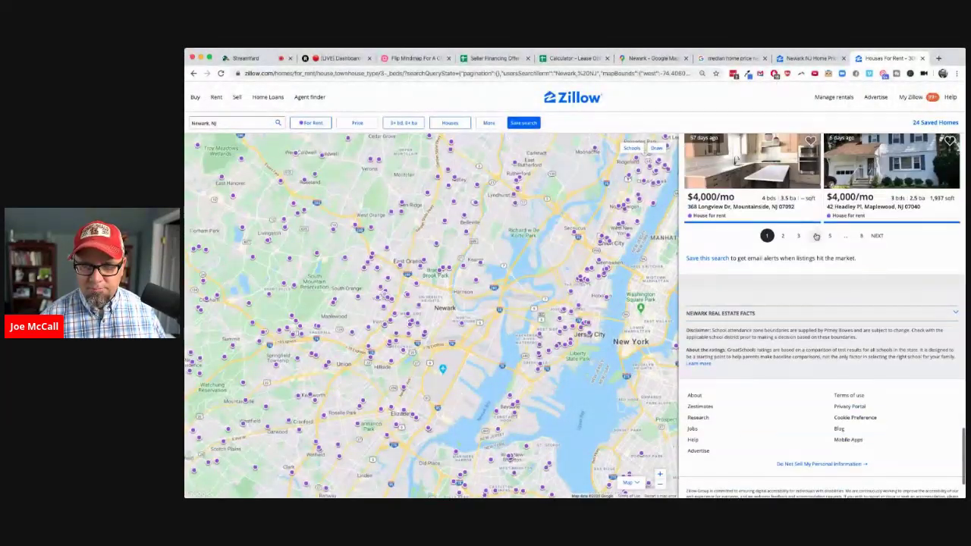
pyautogui.click(814, 234)
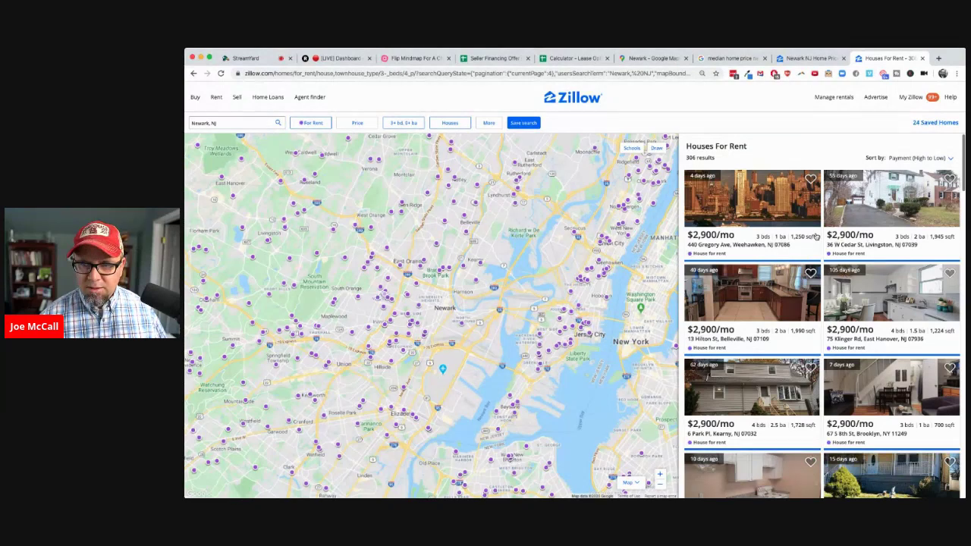
pyautogui.scroll(-3, 840, 309)
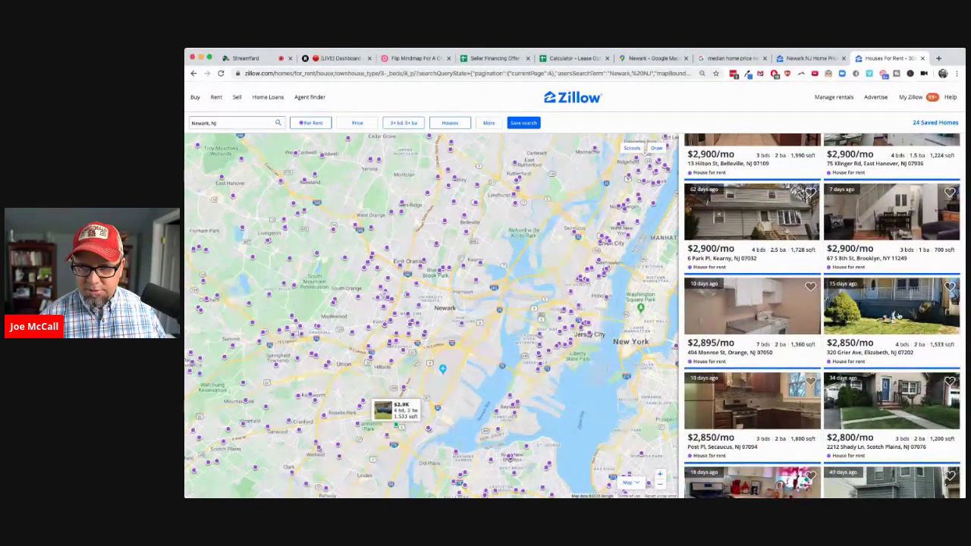
pyautogui.click(888, 304)
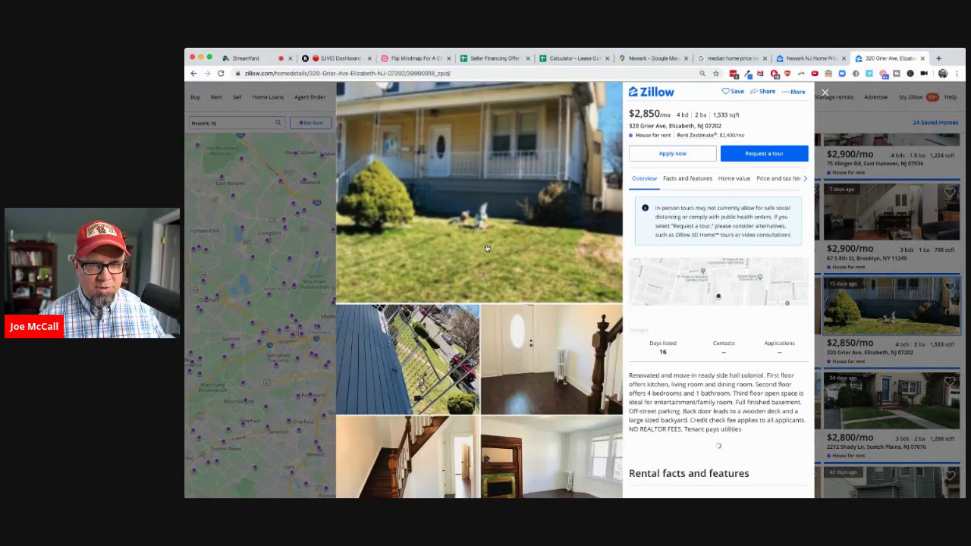
pyautogui.scroll(-5, 519, 345)
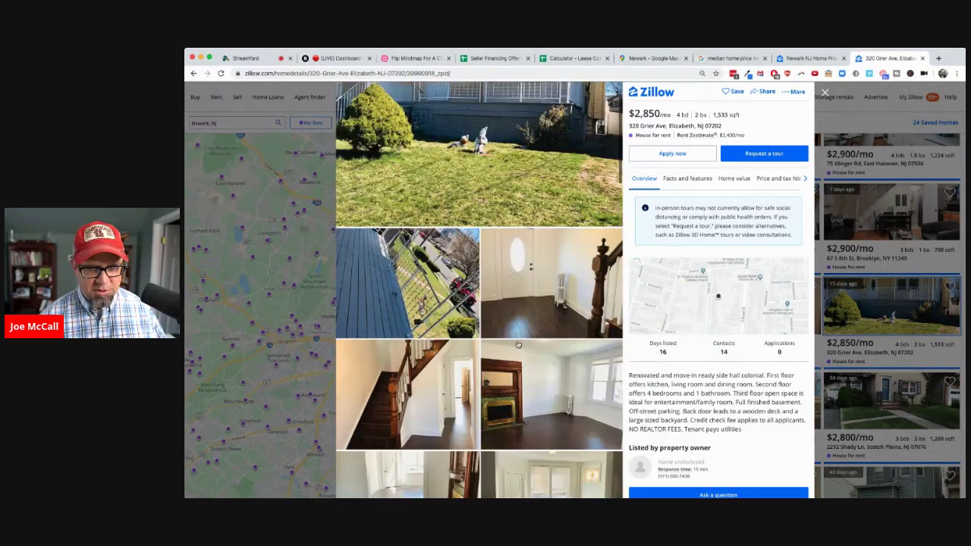
pyautogui.scroll(-10, 517, 345)
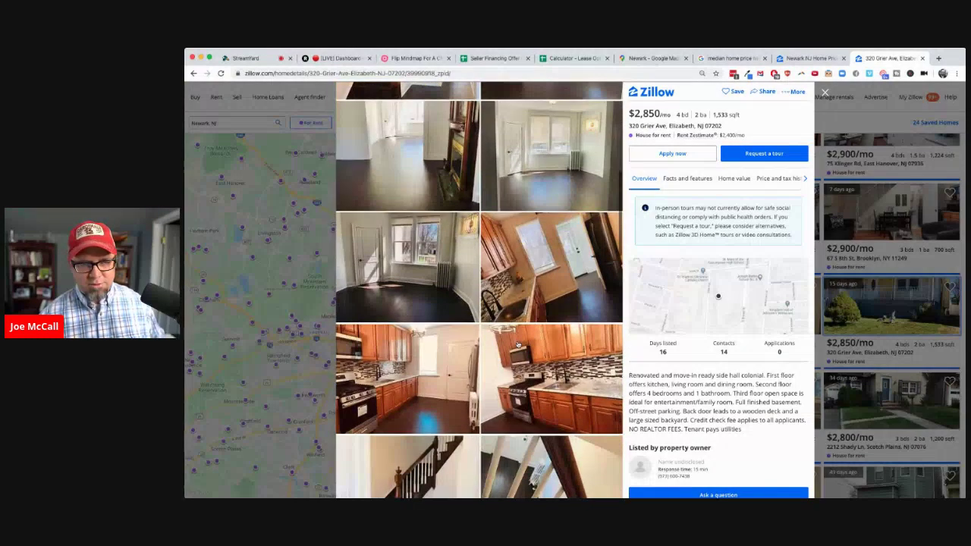
pyautogui.scroll(15, 518, 345)
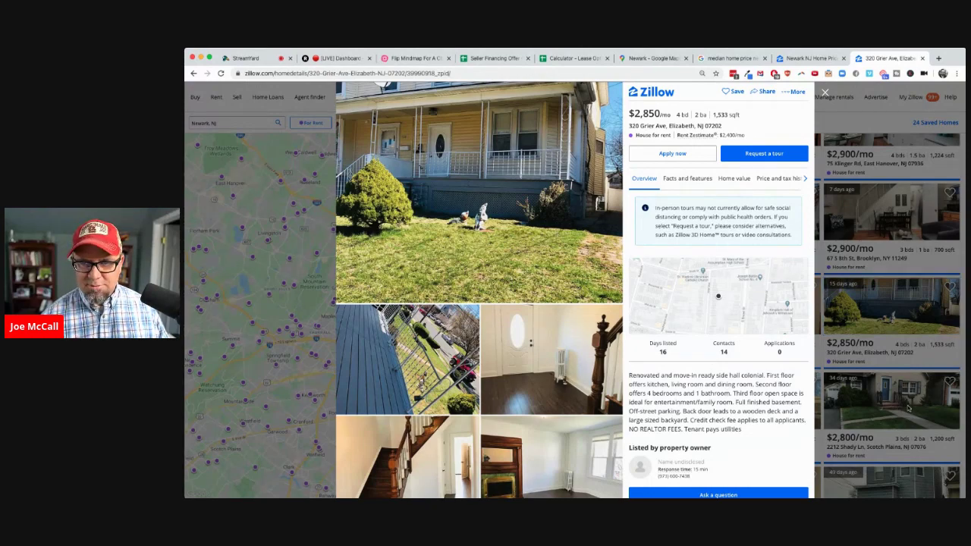
pyautogui.click(824, 92)
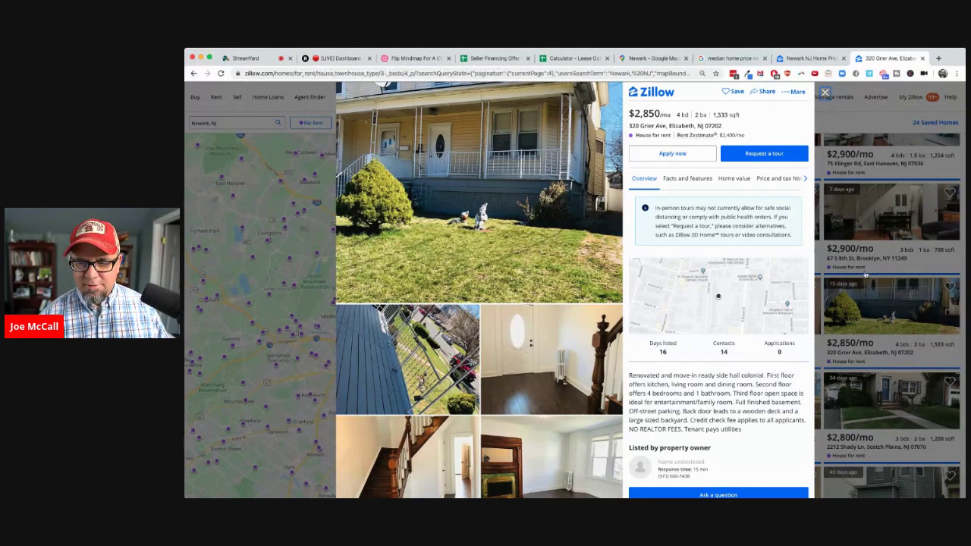
pyautogui.scroll(-5, 864, 276)
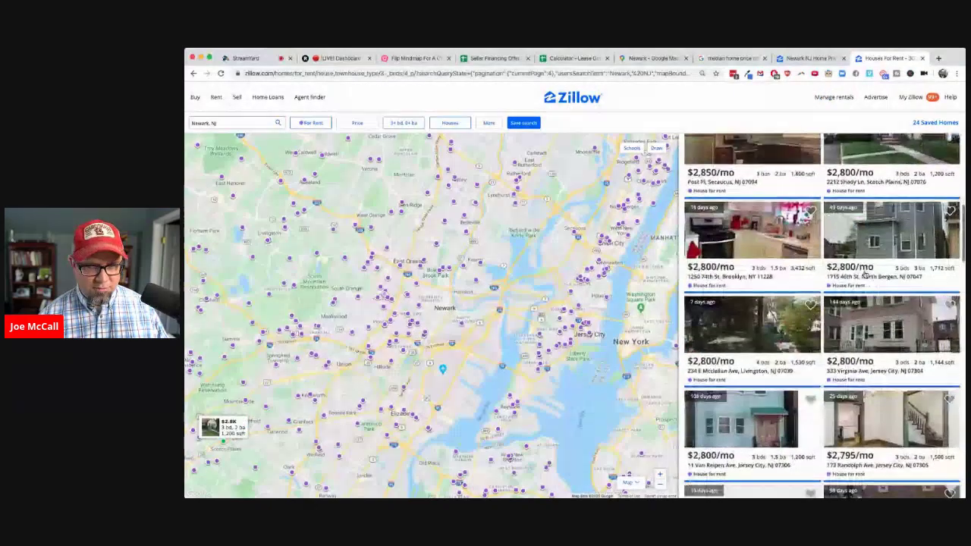
pyautogui.scroll(-3, 865, 274)
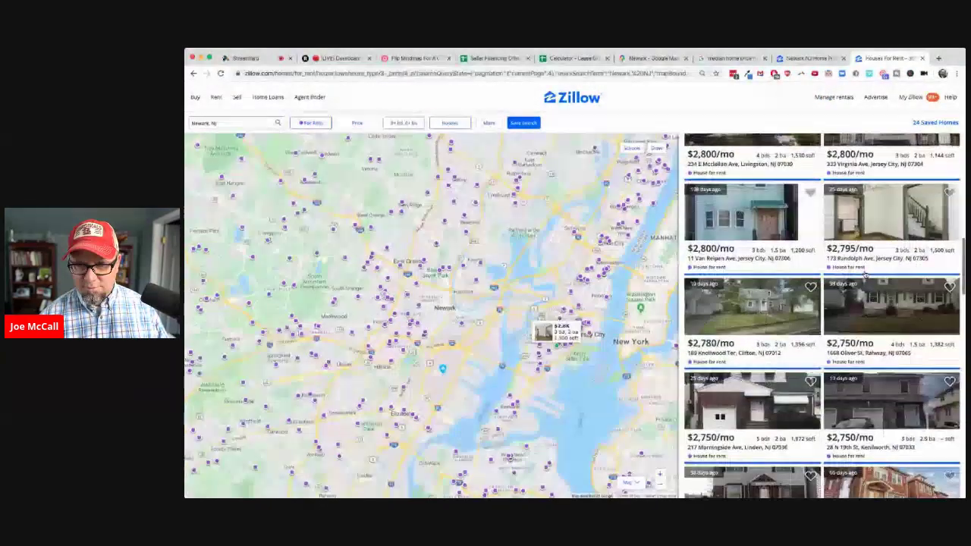
pyautogui.click(748, 307)
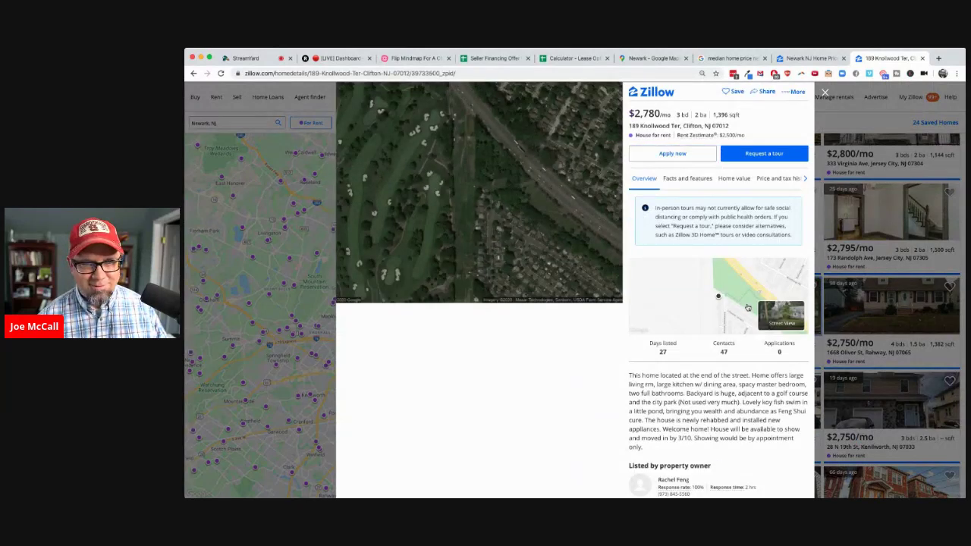
pyautogui.click(824, 93)
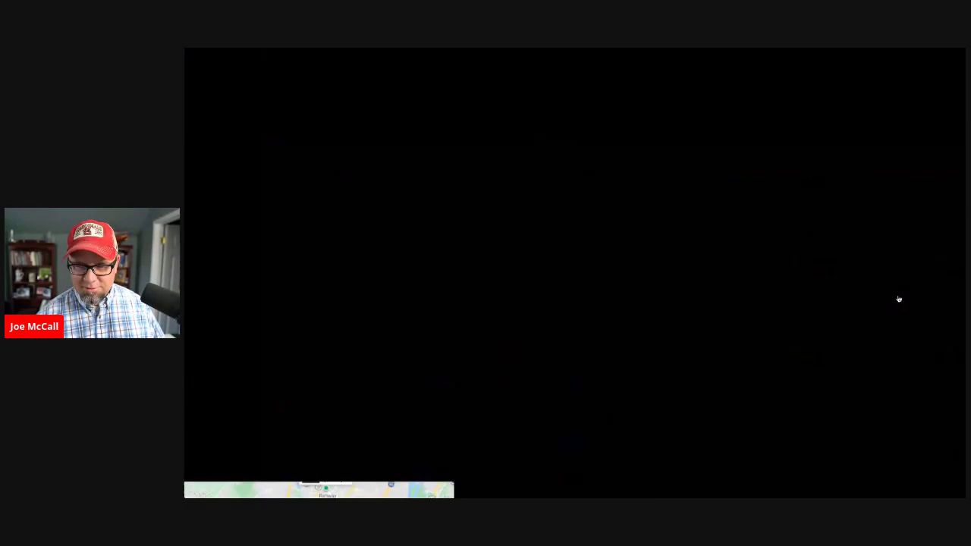
pyautogui.click(898, 298)
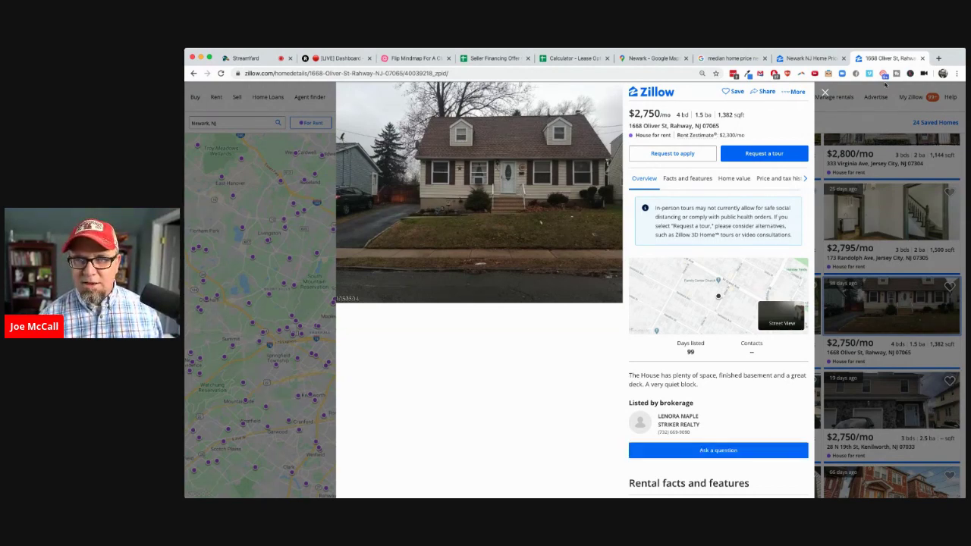
pyautogui.click(825, 93)
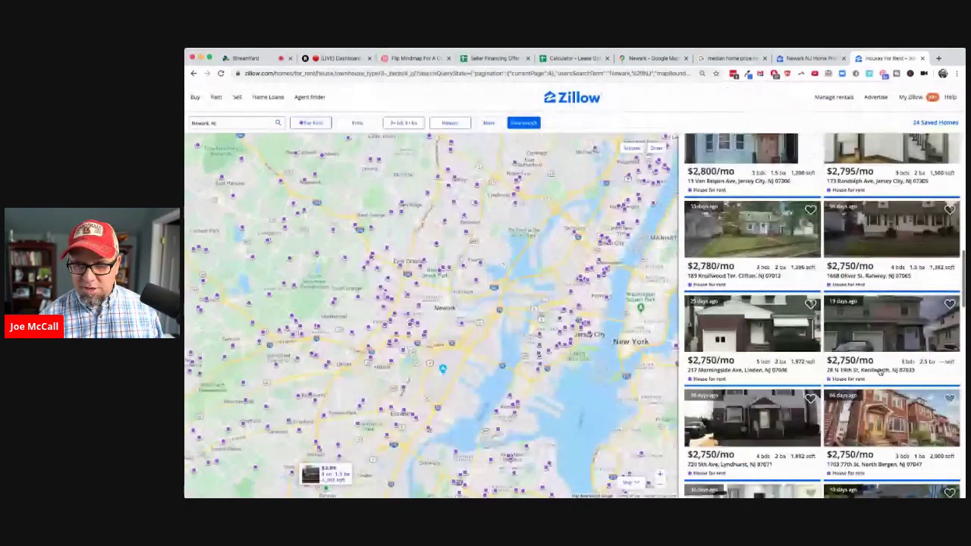
pyautogui.scroll(-1, 887, 349)
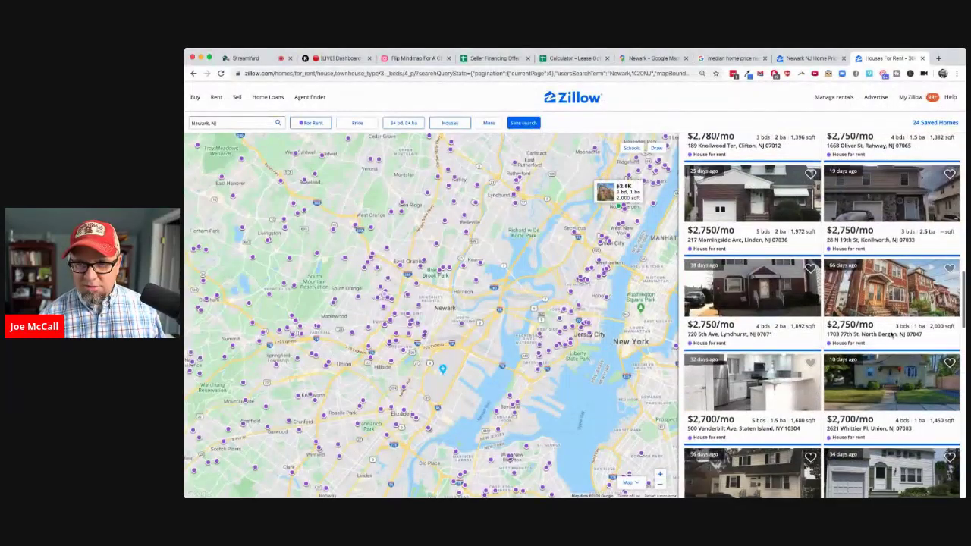
pyautogui.click(895, 302)
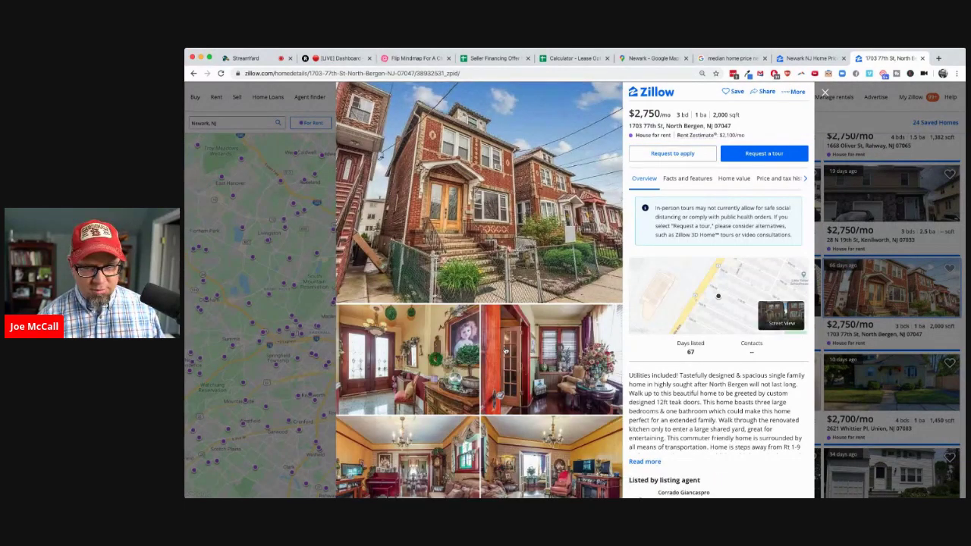
pyautogui.scroll(-1, 505, 350)
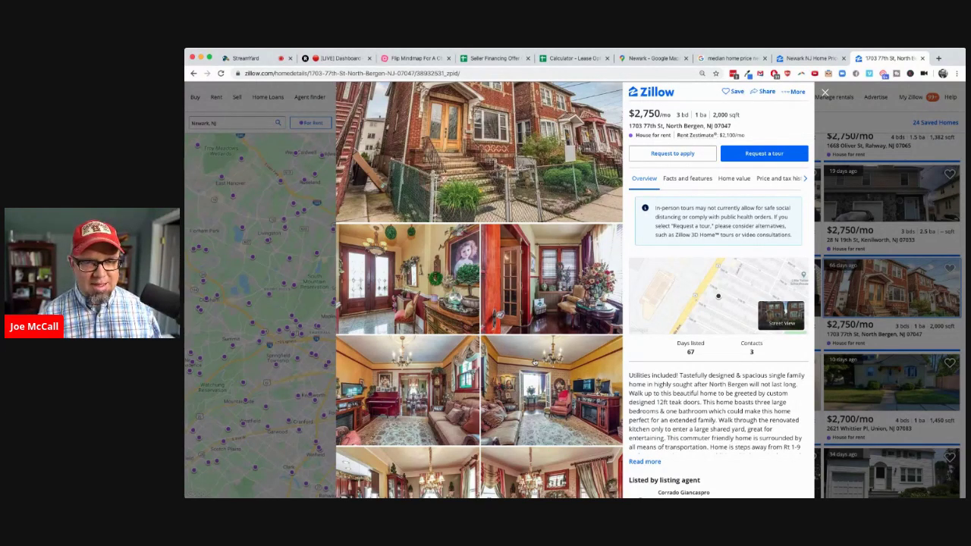
pyautogui.scroll(-2, 533, 362)
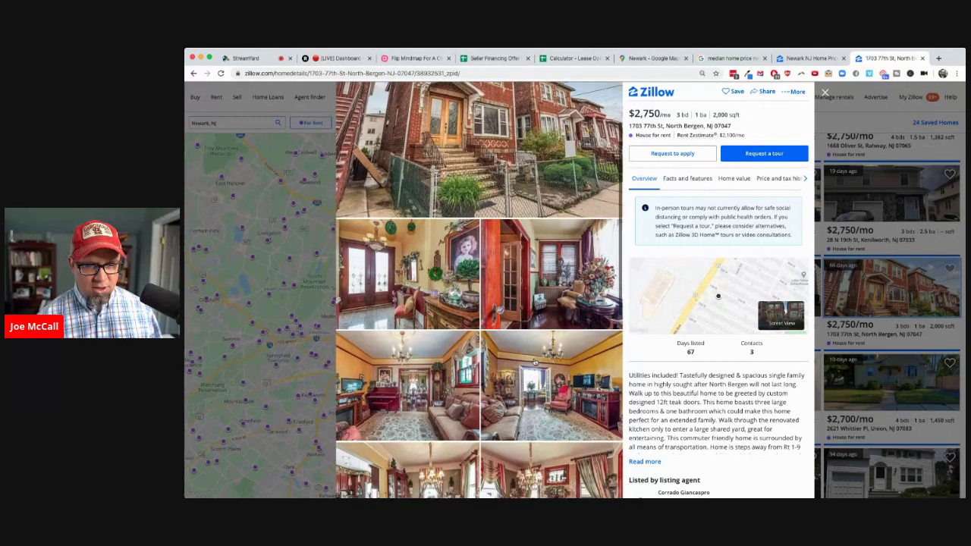
pyautogui.scroll(-3, 534, 362)
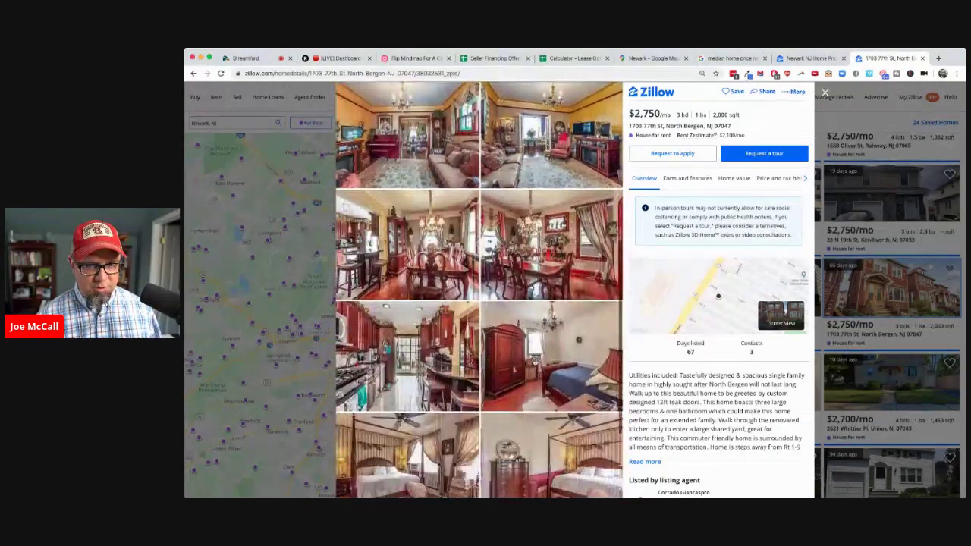
pyautogui.scroll(-3, 534, 363)
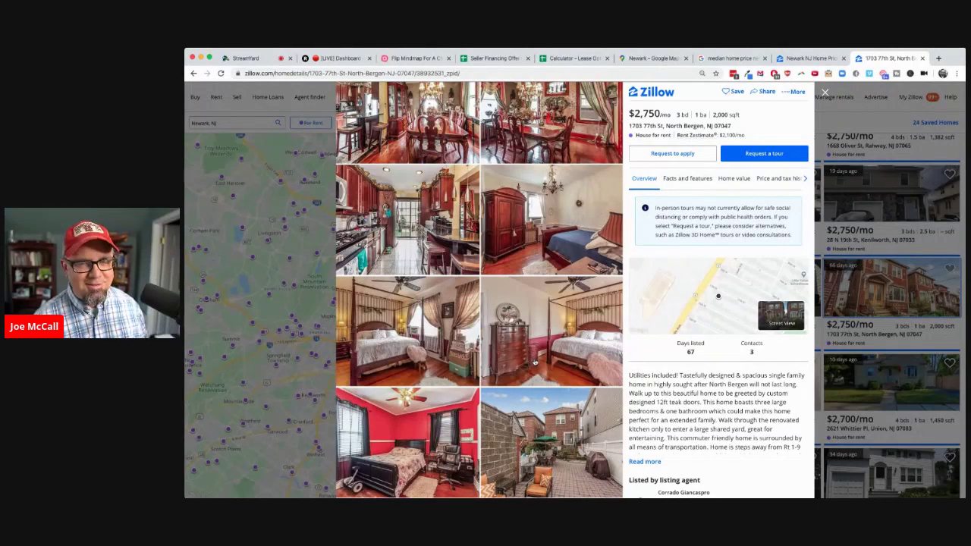
pyautogui.scroll(8, 508, 218)
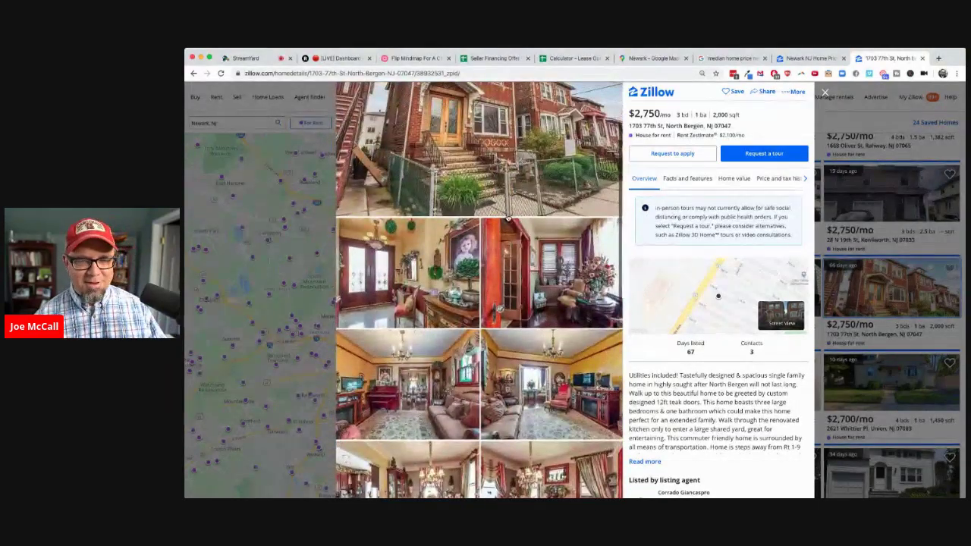
pyautogui.scroll(3, 508, 218)
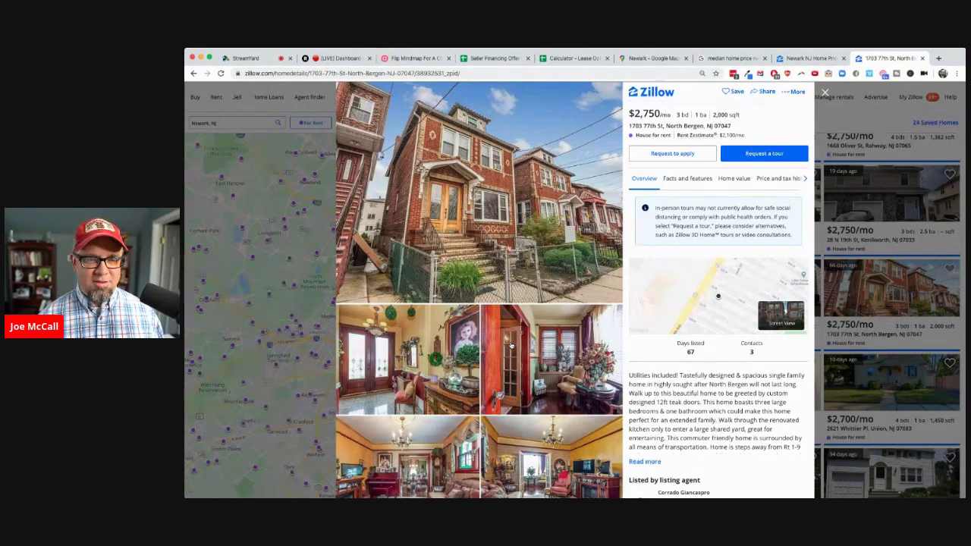
pyautogui.scroll(-2, 511, 346)
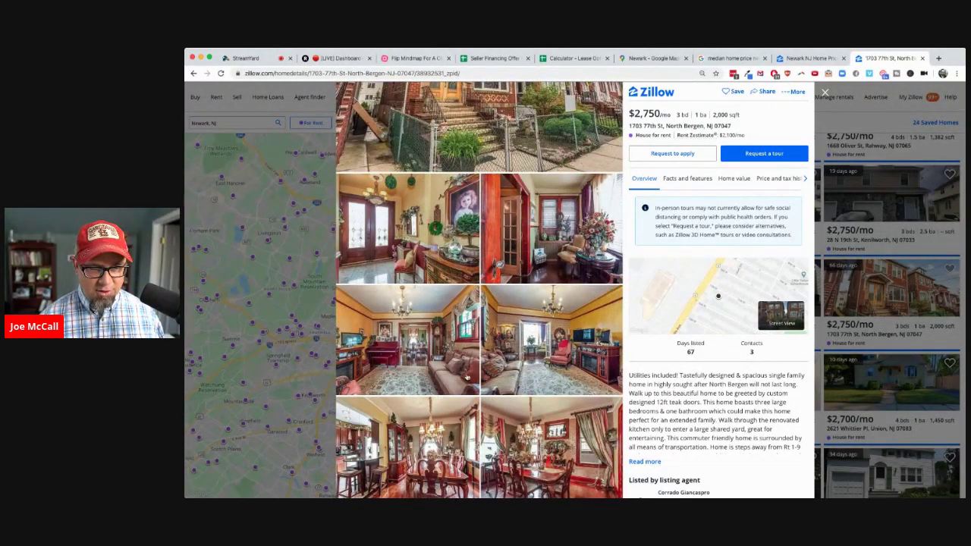
pyautogui.scroll(-1, 426, 382)
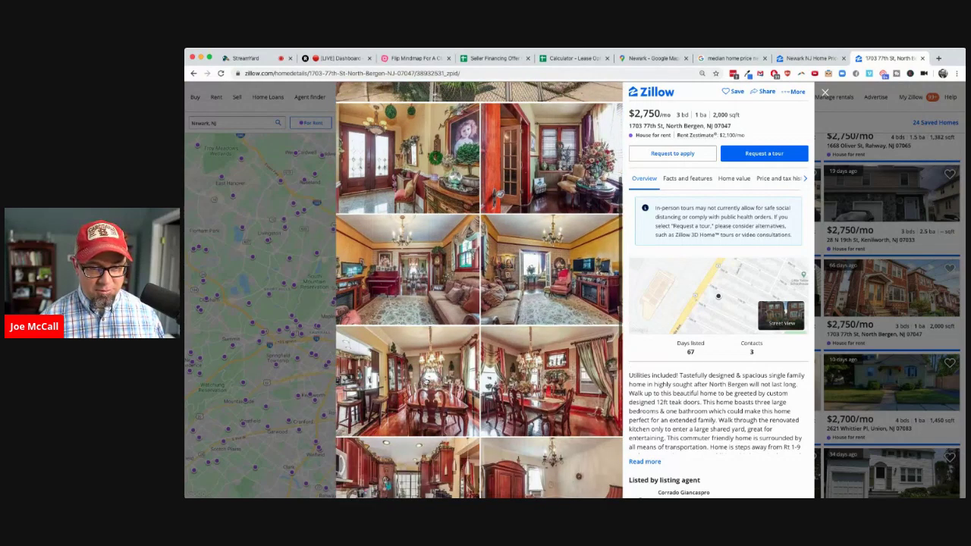
pyautogui.scroll(-1, 427, 381)
pyautogui.scroll(-1, 429, 381)
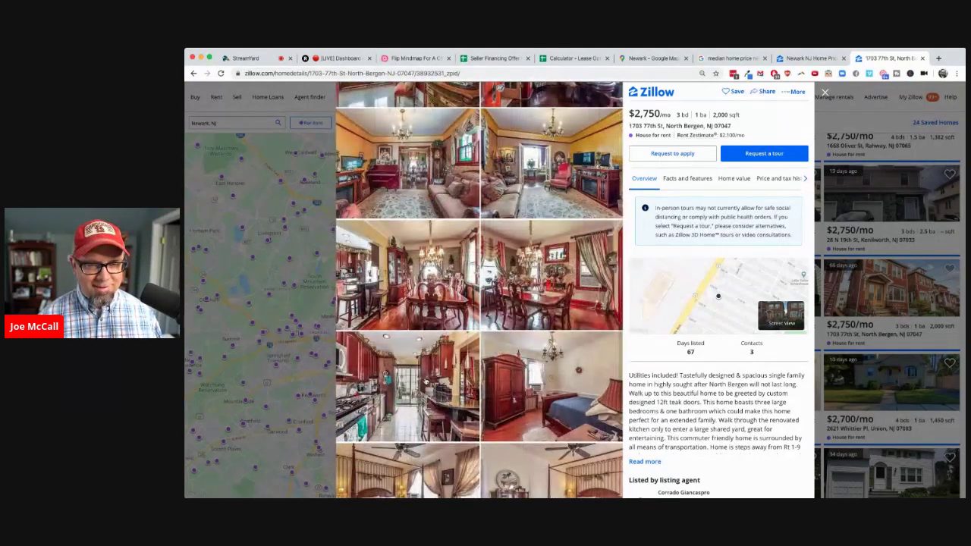
pyautogui.scroll(-3, 545, 399)
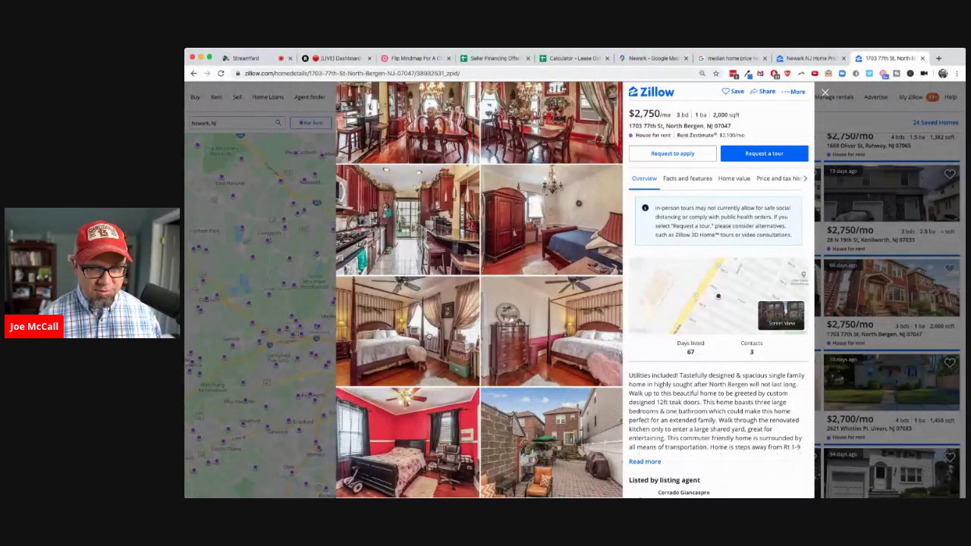
pyautogui.scroll(6, 576, 342)
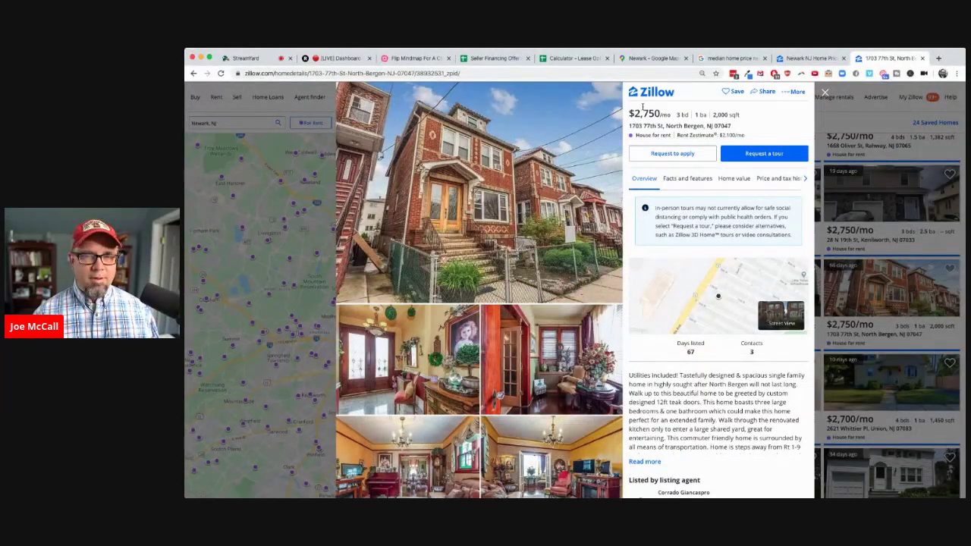
pyautogui.moveTo(733, 126); pyautogui.dragTo(632, 125)
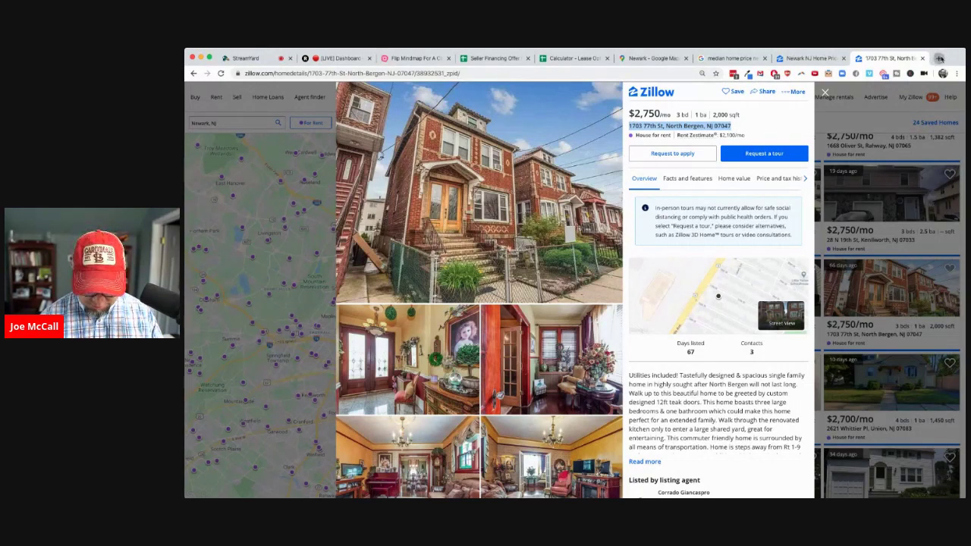
# Step: Open eppraisal, Redfin, PropStream and RealQuest Express each in its own new tab
pyautogui.click(938, 57)
pyautogui.write('app')
pyautogui.press('Return')
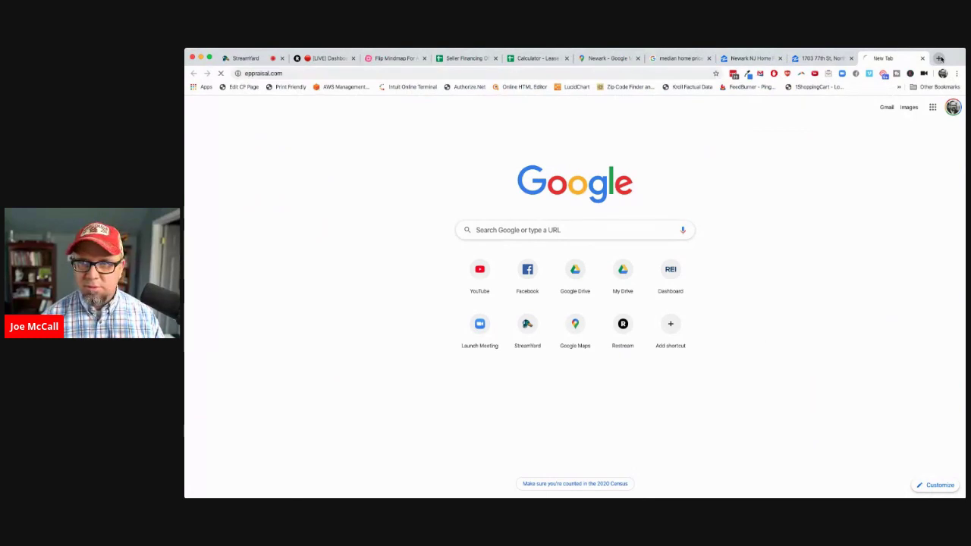
pyautogui.click(938, 57)
pyautogui.write('redfin.com')
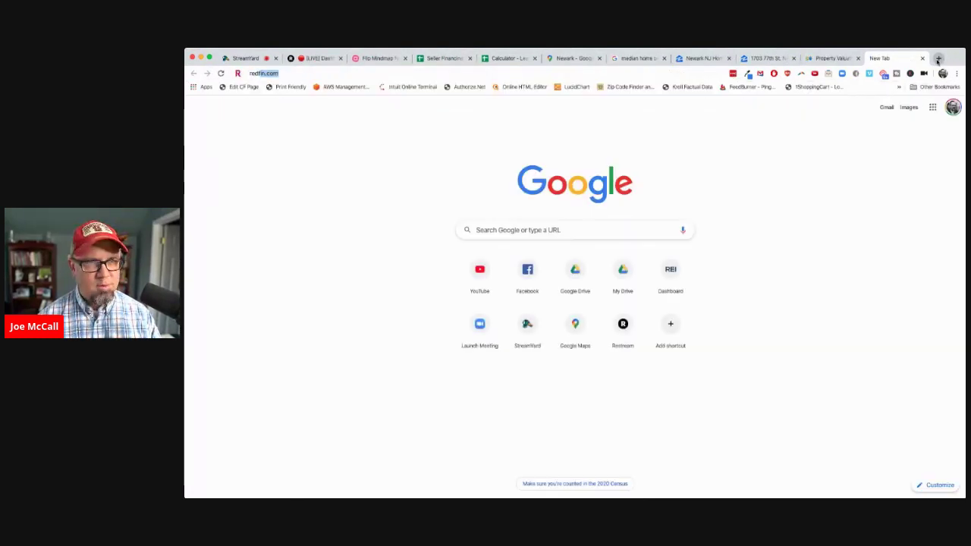
pyautogui.press('Return')
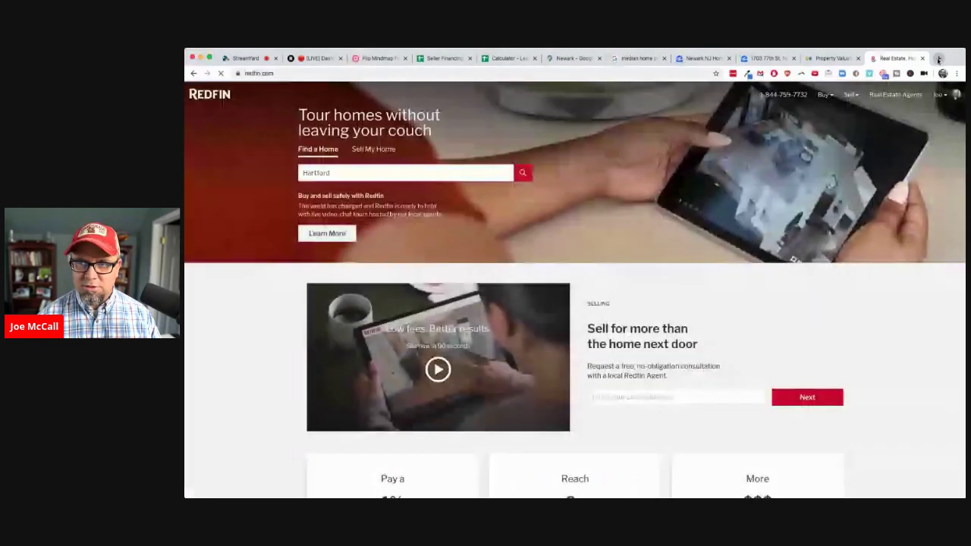
pyautogui.click(938, 58)
pyautogui.write('pr')
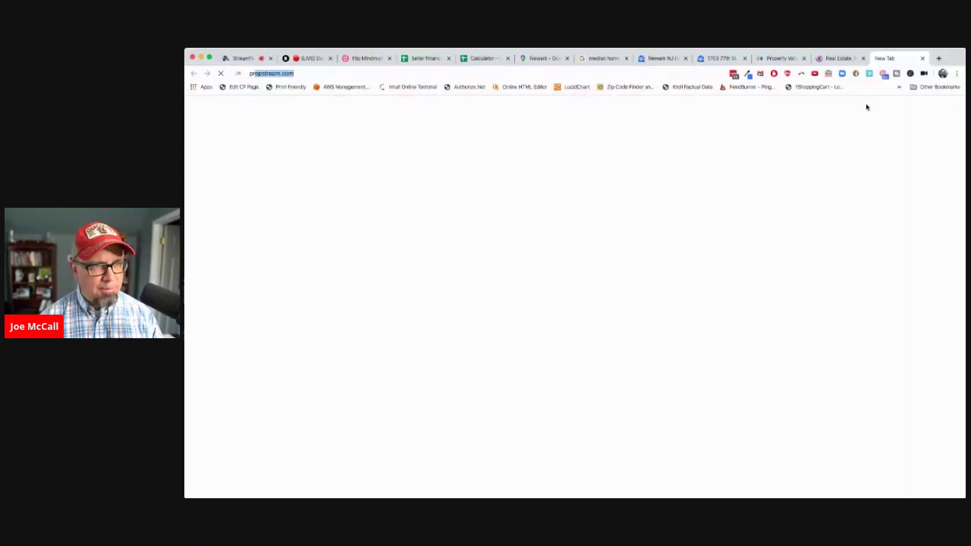
pyautogui.write('op')
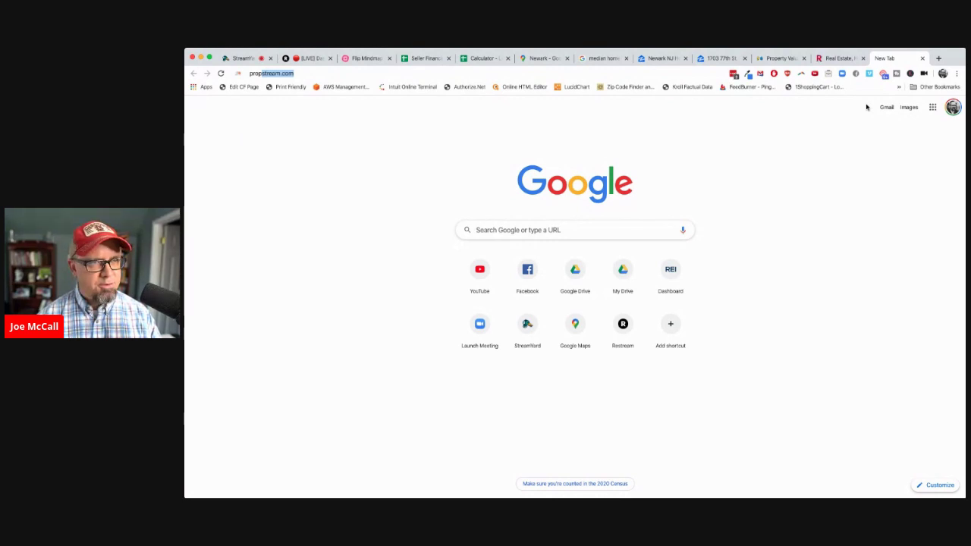
pyautogui.press('Return')
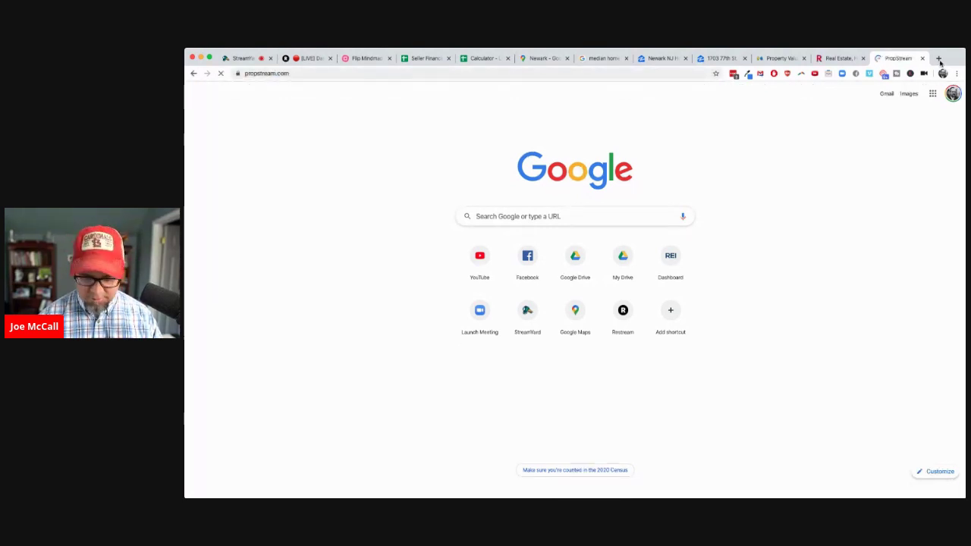
pyautogui.click(938, 58)
pyautogui.write('express.realquest.com')
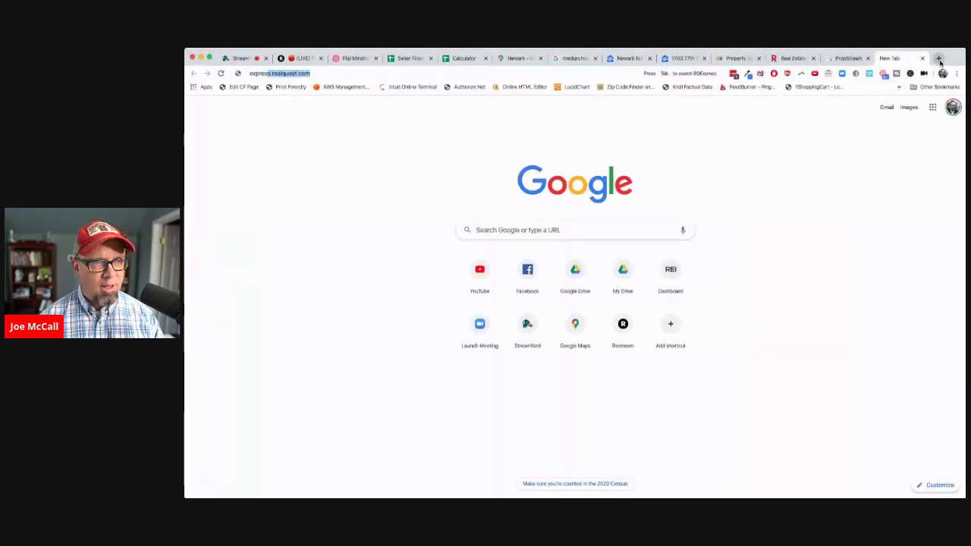
pyautogui.press('Return')
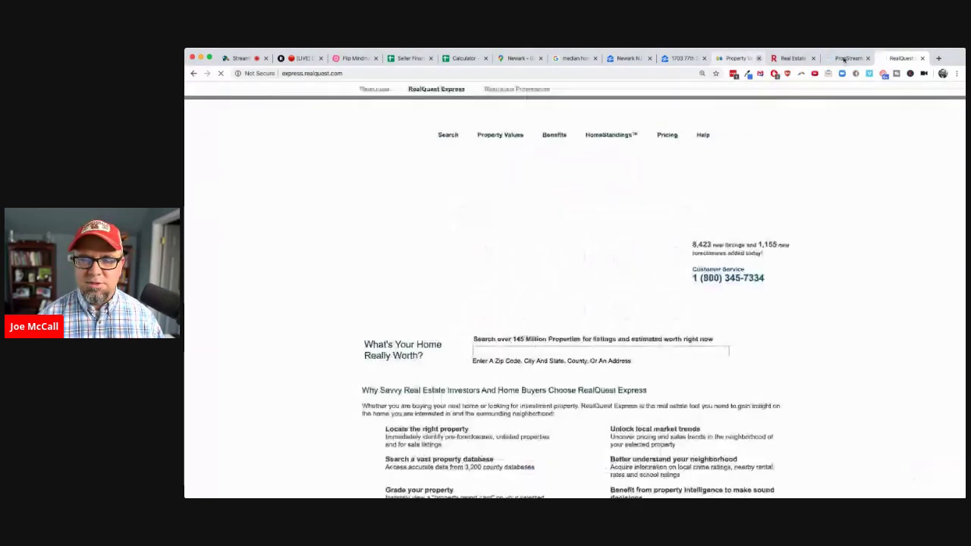
# Step: Log in to PropStream, then return to the RealQuest Express page
pyautogui.click(846, 58)
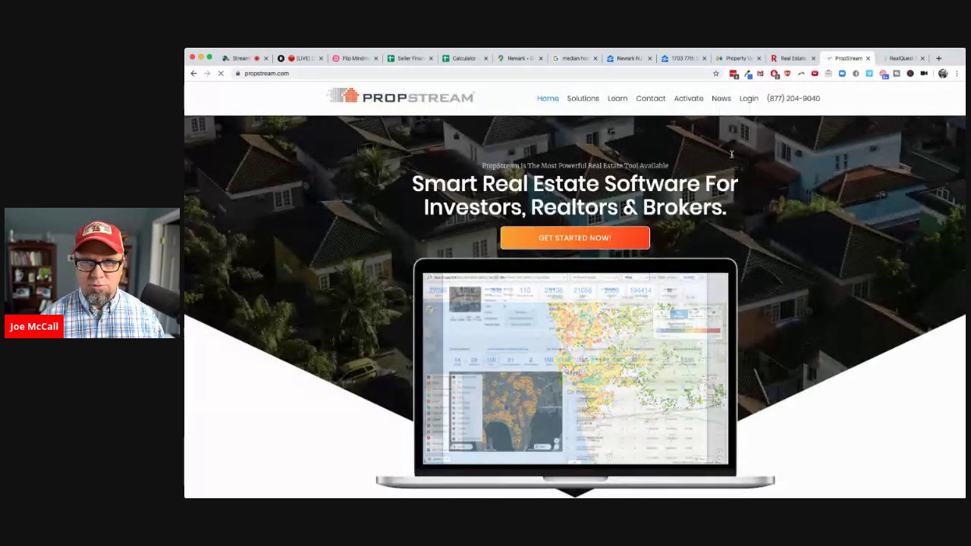
pyautogui.click(748, 99)
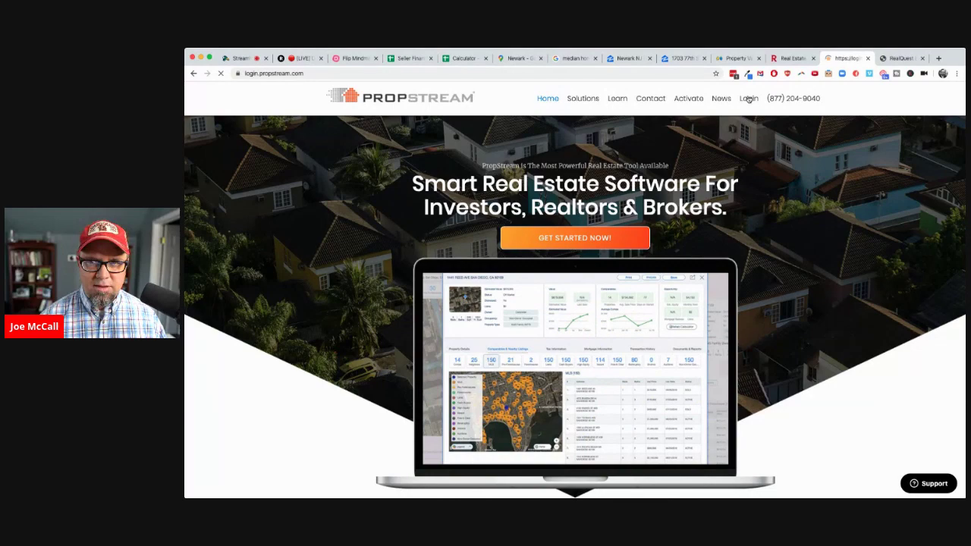
pyautogui.click(476, 315)
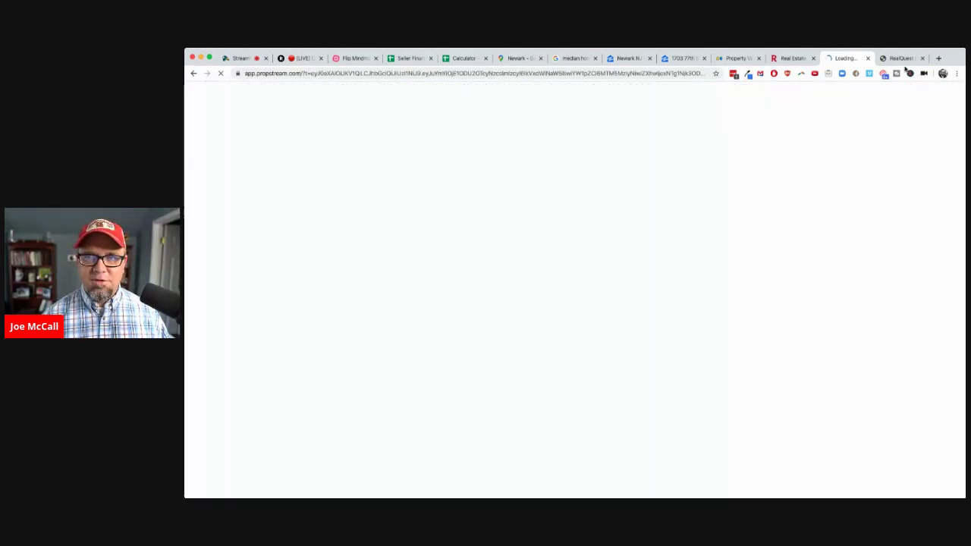
pyautogui.click(900, 60)
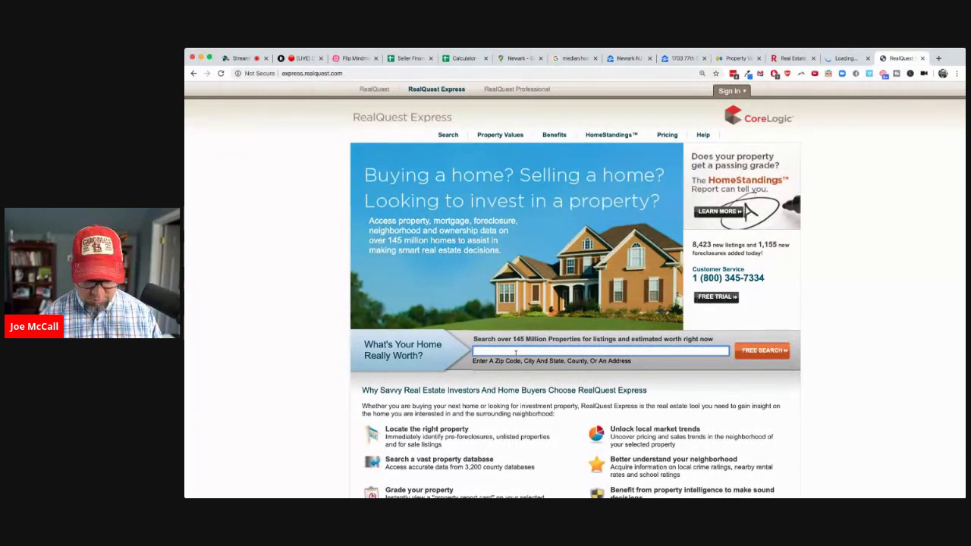
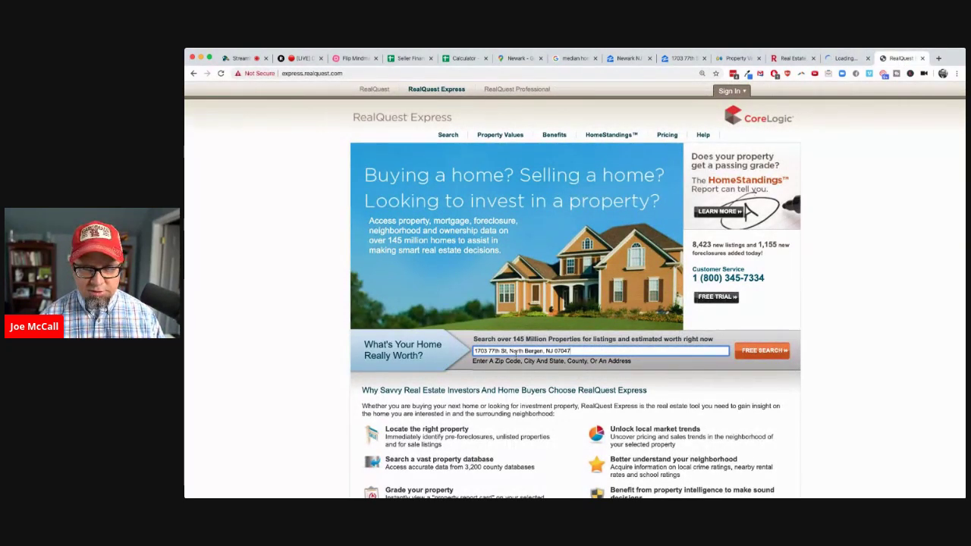
pyautogui.click(771, 352)
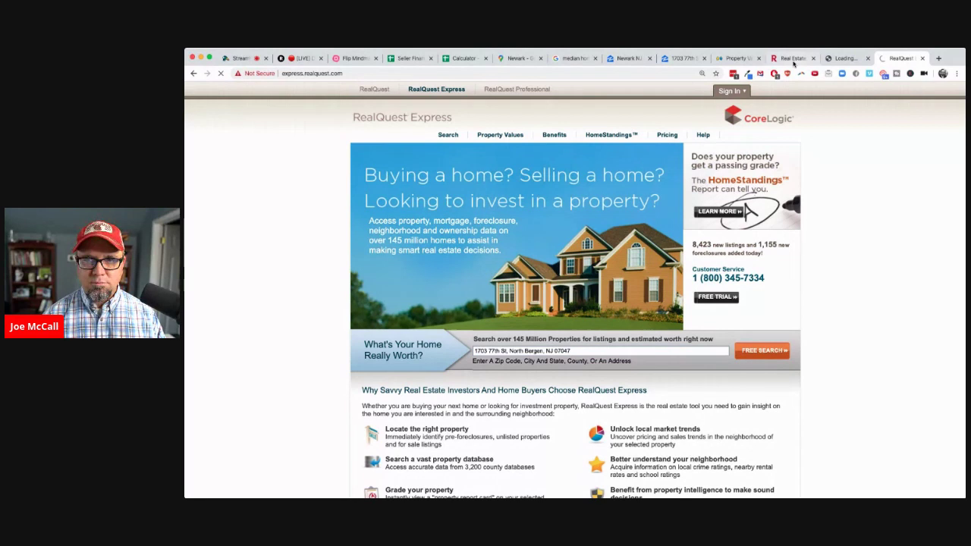
pyautogui.click(792, 59)
pyautogui.click(339, 169)
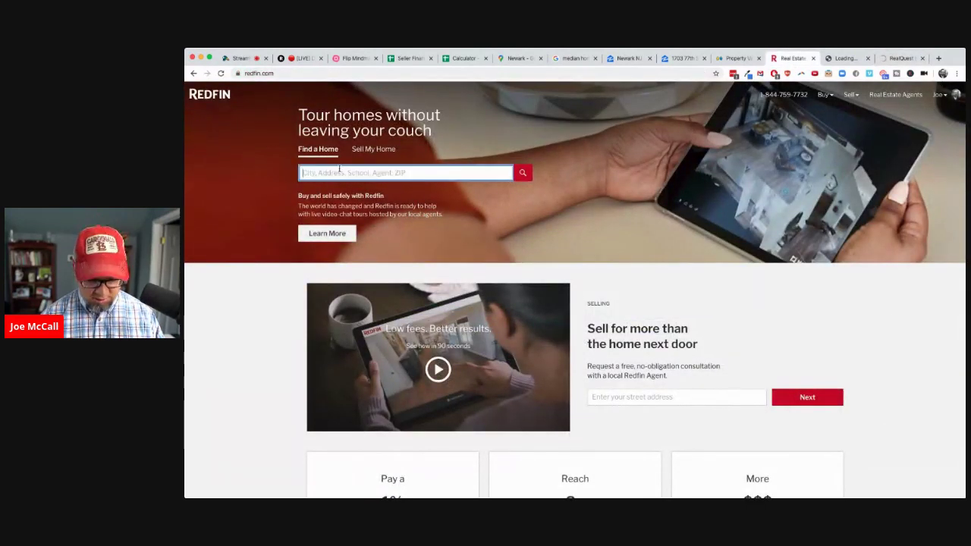
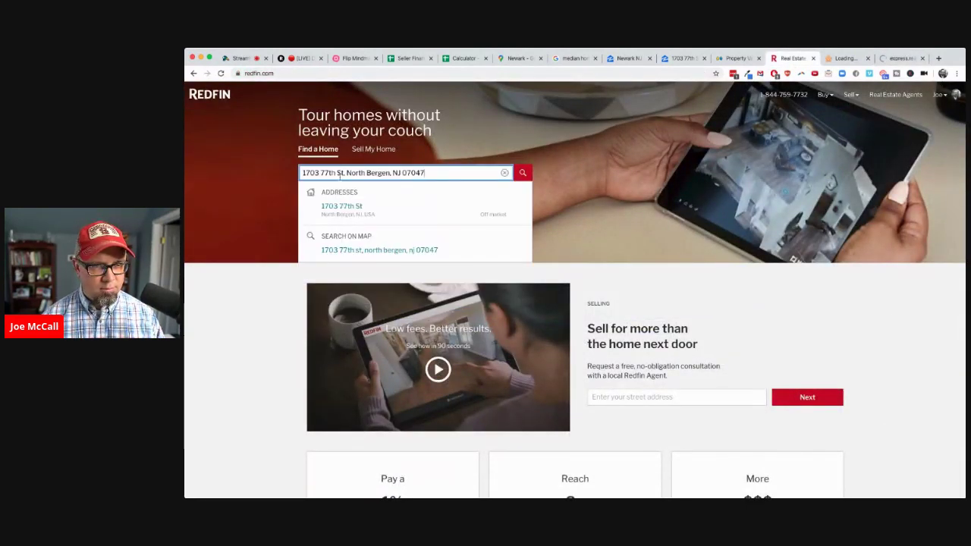
pyautogui.click(347, 208)
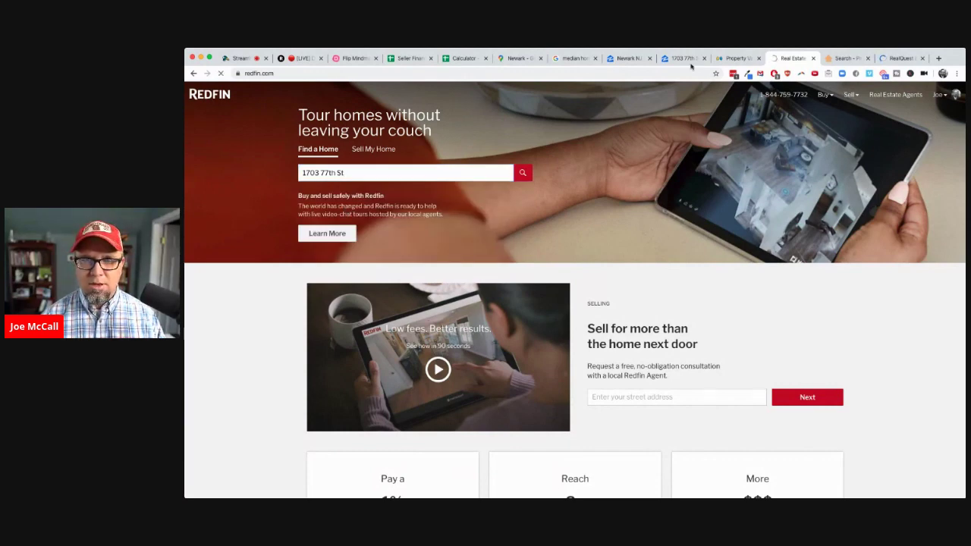
# Step: Look up the address on eppraisal and copy its $414,976 estimate for the Calculator
pyautogui.click(735, 58)
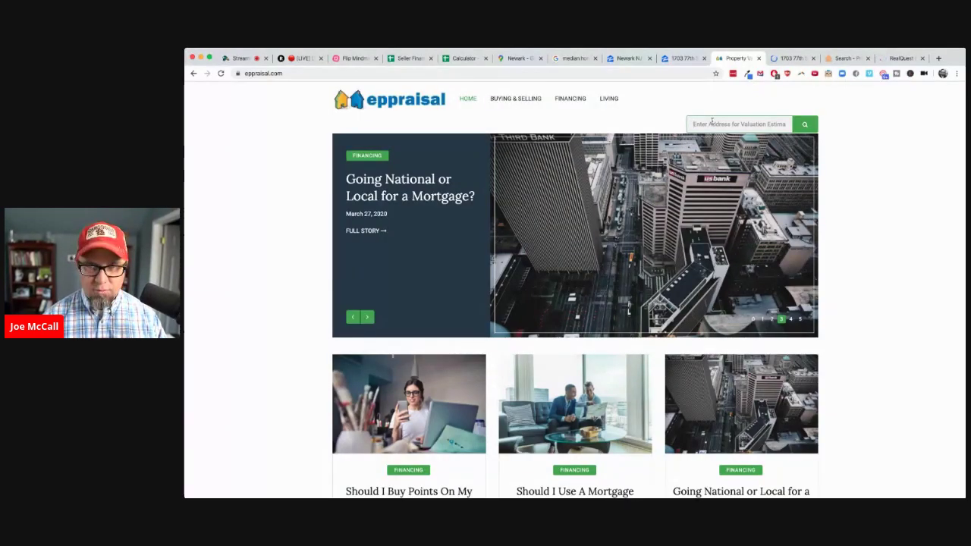
pyautogui.click(711, 124)
pyautogui.press('Return')
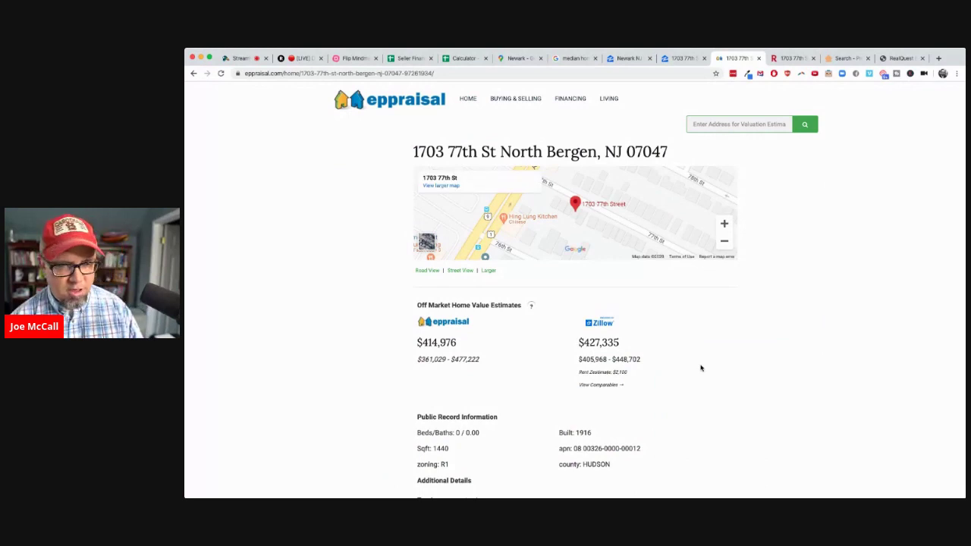
pyautogui.moveTo(457, 342); pyautogui.dragTo(422, 342)
pyautogui.hotkey('ctrl', 'c')
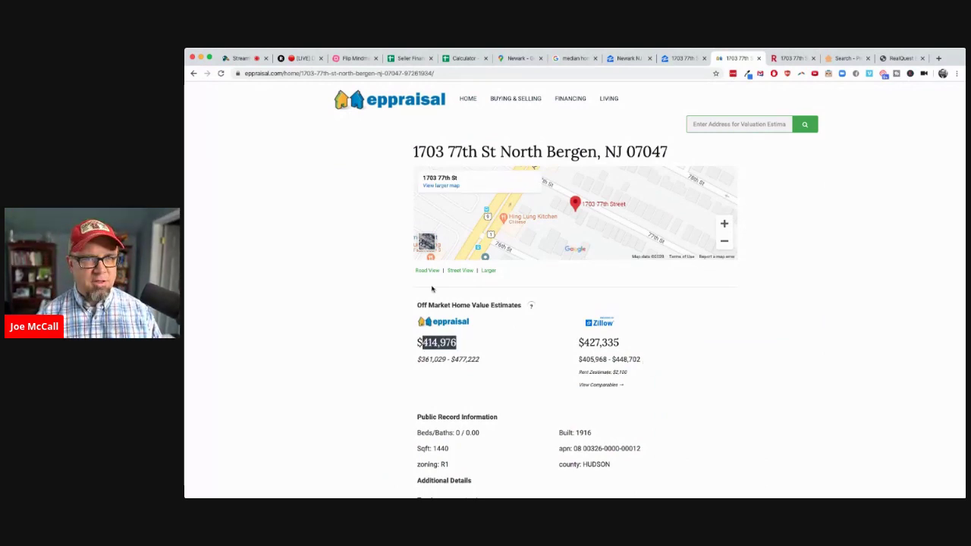
pyautogui.click(464, 58)
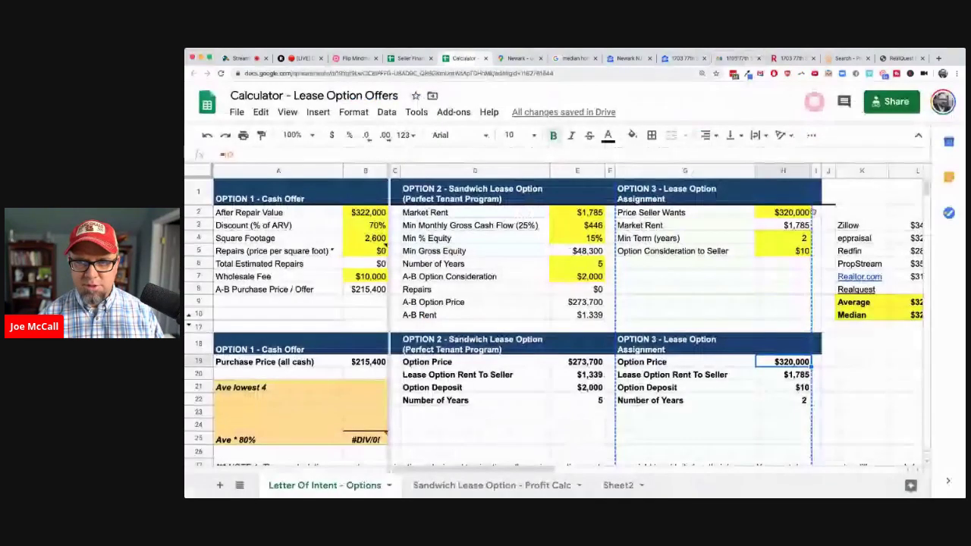
# Step: Replace the eppraisal value in L4 (321072) with the pasted 414,976
pyautogui.hscroll(5, 859, 244)
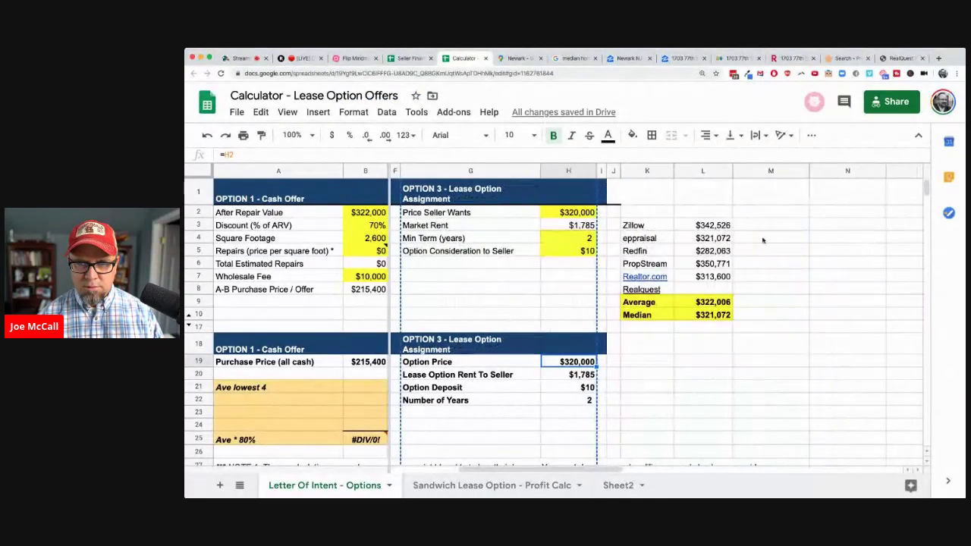
pyautogui.click(702, 238)
pyautogui.click(376, 154)
pyautogui.hotkey('ctrl', 'a')
pyautogui.hotkey('ctrl', 'v')
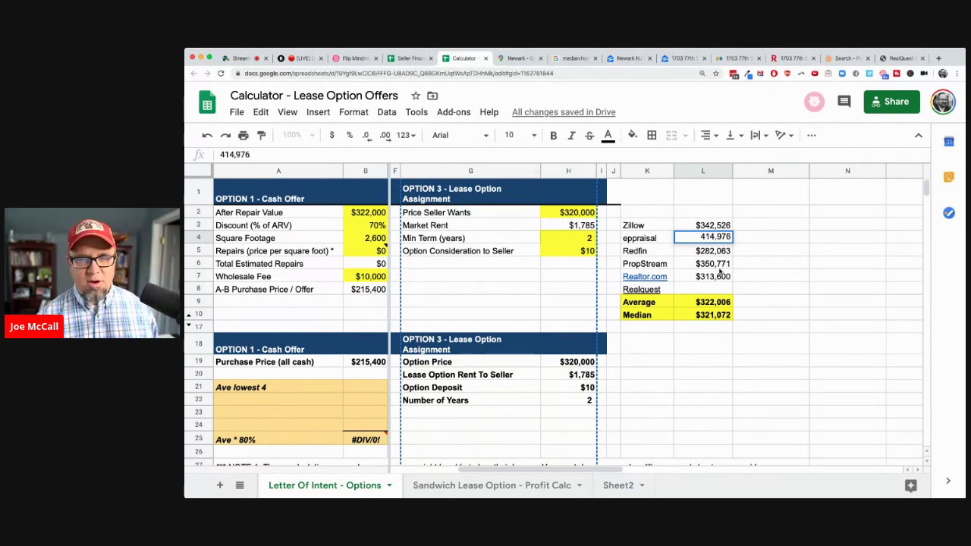
pyautogui.click(742, 274)
# Step: Clear the outdated Zillow value in L3 and the Redfin, PropStream, Realtor.com values in L5:L7
pyautogui.click(709, 225)
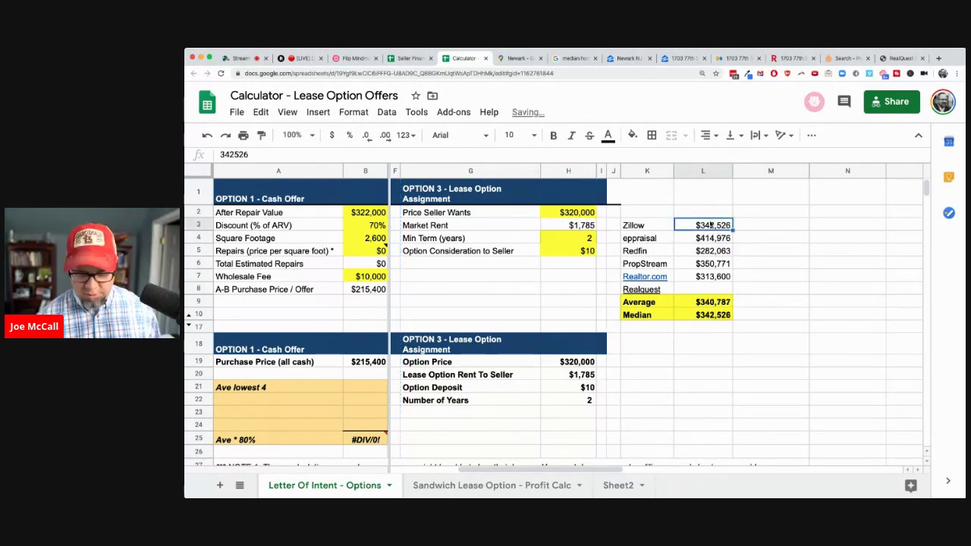
pyautogui.press('Delete')
pyautogui.press('Down')
pyautogui.press('Down')
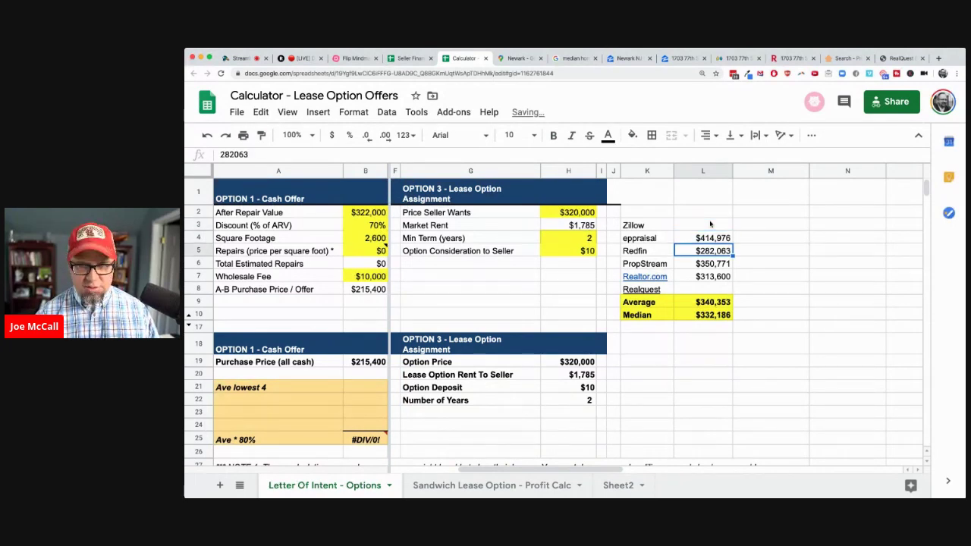
pyautogui.hotkey('shift', 'Down')
pyautogui.hotkey('shift', 'Down')
pyautogui.press('Delete')
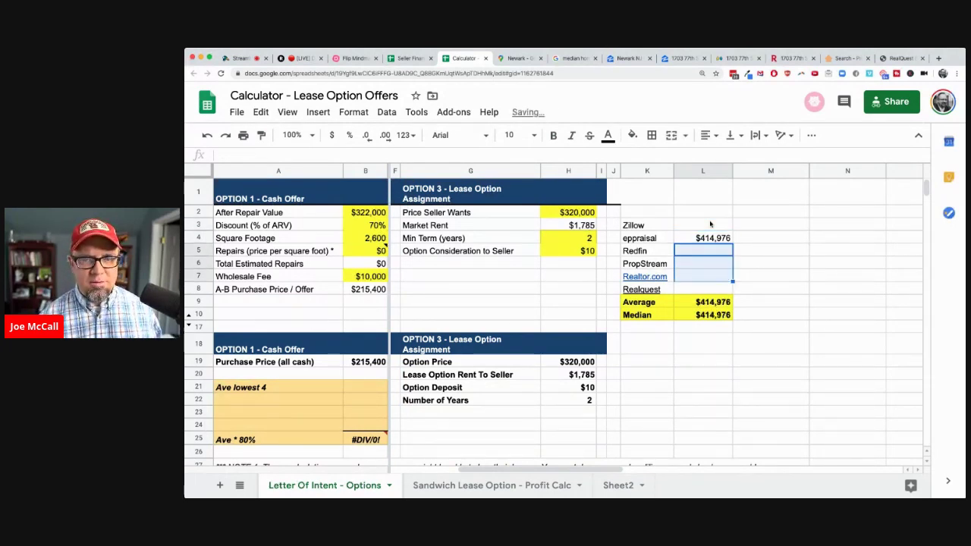
pyautogui.click(750, 214)
pyautogui.click(703, 214)
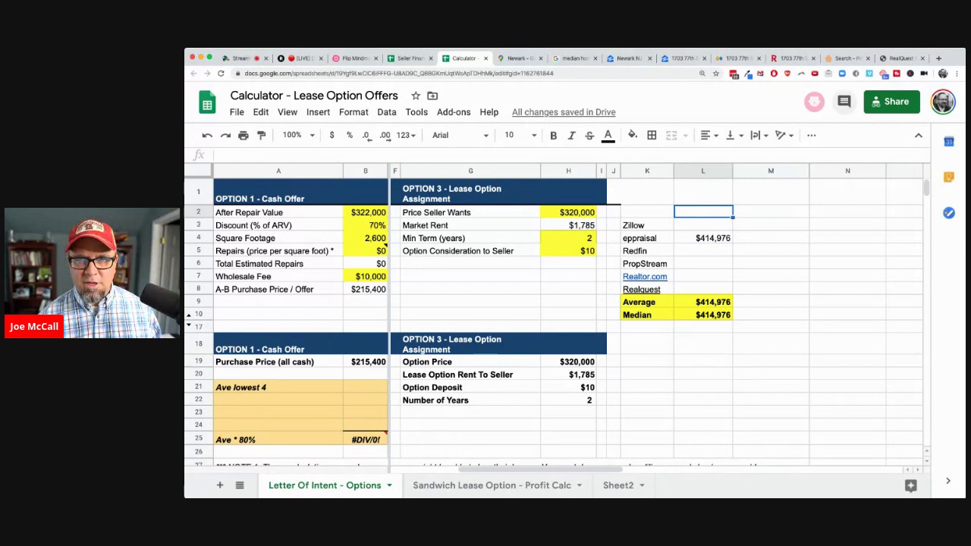
# Step: Enter the Zillow value 427,335 in cell L3
pyautogui.click(737, 58)
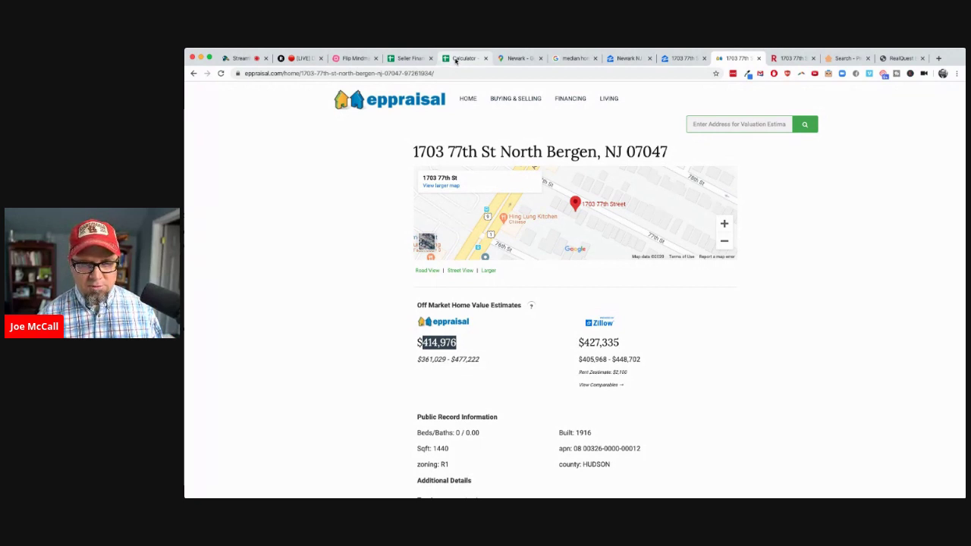
pyautogui.click(455, 60)
pyautogui.click(702, 224)
pyautogui.write('4')
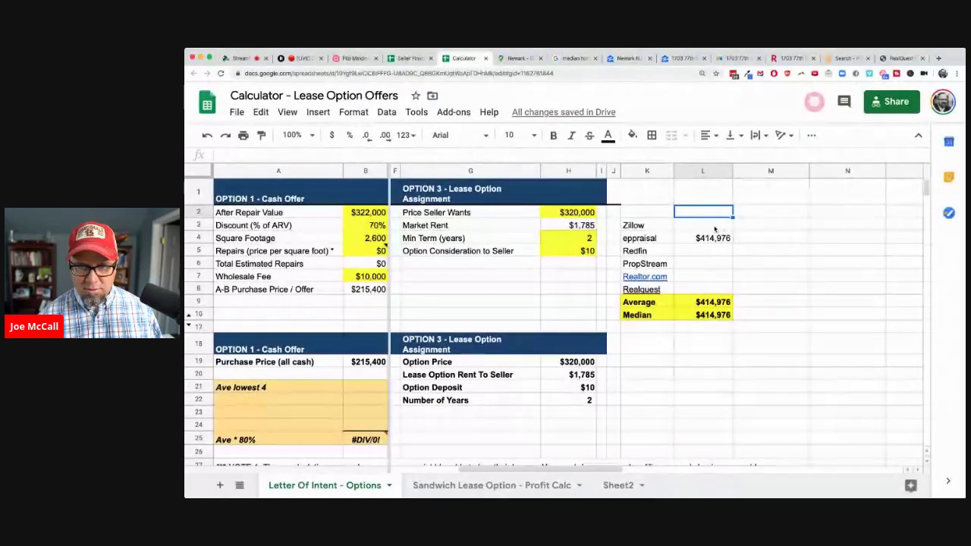
pyautogui.write('27,335')
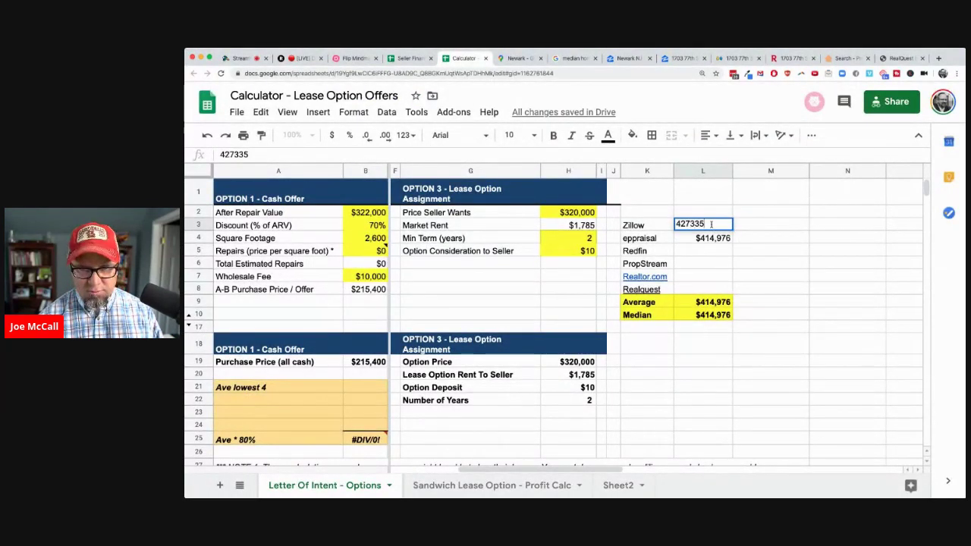
pyautogui.press('Return')
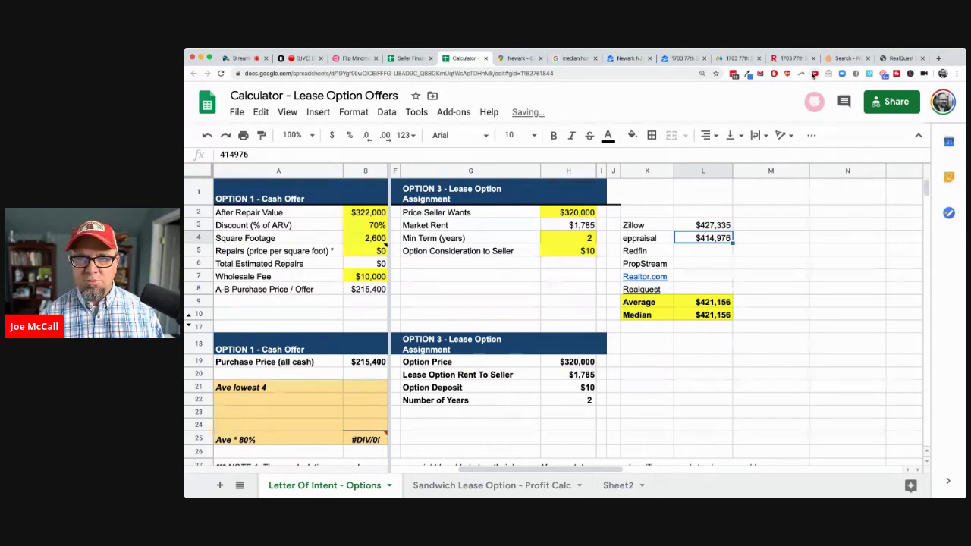
# Step: Copy Redfin's $405,126 estimate into cell L5
pyautogui.click(791, 59)
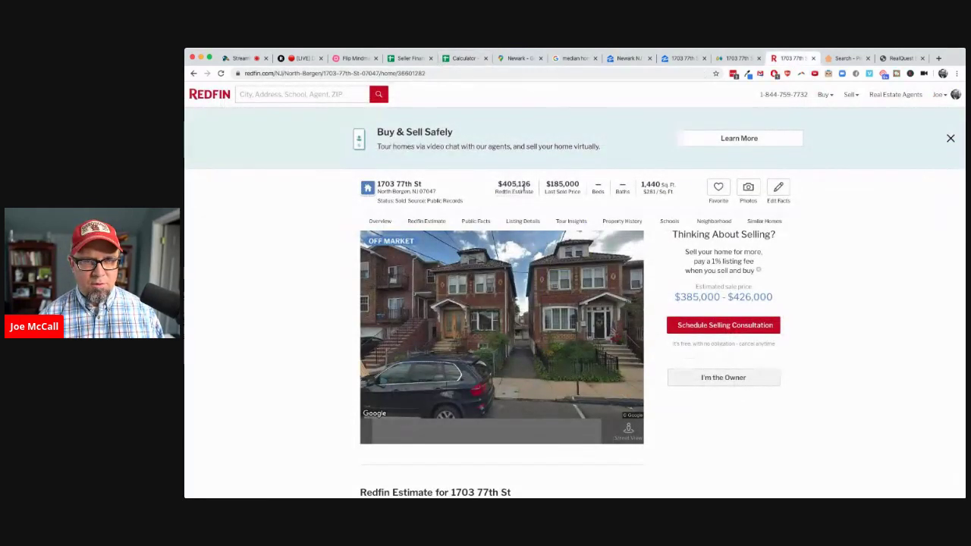
pyautogui.moveTo(530, 185); pyautogui.dragTo(506, 185)
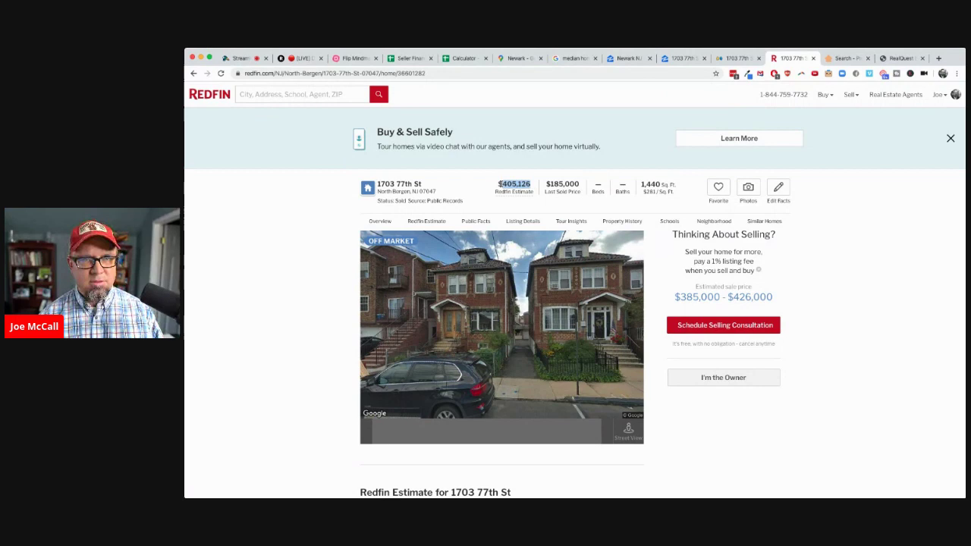
pyautogui.click(462, 61)
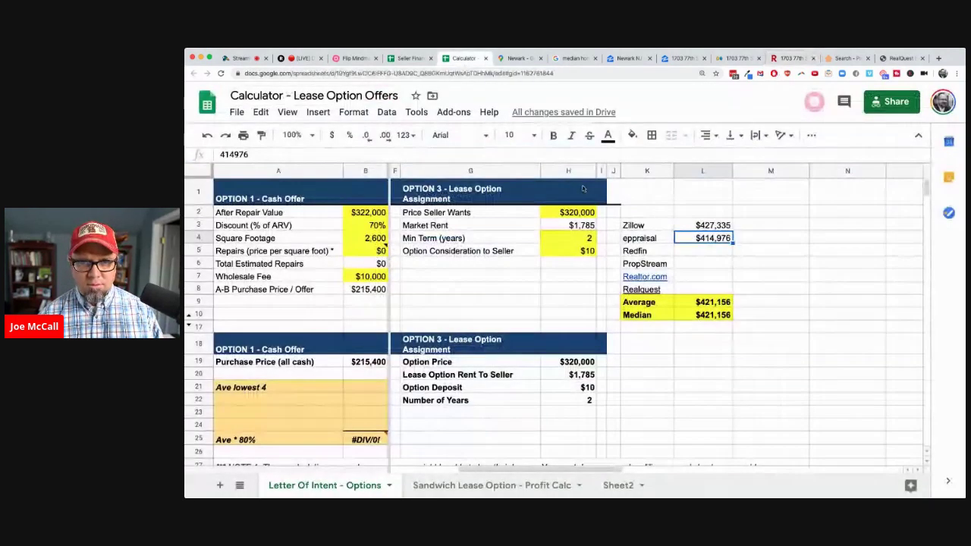
pyautogui.click(694, 250)
pyautogui.write('405,126')
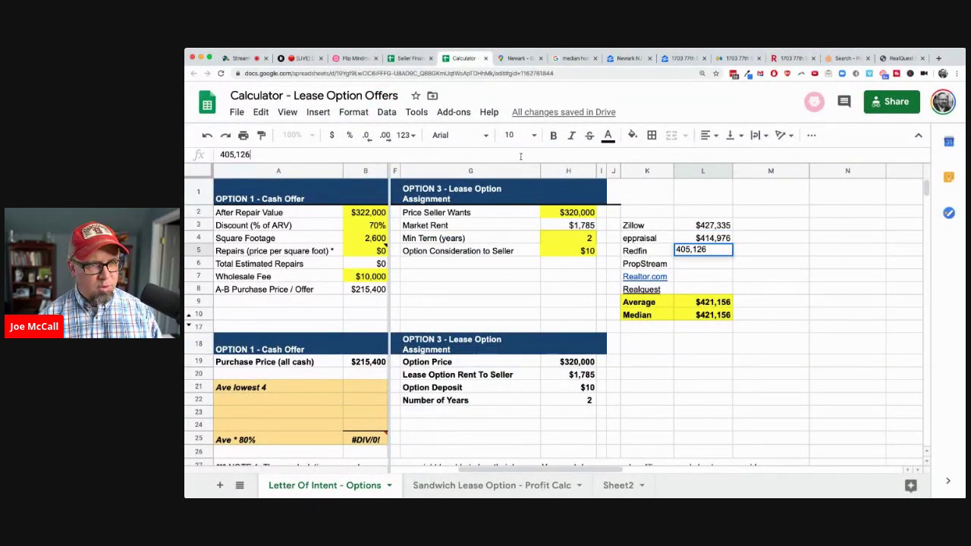
pyautogui.press('Return')
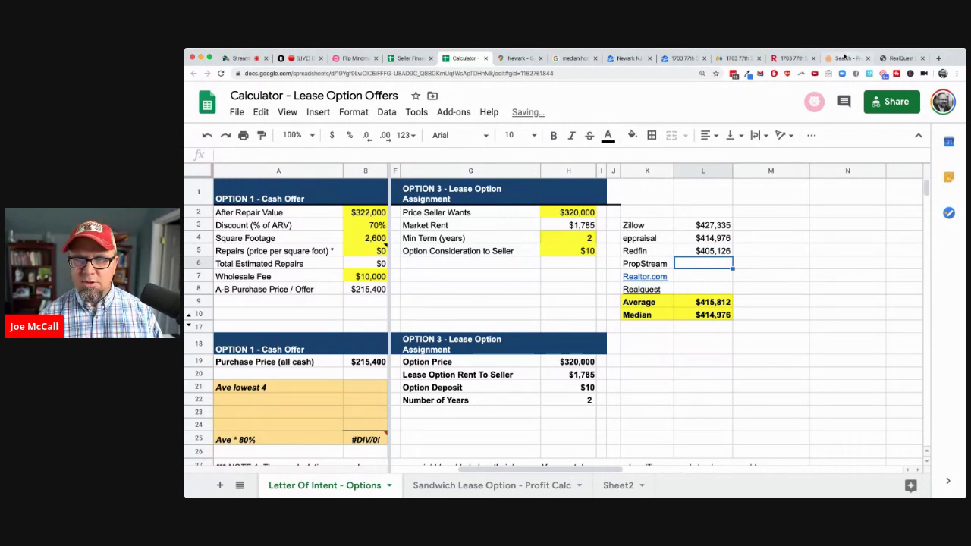
pyautogui.click(846, 59)
pyautogui.click(372, 92)
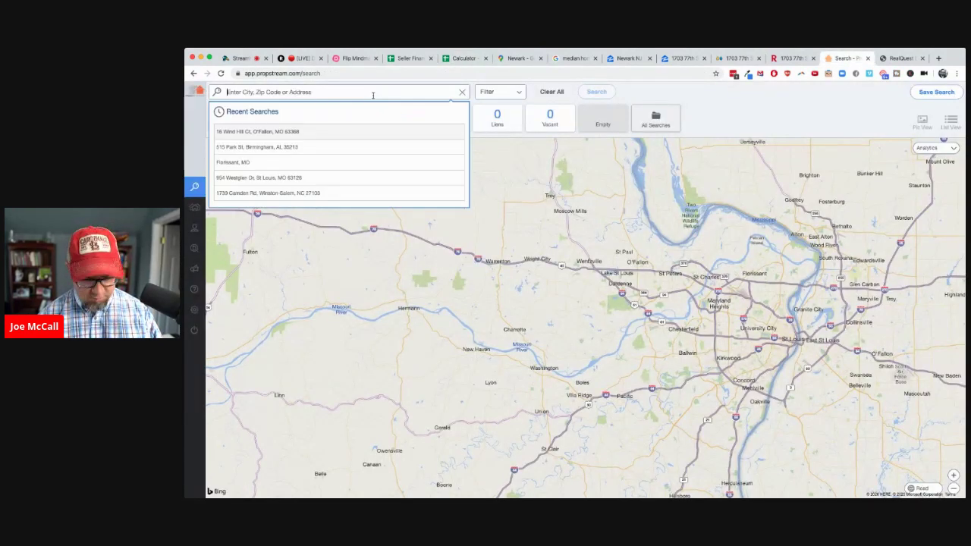
# Step: Find the North Bergen property in PropStream and copy its $440,242 estimated value
pyautogui.write('405,126')
pyautogui.press('BackSpace')
pyautogui.press('BackSpace')
pyautogui.press('BackSpace')
pyautogui.press('BackSpace')
pyautogui.press('BackSpace')
pyautogui.press('BackSpace')
pyautogui.press('BackSpace')
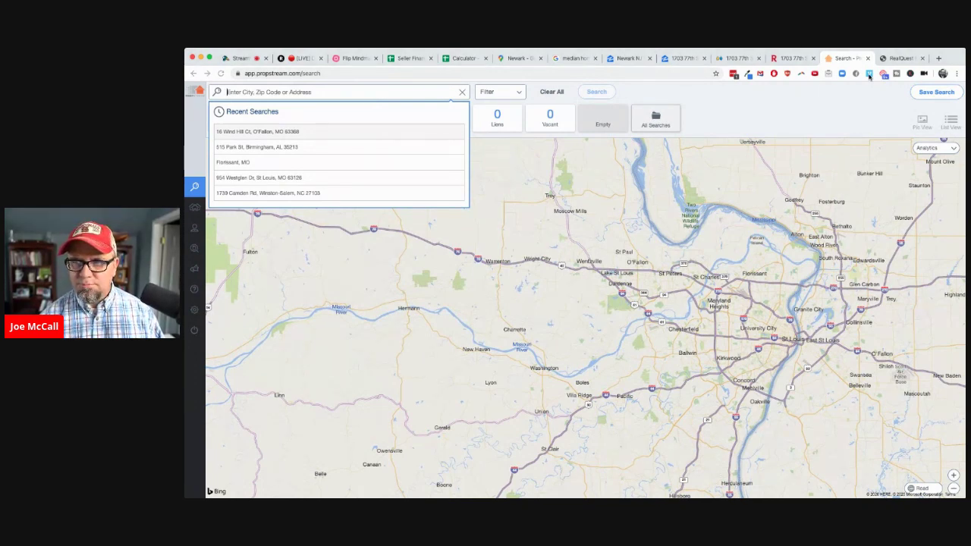
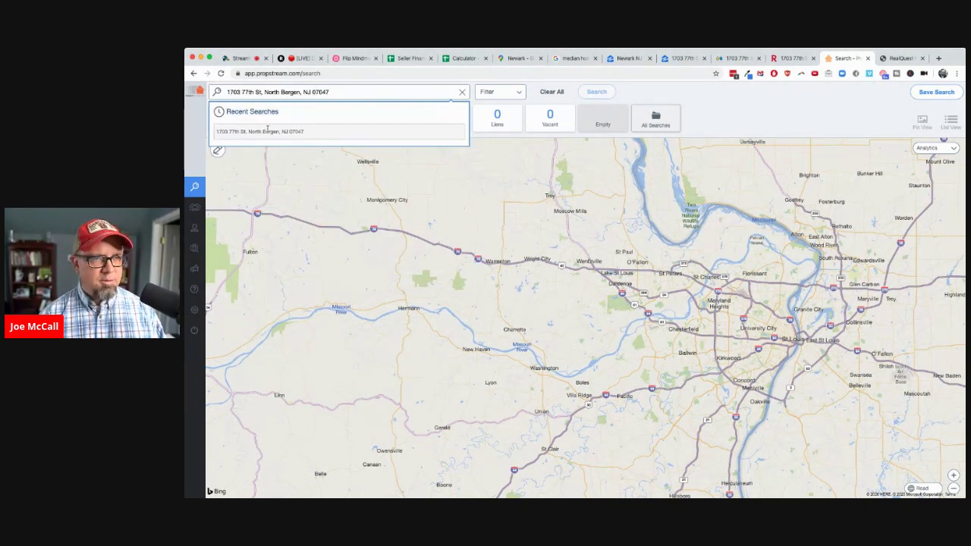
pyautogui.click(267, 132)
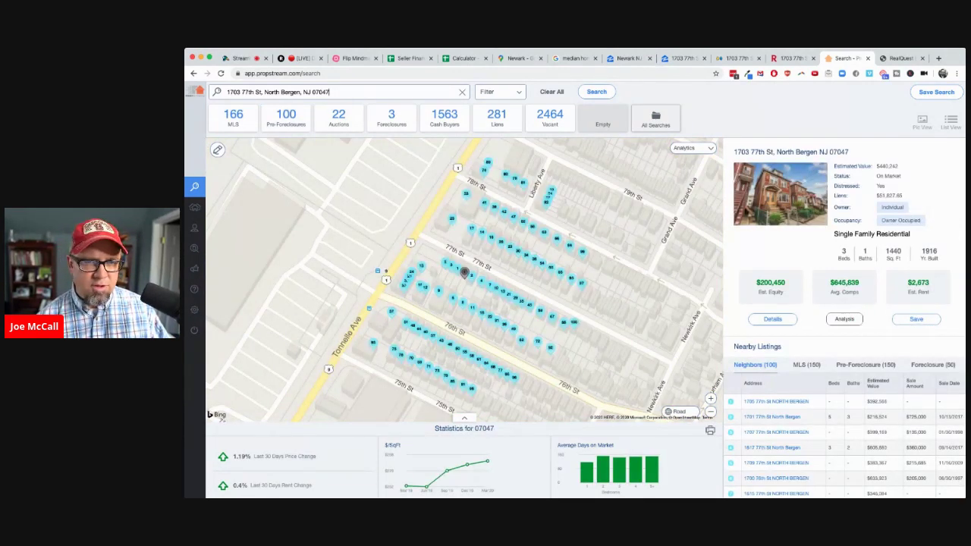
pyautogui.click(774, 319)
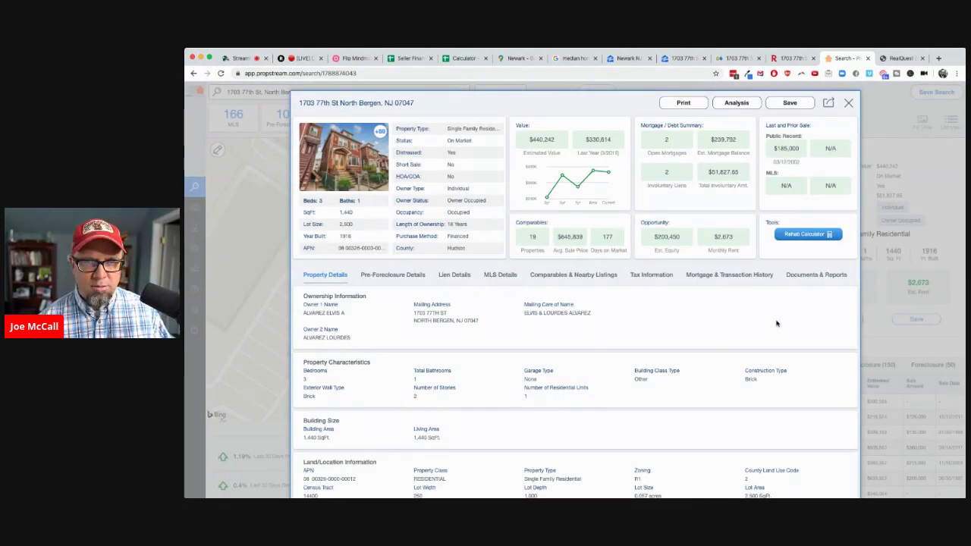
pyautogui.moveTo(559, 139); pyautogui.dragTo(533, 140)
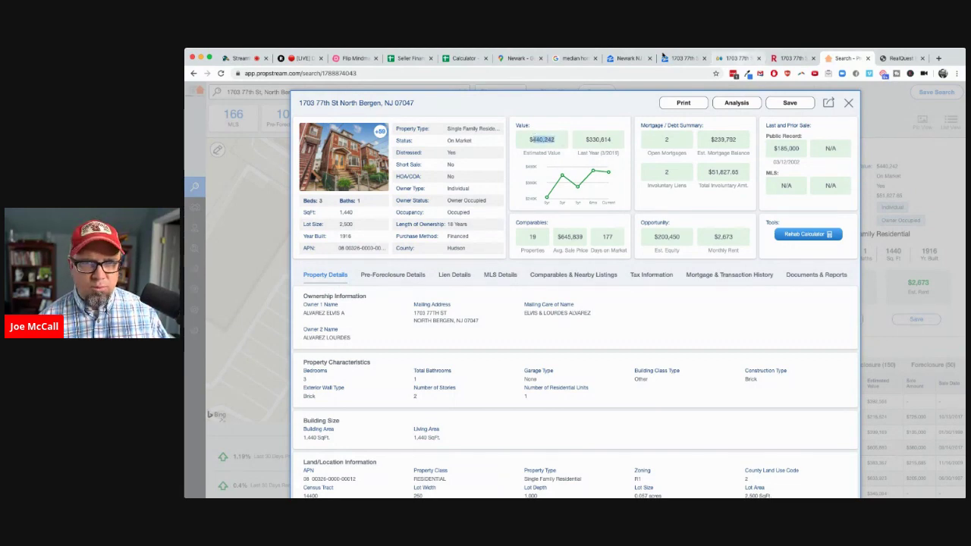
# Step: Paste $440,242 into the calculator's PropStream row, L6
pyautogui.click(460, 59)
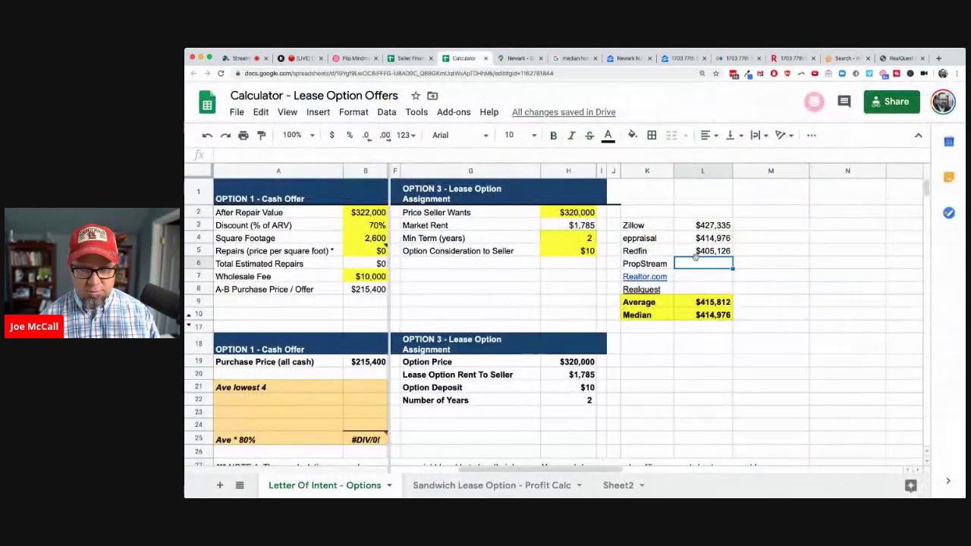
pyautogui.write('440,242')
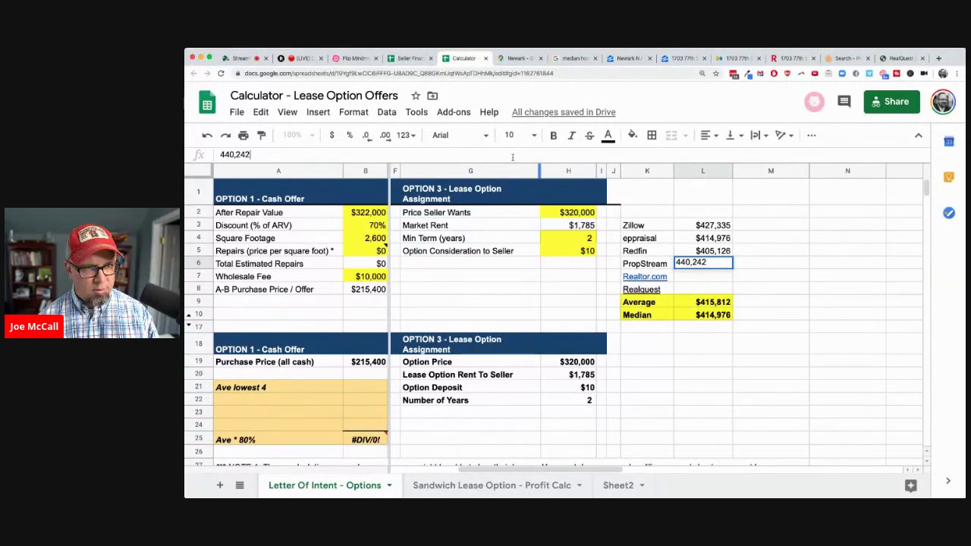
pyautogui.press('Return')
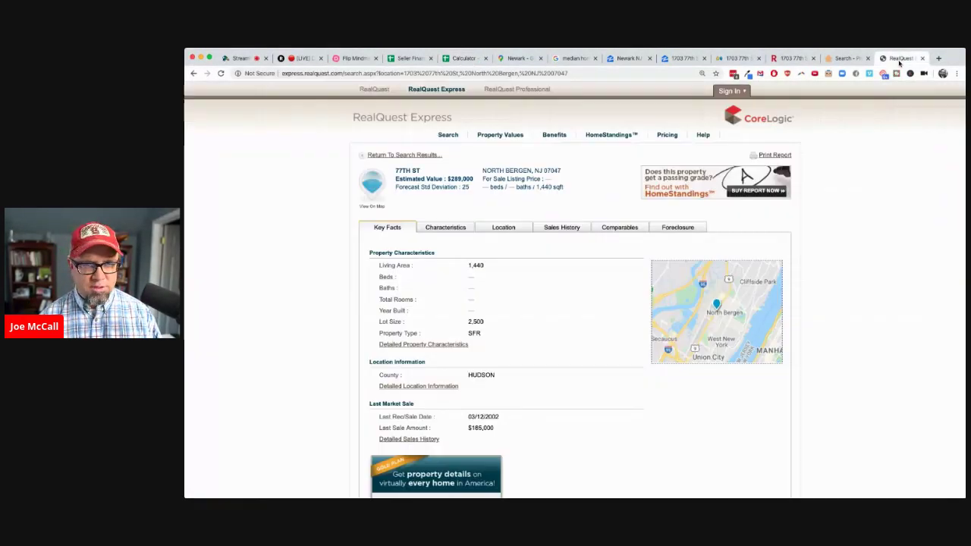
pyautogui.click(900, 59)
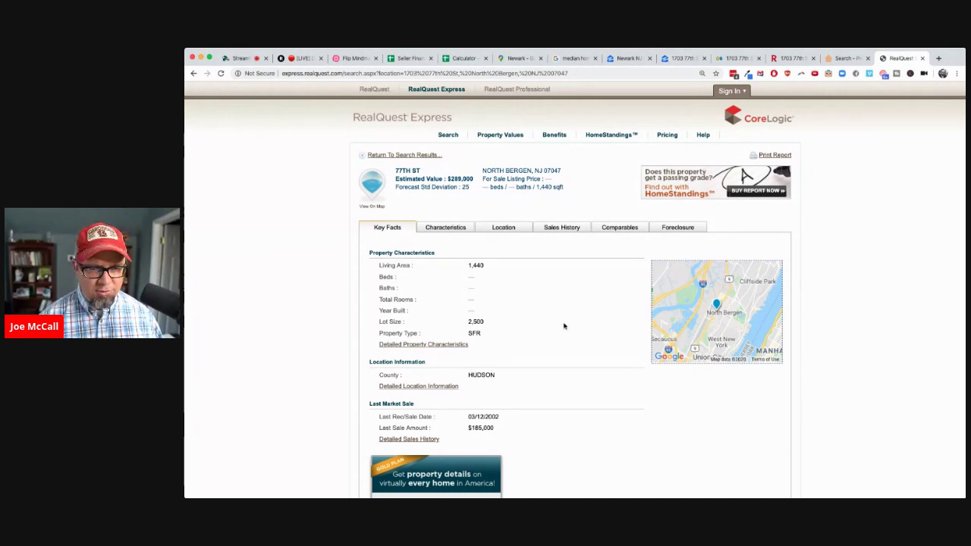
# Step: Review the RealQuest Express Key Facts showing $289,000, then open a blank new tab
pyautogui.scroll(-2, 564, 324)
pyautogui.scroll(2, 564, 325)
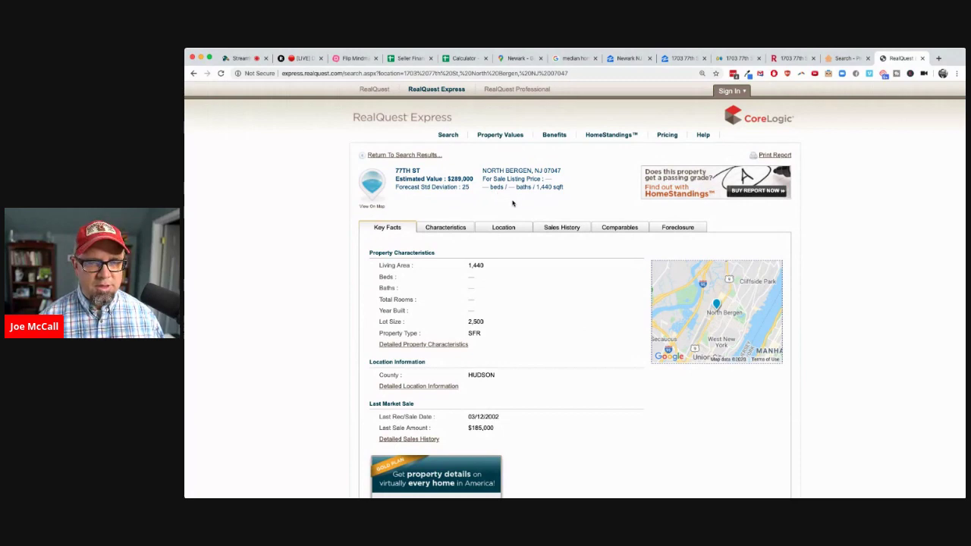
pyautogui.scroll(-1, 628, 388)
pyautogui.scroll(1, 629, 385)
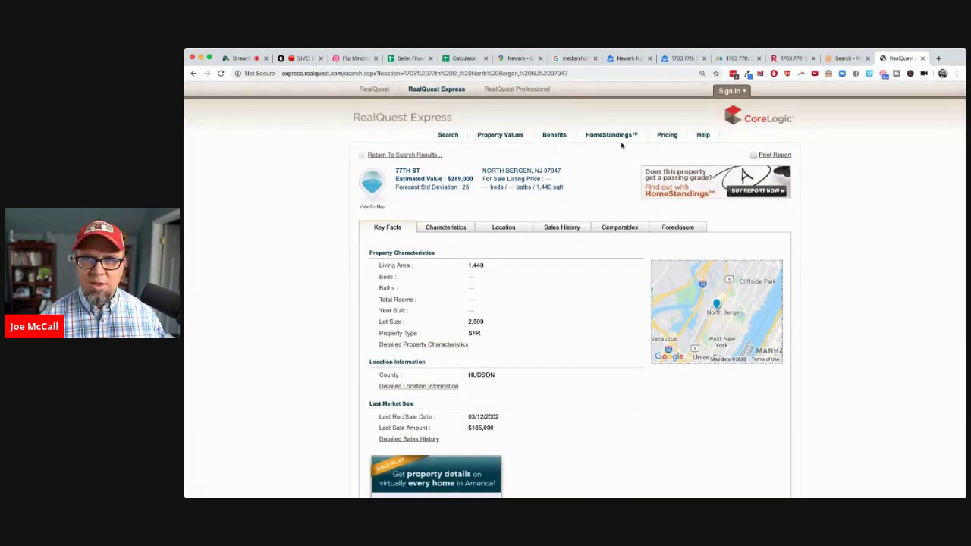
pyautogui.click(938, 58)
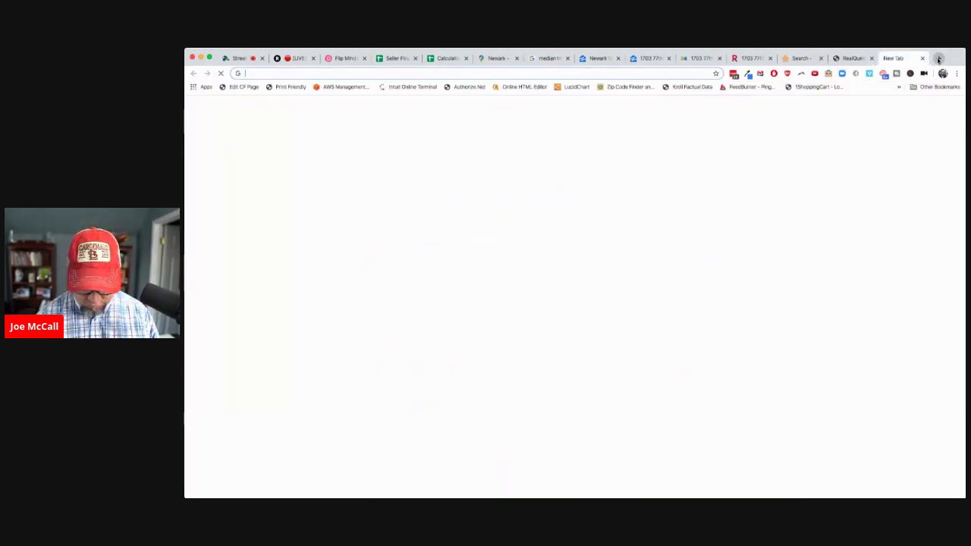
# Step: Load realtor.com and clear the old entries from its location search box
pyautogui.write('realtor.com')
pyautogui.press('Return')
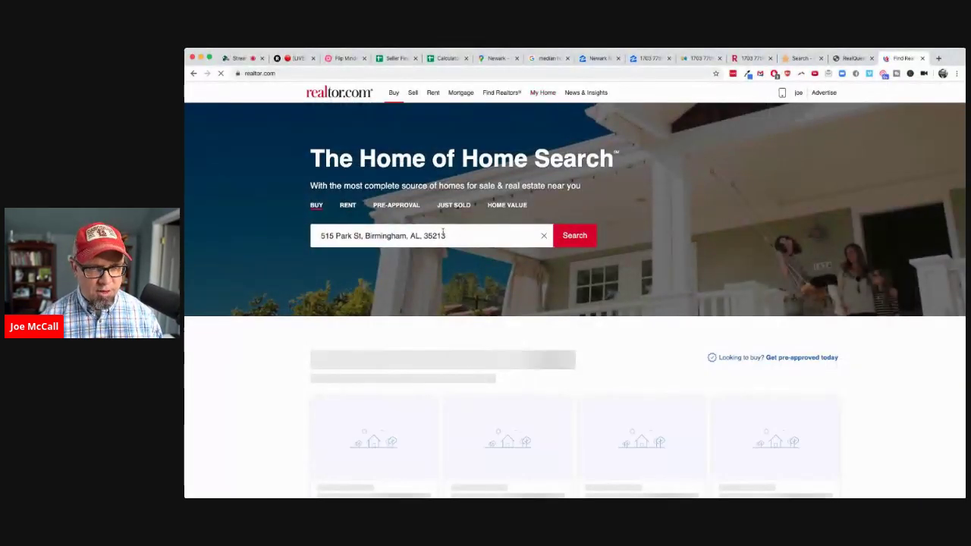
pyautogui.click(443, 235)
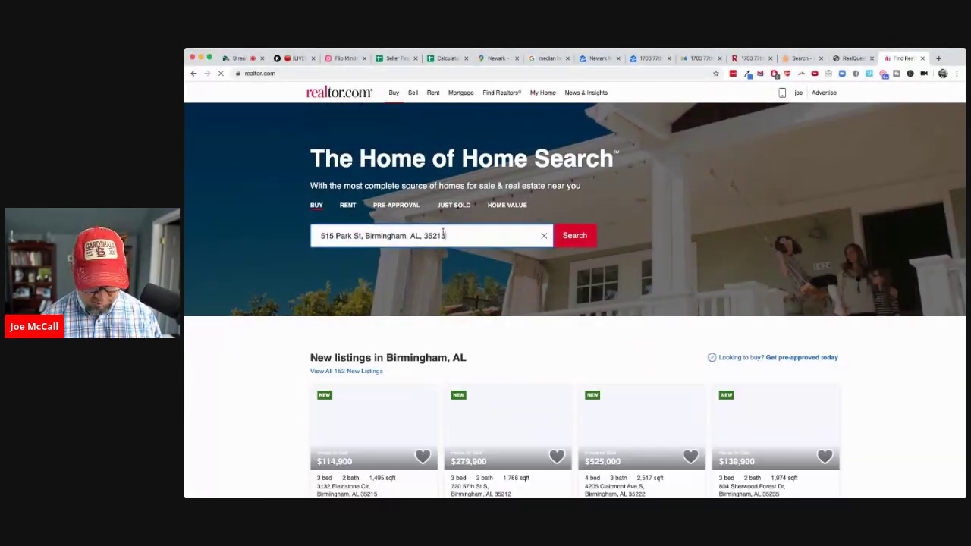
pyautogui.press('super+a')
pyautogui.press('BackSpace')
pyautogui.write('44528')
pyautogui.press('super+a')
pyautogui.press('BackSpace')
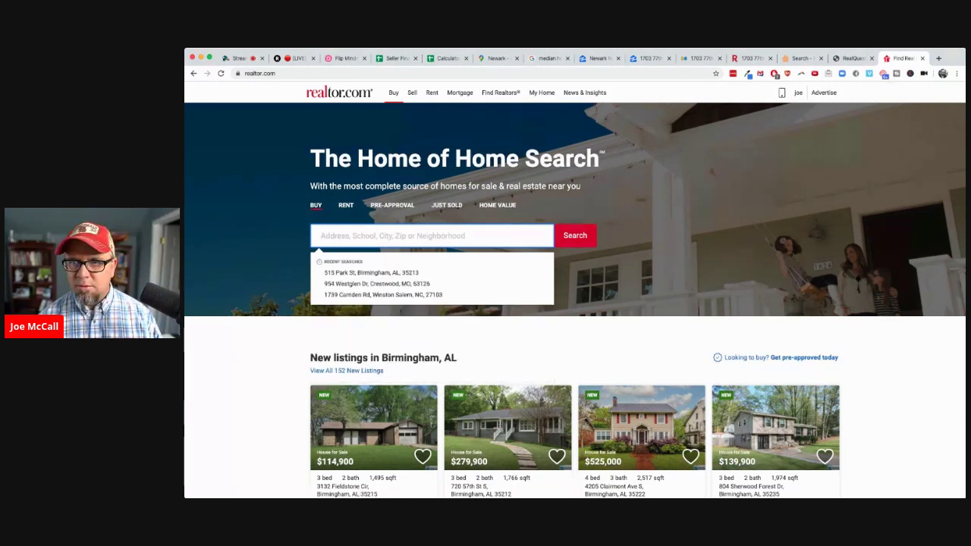
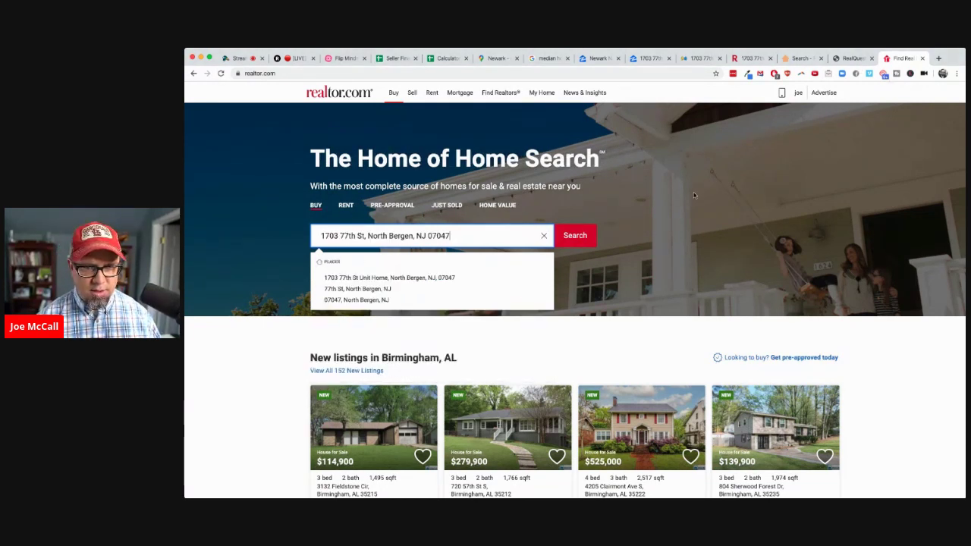
pyautogui.click(561, 240)
pyautogui.click(450, 241)
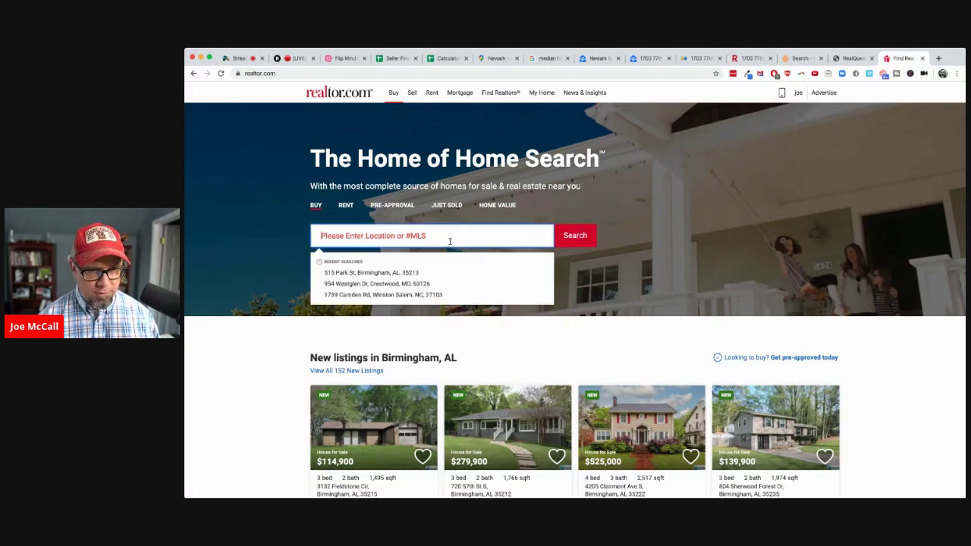
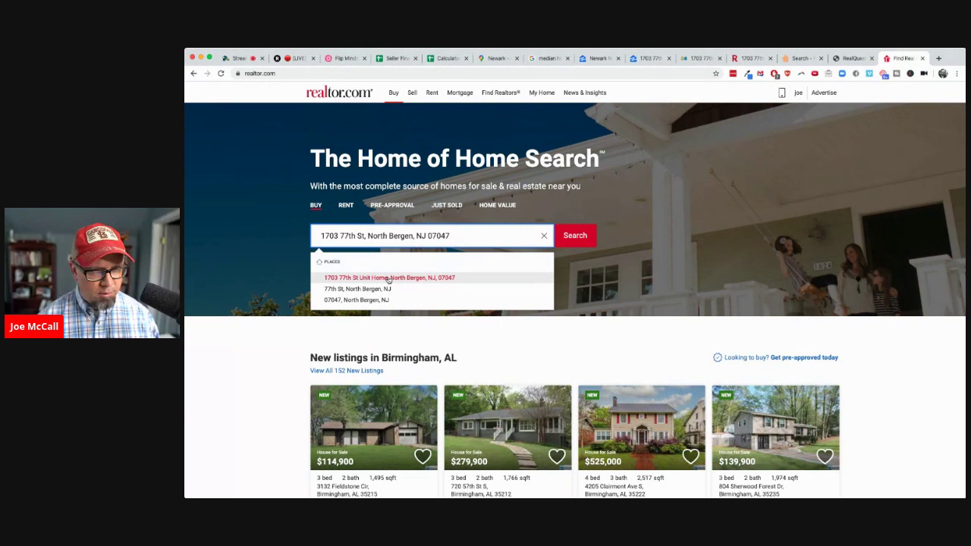
pyautogui.click(388, 277)
pyautogui.click(576, 236)
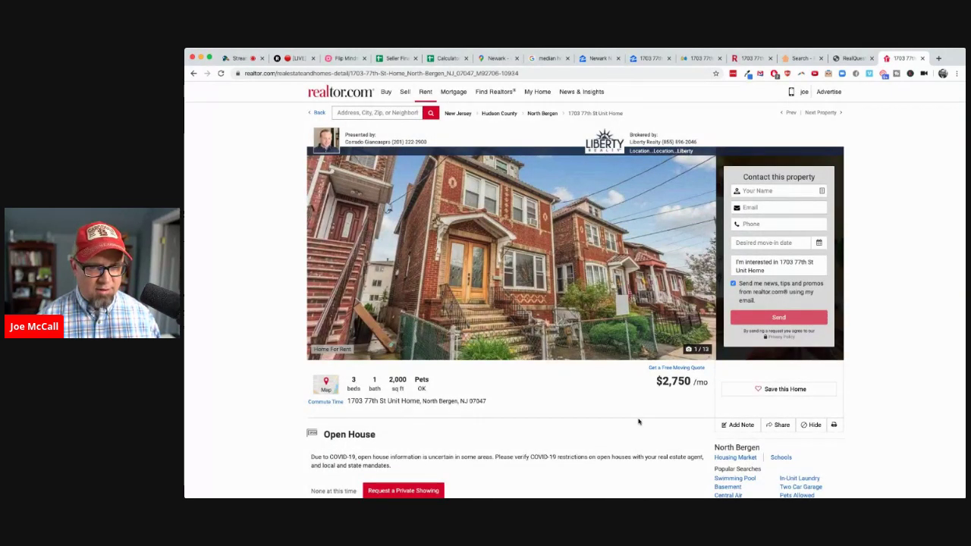
pyautogui.scroll(-3, 637, 421)
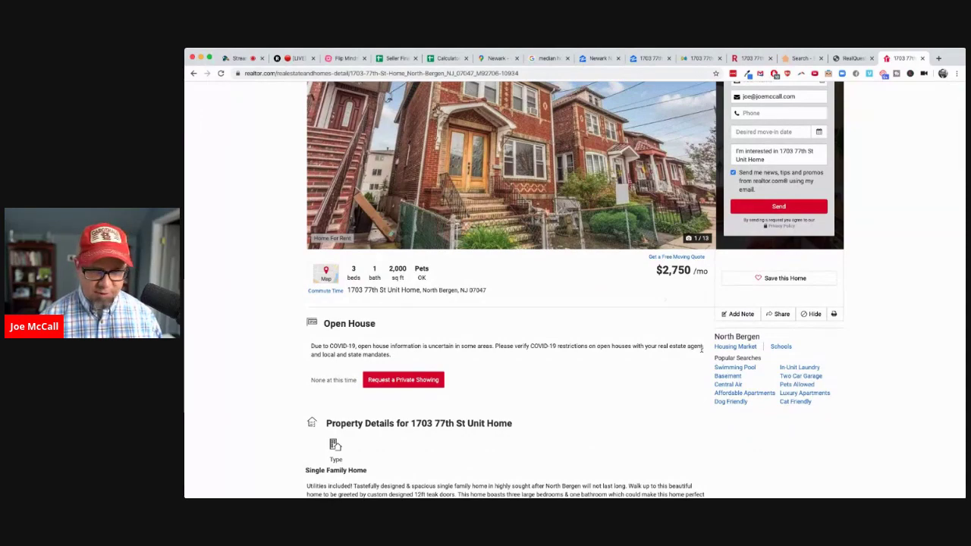
pyautogui.scroll(-6, 638, 422)
pyautogui.scroll(-3, 702, 351)
pyautogui.scroll(12, 701, 351)
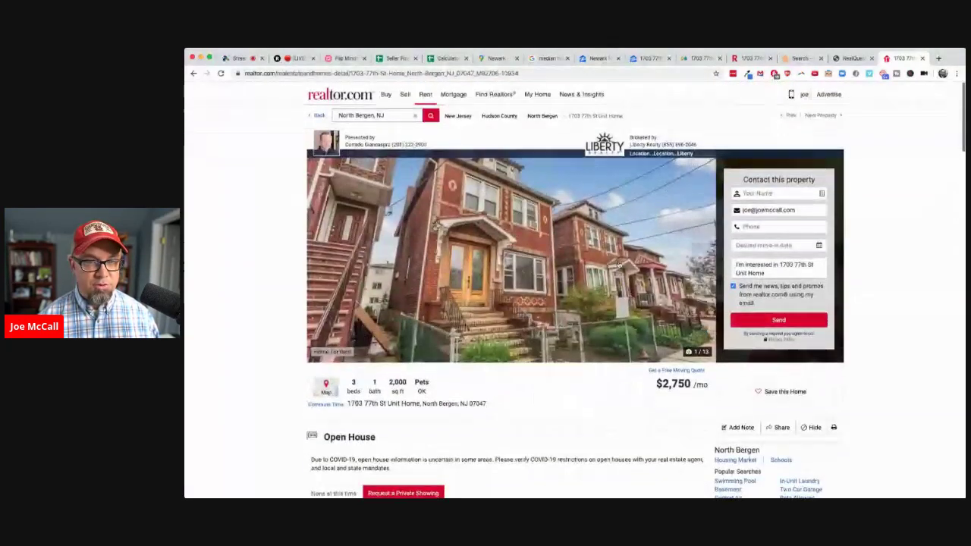
# Step: Back in the calculator, review the Zillow, eppraisal, Redfin and PropStream estimates in L3–L6
pyautogui.click(446, 59)
pyautogui.click(716, 226)
pyautogui.click(714, 239)
pyautogui.click(712, 251)
pyautogui.click(713, 264)
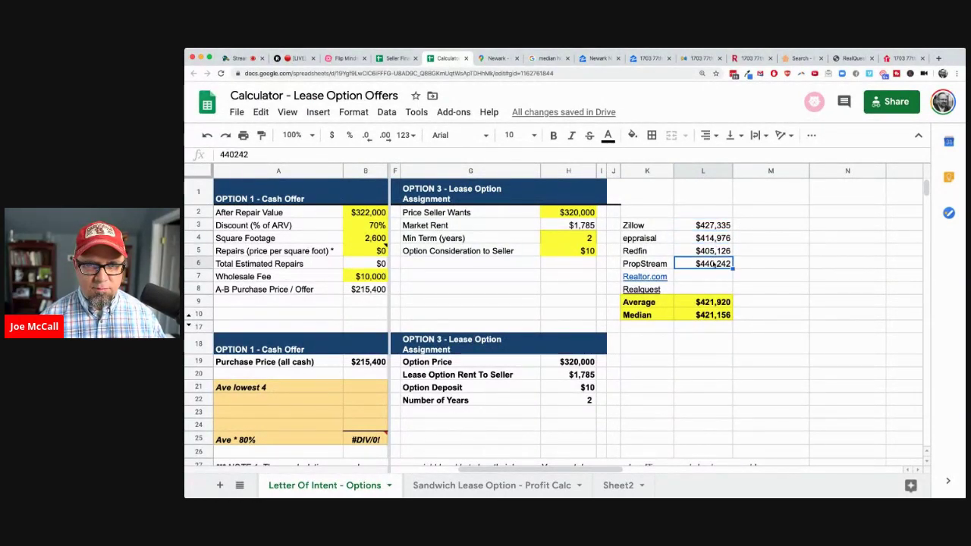
pyautogui.click(779, 293)
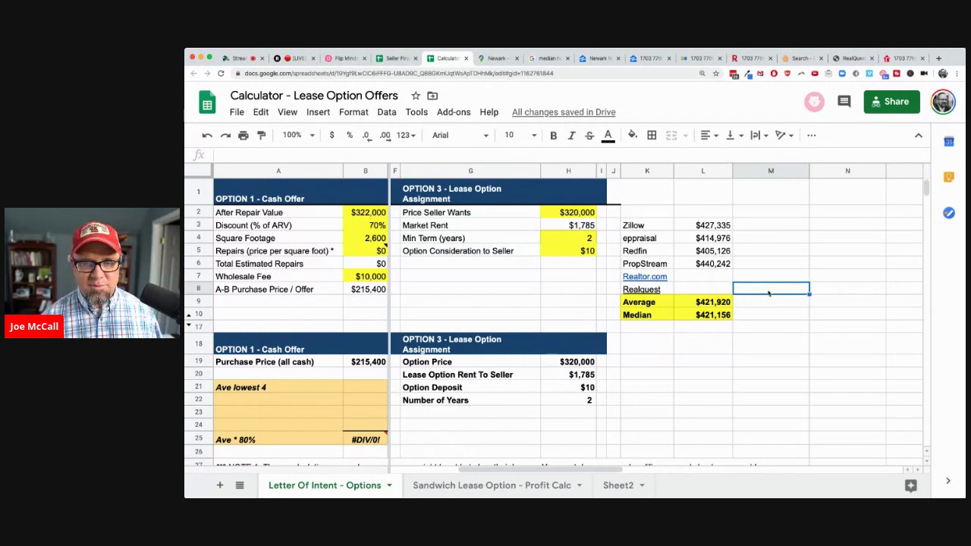
# Step: Inspect the Average and Median formulas in L9 and L10
pyautogui.click(718, 301)
pyautogui.click(712, 316)
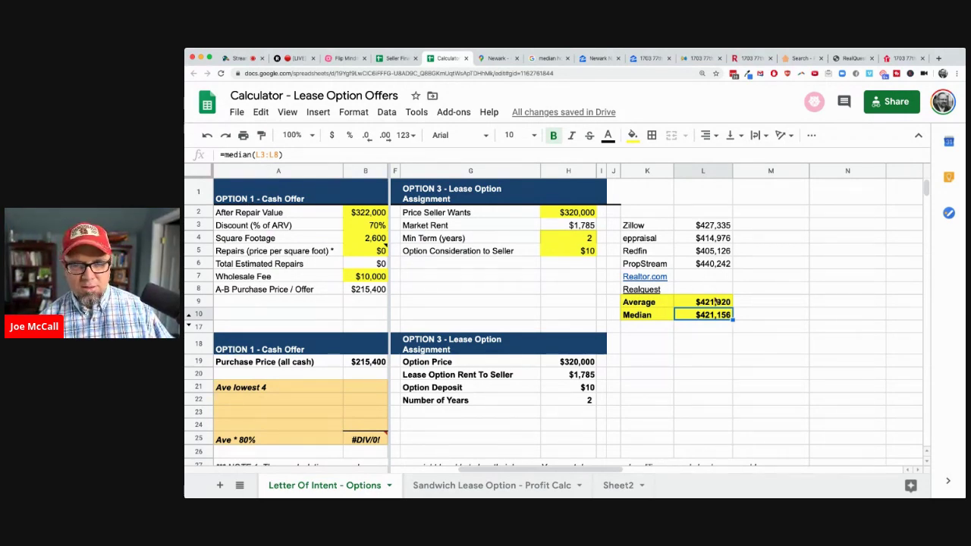
pyautogui.click(704, 301)
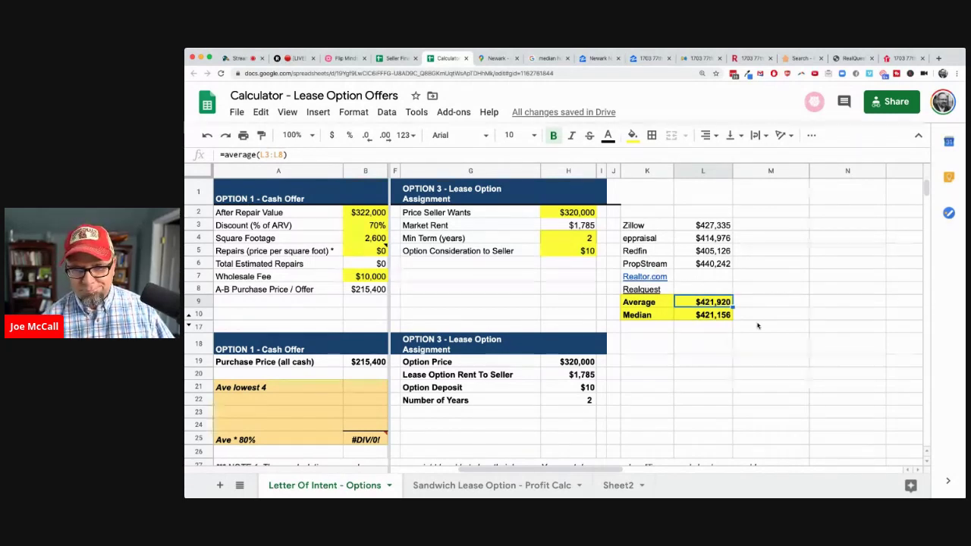
pyautogui.click(705, 316)
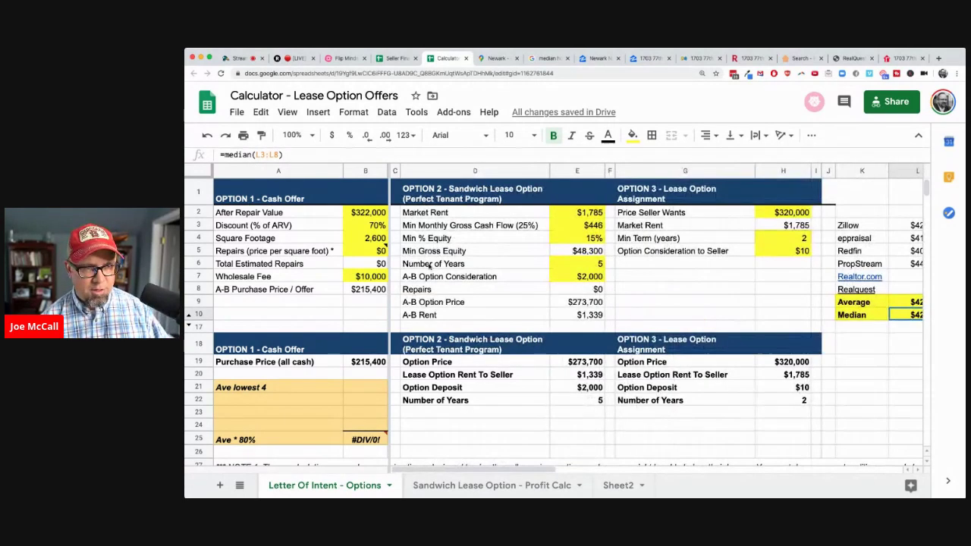
# Step: Set the After Repair Value in B2 to $421,000, dismissing the File menu without downloading
pyautogui.click(369, 213)
pyautogui.write('421000')
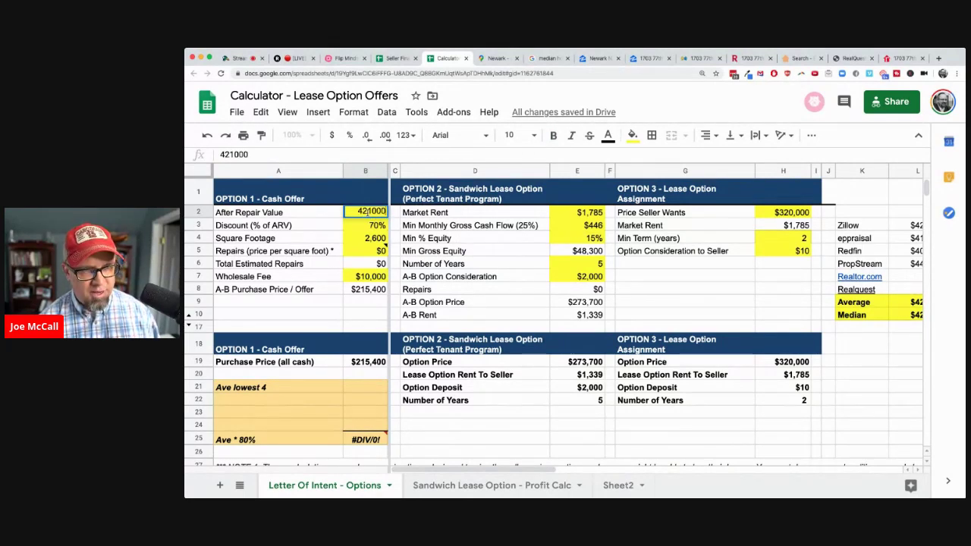
pyautogui.press('Return')
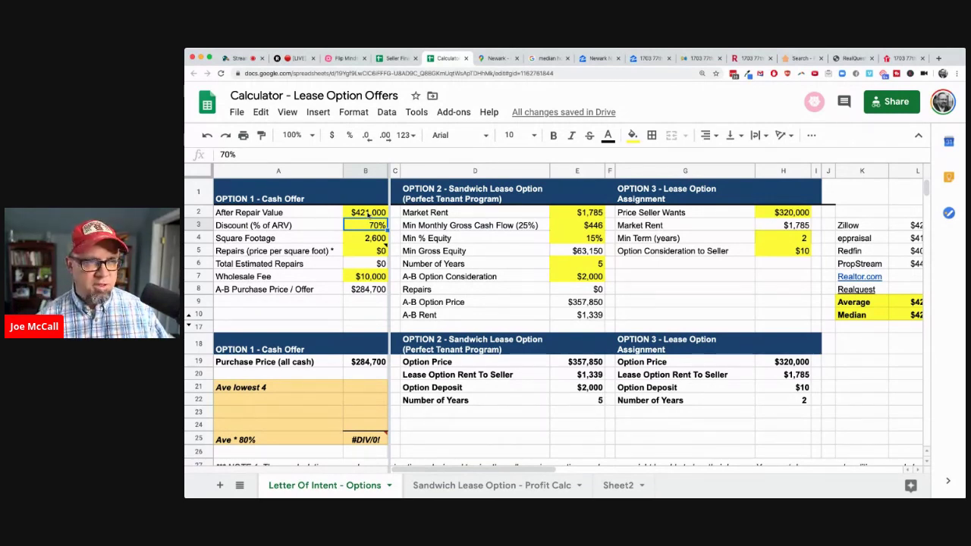
pyautogui.click(237, 111)
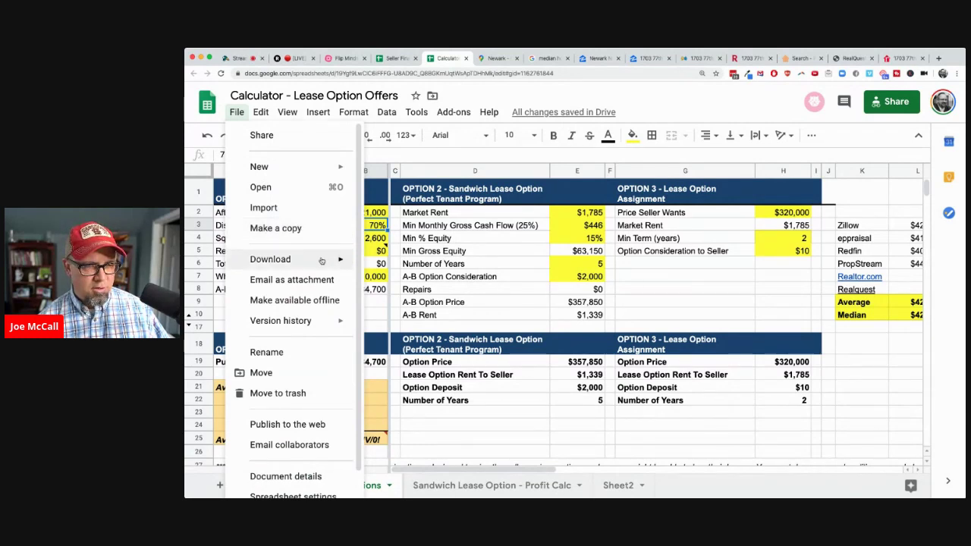
pyautogui.moveTo(322, 260)
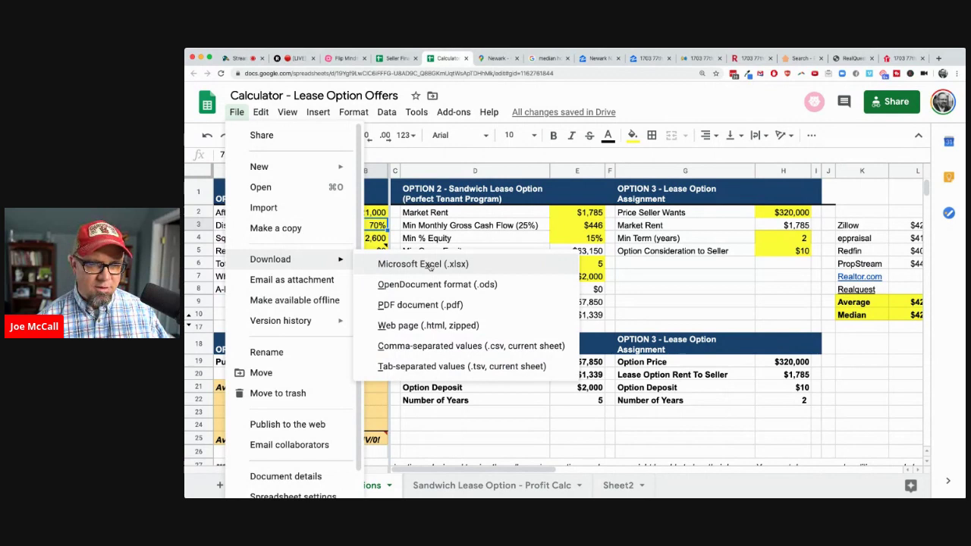
pyautogui.click(633, 276)
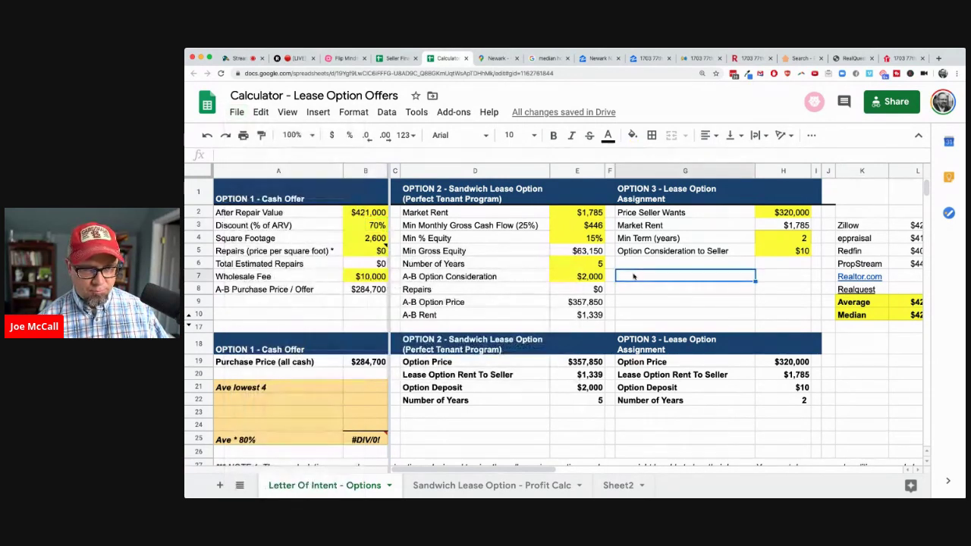
# Step: Check the ARV and 70% discount, then set Square Footage in B4 to 2,000
pyautogui.click(380, 211)
pyautogui.click(370, 229)
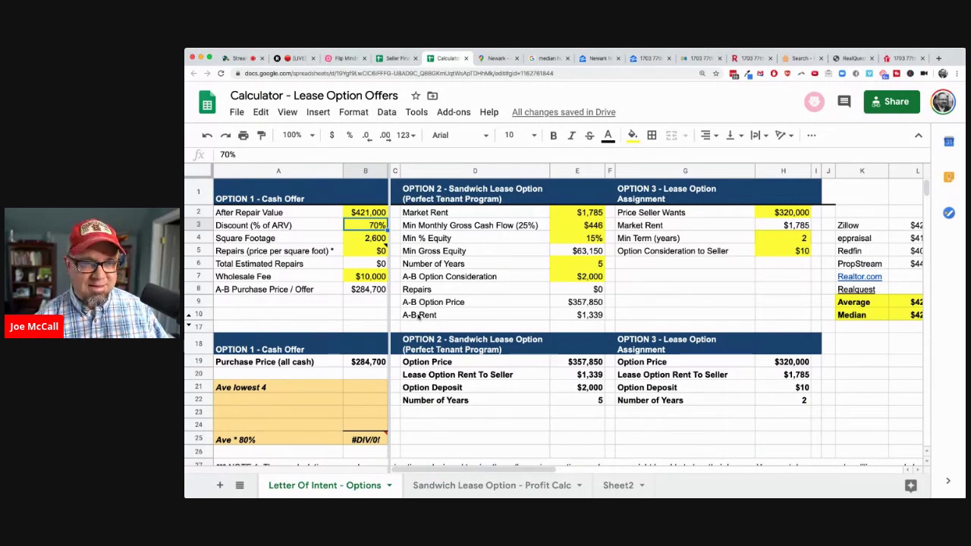
pyautogui.click(371, 240)
pyautogui.write('2000')
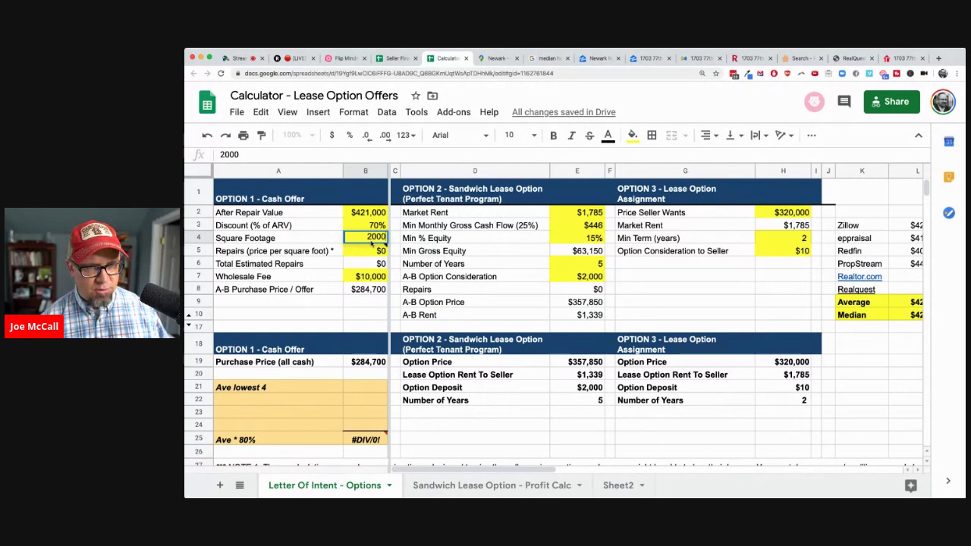
pyautogui.press('Return')
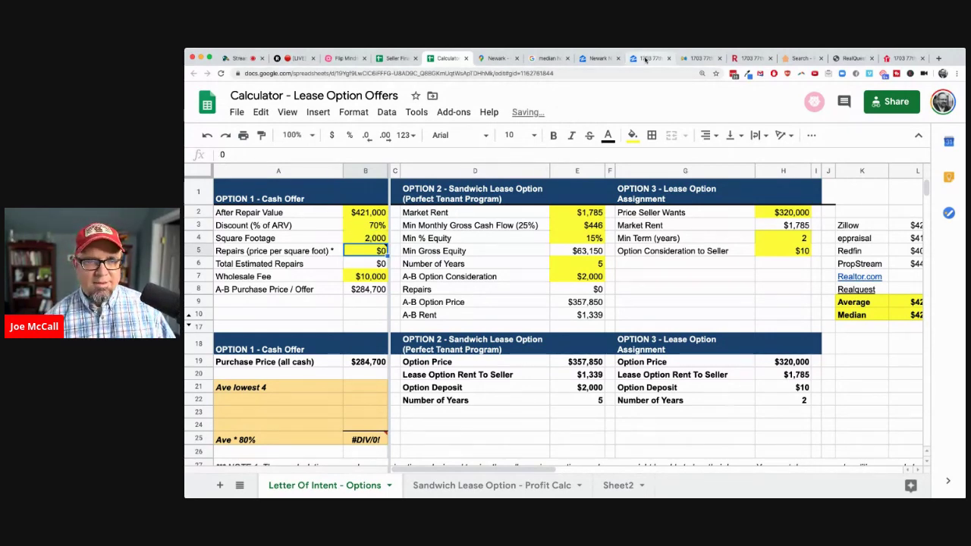
pyautogui.hotkey('ctrl', 'Tab')
pyautogui.hotkey('ctrl', 'Tab')
pyautogui.hotkey('ctrl', 'Tab')
pyautogui.hotkey('ctrl', 'Tab')
pyautogui.scroll(-5, 523, 322)
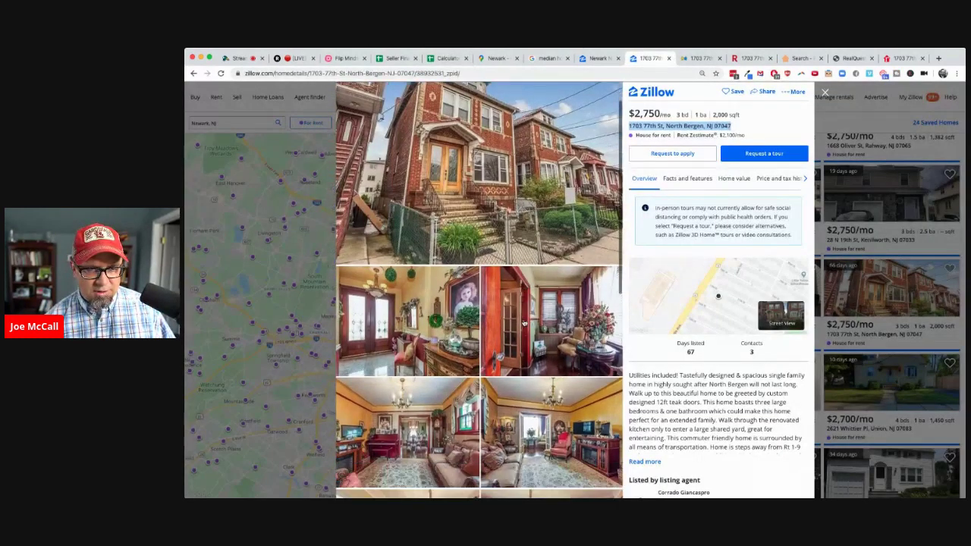
pyautogui.scroll(-3, 523, 322)
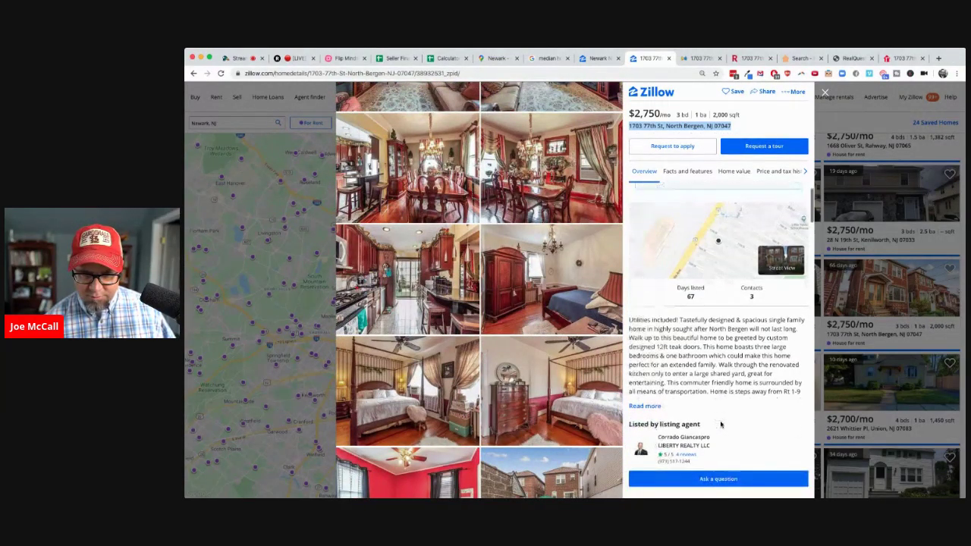
pyautogui.click(643, 406)
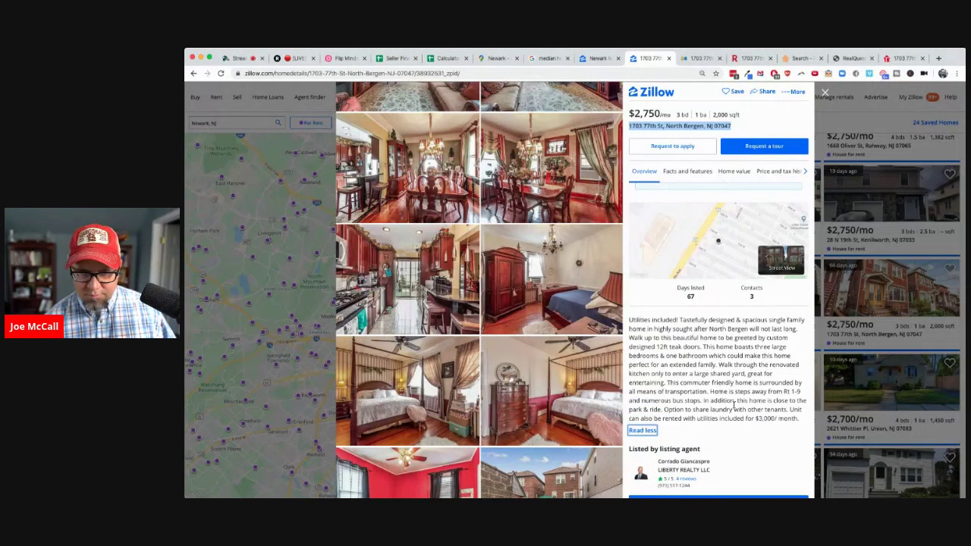
pyautogui.scroll(-1, 733, 407)
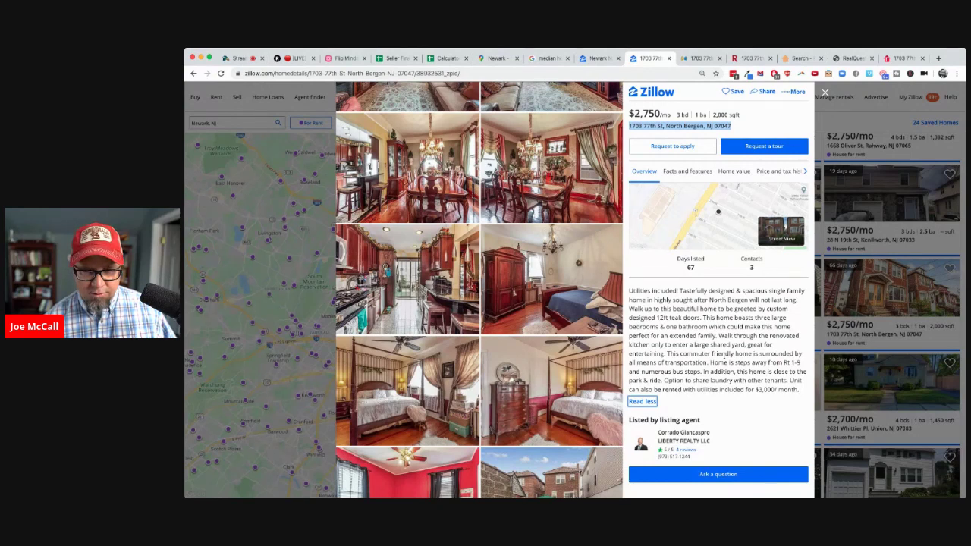
pyautogui.scroll(1, 724, 356)
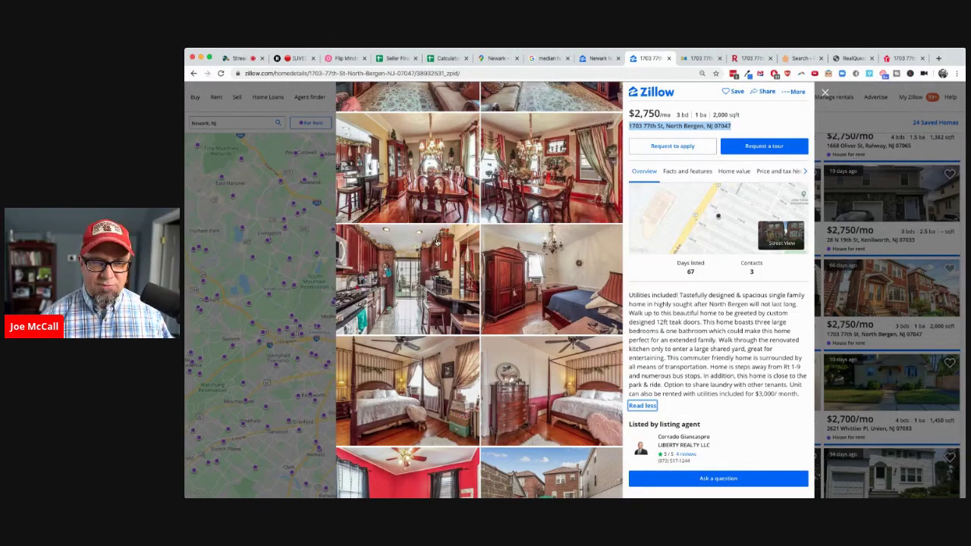
pyautogui.scroll(10, 506, 286)
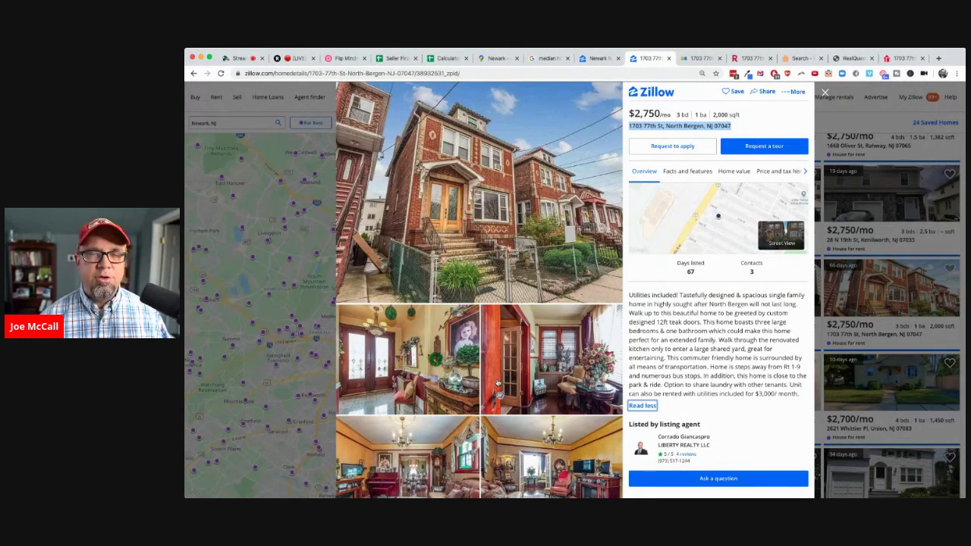
pyautogui.scroll(-5, 498, 383)
pyautogui.scroll(-1, 498, 383)
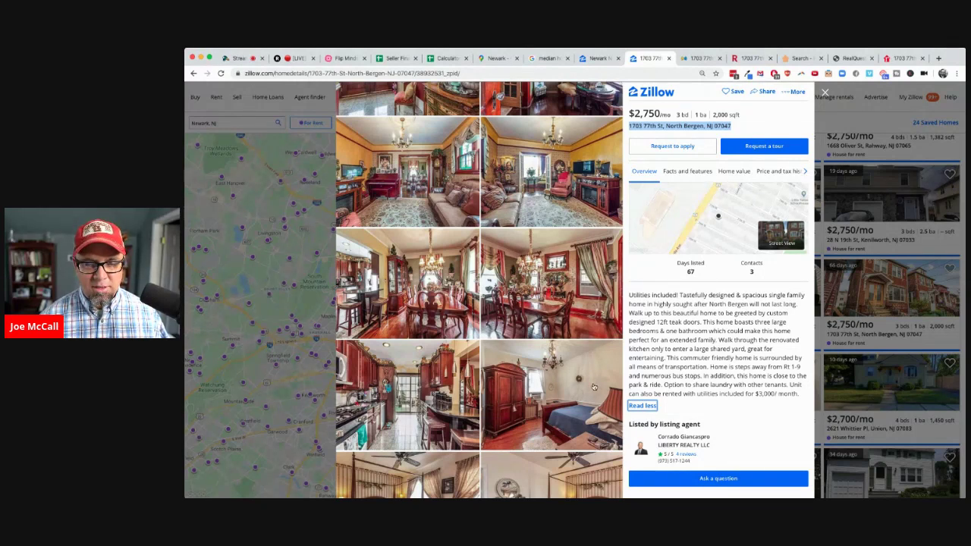
pyautogui.scroll(-3, 595, 388)
pyautogui.scroll(-3, 595, 387)
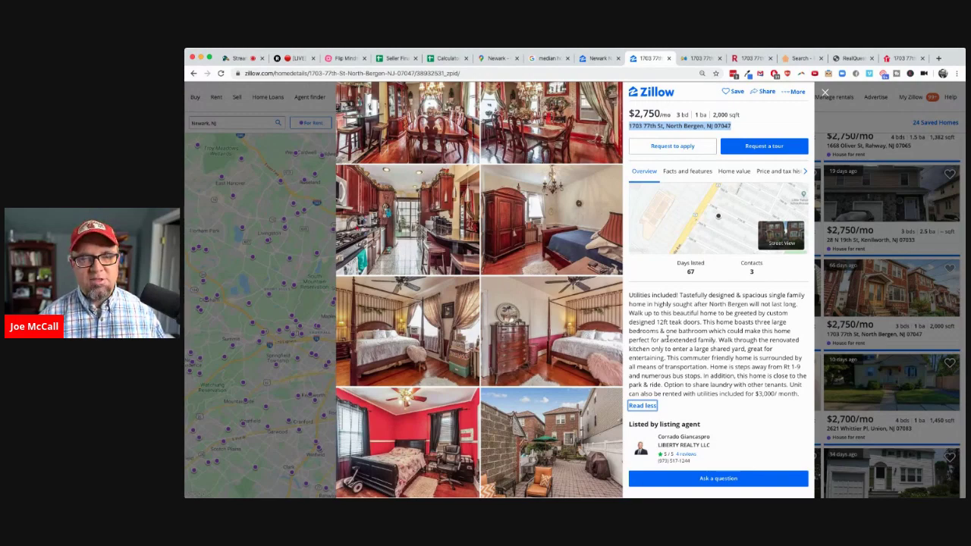
pyautogui.scroll(5, 516, 244)
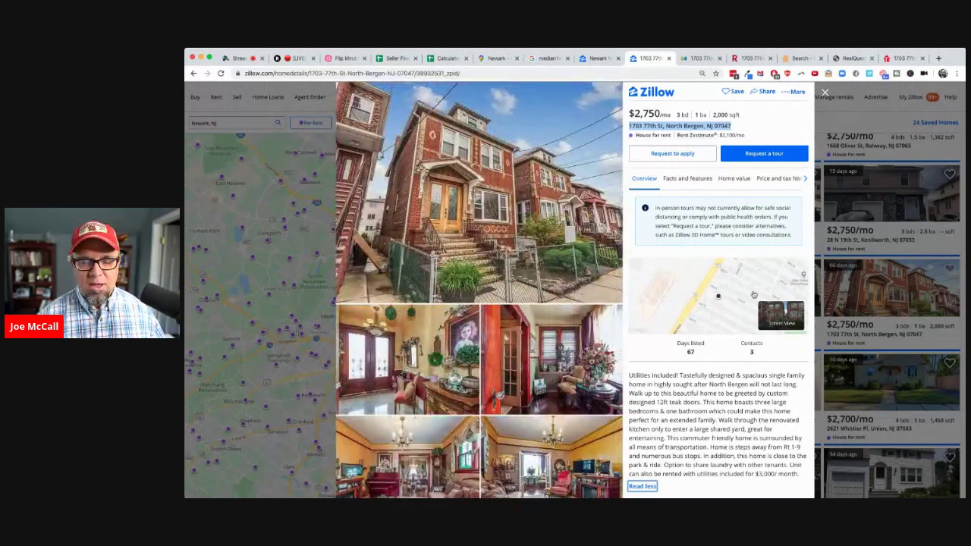
pyautogui.scroll(-3, 749, 371)
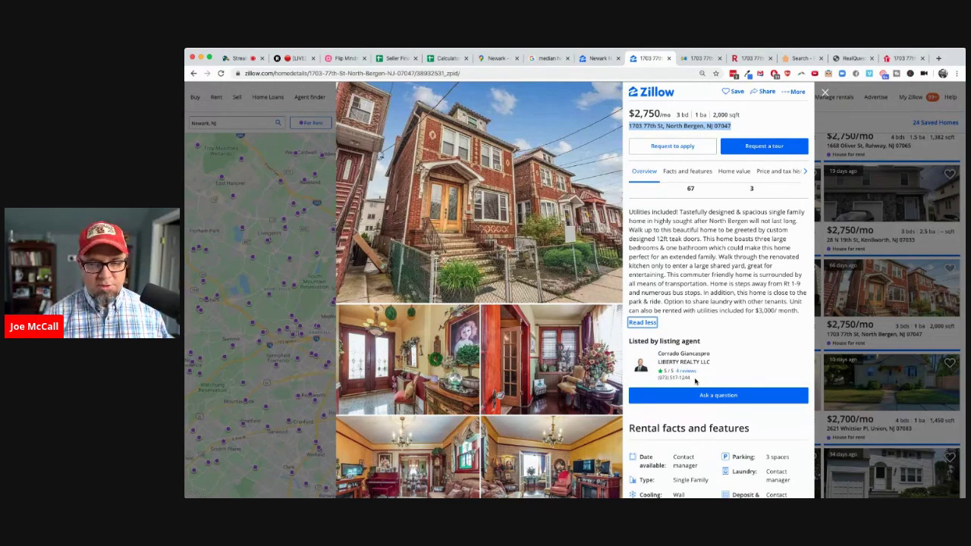
# Step: Select the listing agent's phone number on the Zillow listing and scroll through the photos
pyautogui.moveTo(694, 380); pyautogui.dragTo(653, 378)
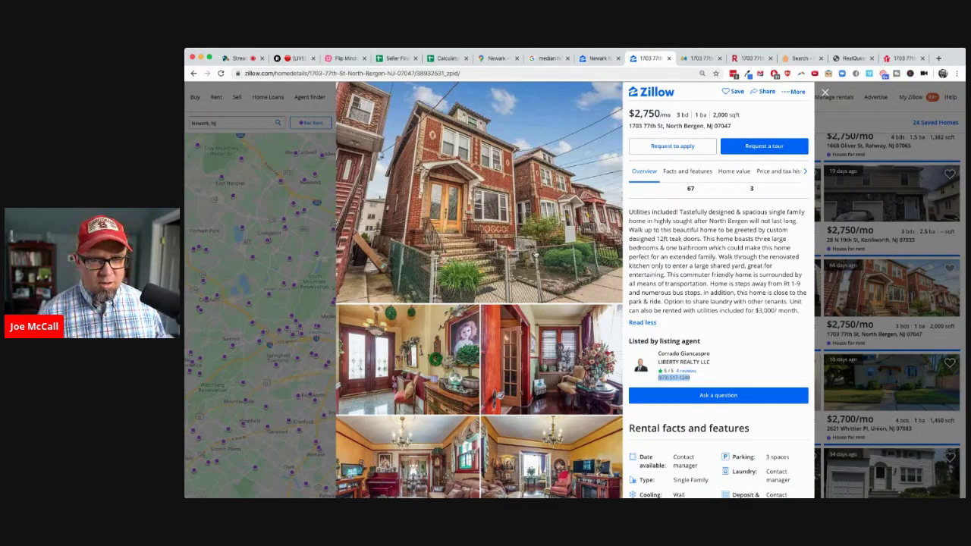
pyautogui.scroll(-1, 532, 261)
pyautogui.scroll(-1, 531, 262)
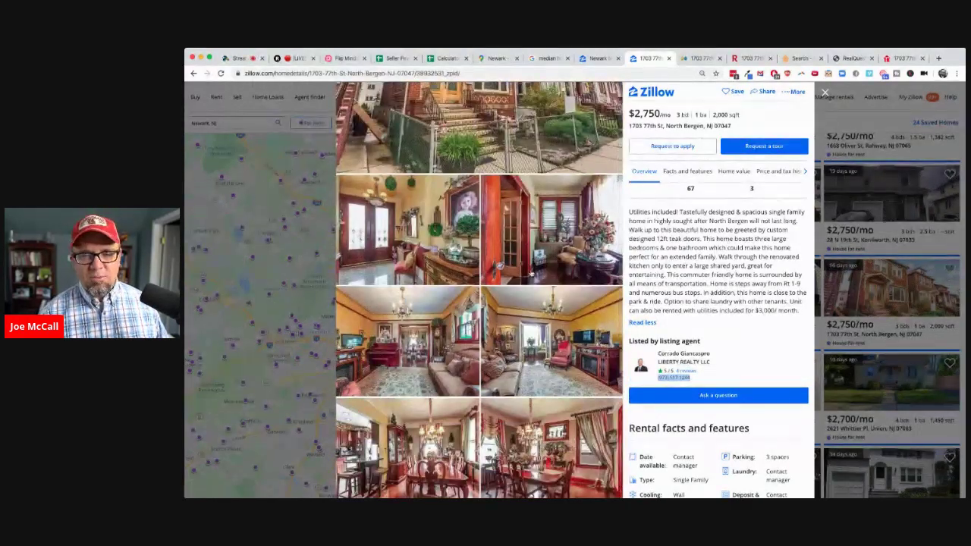
pyautogui.scroll(-2, 578, 379)
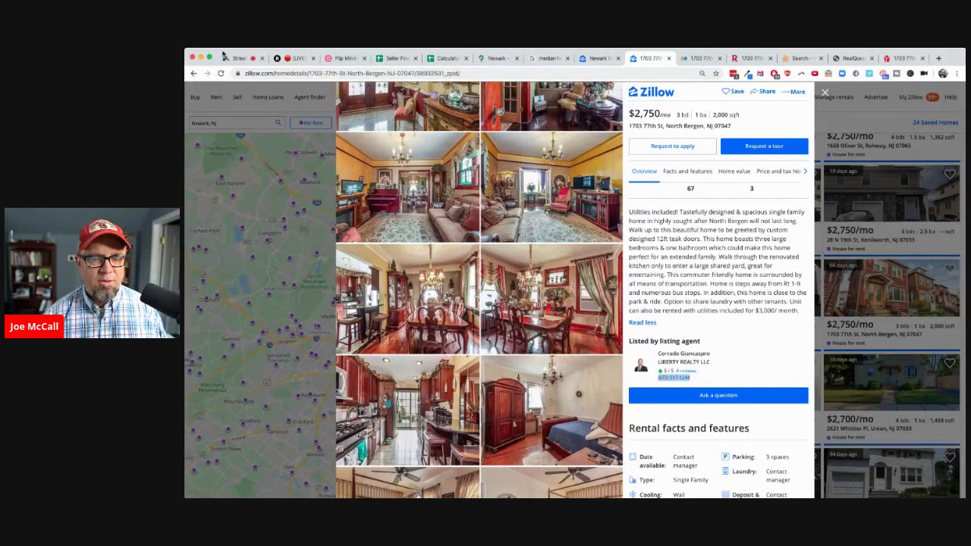
# Step: In the calculator, review sandwich lease columns D–G, the E19 option price formula, column H, then select E2
pyautogui.click(449, 59)
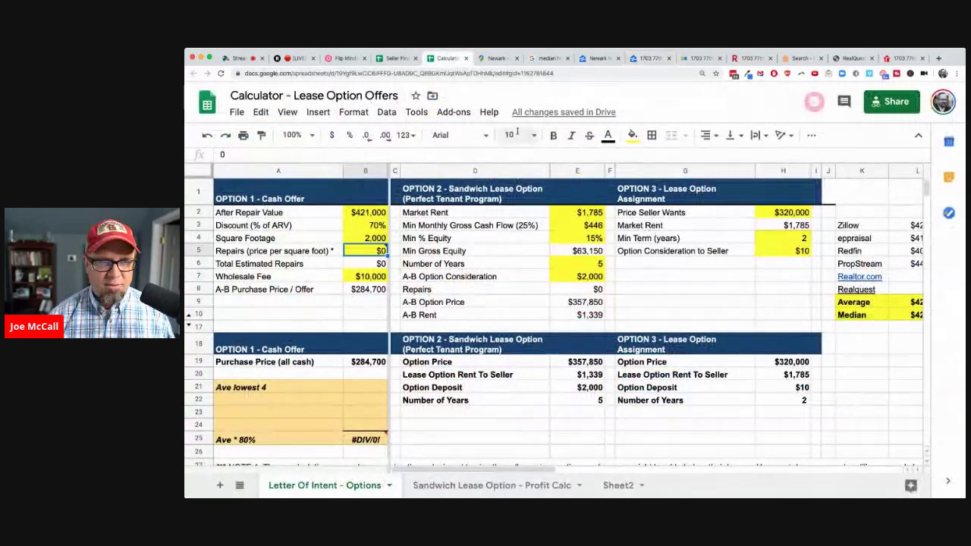
pyautogui.hscroll(3, 626, 276)
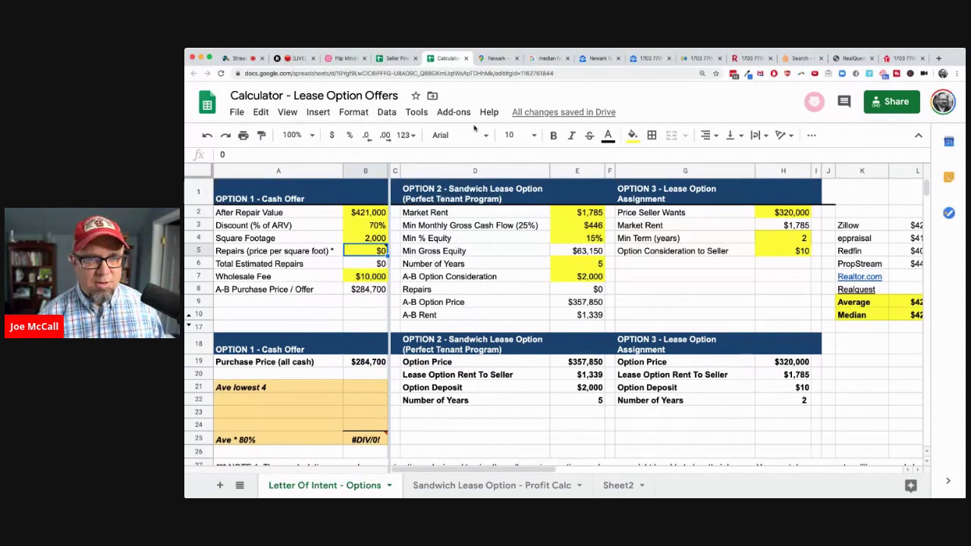
pyautogui.click(474, 168)
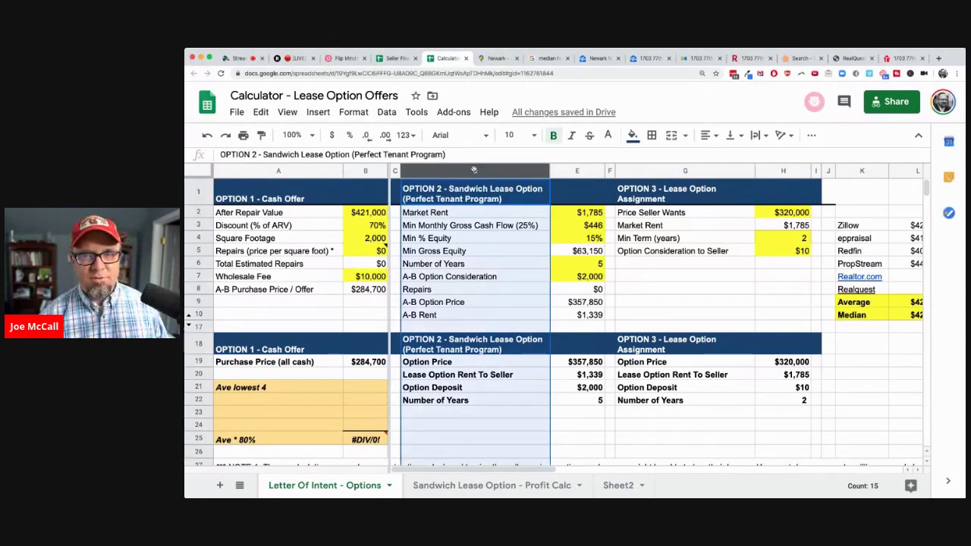
pyautogui.keyDown('shift'); pyautogui.click(692, 170); pyautogui.keyUp('shift')
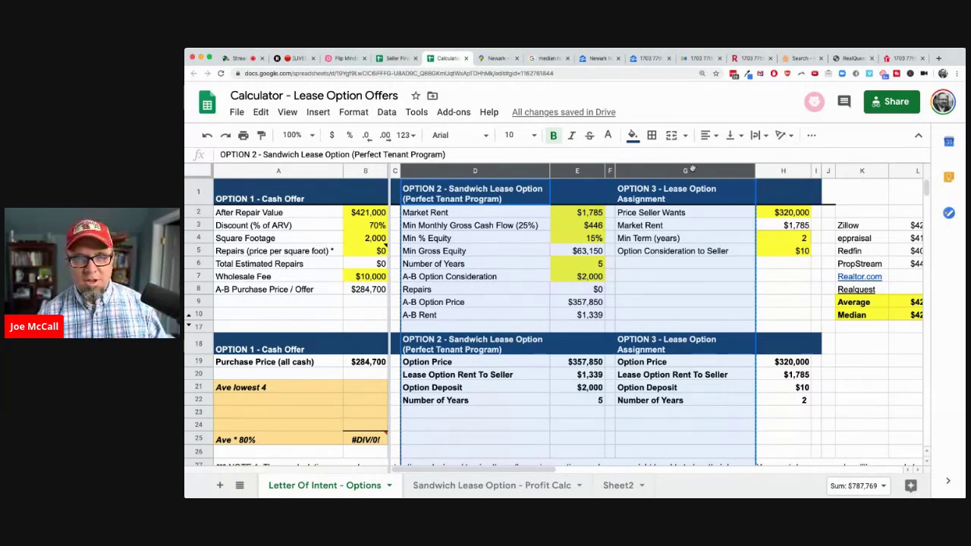
pyautogui.click(578, 362)
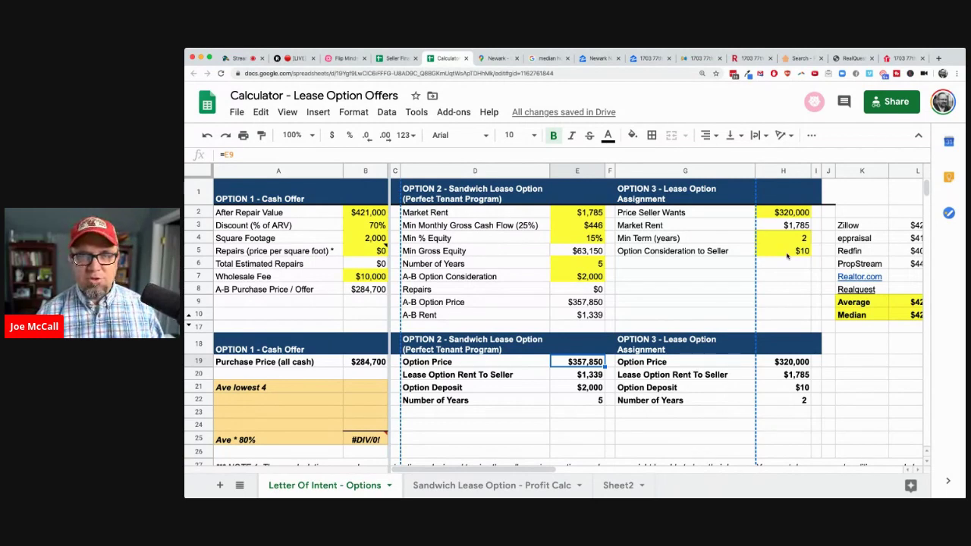
pyautogui.click(788, 171)
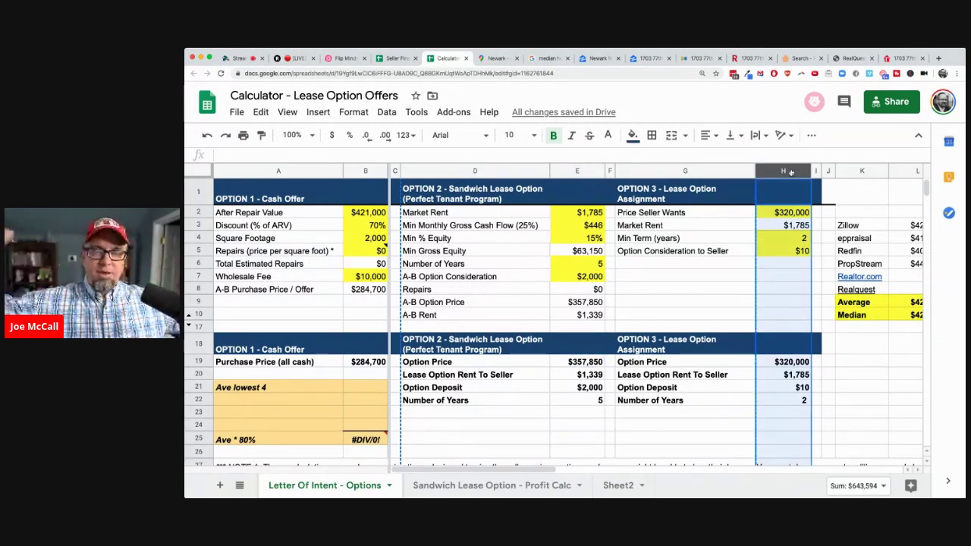
pyautogui.click(569, 216)
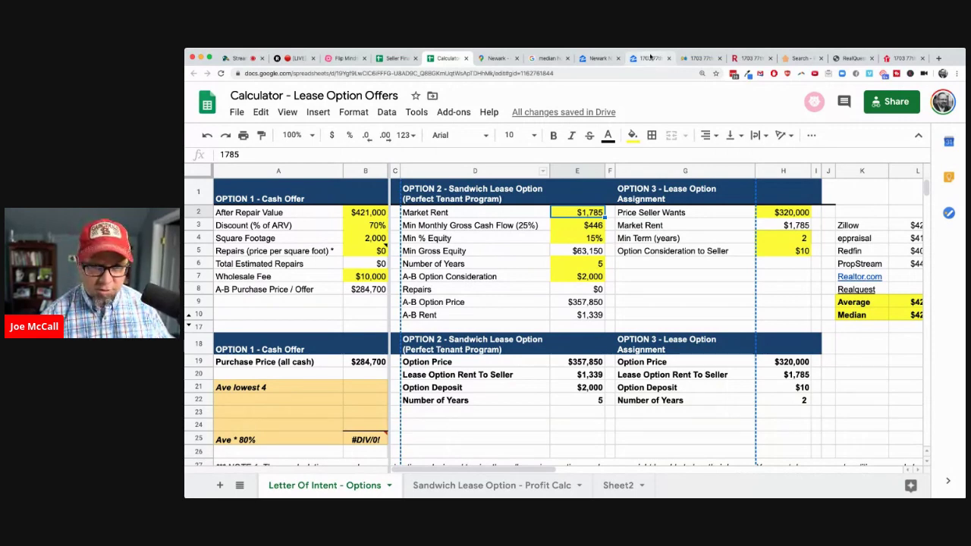
# Step: Take the $2,750 rent from Zillow and enter 2750 as Market Rent in E2
pyautogui.click(650, 58)
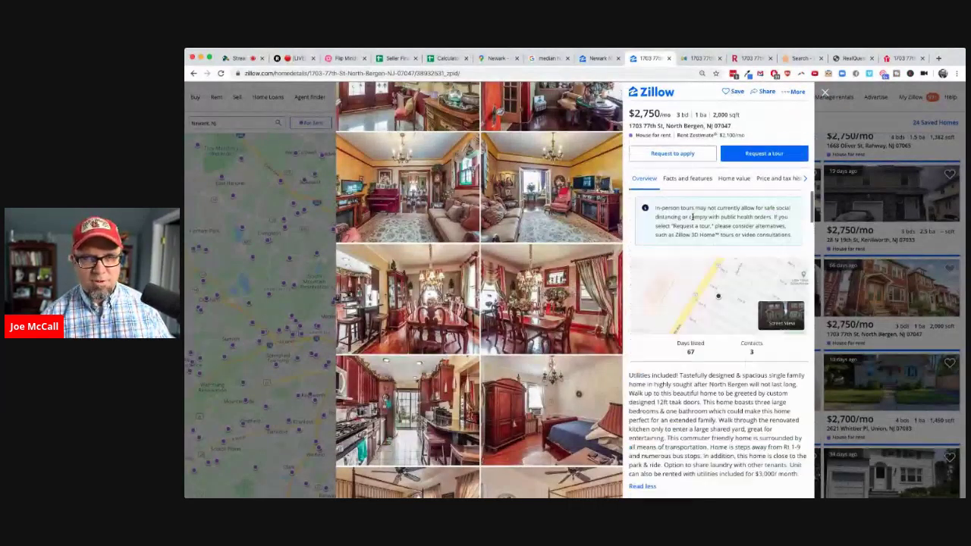
pyautogui.doubleClick(646, 113)
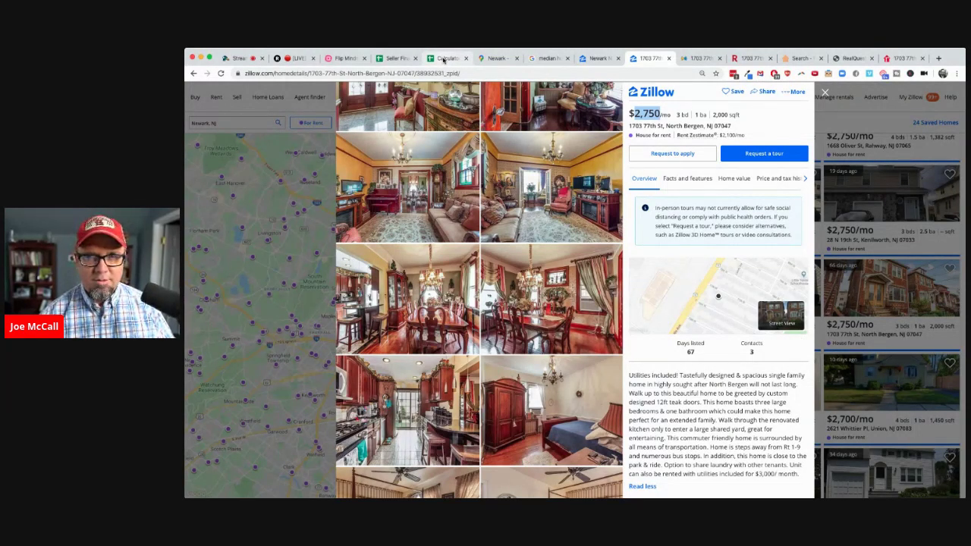
pyautogui.click(444, 59)
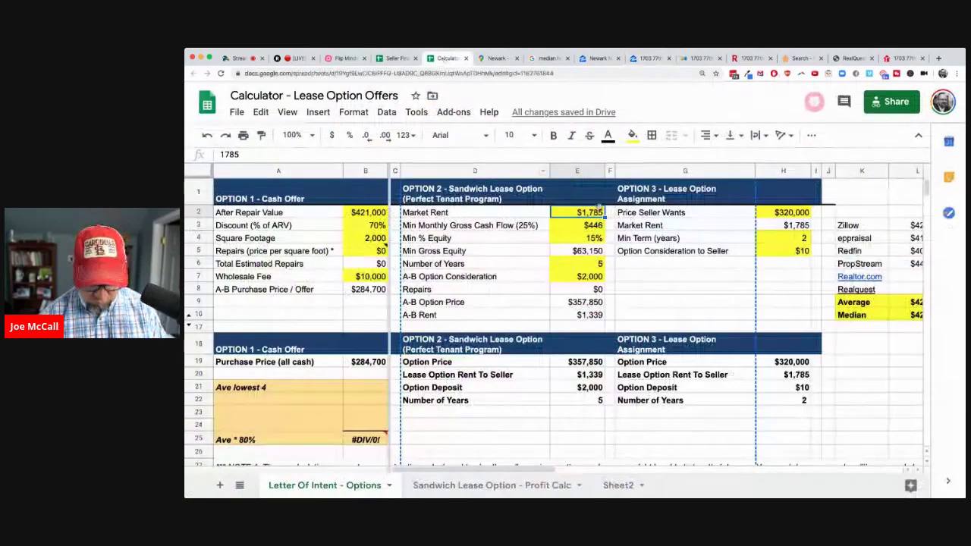
pyautogui.write('2750')
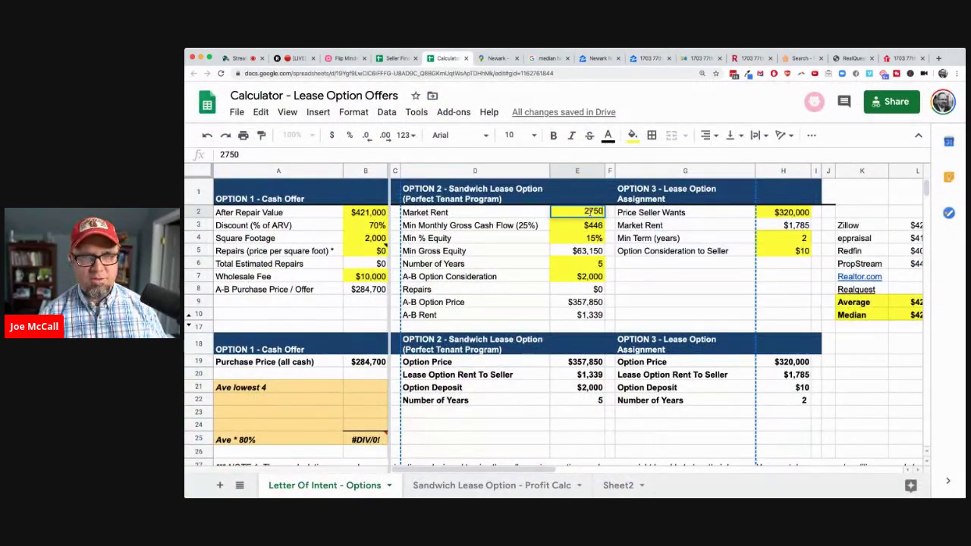
pyautogui.press('Return')
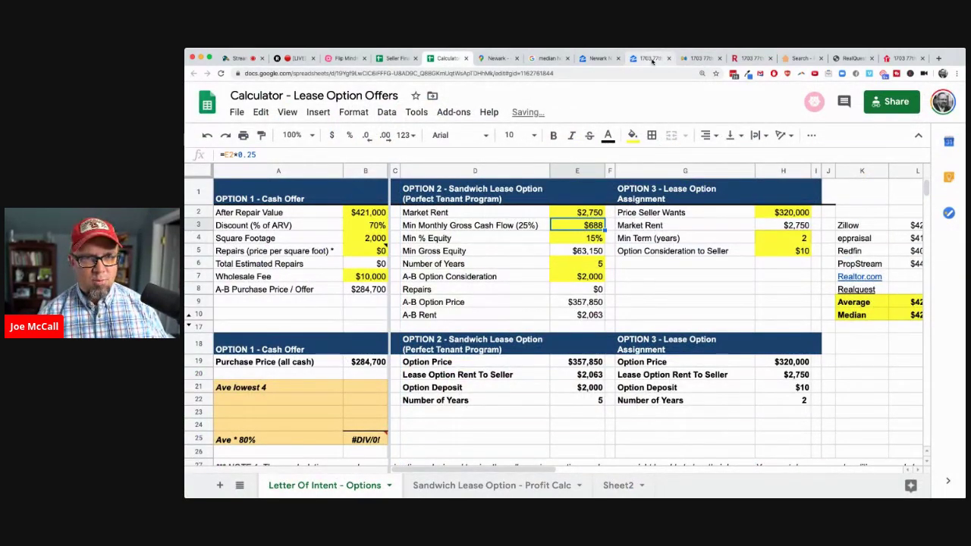
# Step: Copy the listing's street address, search it from the Zillow homepage, and close the listing to see rental results
pyautogui.click(648, 58)
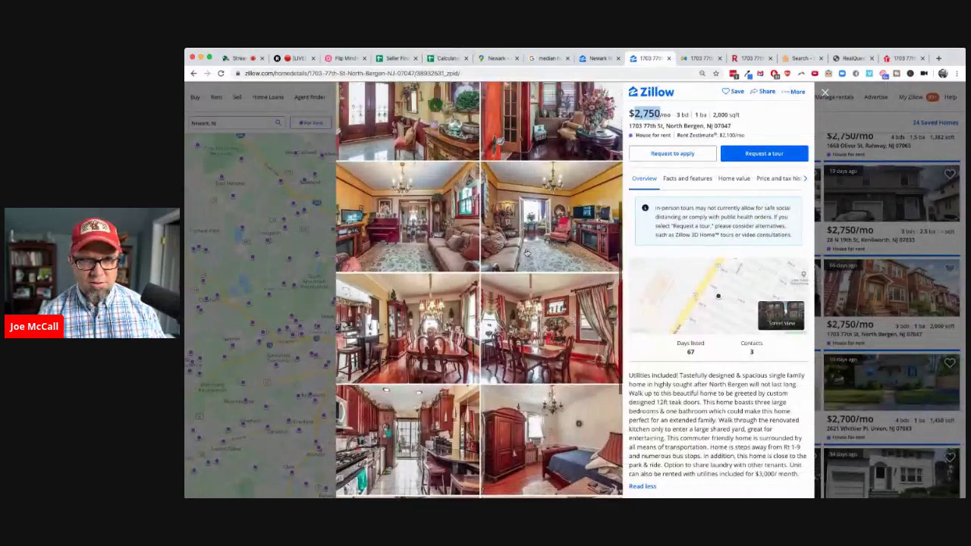
pyautogui.moveTo(733, 127); pyautogui.dragTo(628, 127)
pyautogui.press('super+c')
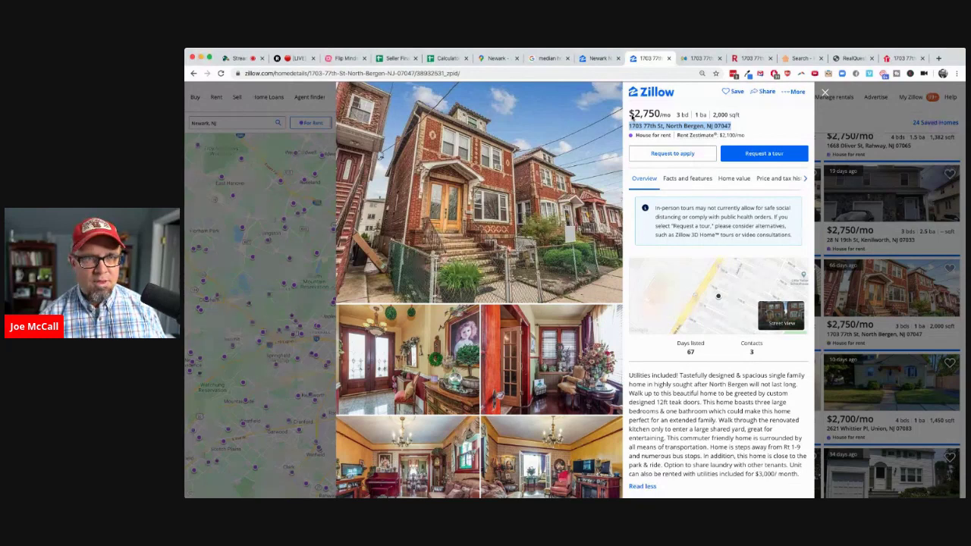
pyautogui.click(370, 73)
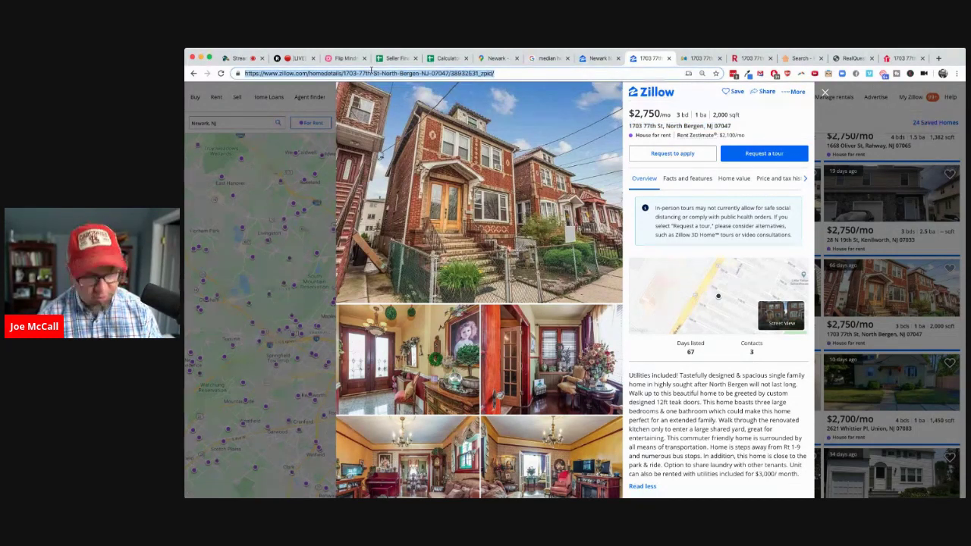
pyautogui.write('zi')
pyautogui.press('Return')
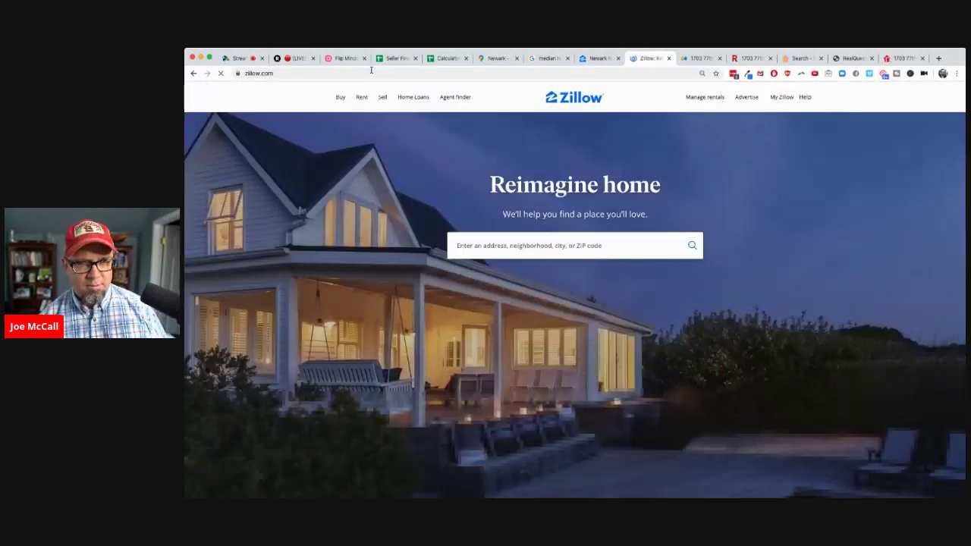
pyautogui.click(501, 247)
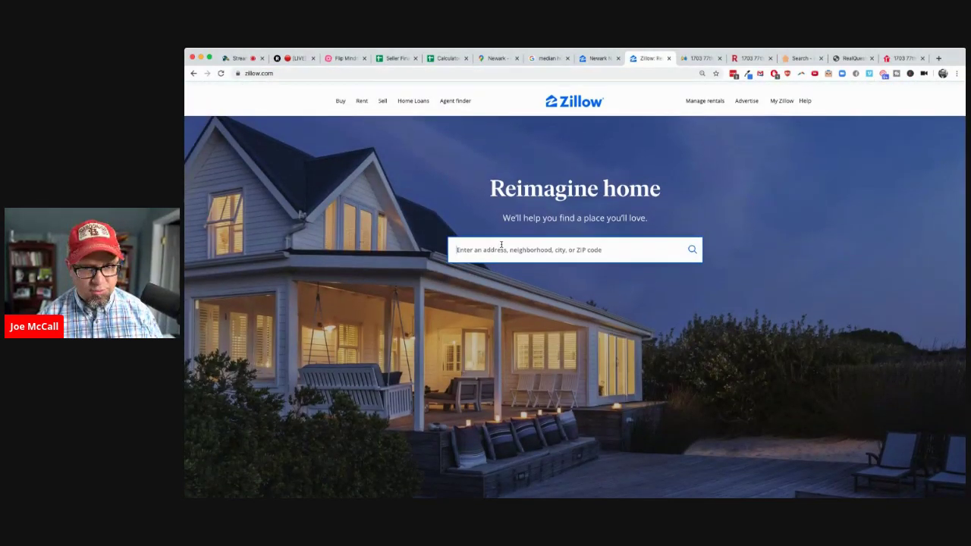
pyautogui.press('super+v')
pyautogui.press('Return')
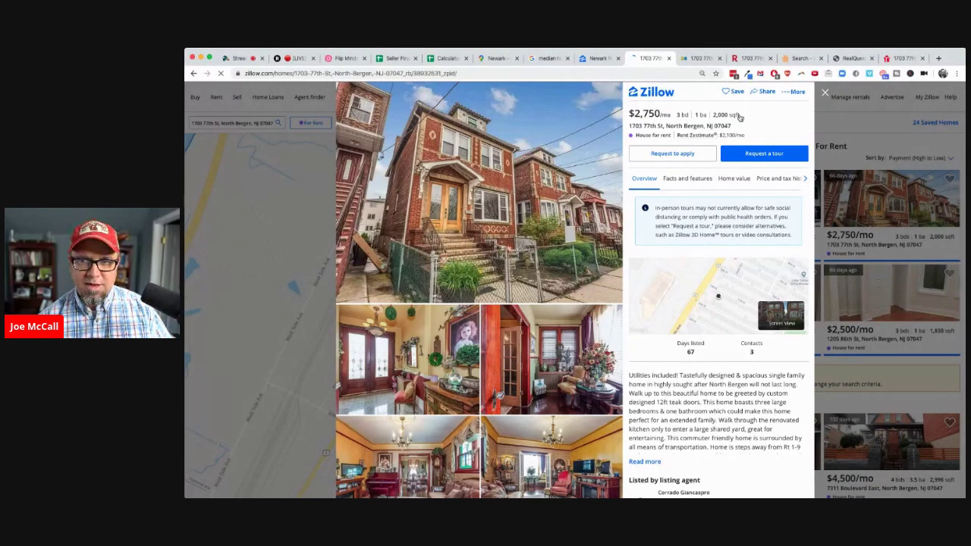
pyautogui.click(825, 93)
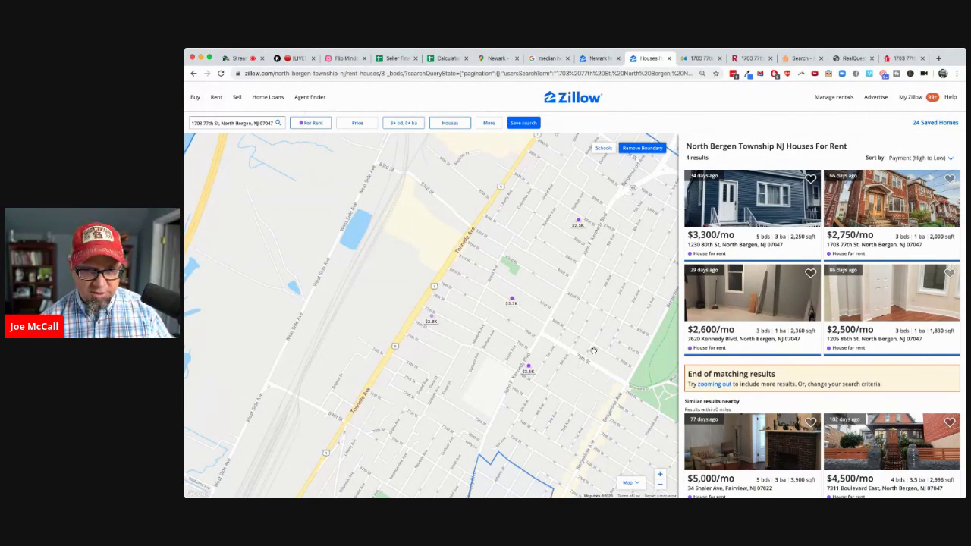
# Step: Zoom out, remove the search boundary, and sort rentals by Payment (Low to High)
pyautogui.click(659, 486)
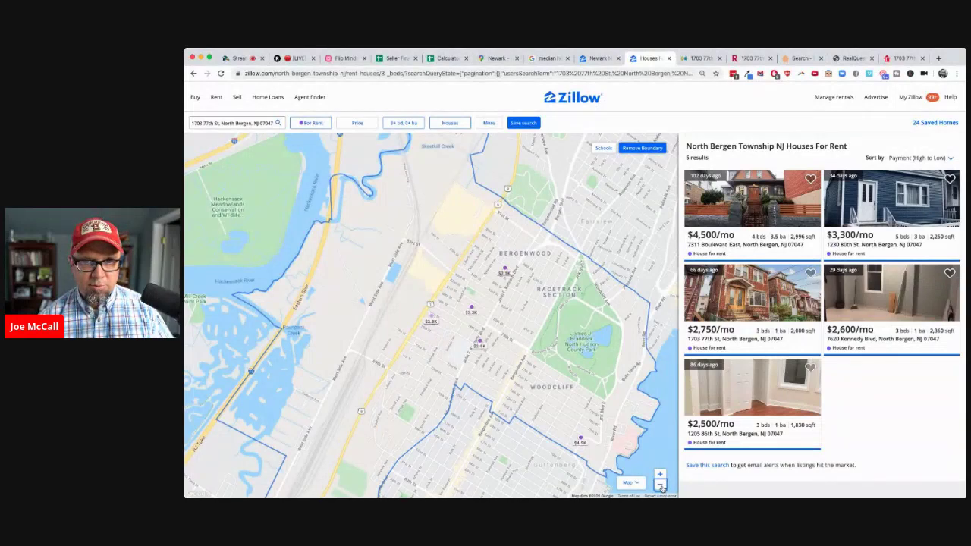
pyautogui.click(643, 148)
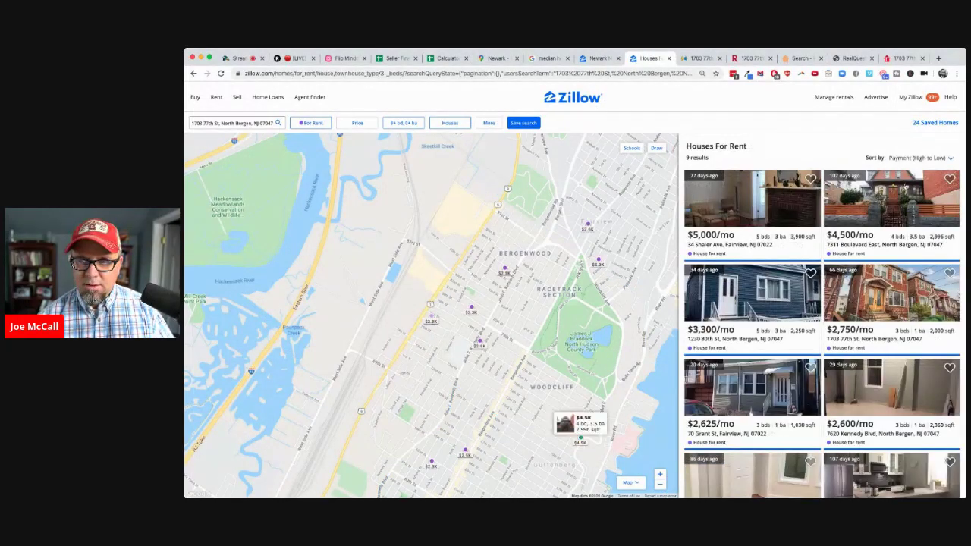
pyautogui.click(919, 158)
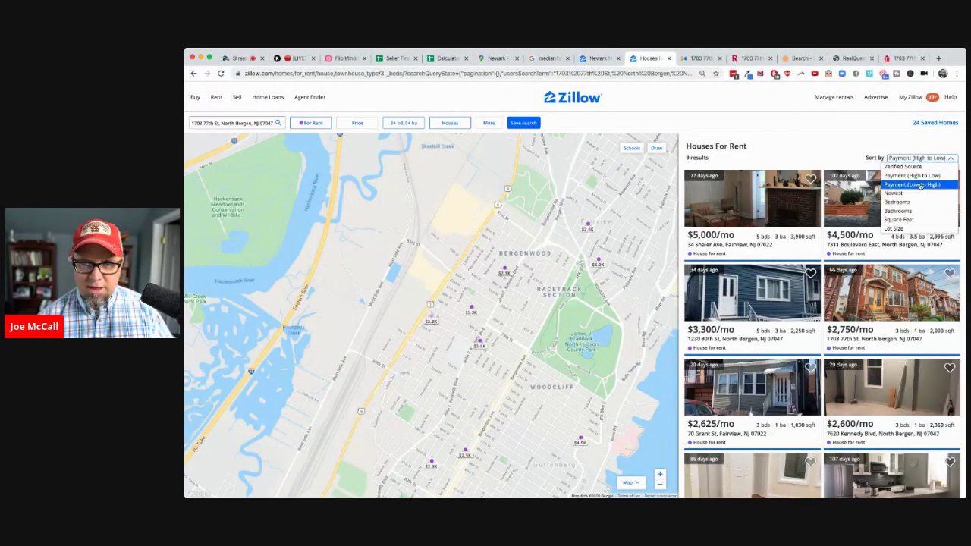
pyautogui.click(919, 185)
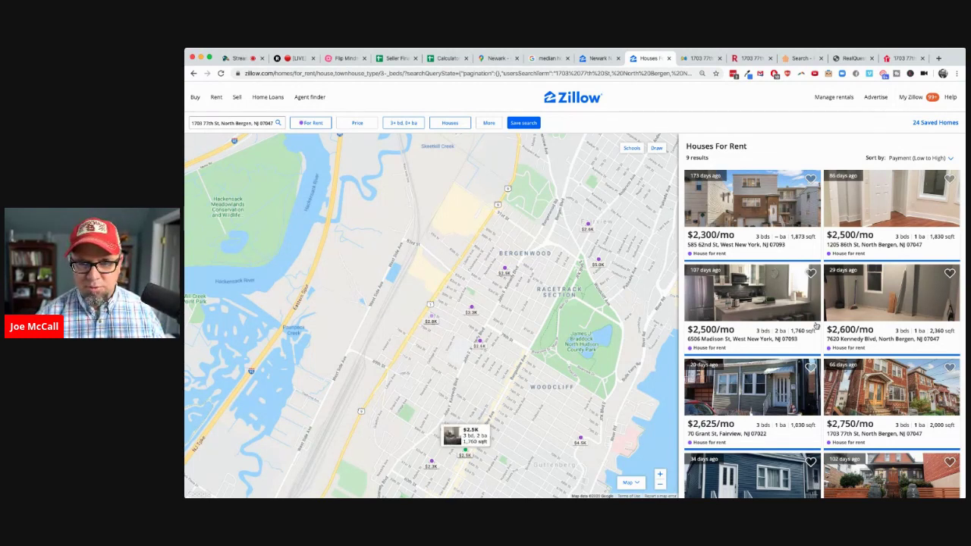
pyautogui.scroll(-1, 777, 347)
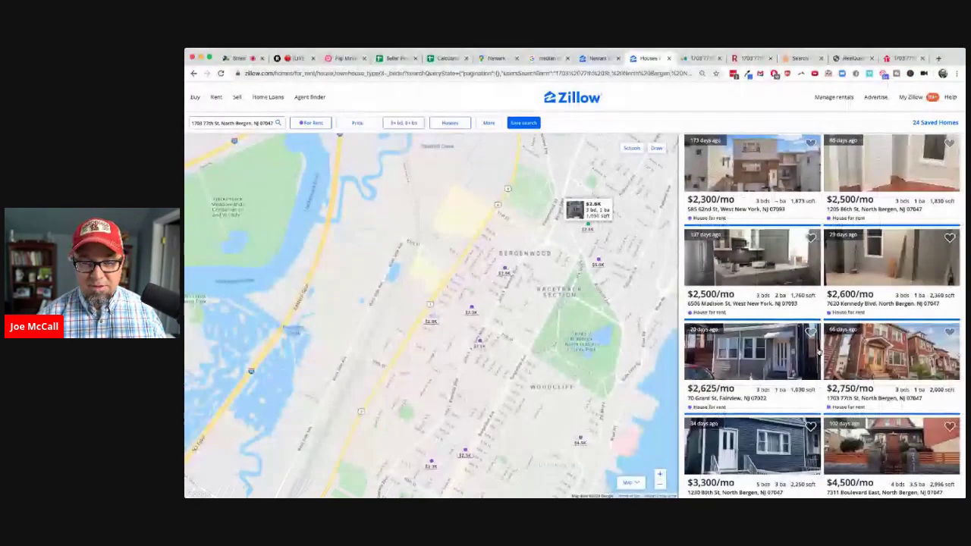
pyautogui.scroll(-1, 752, 385)
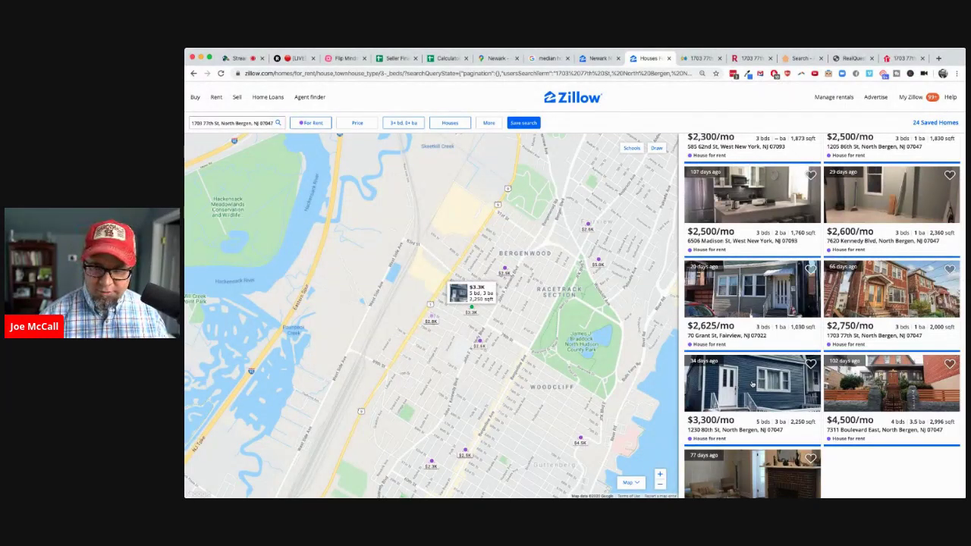
pyautogui.scroll(-2, 893, 378)
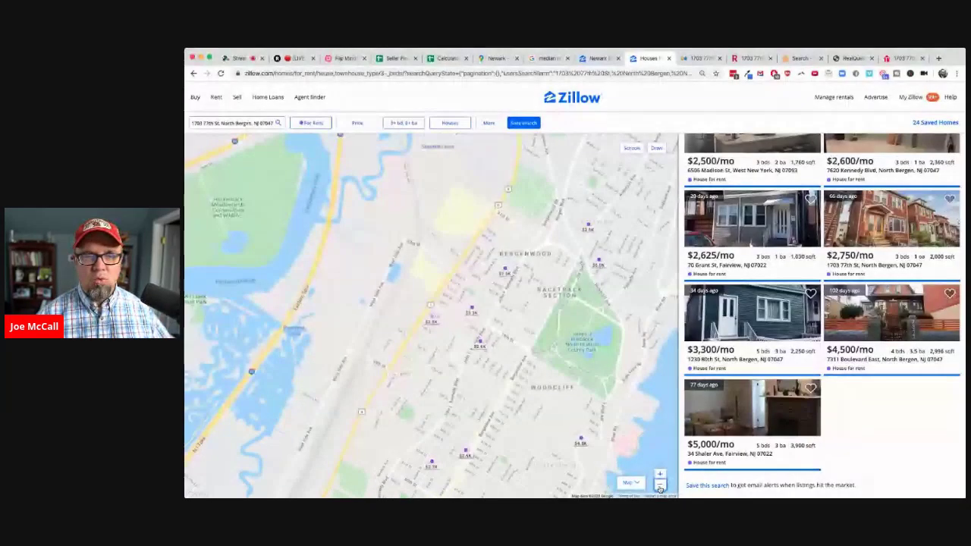
# Step: Readjust the map zoom around North Bergen, review more rentals, then return to the calculator
pyautogui.click(659, 485)
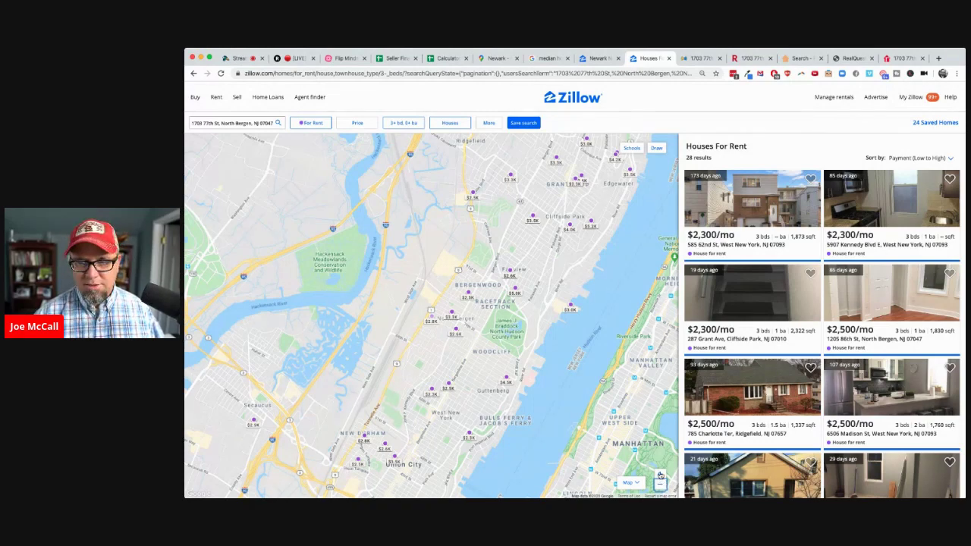
pyautogui.click(660, 474)
pyautogui.scroll(-2, 880, 374)
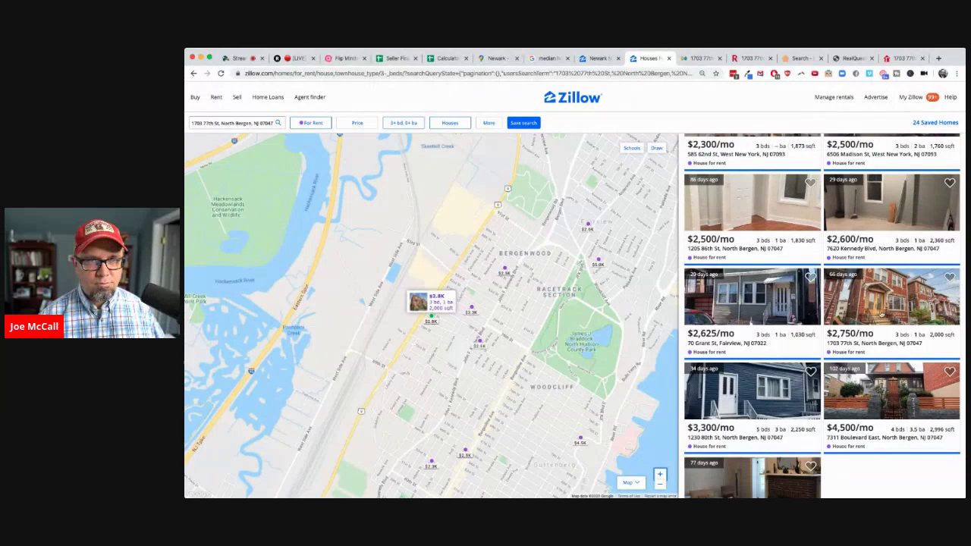
pyautogui.click(446, 58)
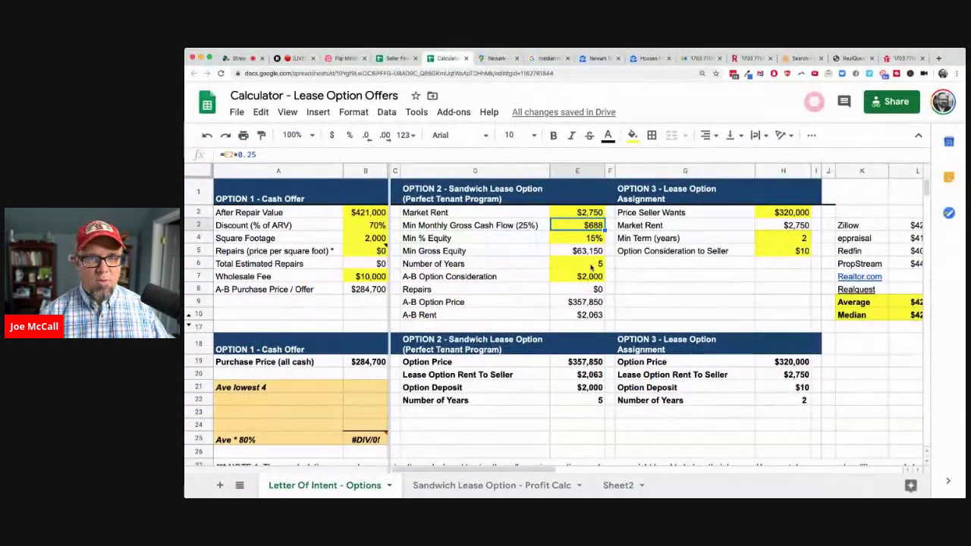
# Step: Check the E3, E4 and E6 values, then set A-B Option Consideration in E7 to $1,000
pyautogui.click(579, 239)
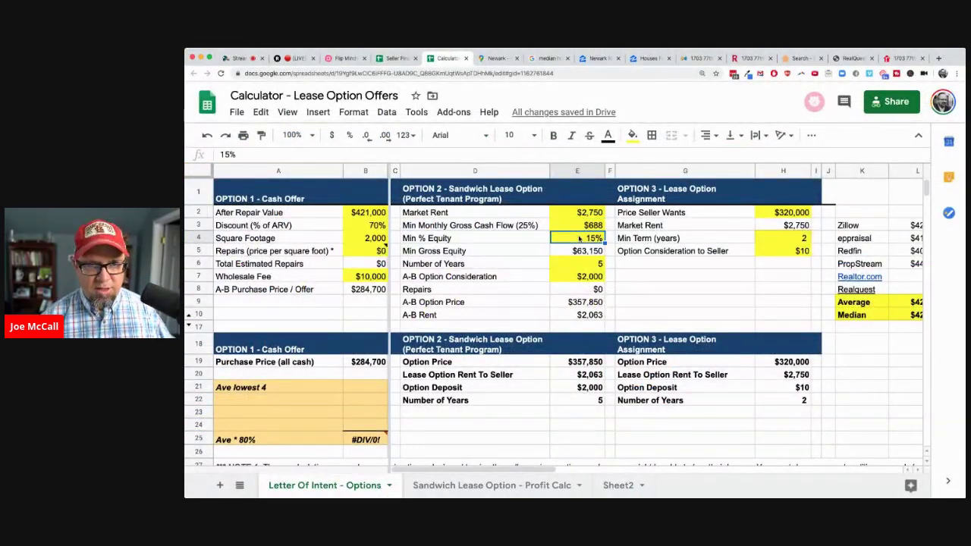
pyautogui.click(585, 226)
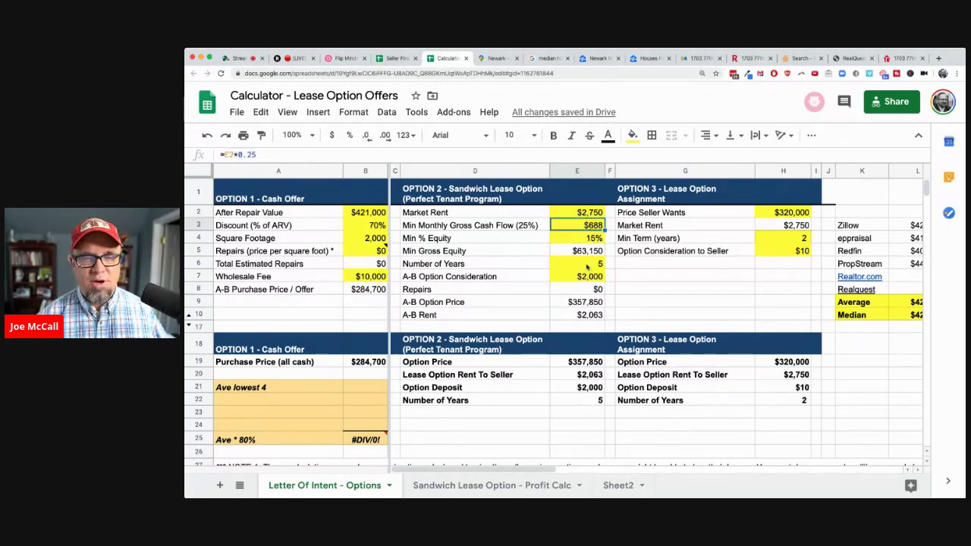
pyautogui.click(586, 265)
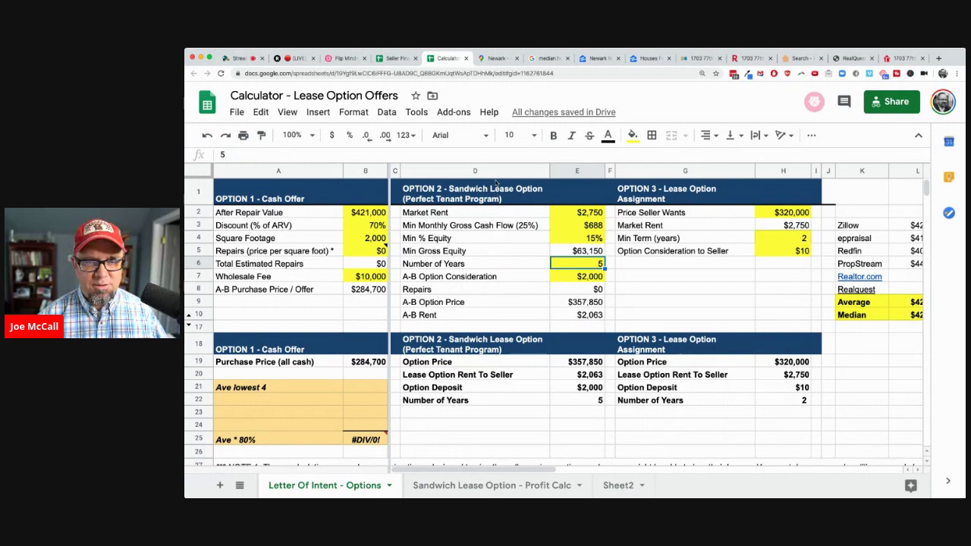
pyautogui.click(498, 195)
pyautogui.click(585, 278)
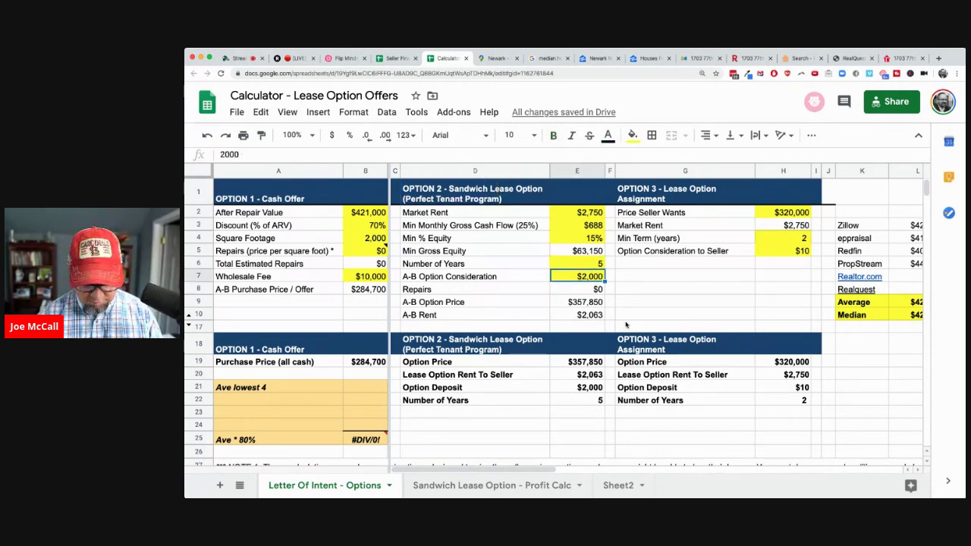
pyautogui.write('1000')
pyautogui.press('Up')
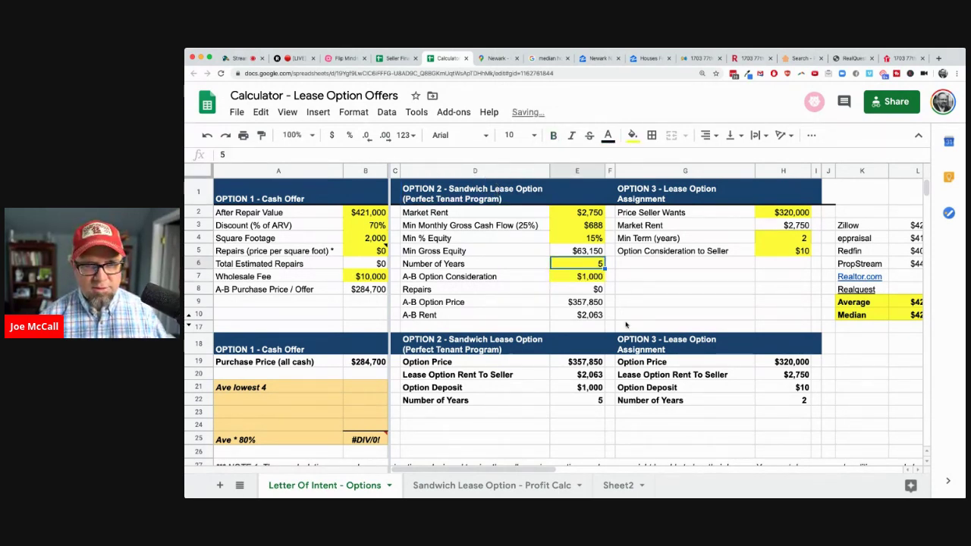
# Step: Inspect the Option Price, Lease Option Rent, Option Deposit and Number of Years formulas in E19–E22
pyautogui.click(577, 365)
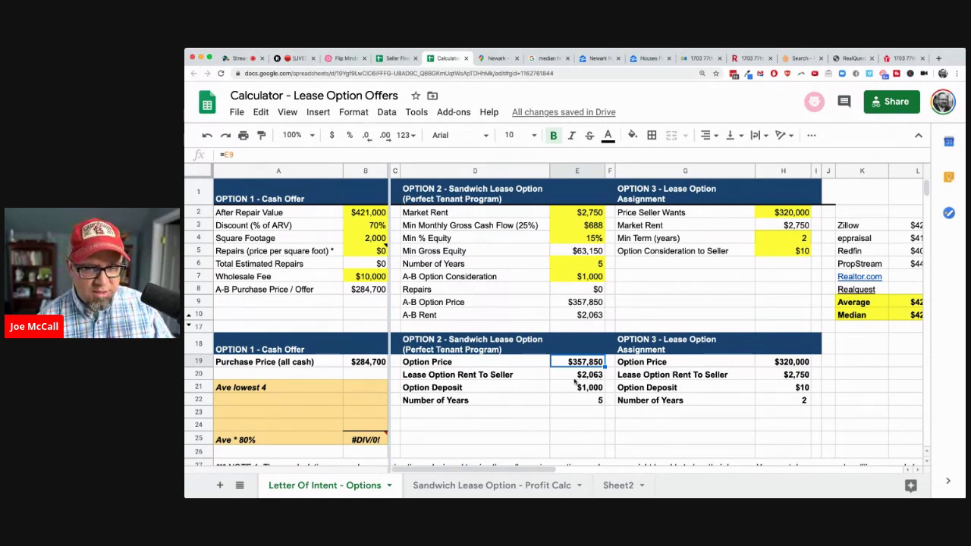
pyautogui.click(584, 376)
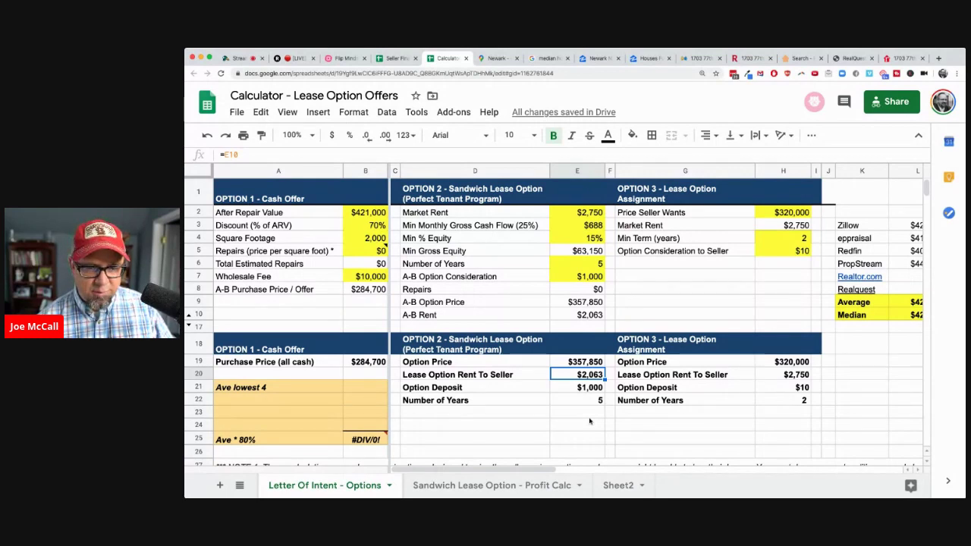
pyautogui.click(580, 387)
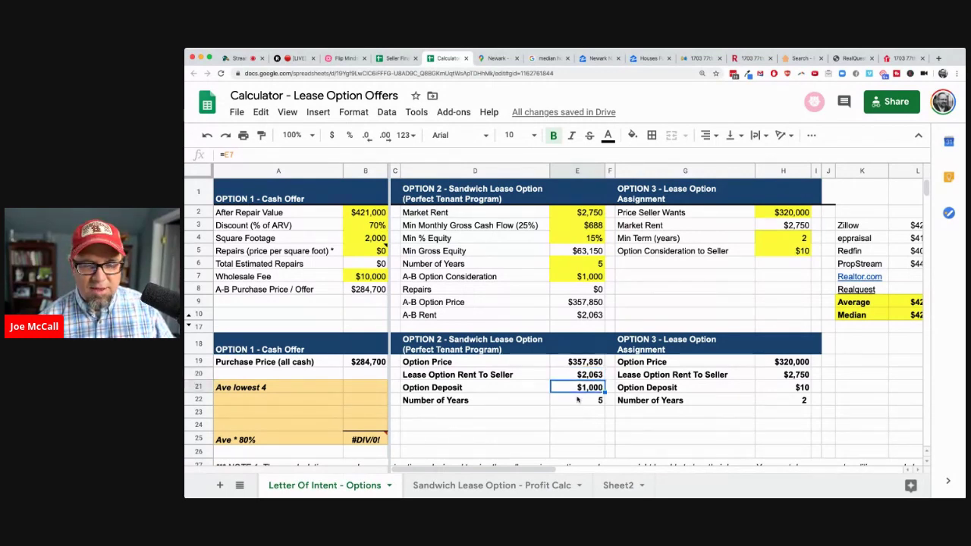
pyautogui.click(577, 401)
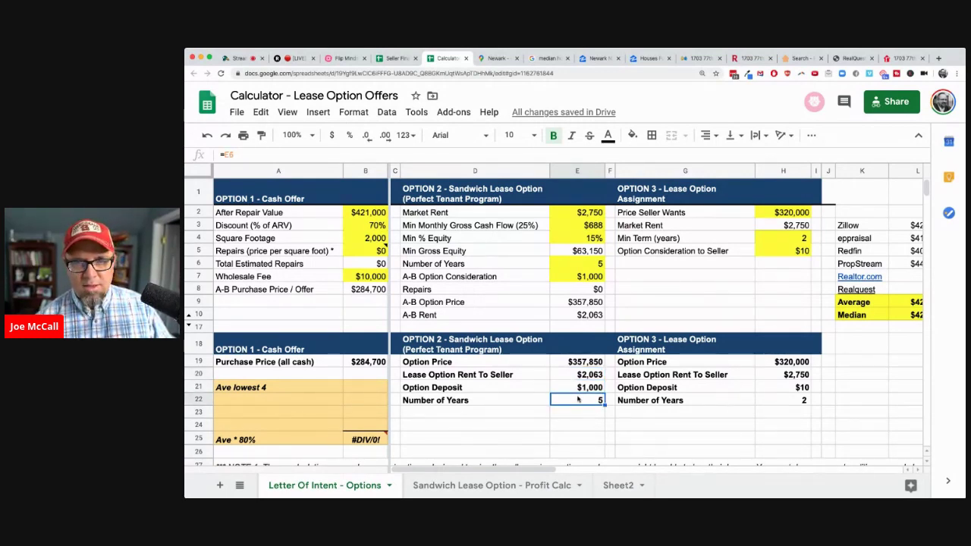
pyautogui.click(794, 216)
# Step: Set Option 3's Price Seller Wants in H2 to $425,000 and review Market Rent and Min Term
pyautogui.write('425,')
pyautogui.write('000')
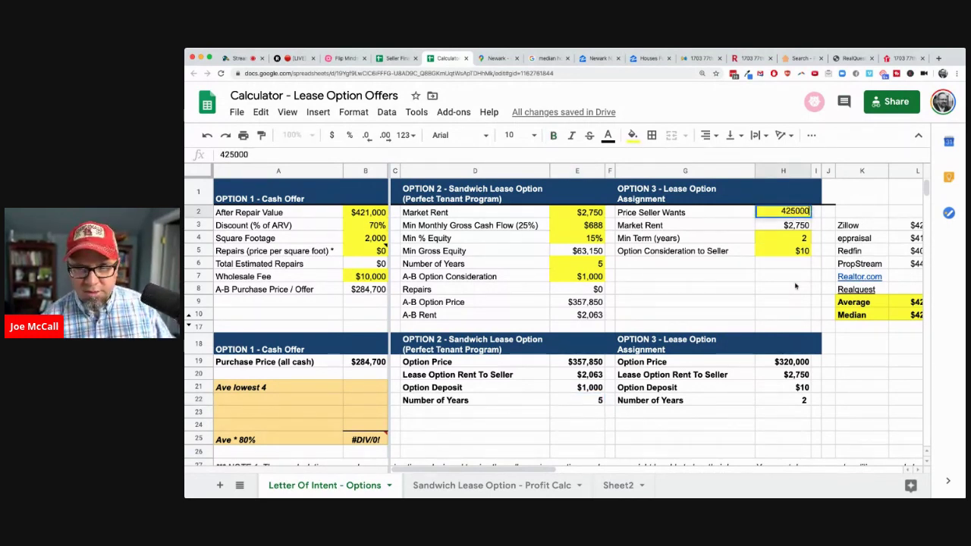
pyautogui.press('Return')
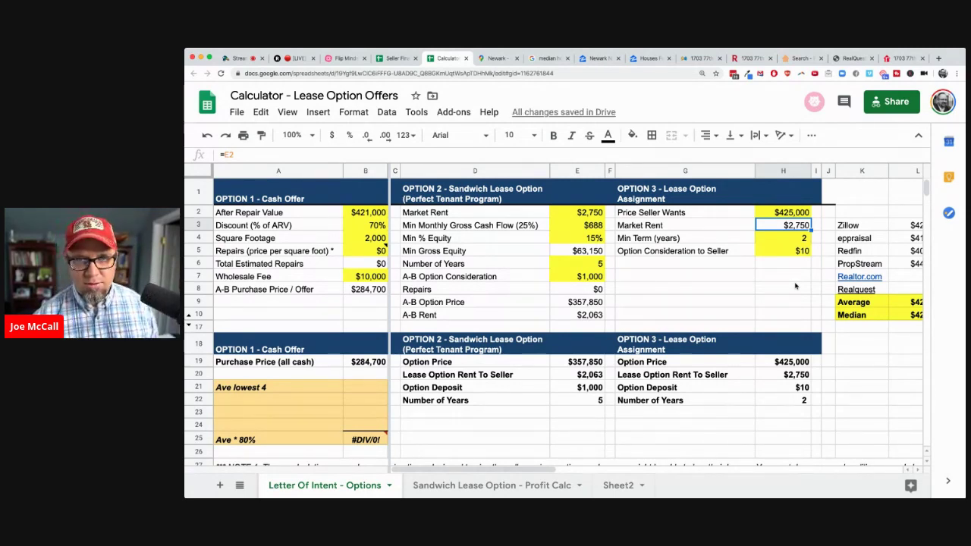
pyautogui.moveTo(685, 172); pyautogui.dragTo(772, 175)
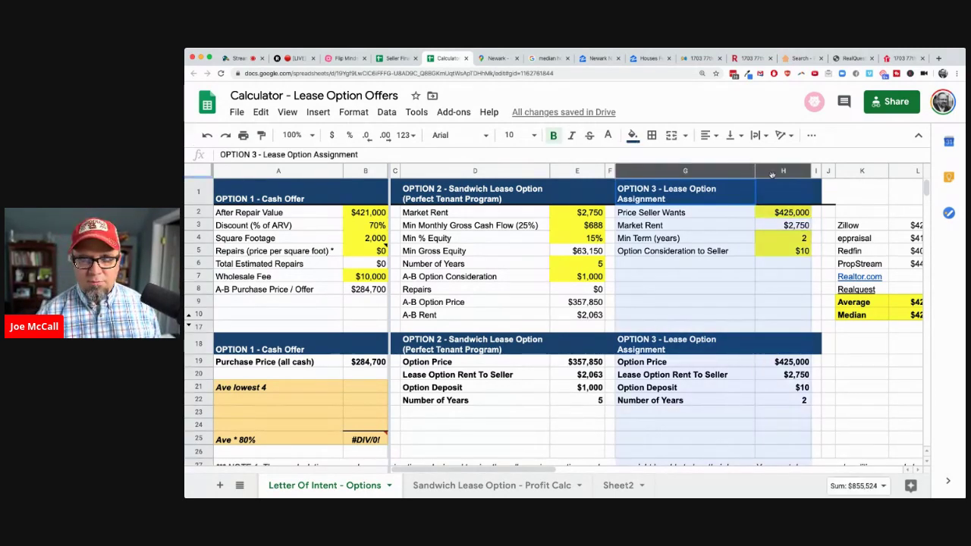
pyautogui.click(783, 213)
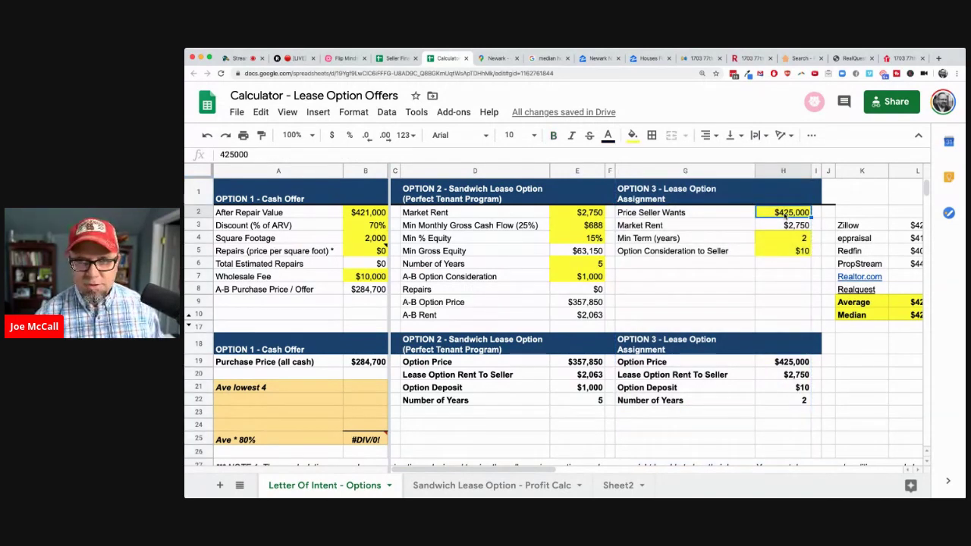
pyautogui.click(786, 227)
pyautogui.click(788, 237)
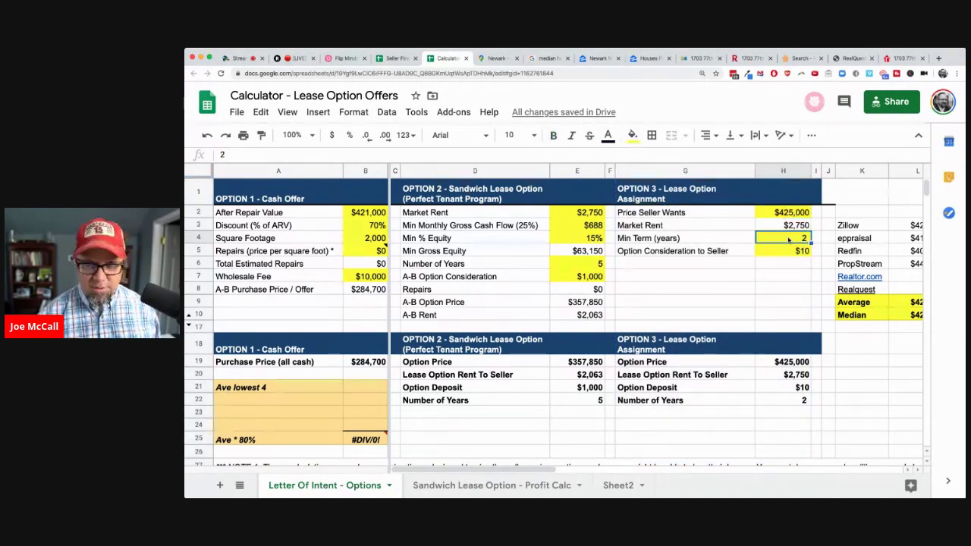
# Step: Enter 100 as Option Consideration to Seller in H5, then change it back to $10
pyautogui.click(788, 254)
pyautogui.write('100')
pyautogui.press('Return')
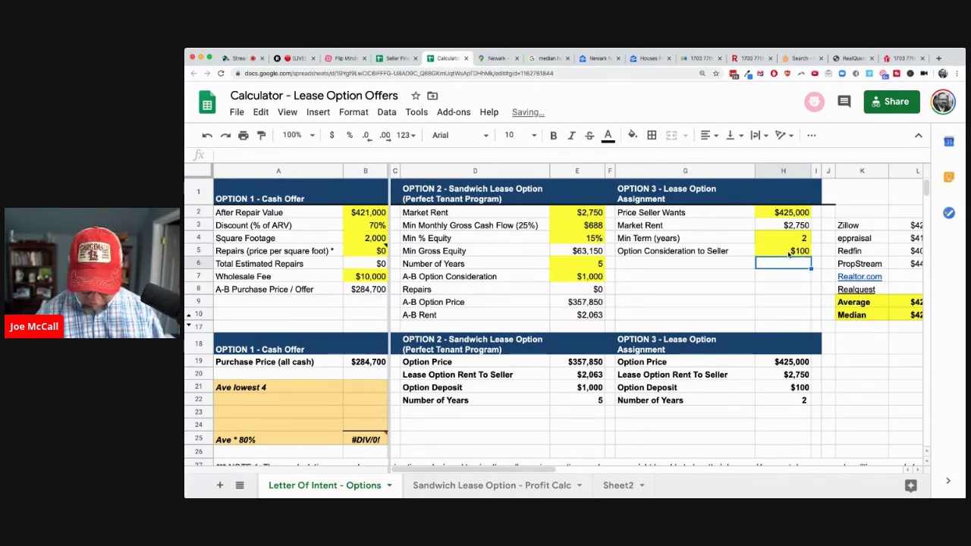
pyautogui.click(787, 253)
pyautogui.write('10')
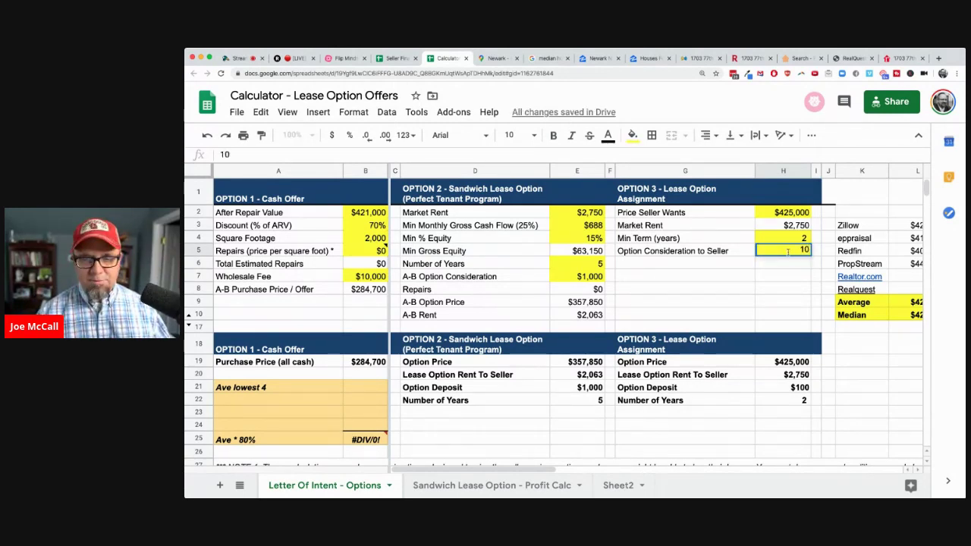
pyautogui.press('Return')
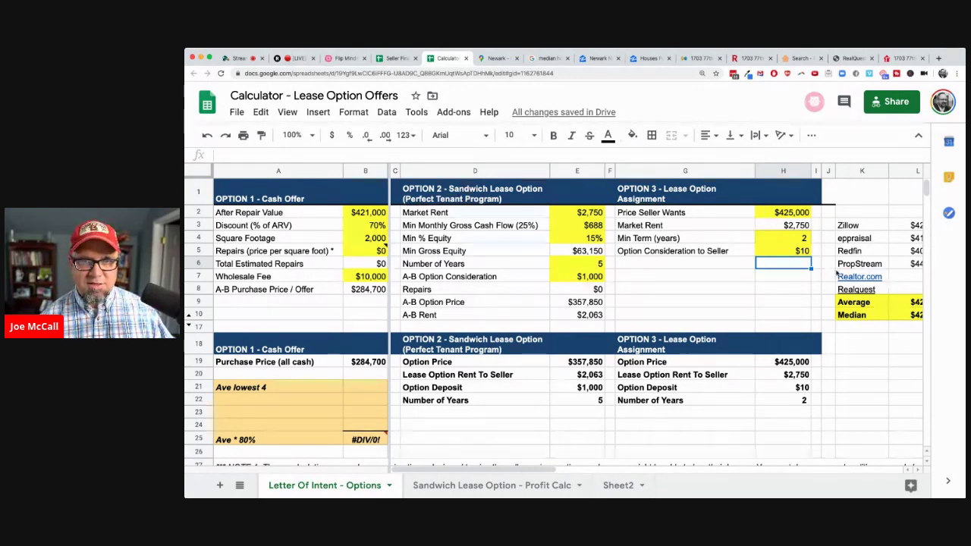
# Step: Close the North Bergen rentals tab and return to the Zillow home page from the Newark tab
pyautogui.click(668, 58)
pyautogui.click(613, 61)
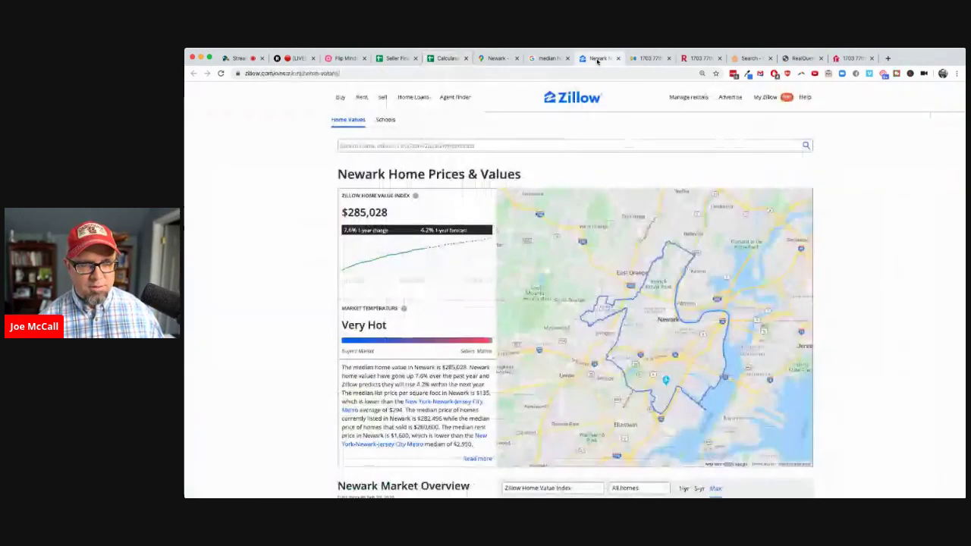
pyautogui.click(415, 146)
pyautogui.click(578, 100)
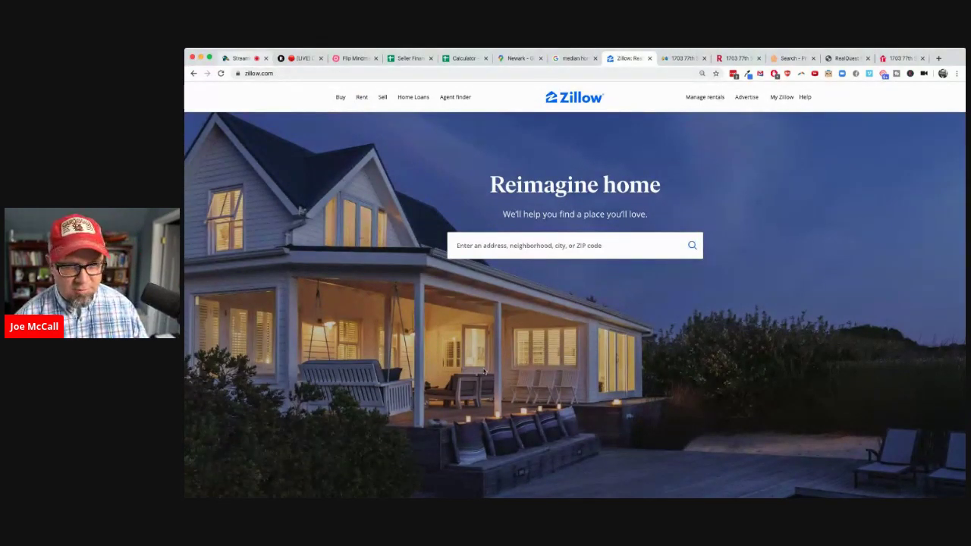
# Step: Remove the browser screen share from the StreamYard stream
pyautogui.press('super+1')
pyautogui.moveTo(307, 436)
pyautogui.click(307, 436)
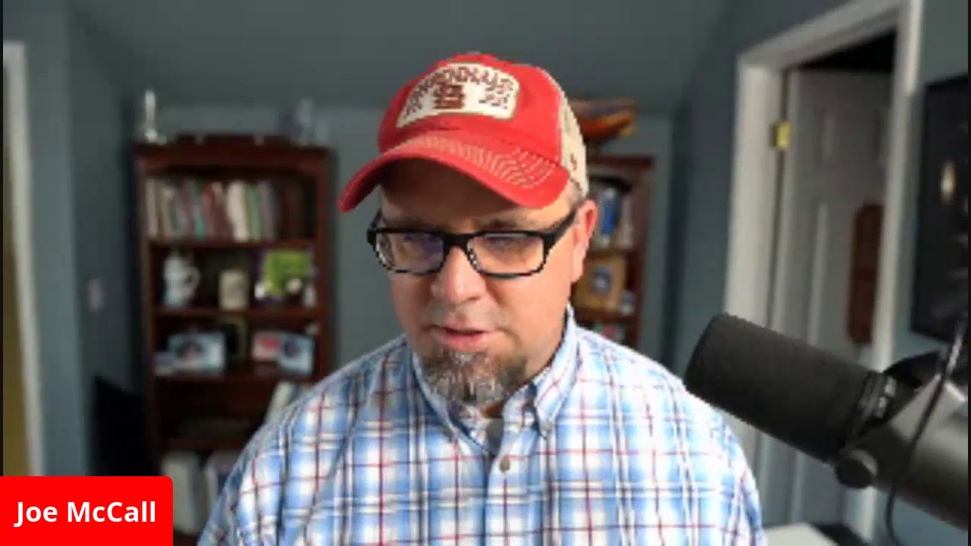
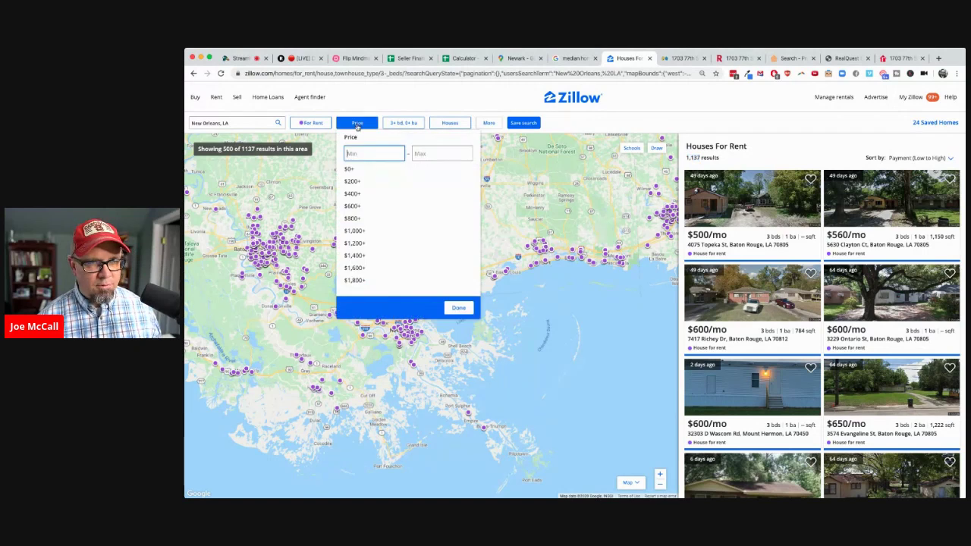
# Step: Cap the Zillow rental search at a $1,000 maximum rent (161 results), then show the Flip mind map
pyautogui.click(433, 153)
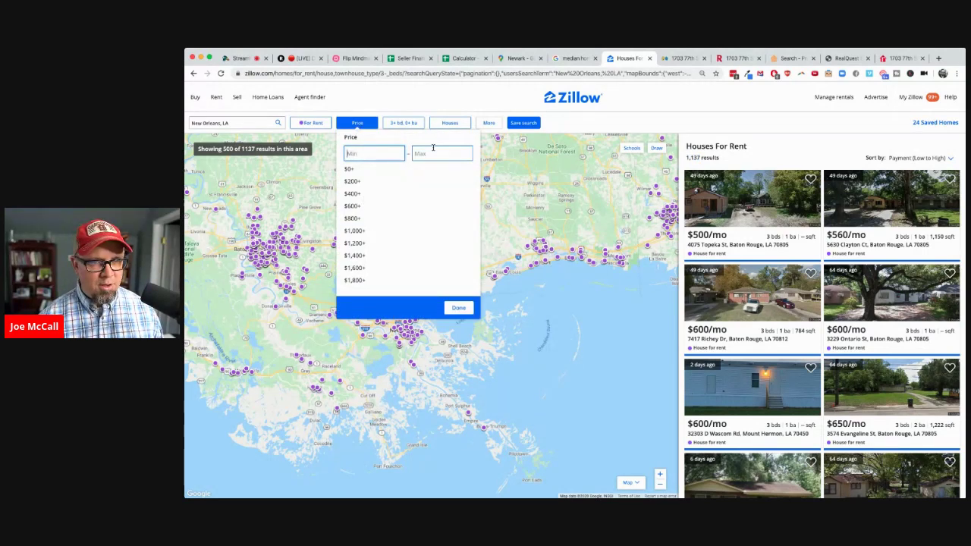
pyautogui.write('1000')
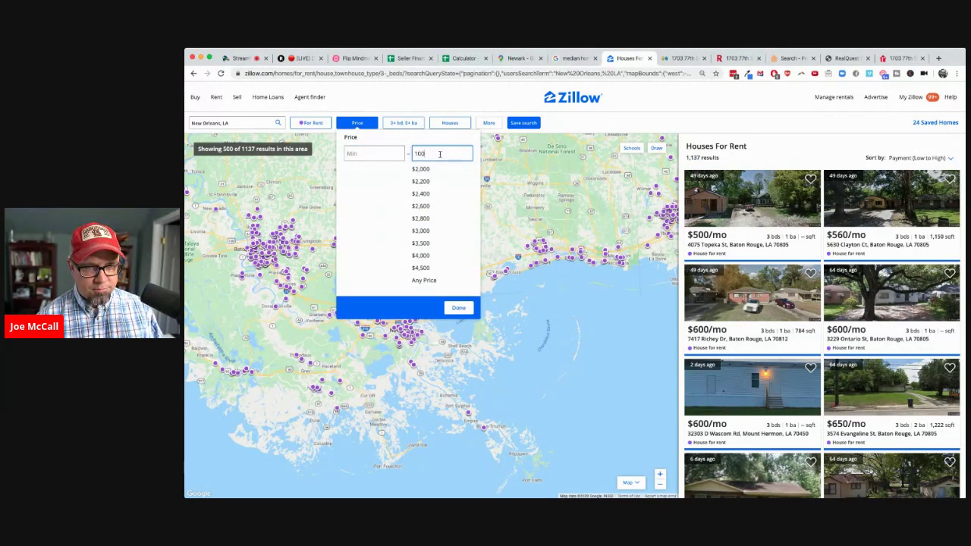
pyautogui.click(458, 308)
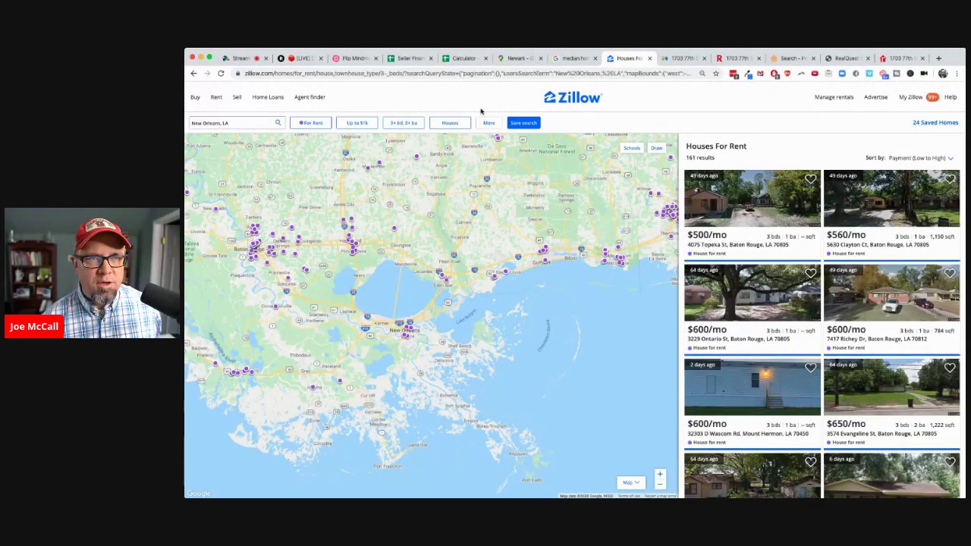
pyautogui.click(357, 59)
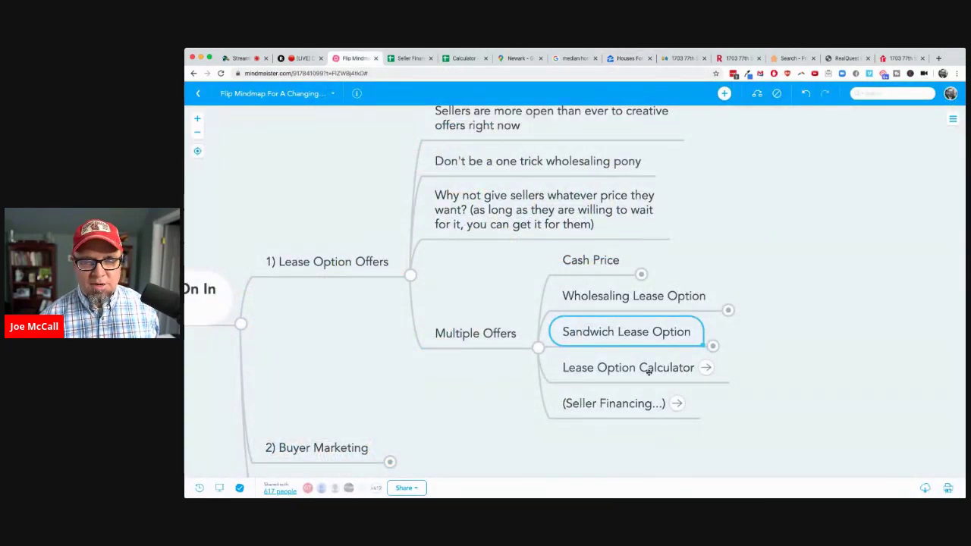
# Step: Follow the Seller Financing node's link to its Google Sheets offer calculator
pyautogui.click(629, 402)
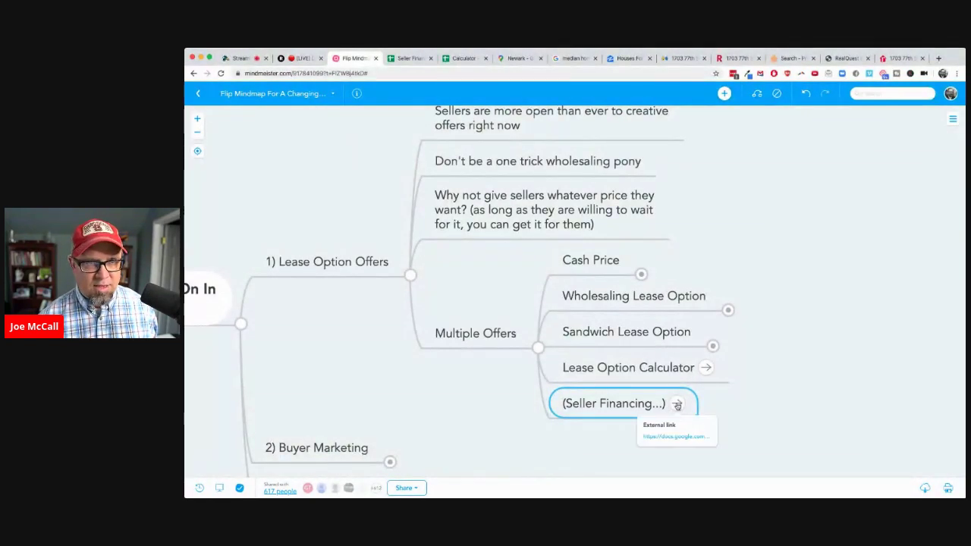
pyautogui.click(676, 402)
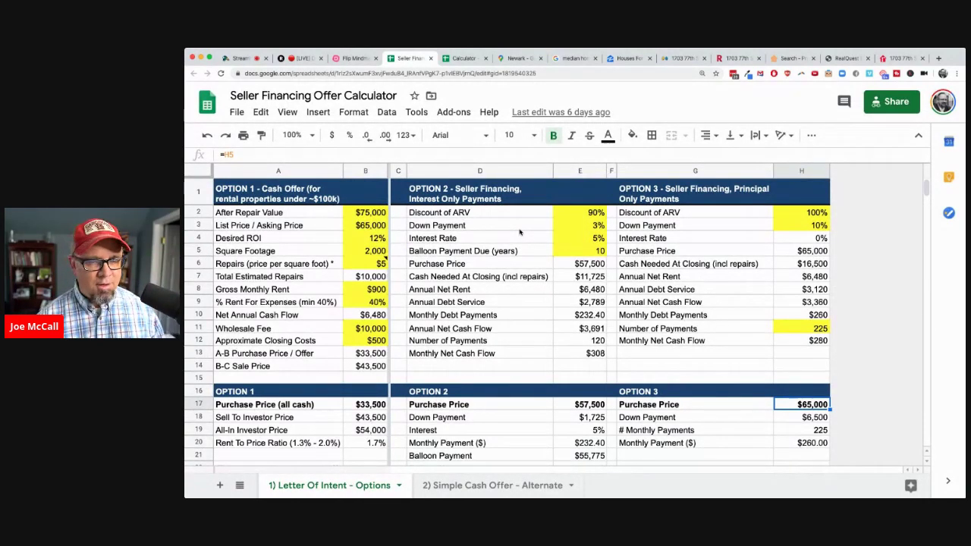
# Step: Glance over the Seller Financing calculator, then return to the Zillow houses-for-rent results
pyautogui.scroll(-1, 606, 334)
pyautogui.scroll(1, 606, 334)
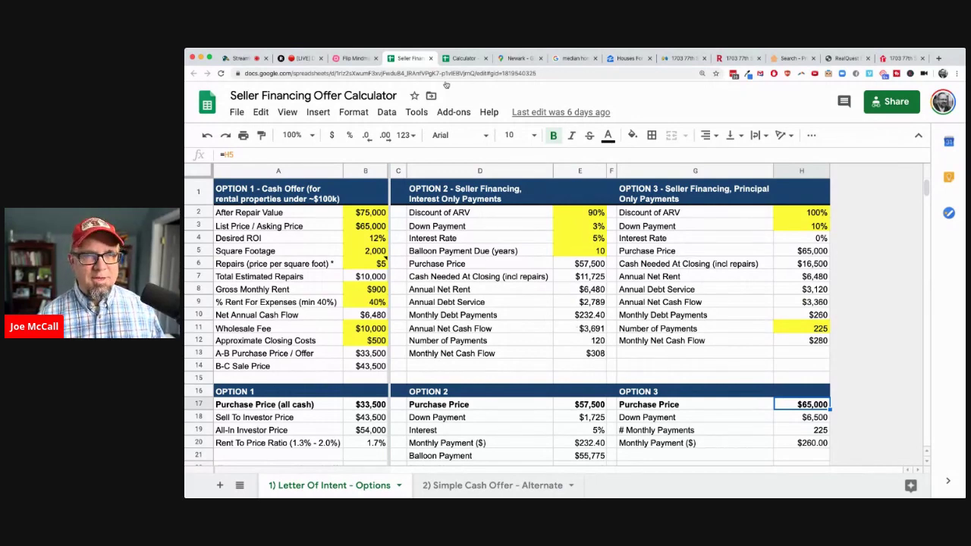
pyautogui.click(626, 57)
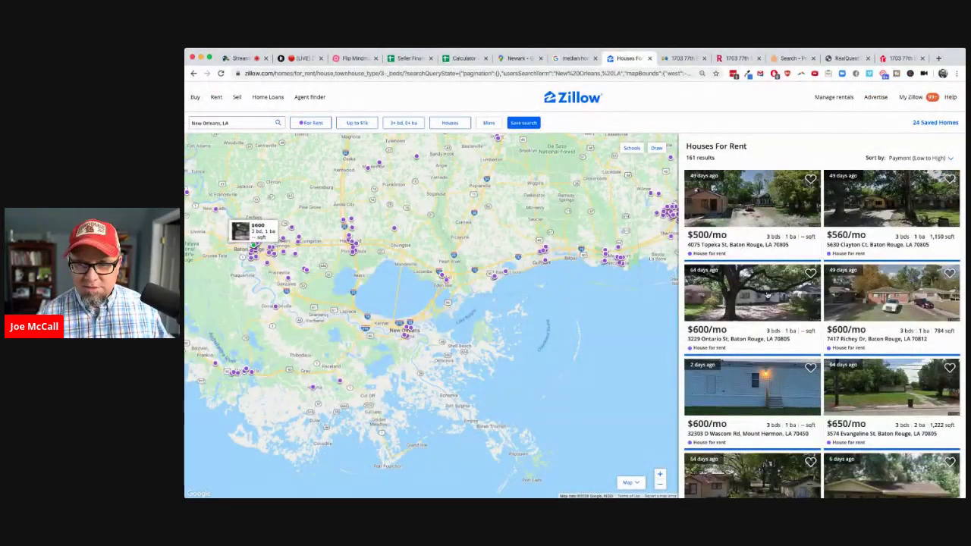
pyautogui.scroll(-1, 766, 294)
pyautogui.click(890, 238)
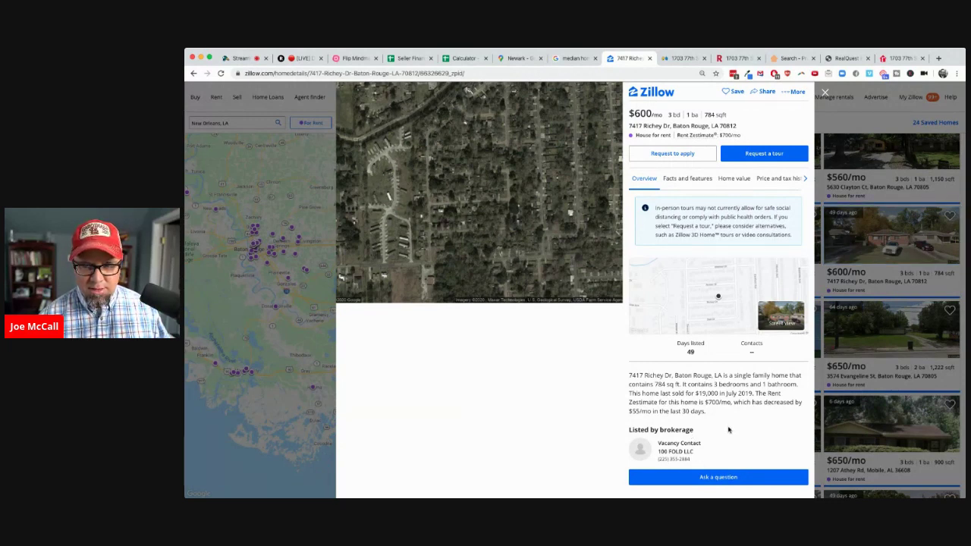
pyautogui.scroll(-2, 697, 465)
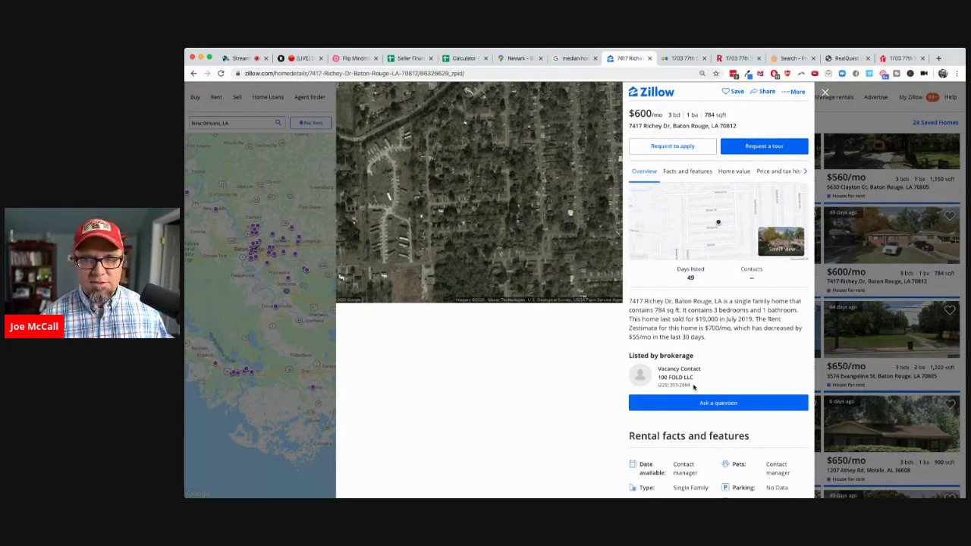
pyautogui.moveTo(692, 385); pyautogui.dragTo(657, 386)
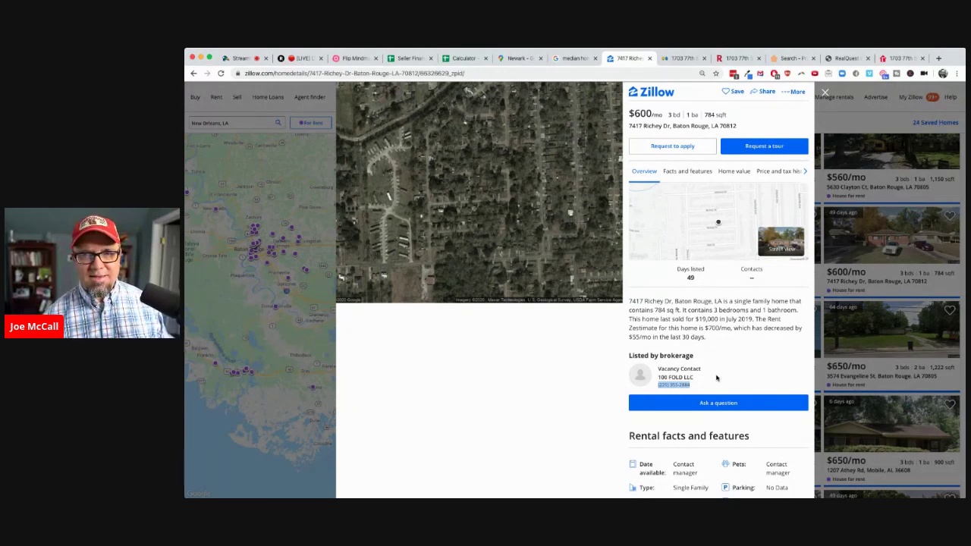
pyautogui.moveTo(736, 126); pyautogui.dragTo(629, 127)
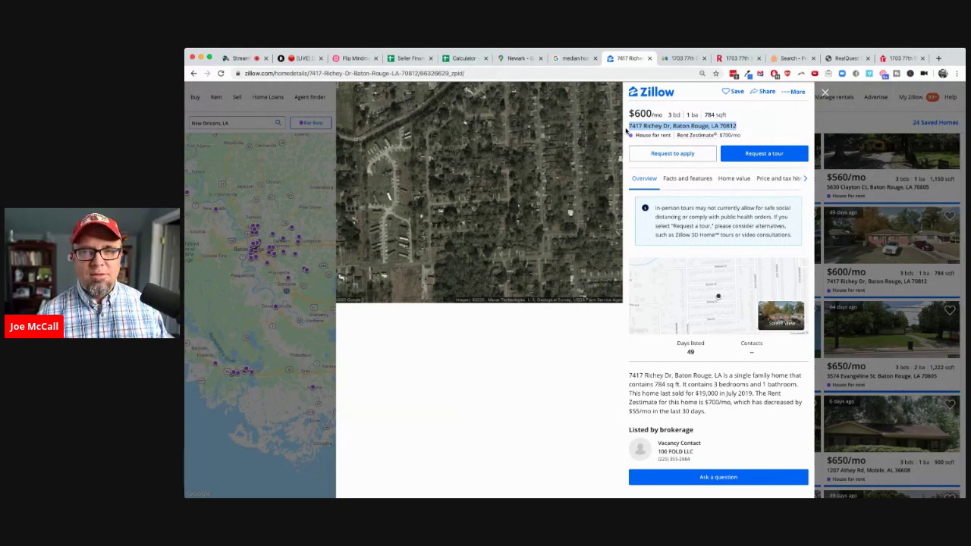
pyautogui.click(824, 91)
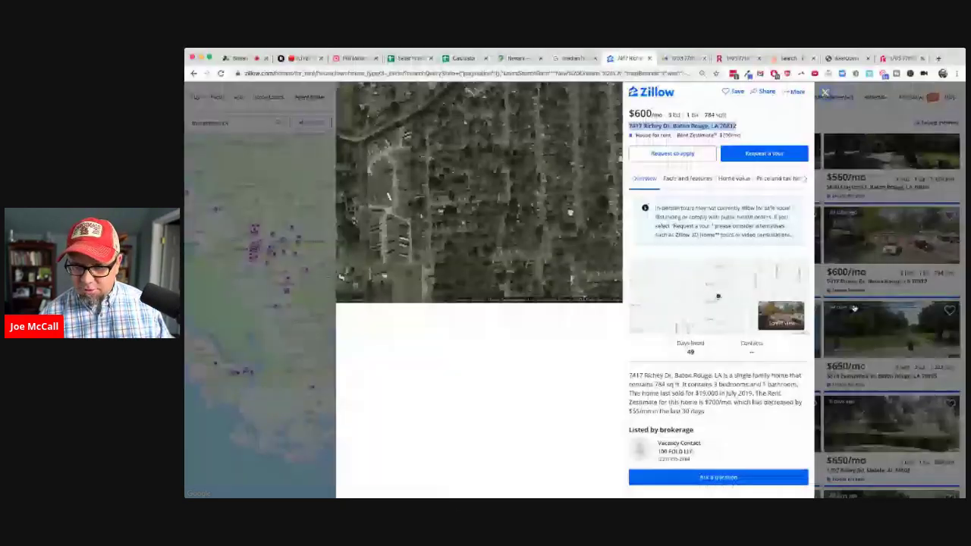
pyautogui.scroll(-1, 866, 346)
pyautogui.click(892, 351)
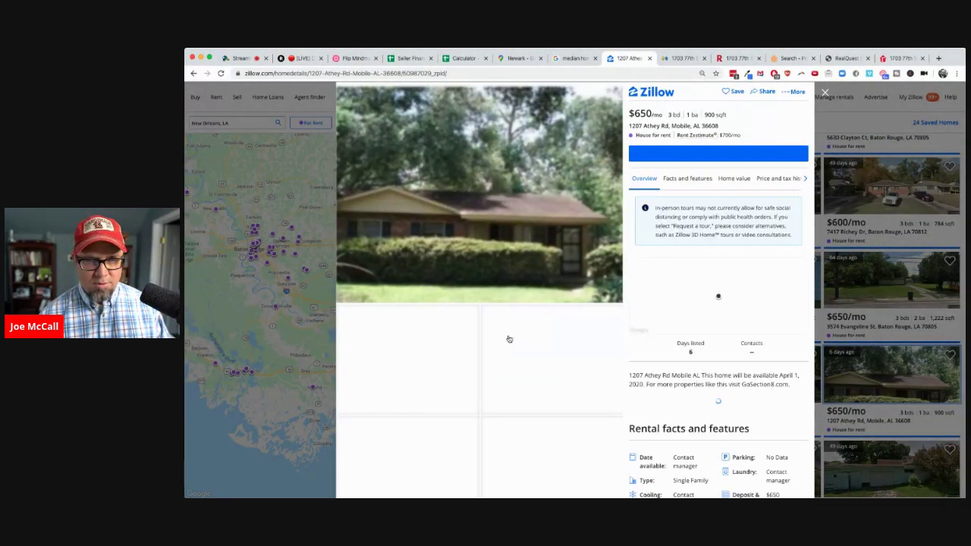
pyautogui.scroll(-1, 509, 338)
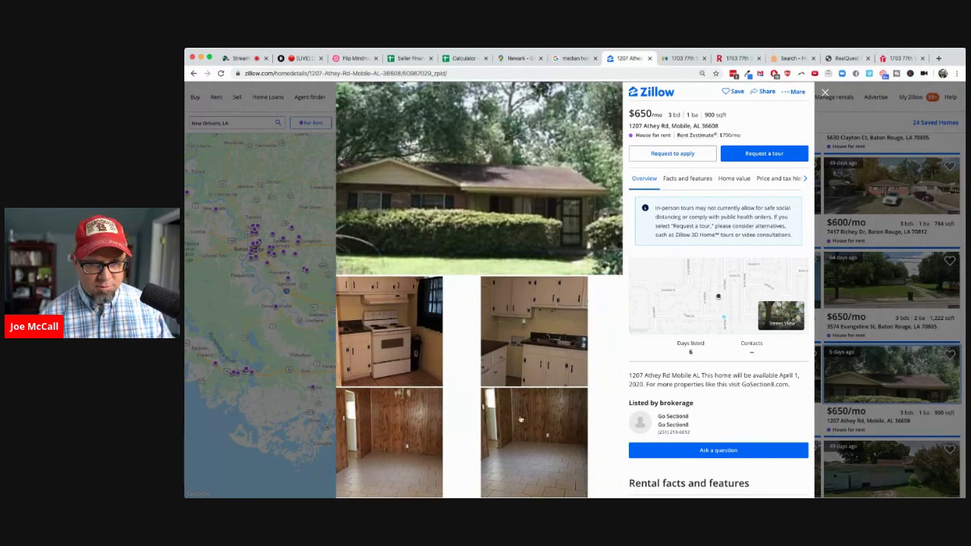
pyautogui.scroll(1, 520, 420)
pyautogui.scroll(-1, 522, 422)
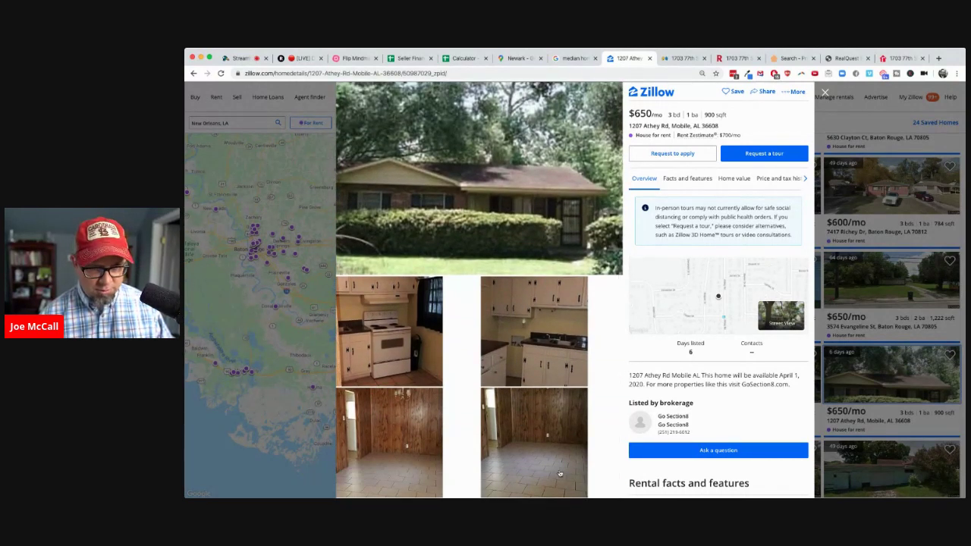
pyautogui.click(890, 361)
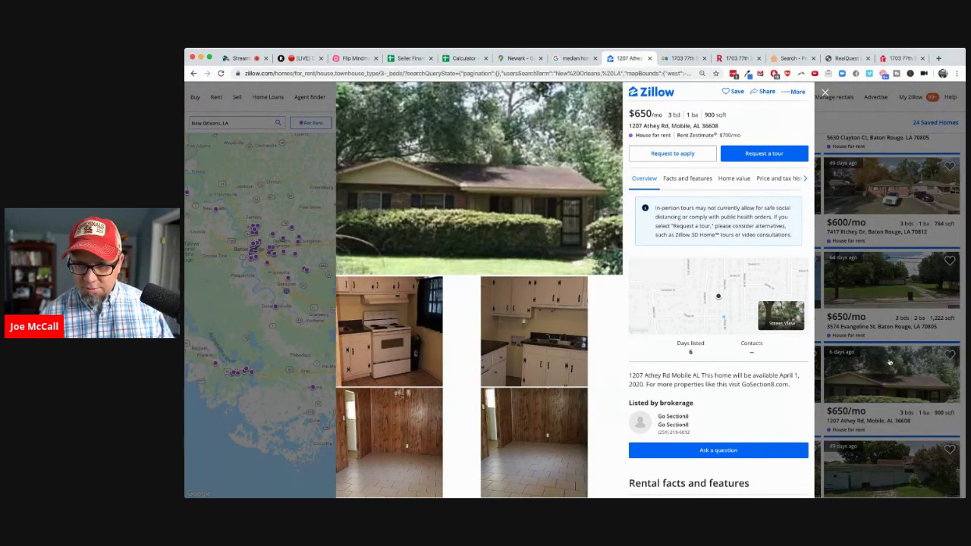
# Step: Review a $675/month rental listing and scroll further through the results
pyautogui.scroll(-3, 882, 347)
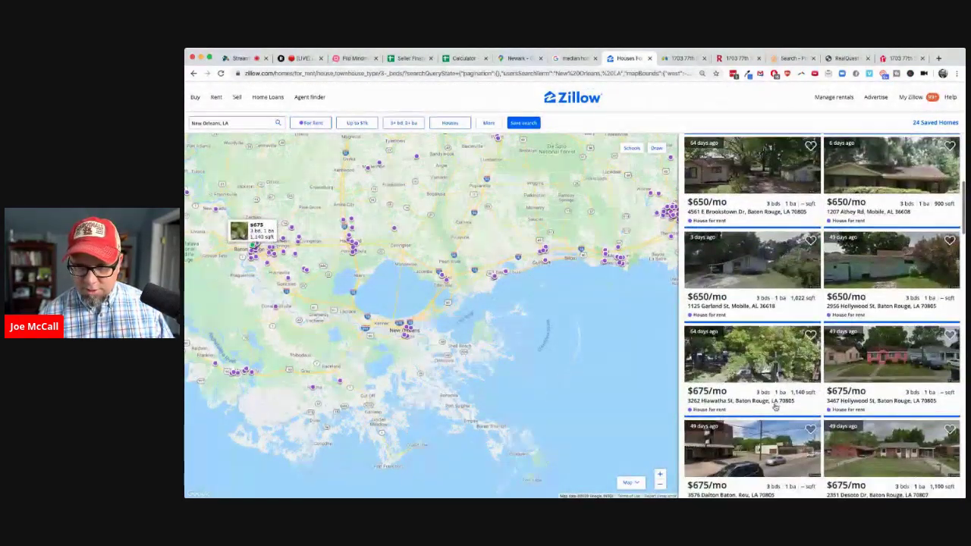
pyautogui.click(884, 357)
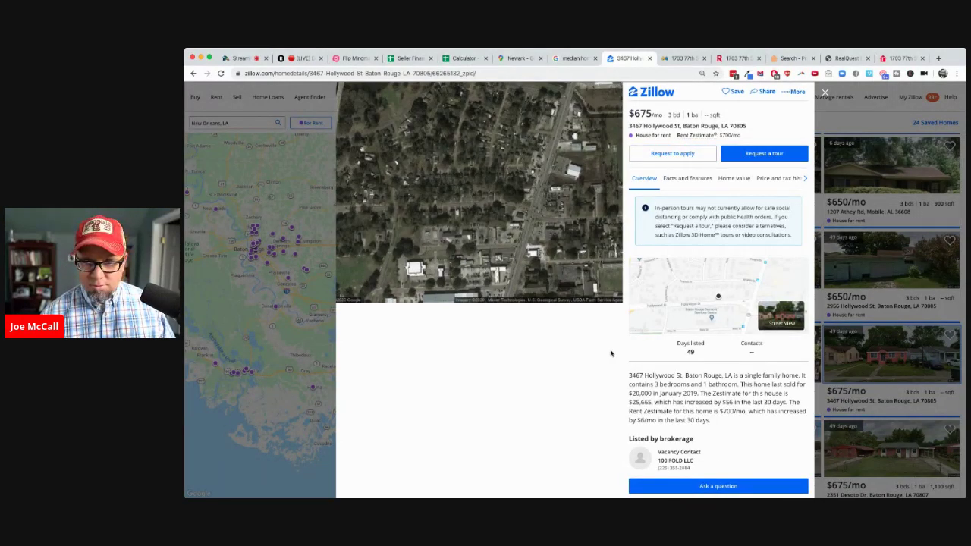
pyautogui.press('Escape')
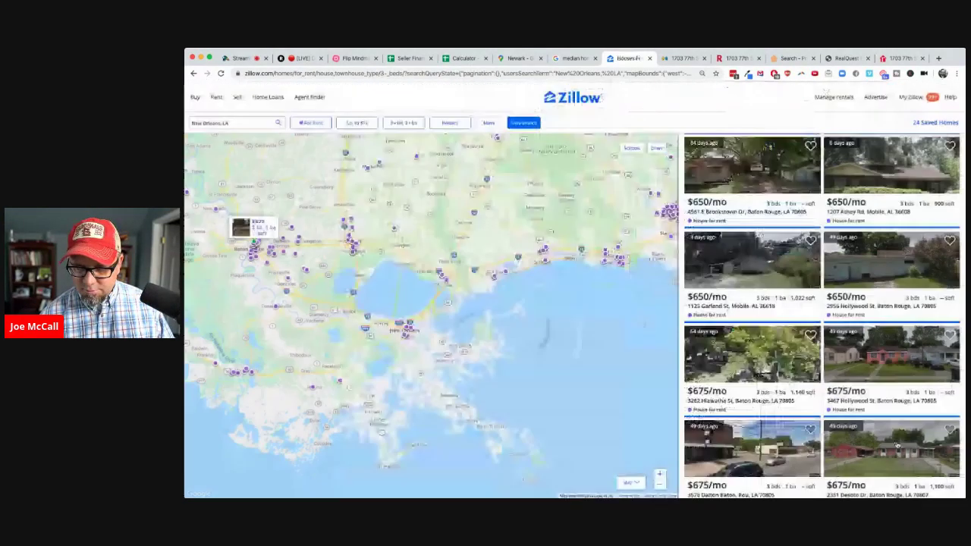
pyautogui.scroll(-3, 891, 414)
pyautogui.scroll(-3, 897, 446)
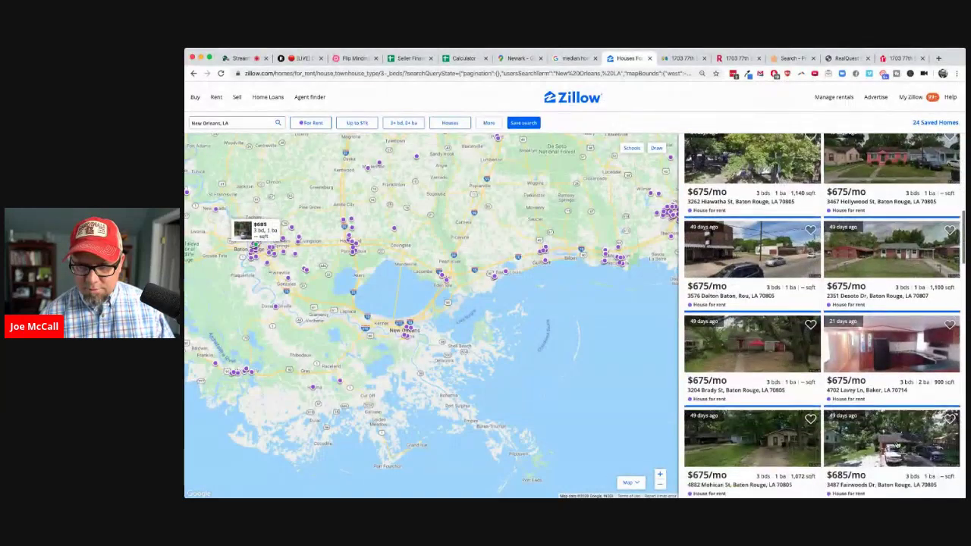
pyautogui.scroll(-2, 897, 446)
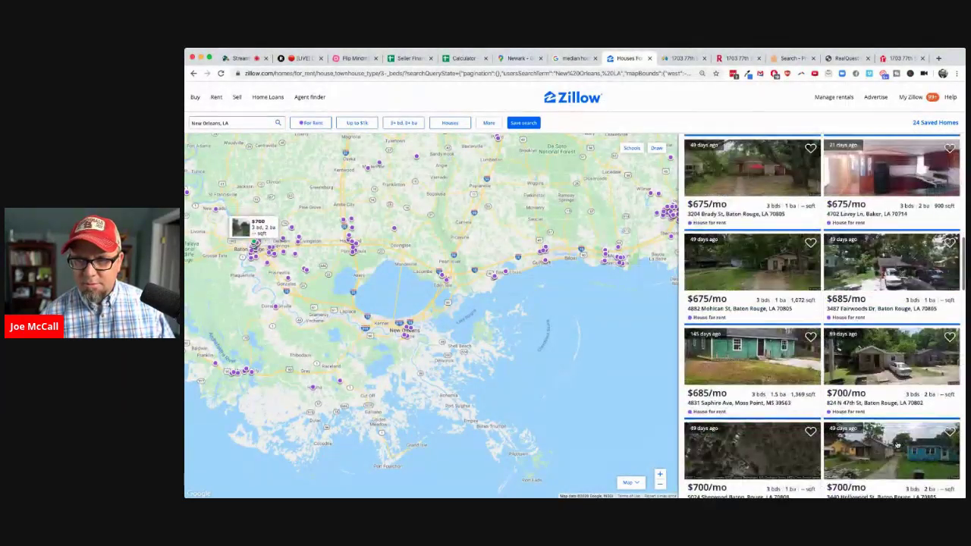
pyautogui.scroll(10, 897, 447)
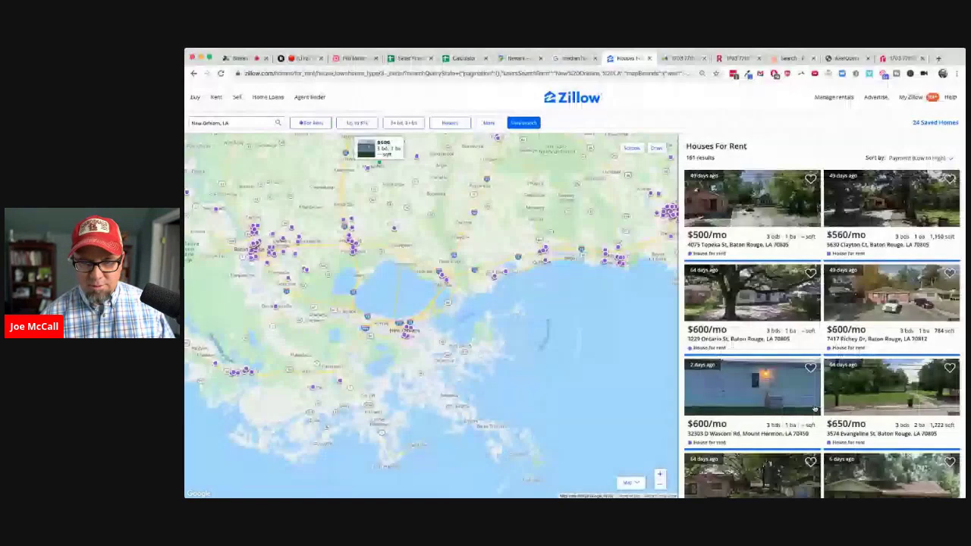
pyautogui.scroll(-5, 765, 405)
pyautogui.scroll(-3, 764, 405)
pyautogui.scroll(-1, 764, 403)
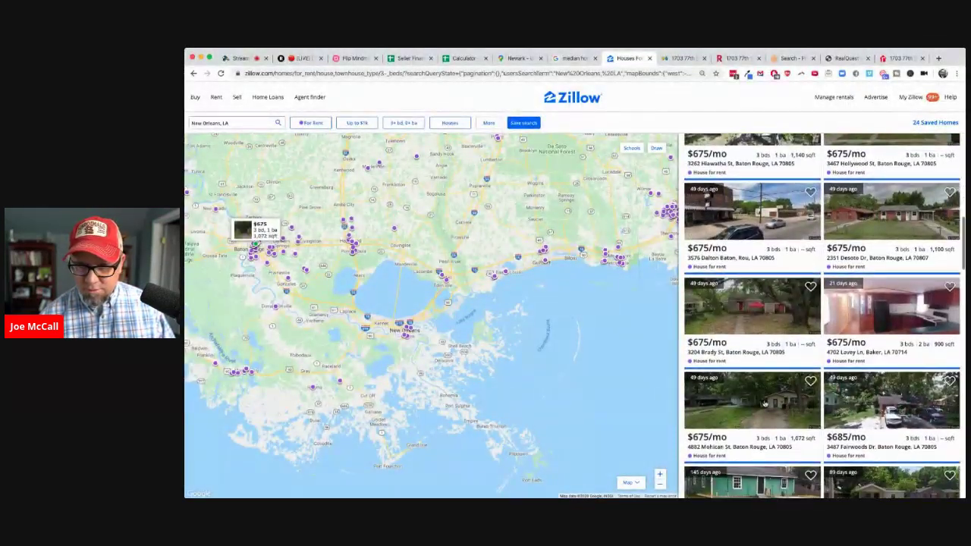
# Step: Check the $675/month two-bath rental's details, then reopen the price filter at its $1,000 maximum
pyautogui.click(915, 286)
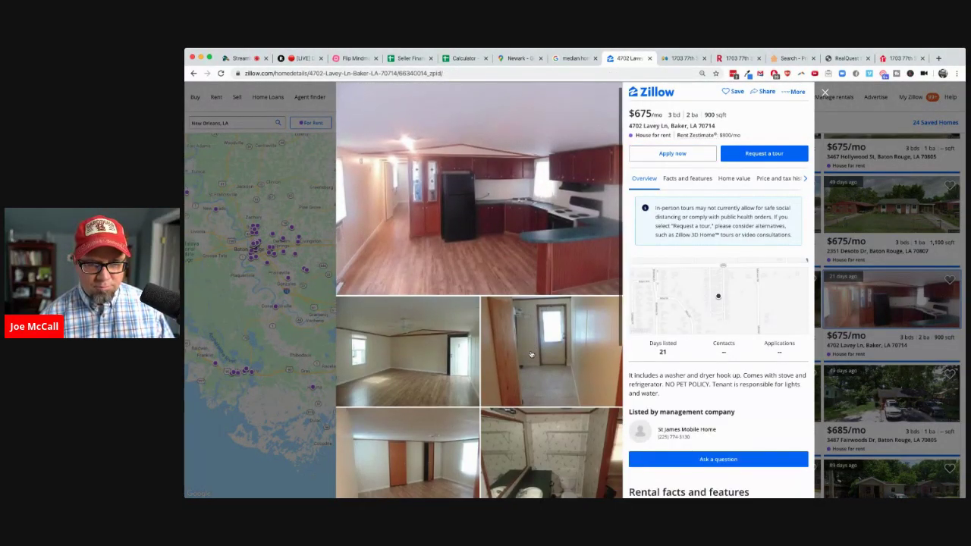
pyautogui.scroll(-3, 531, 354)
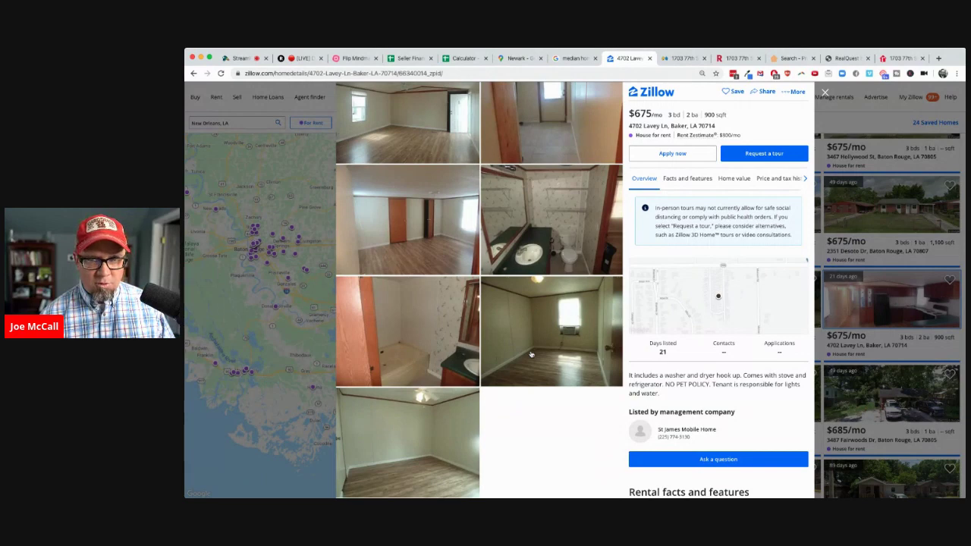
pyautogui.scroll(3, 531, 355)
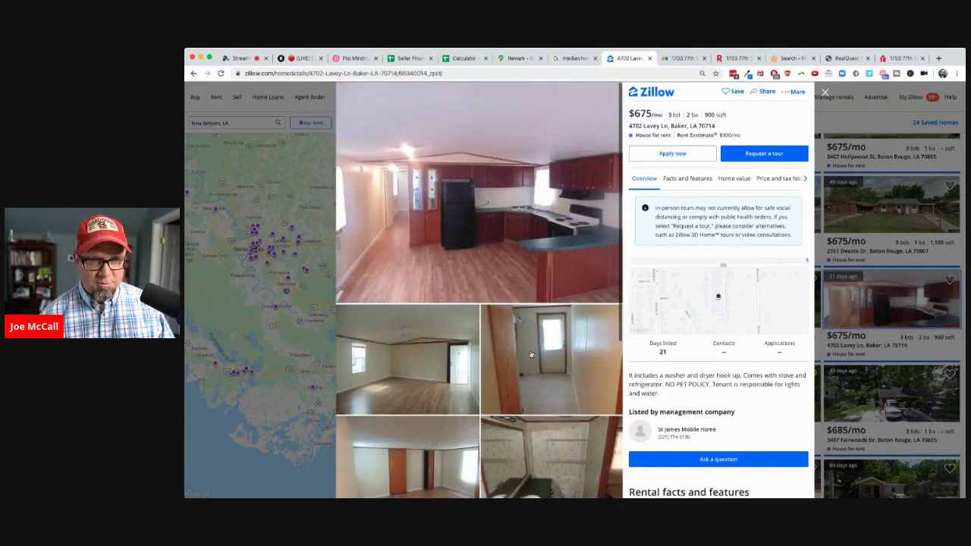
pyautogui.click(824, 92)
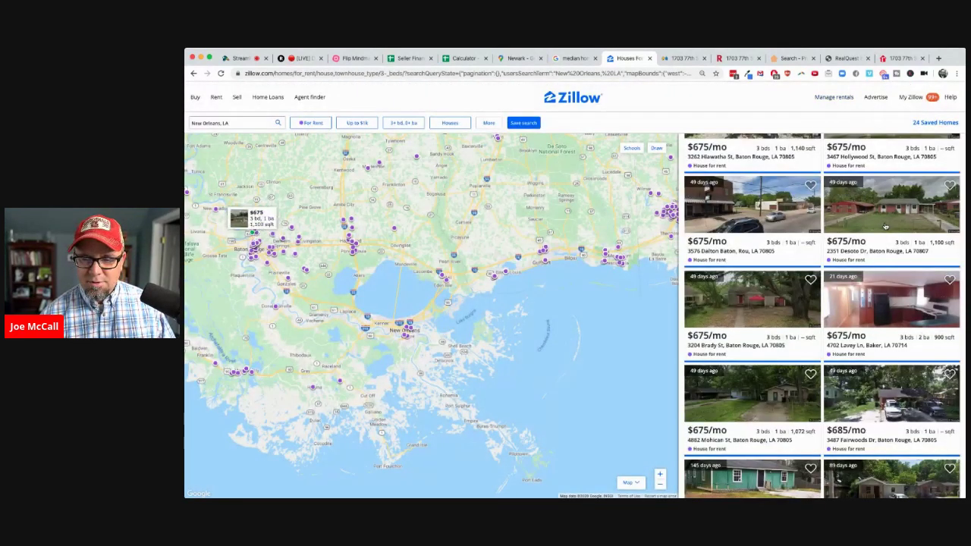
pyautogui.click(368, 126)
pyautogui.click(431, 153)
# Step: Raise the maximum rent to $1,200 and sort rentals by payment, high to low
pyautogui.write('1')
pyautogui.click(458, 309)
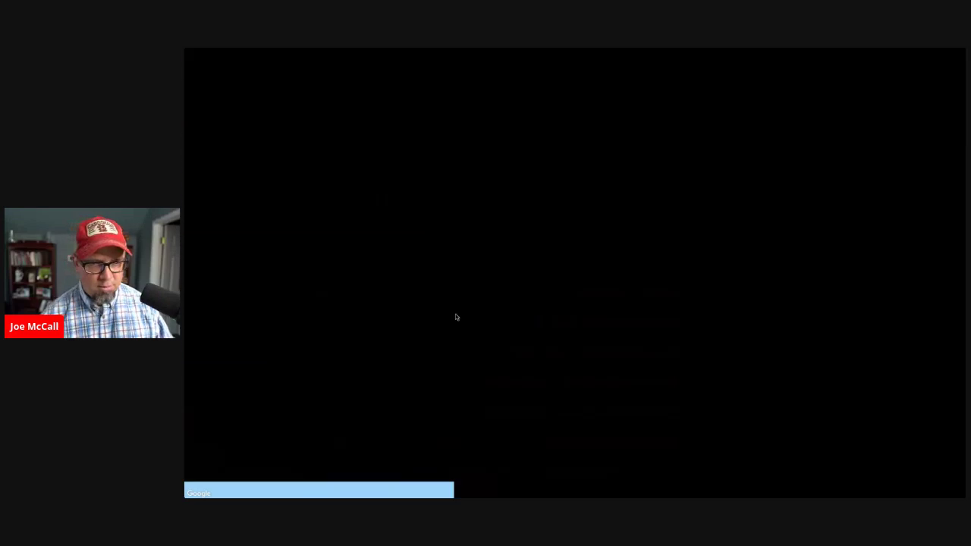
pyautogui.click(917, 157)
pyautogui.click(923, 180)
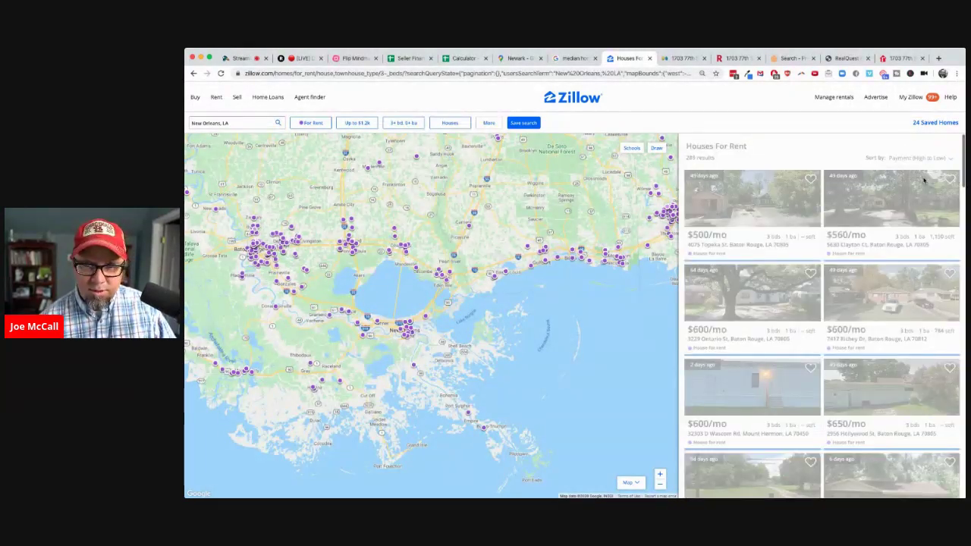
pyautogui.scroll(-5, 760, 374)
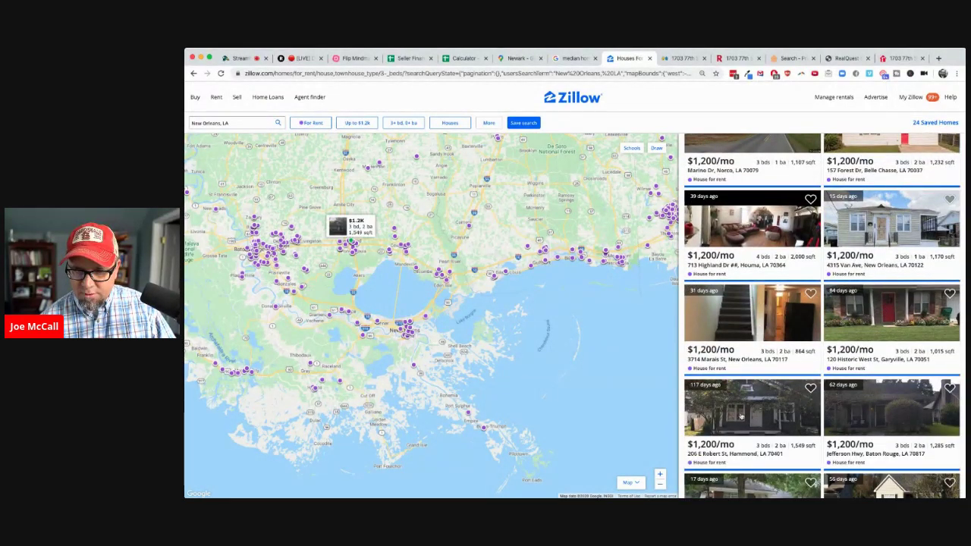
pyautogui.scroll(-5, 758, 394)
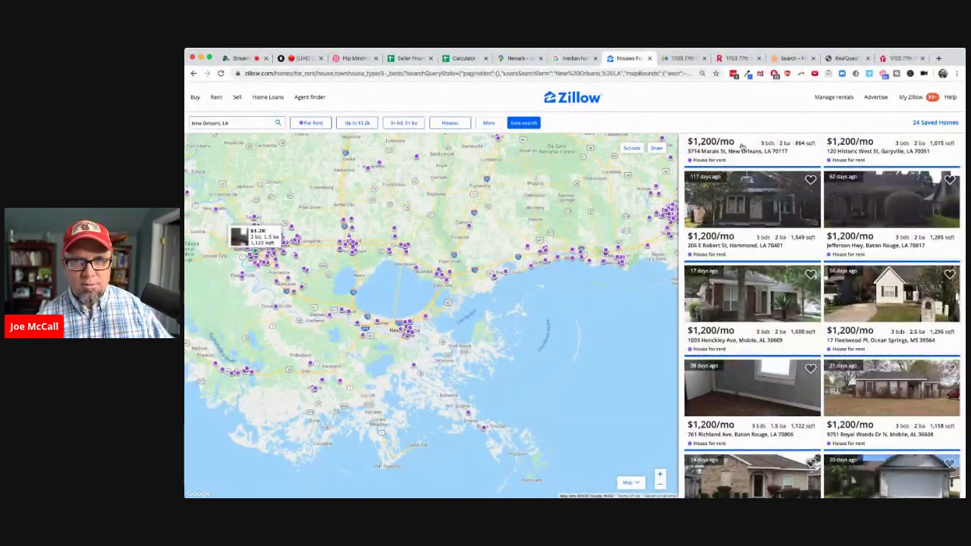
# Step: Set the maximum rent back to $1,000
pyautogui.click(357, 123)
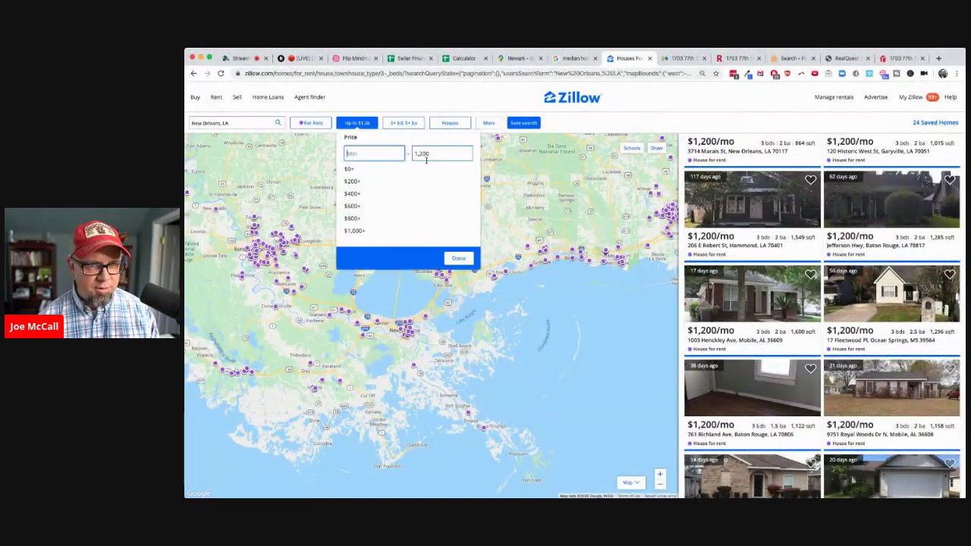
pyautogui.click(431, 155)
pyautogui.write('100')
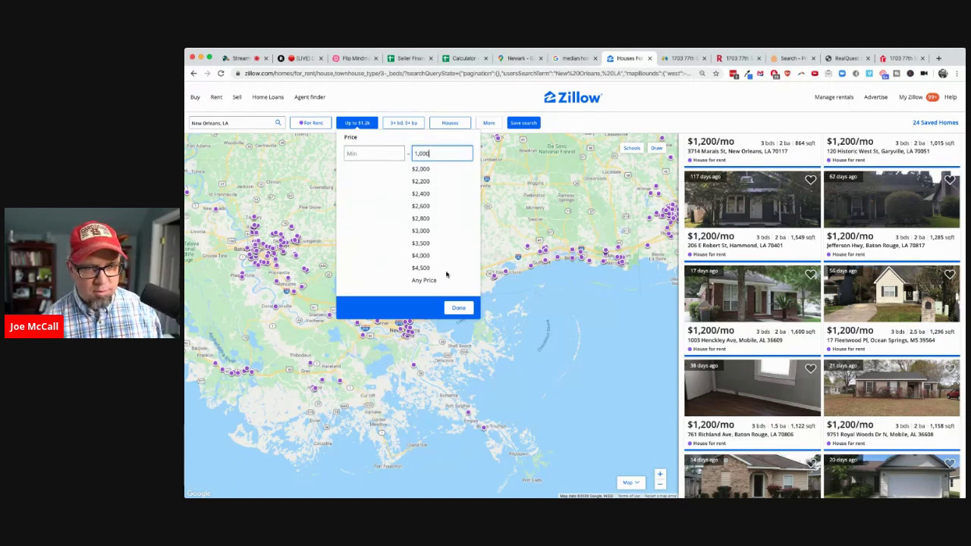
pyautogui.click(455, 306)
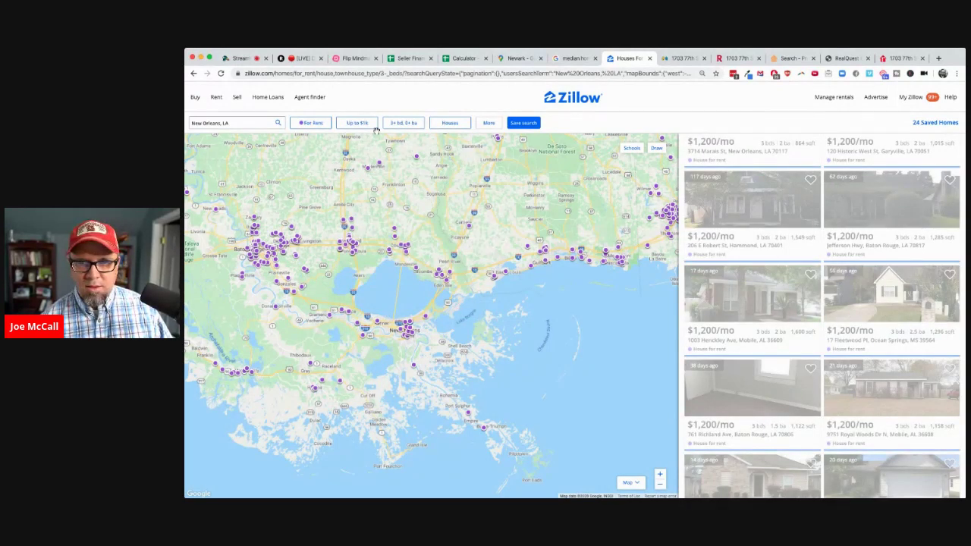
# Step: Open the $1,000/month 3-bed Hammond rental listing and scroll through its photos
pyautogui.scroll(-1, 773, 297)
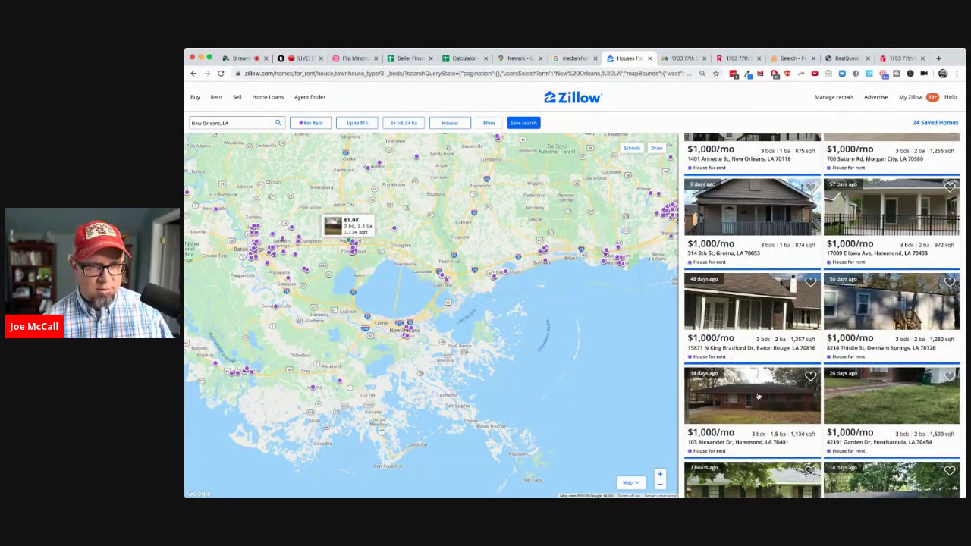
pyautogui.click(757, 396)
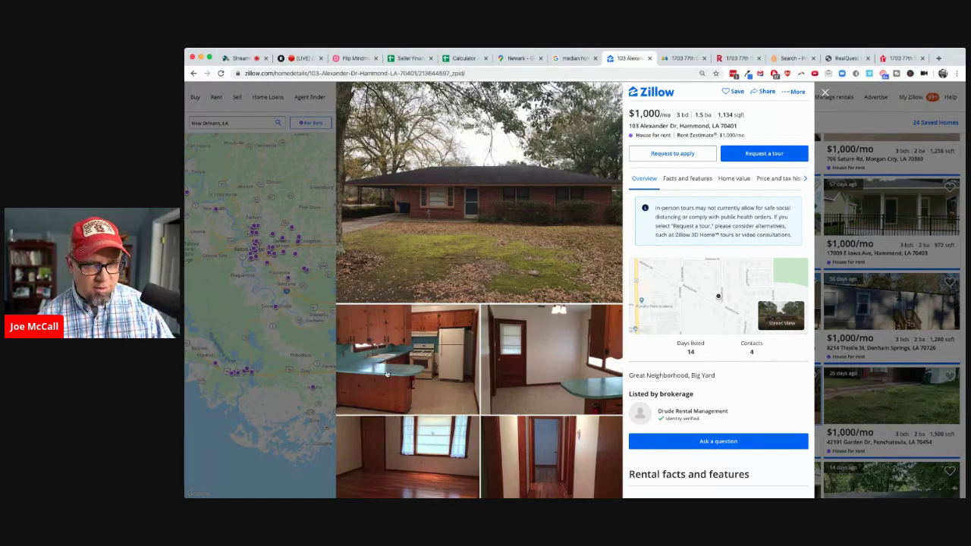
pyautogui.scroll(-3, 472, 377)
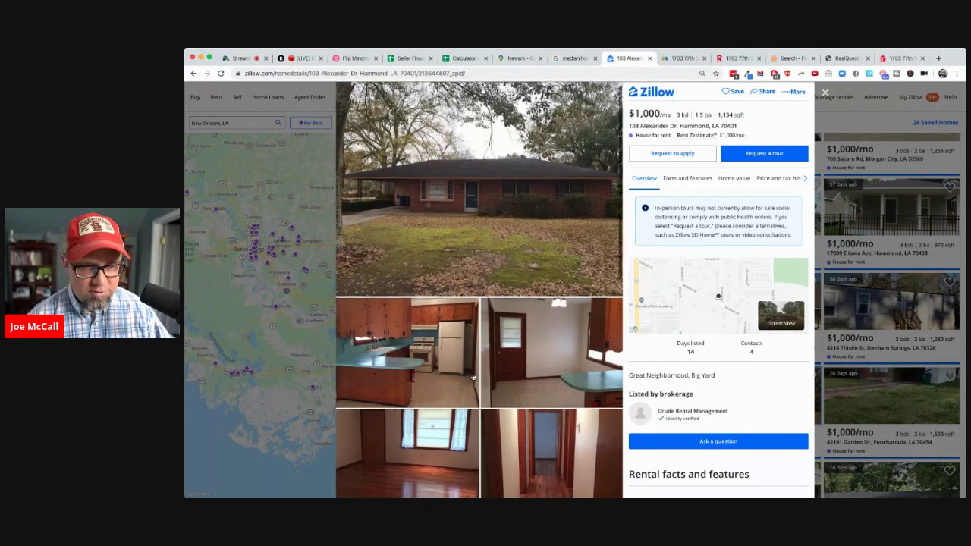
pyautogui.scroll(-3, 473, 377)
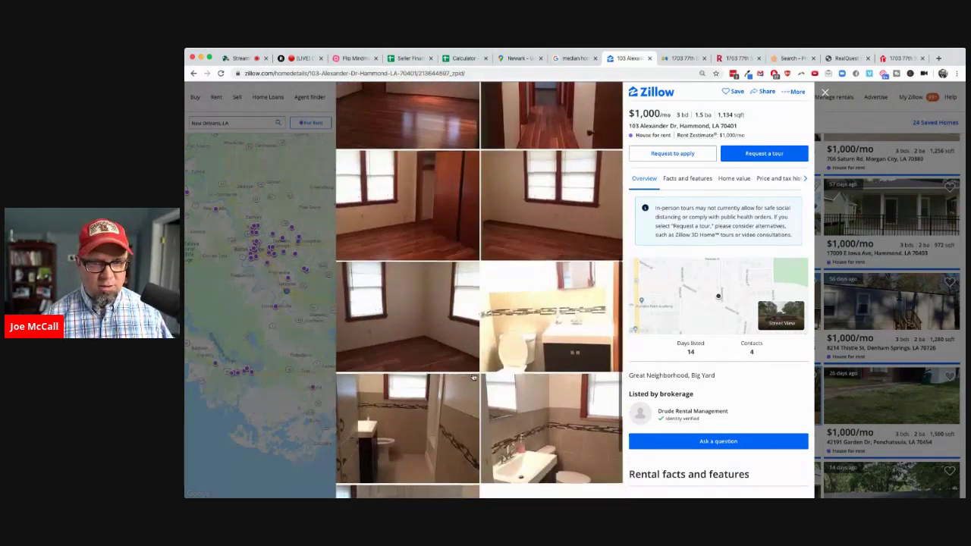
pyautogui.scroll(6, 472, 377)
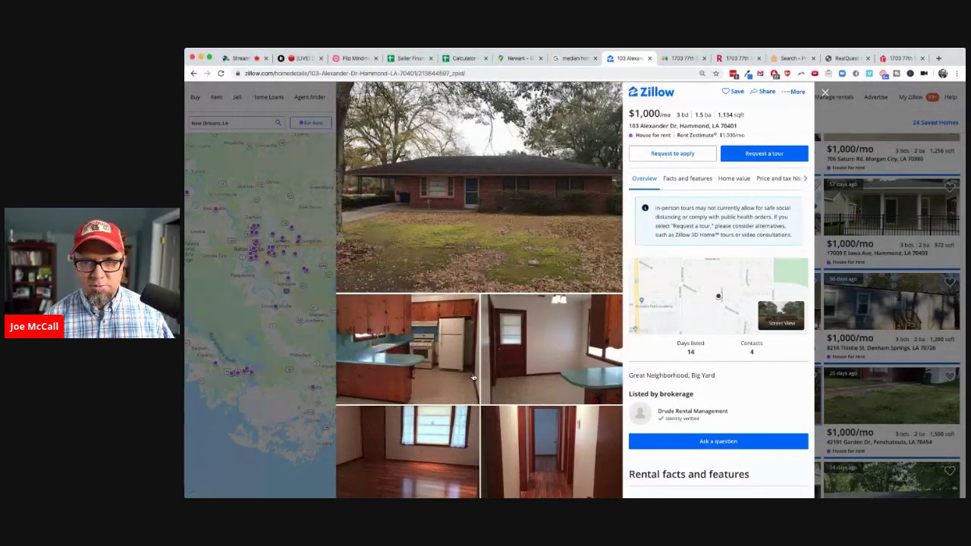
pyautogui.scroll(1, 473, 377)
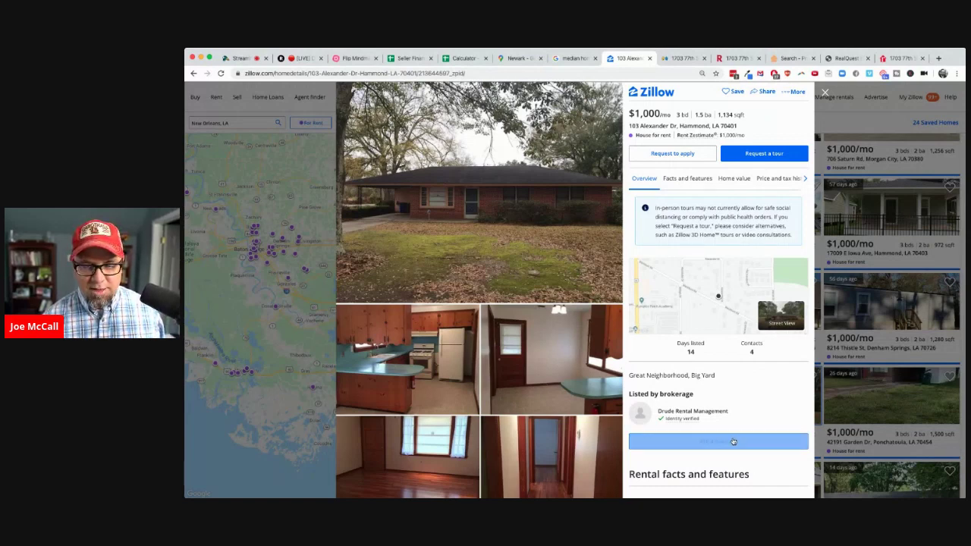
# Step: View the listing agent's contact details, then select the Hammond rental's full address
pyautogui.click(724, 441)
pyautogui.moveTo(578, 258); pyautogui.dragTo(543, 257)
pyautogui.click(596, 252)
pyautogui.moveTo(584, 243); pyautogui.dragTo(562, 255)
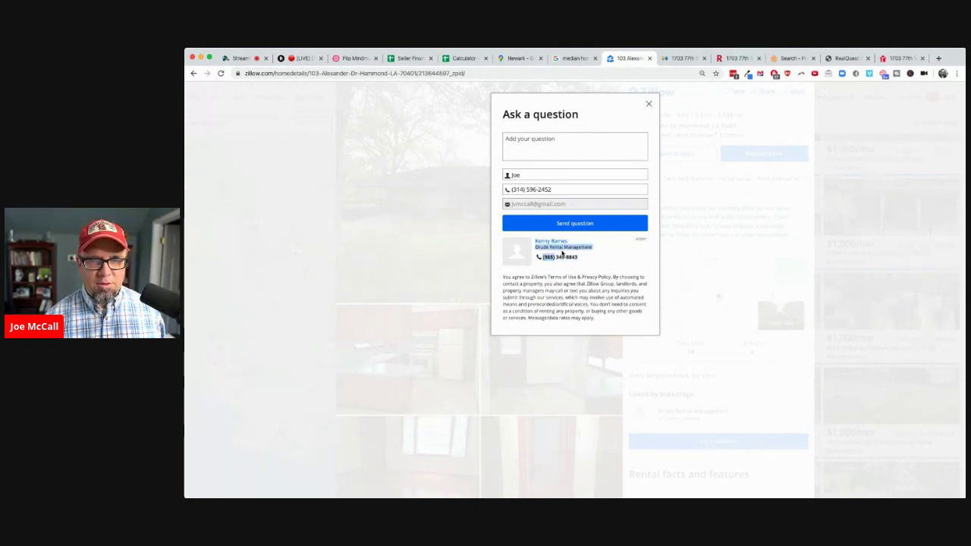
pyautogui.click(585, 253)
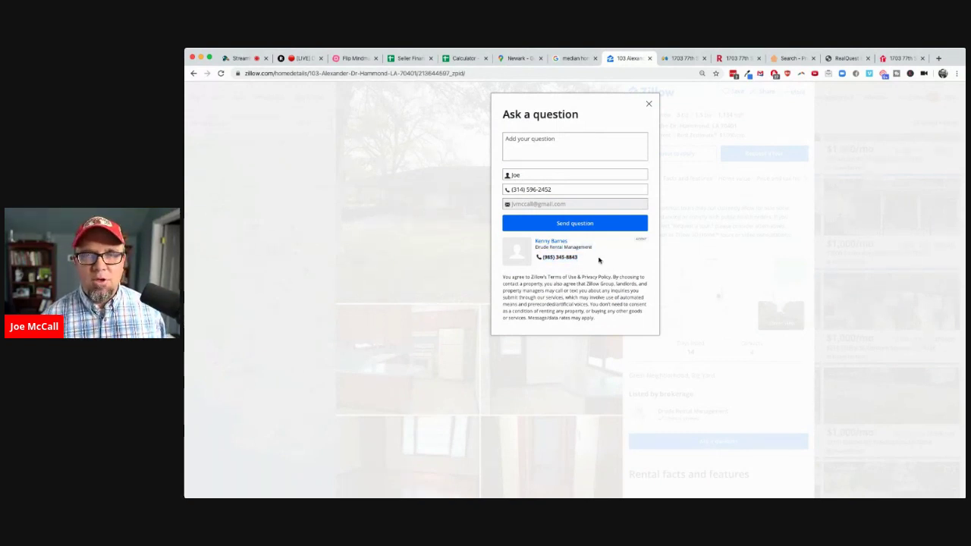
pyautogui.click(648, 104)
pyautogui.moveTo(743, 127); pyautogui.dragTo(629, 126)
pyautogui.press('super+c')
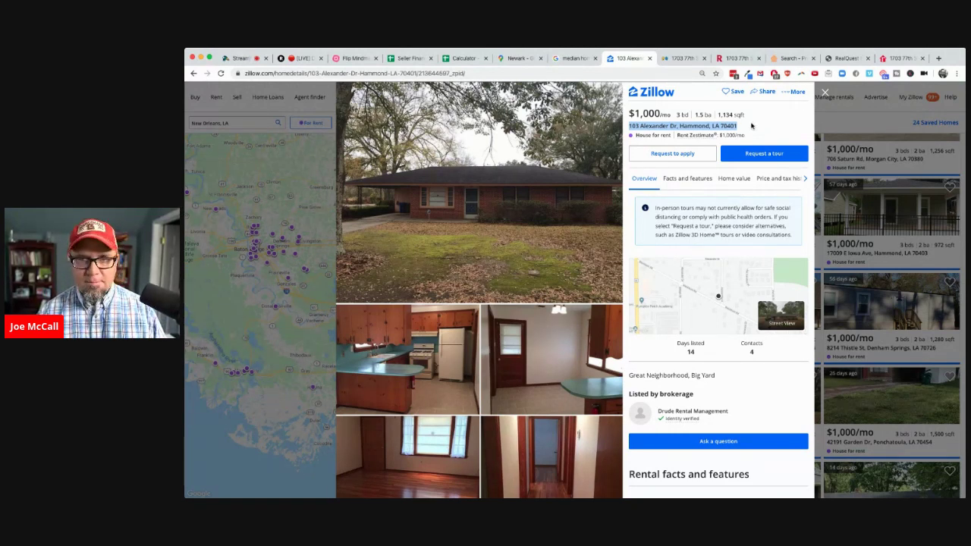
# Step: Search Redfin for the copied Hammond address and open its property page
pyautogui.click(740, 59)
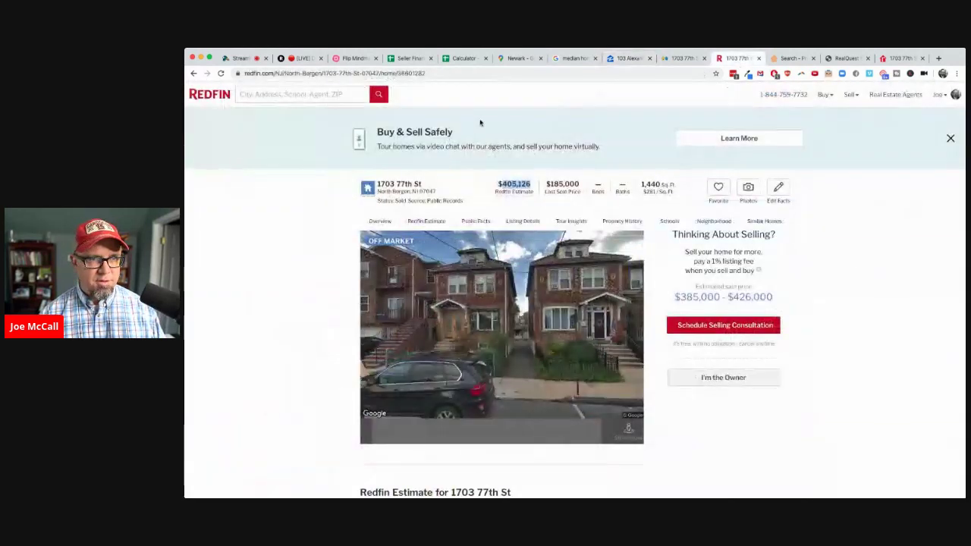
pyautogui.click(288, 93)
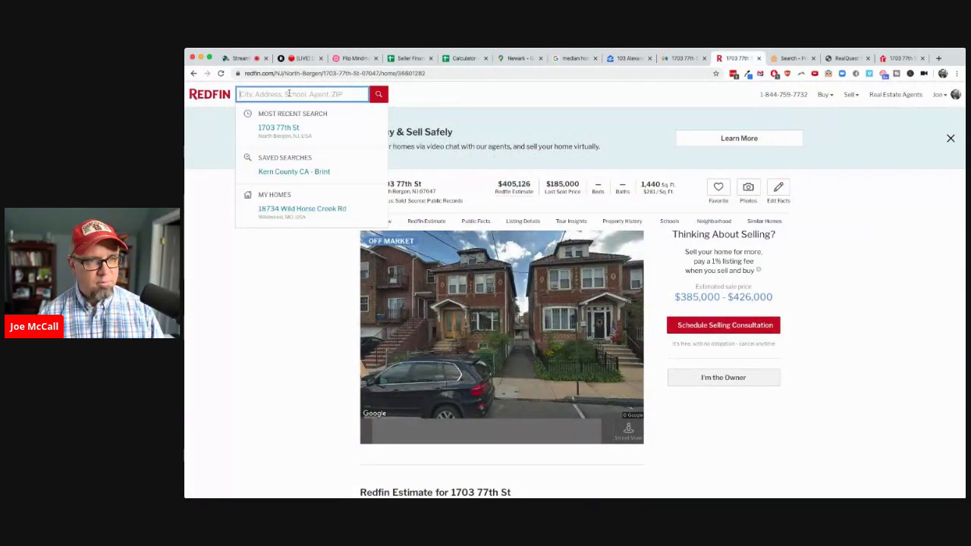
pyautogui.press('super+v')
pyautogui.click(278, 128)
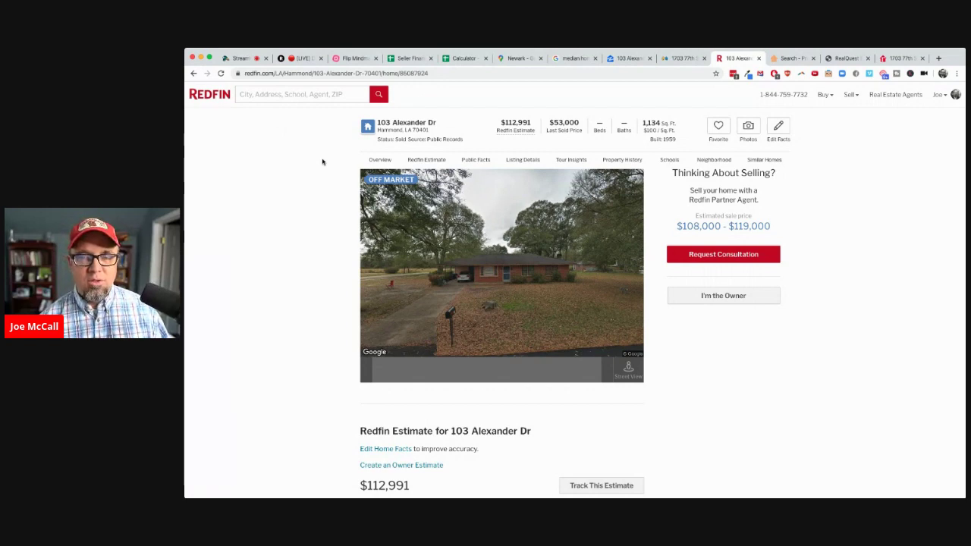
# Step: Scroll through the property page reviewing its $112,991 estimate and $53,000 last sale
pyautogui.scroll(-10, 305, 238)
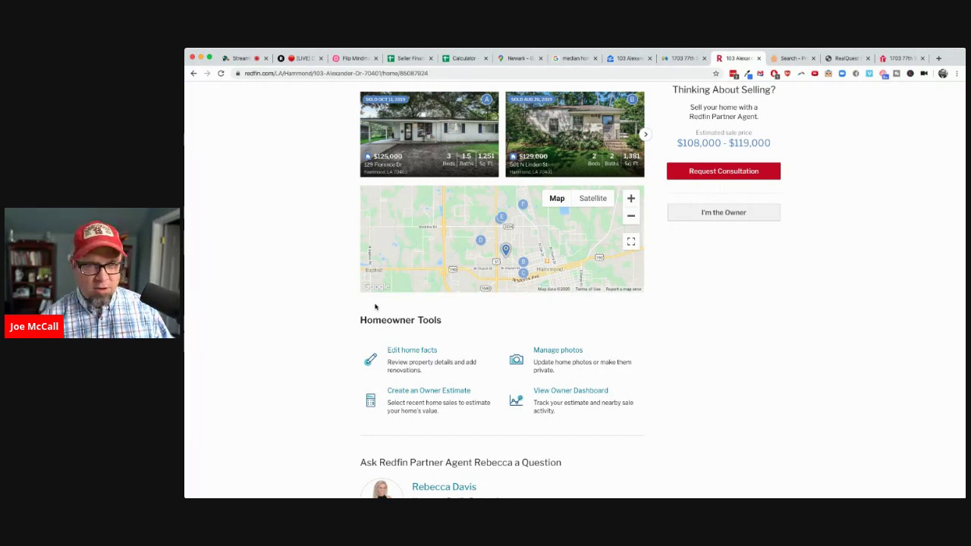
pyautogui.scroll(-10, 331, 320)
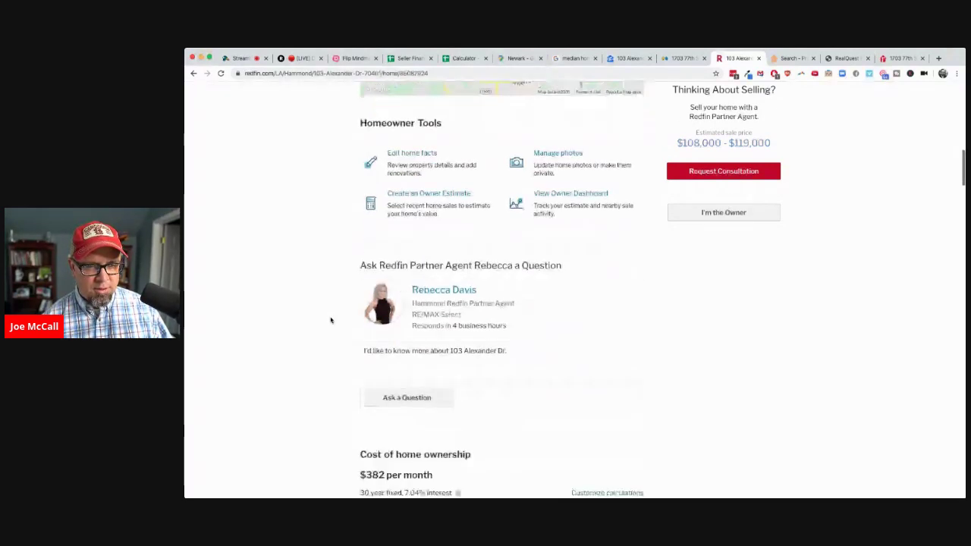
pyautogui.scroll(-3, 331, 320)
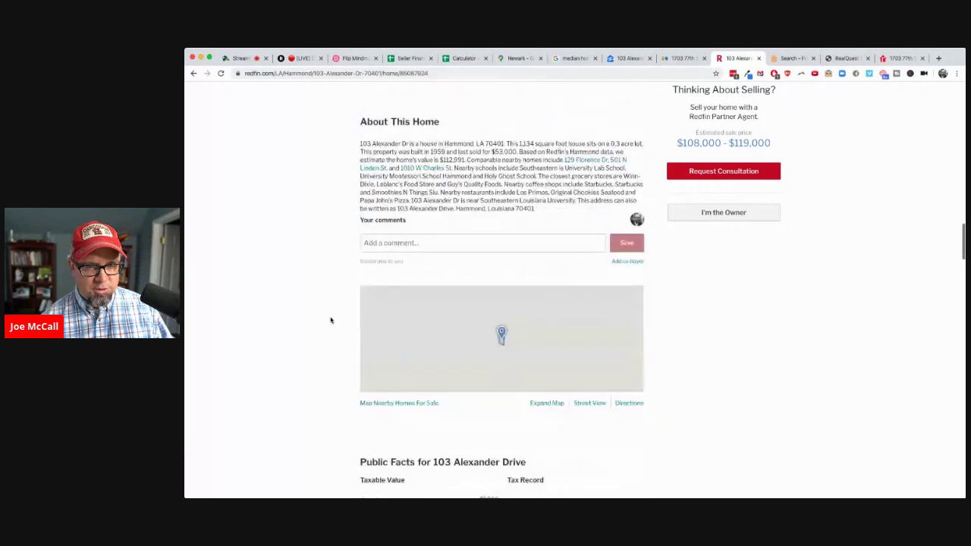
pyautogui.scroll(10, 304, 309)
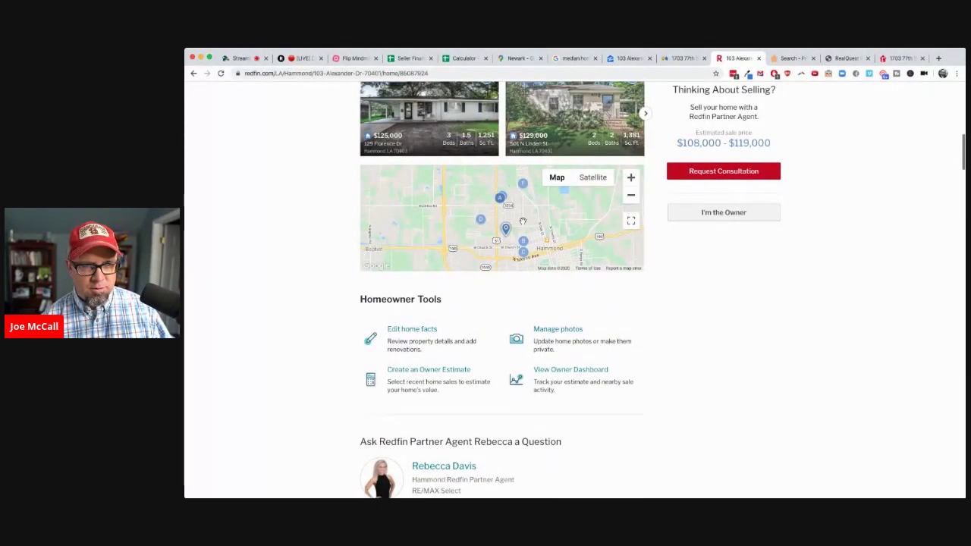
pyautogui.scroll(-10, 336, 376)
pyautogui.scroll(-5, 336, 377)
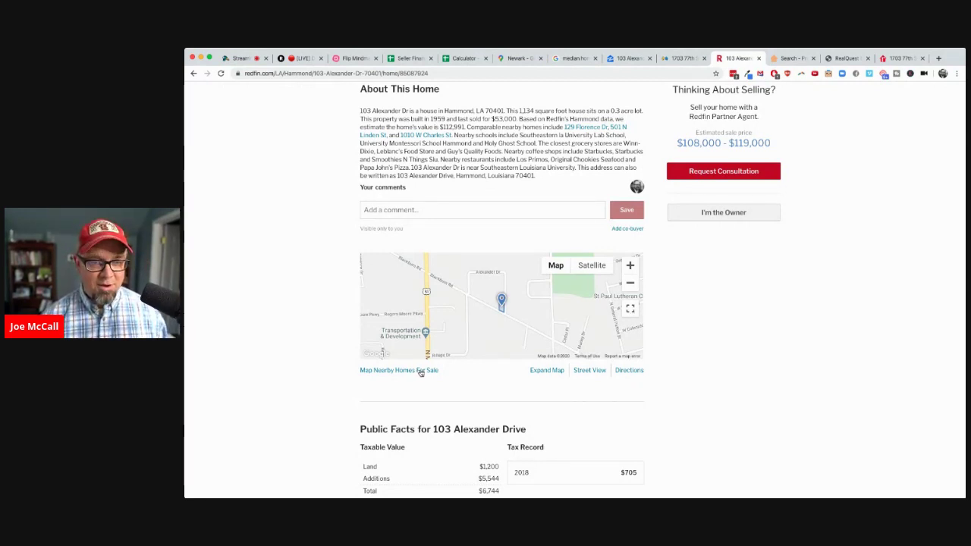
pyautogui.scroll(10, 421, 371)
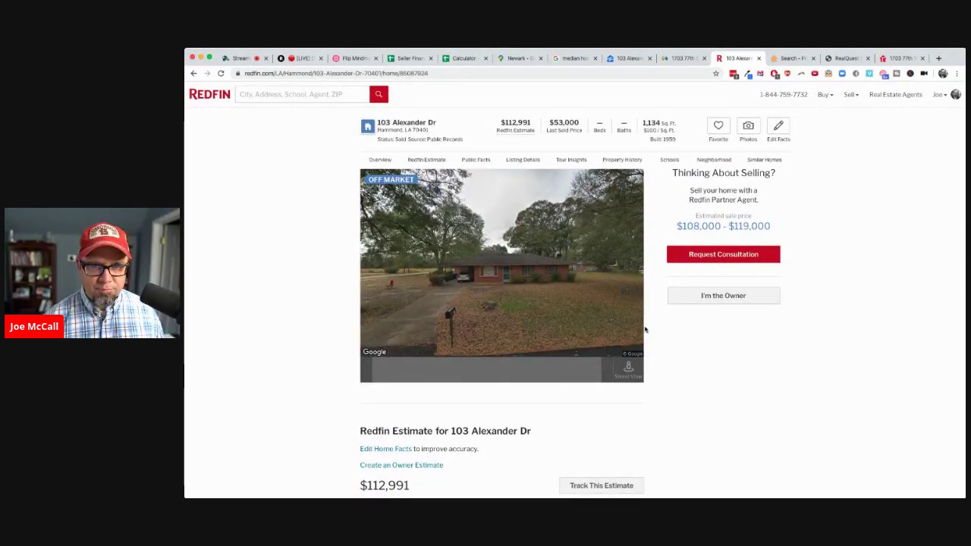
pyautogui.scroll(-10, 645, 329)
pyautogui.scroll(-6, 644, 330)
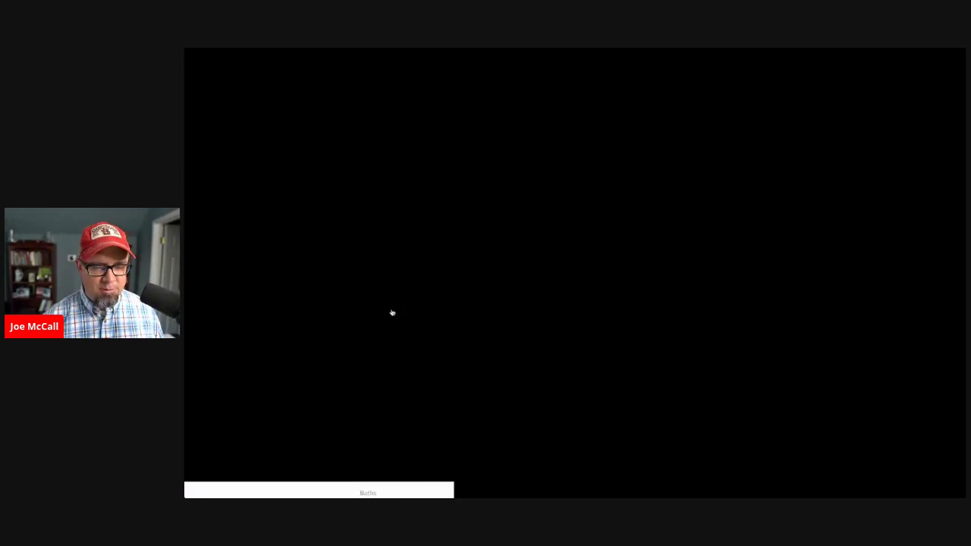
# Step: Map nearby ZIP 70401 homes for sale, sort by price lowest first, and zoom out
pyautogui.click(392, 309)
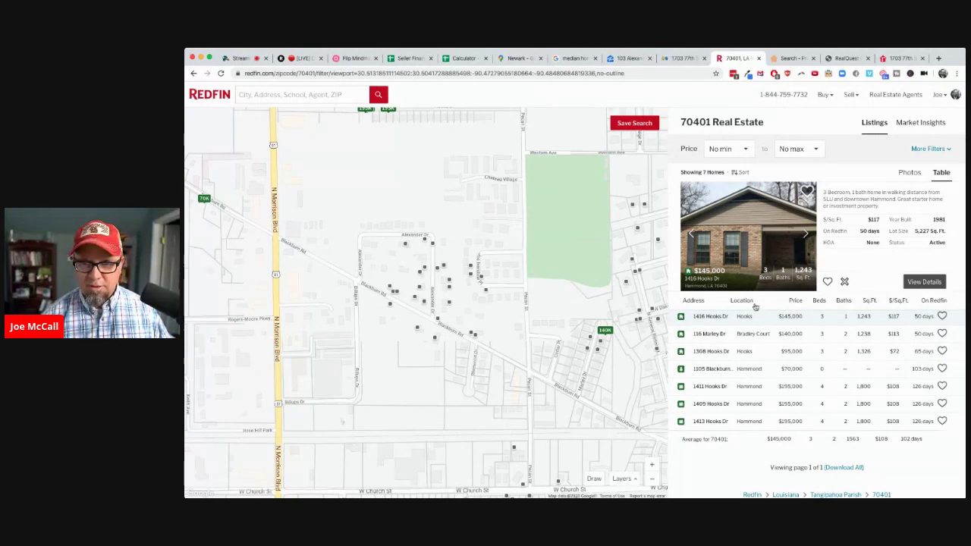
pyautogui.click(792, 302)
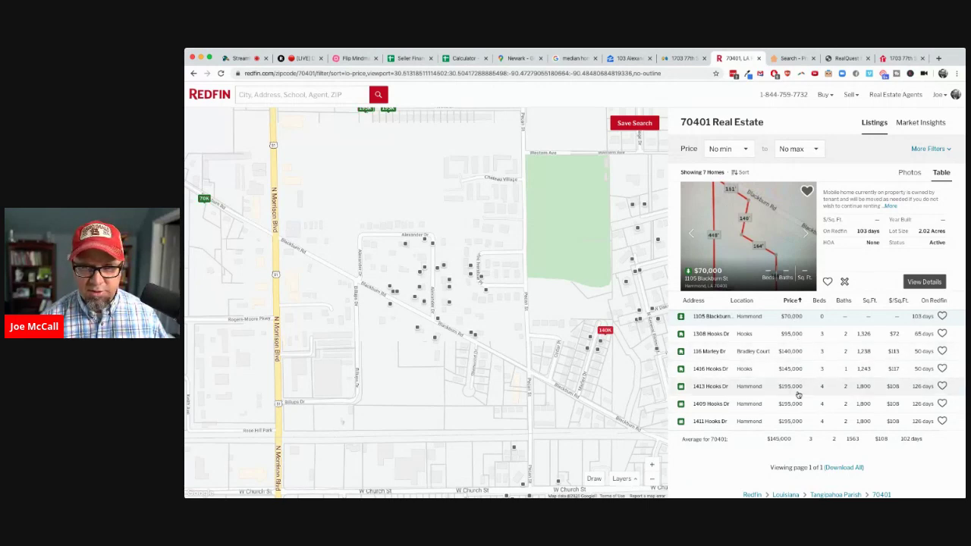
pyautogui.click(652, 478)
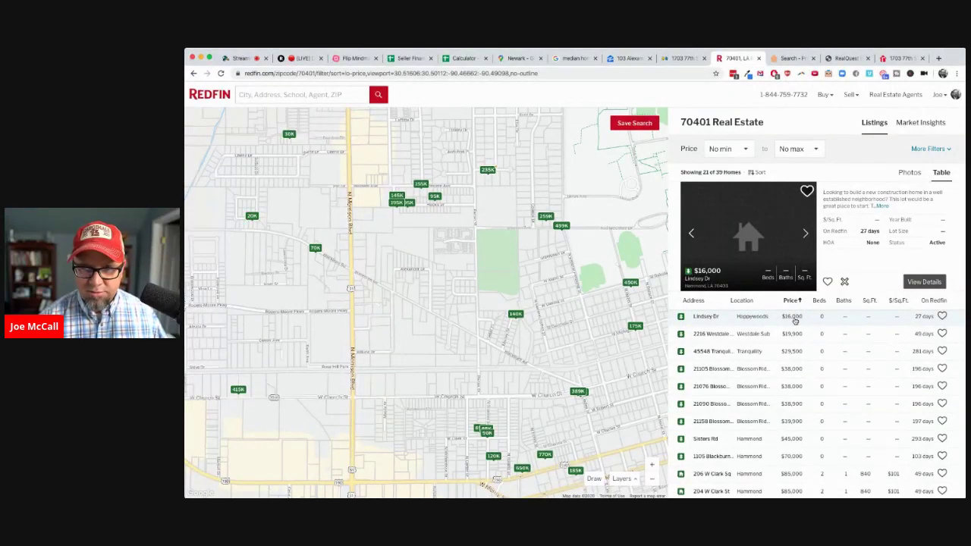
# Step: Filter the search to houses of 1,000 to 1,250 square feet
pyautogui.click(928, 150)
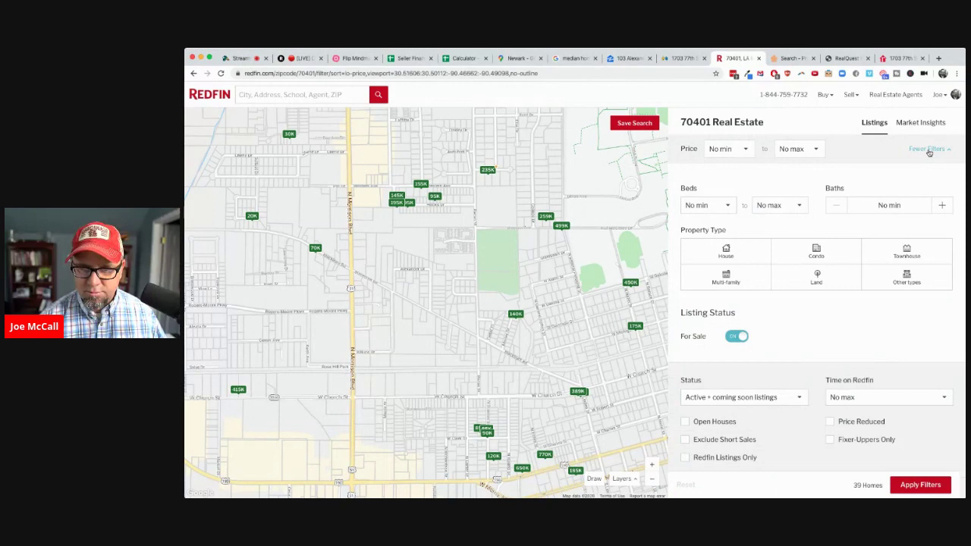
pyautogui.click(735, 254)
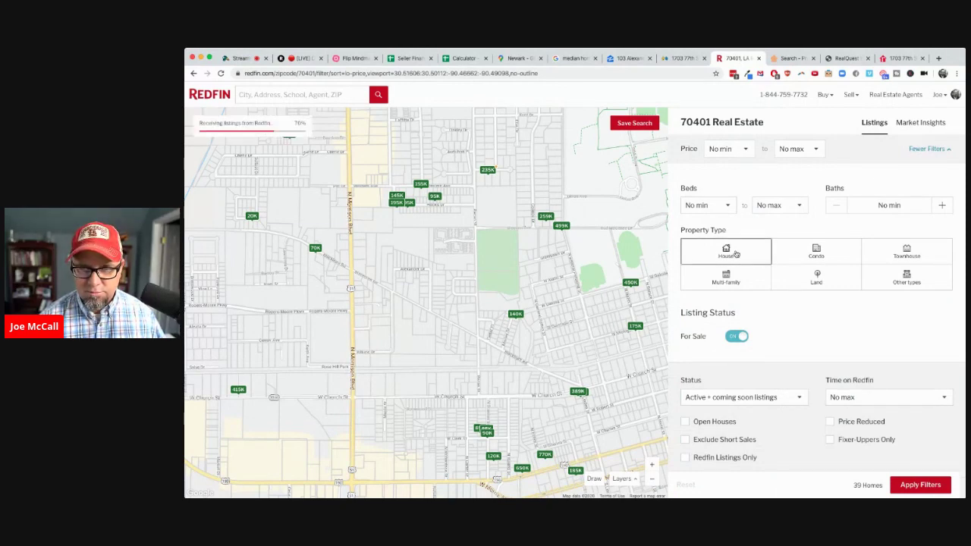
pyautogui.scroll(-2, 773, 338)
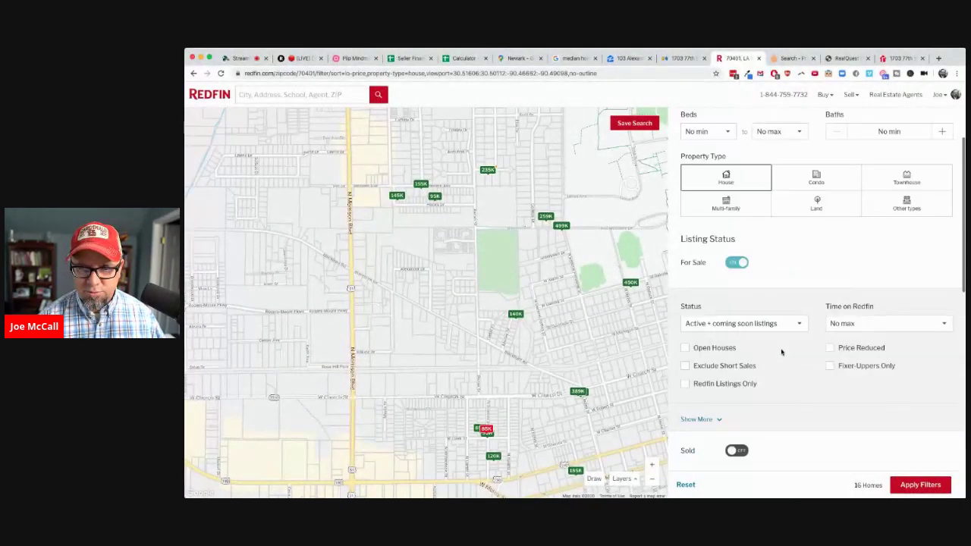
pyautogui.click(627, 59)
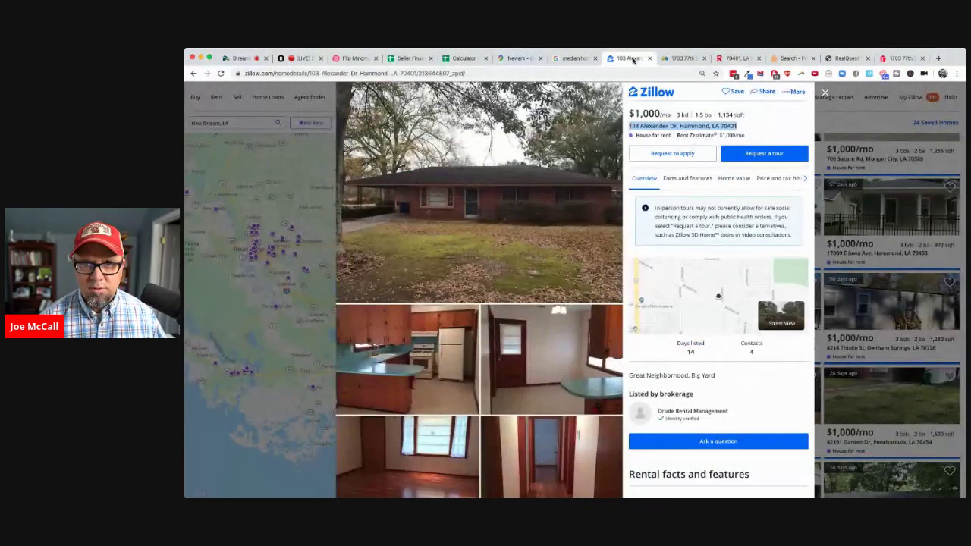
pyautogui.click(737, 58)
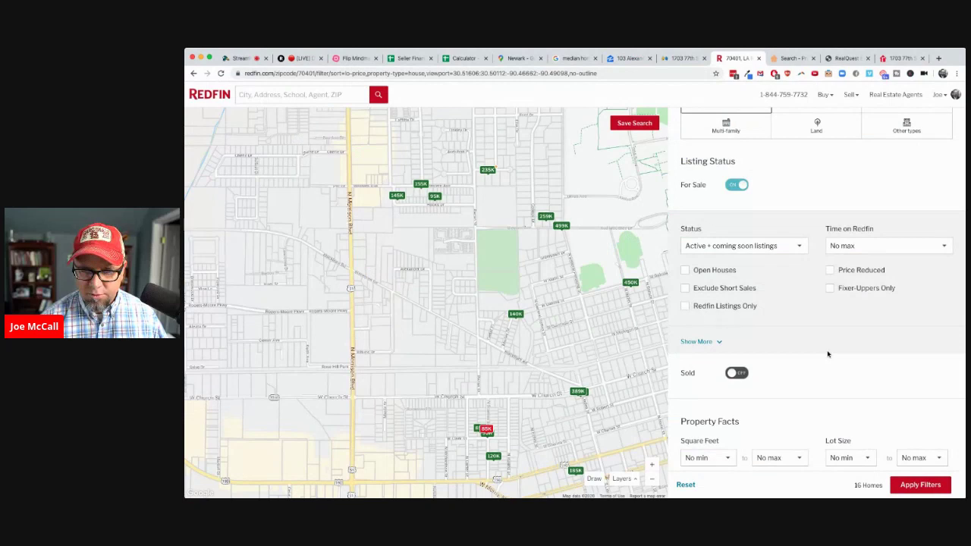
pyautogui.scroll(-2, 827, 354)
pyautogui.click(721, 311)
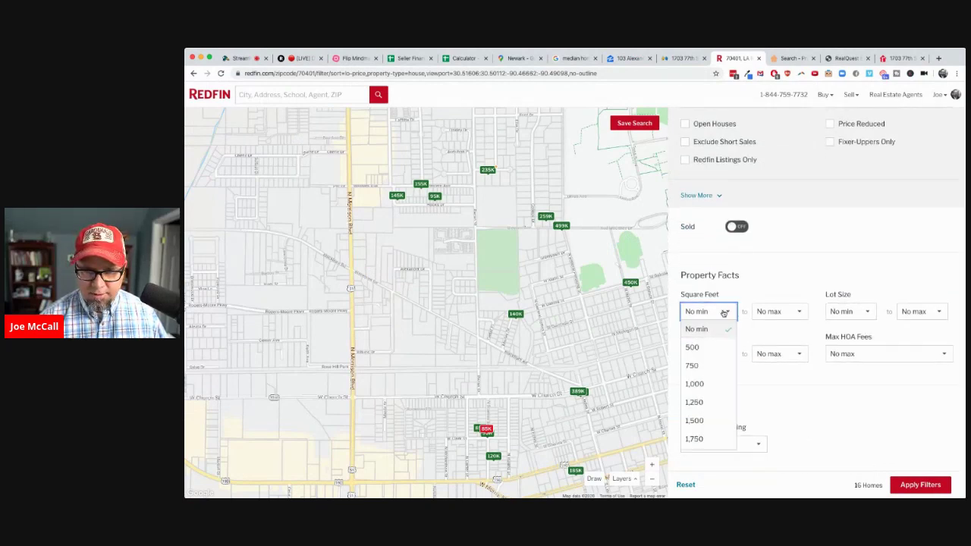
pyautogui.click(708, 384)
pyautogui.click(800, 314)
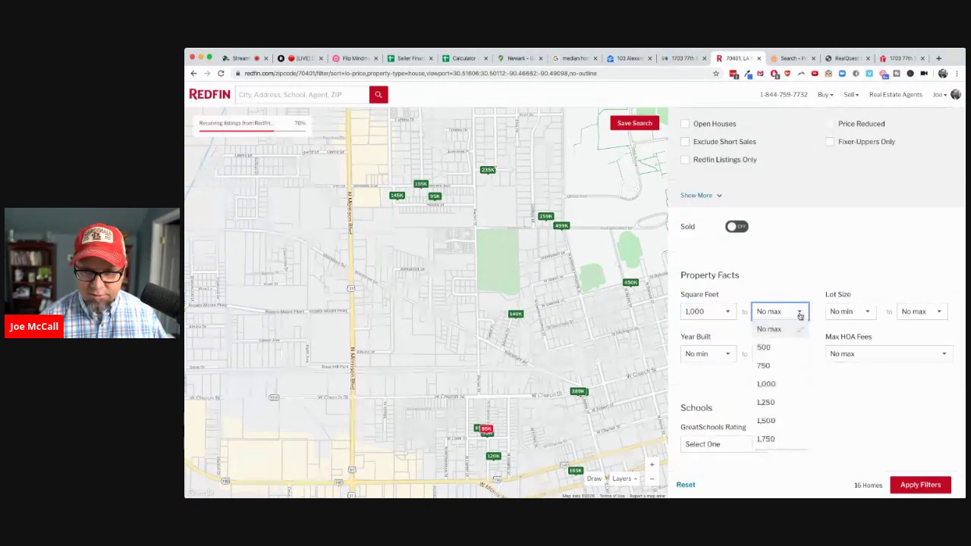
pyautogui.scroll(-3, 781, 357)
pyautogui.click(779, 349)
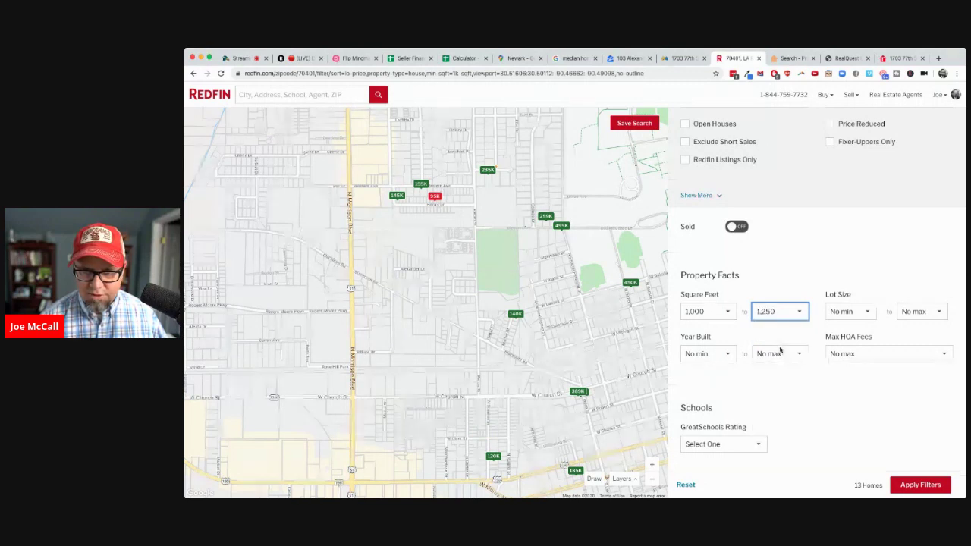
pyautogui.click(921, 484)
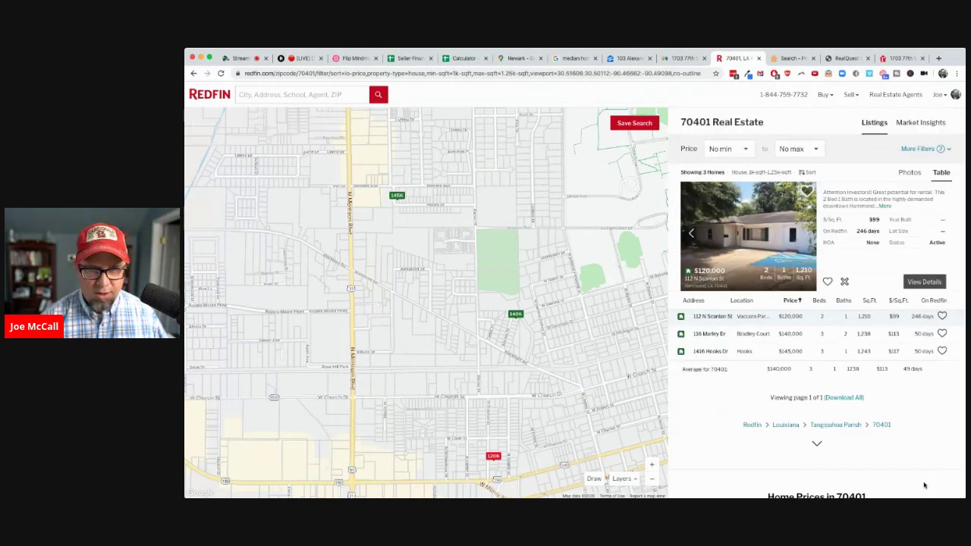
# Step: Widen the map and raise the maximum size to 1,500 square feet
pyautogui.click(653, 480)
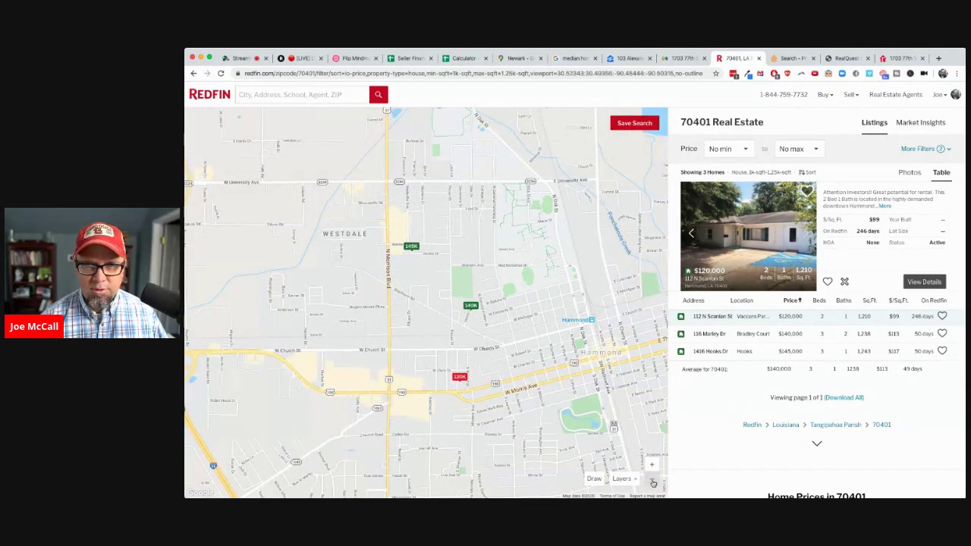
pyautogui.click(919, 149)
pyautogui.scroll(-5, 819, 370)
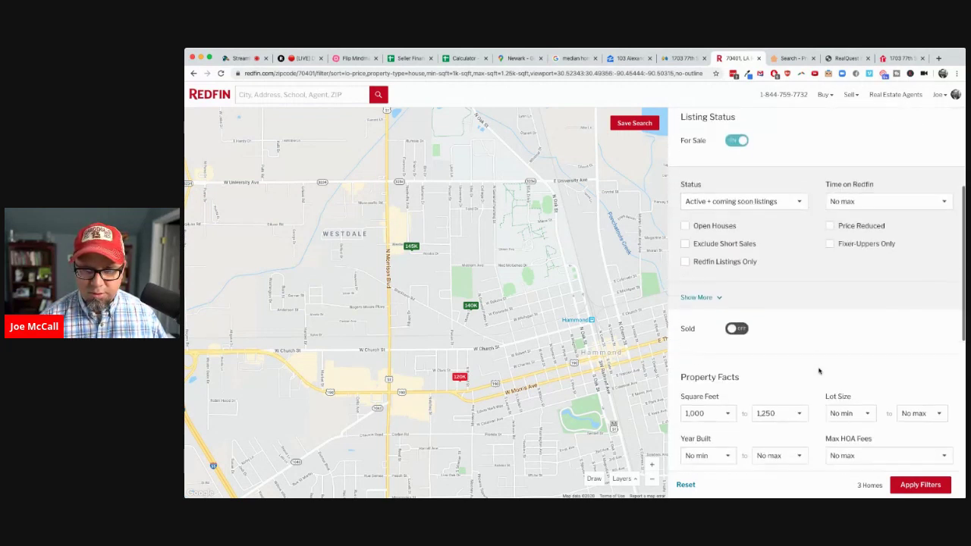
pyautogui.click(766, 362)
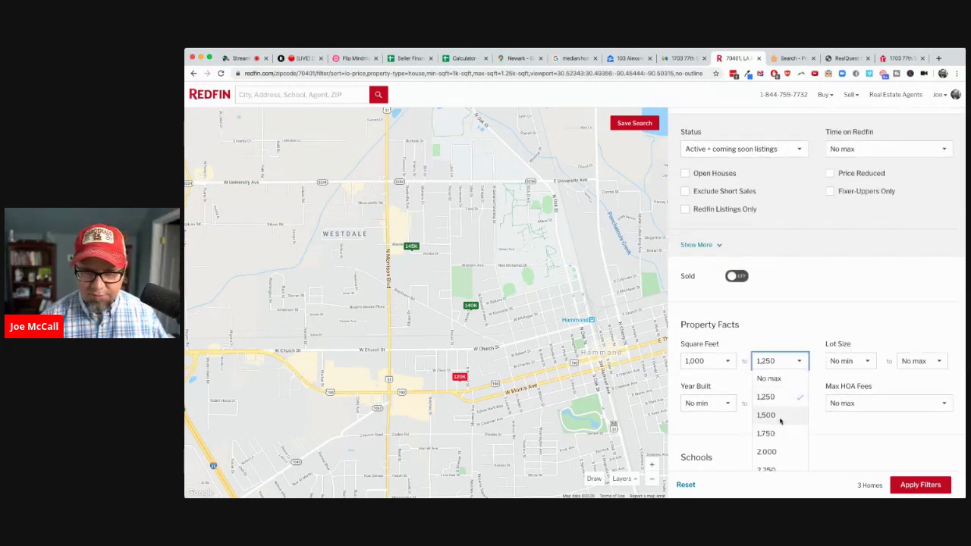
pyautogui.click(767, 415)
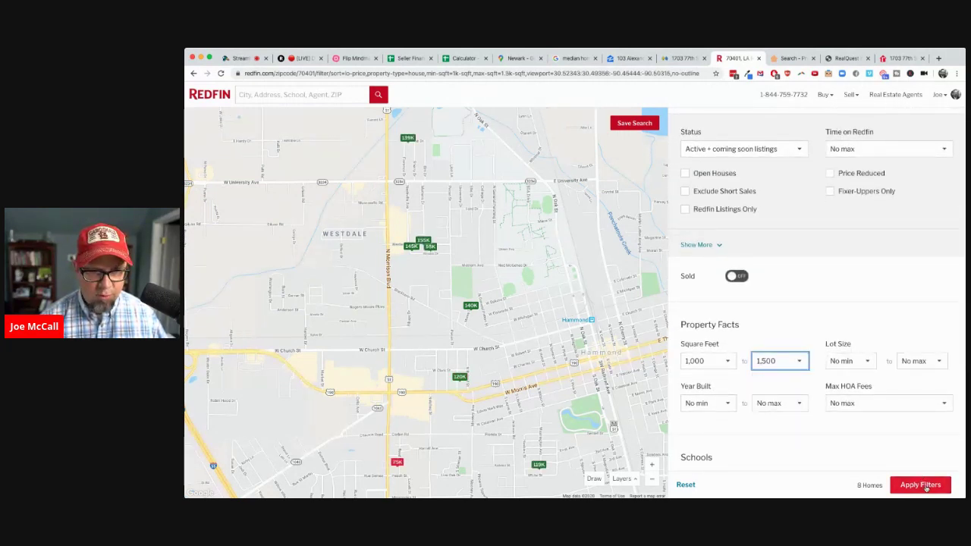
pyautogui.click(925, 486)
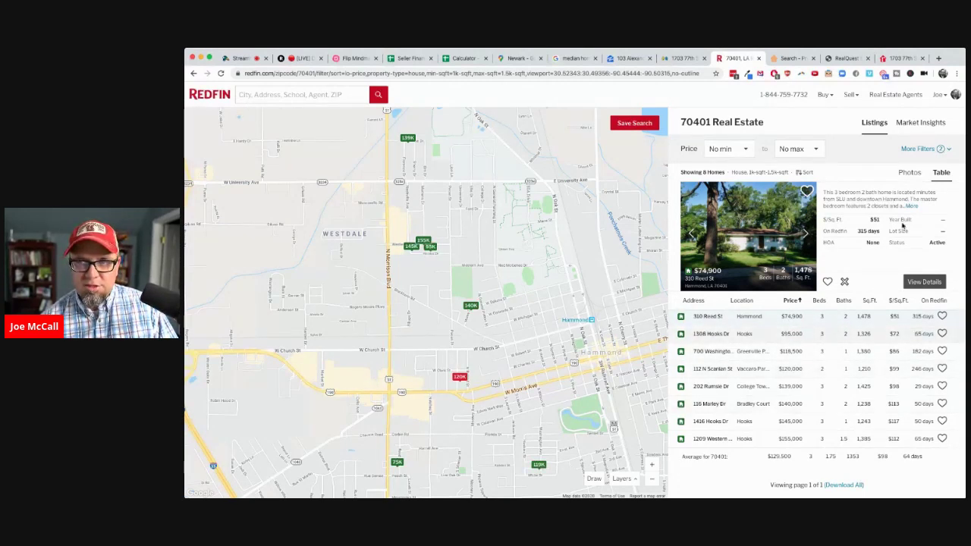
# Step: Filter Redfin to homes sold in the last 1 year instead of for sale, then zoom the map in
pyautogui.click(927, 149)
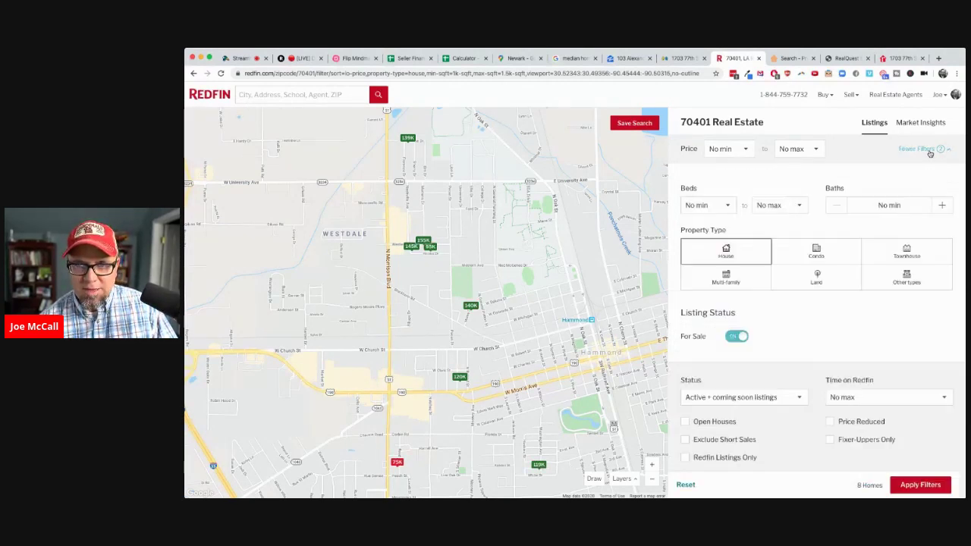
pyautogui.click(733, 337)
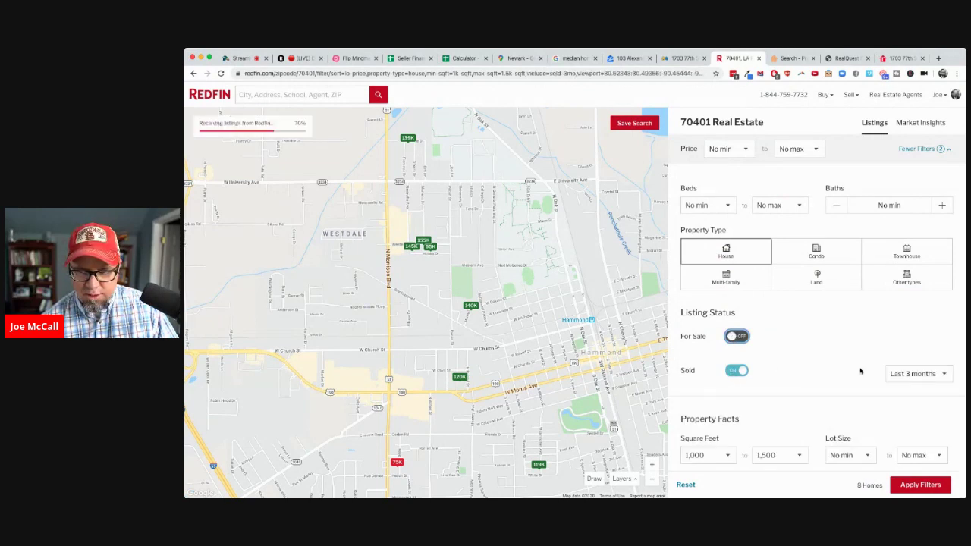
pyautogui.click(903, 371)
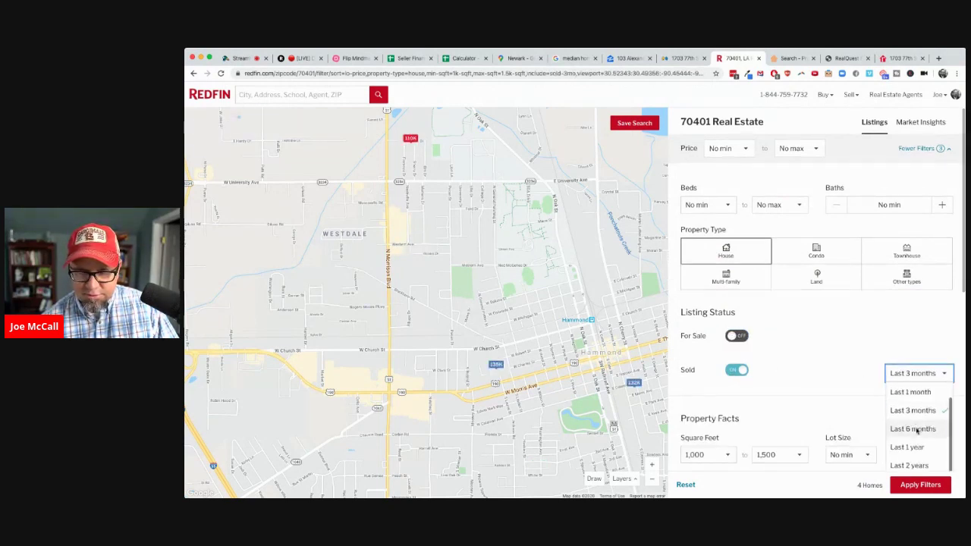
pyautogui.click(915, 430)
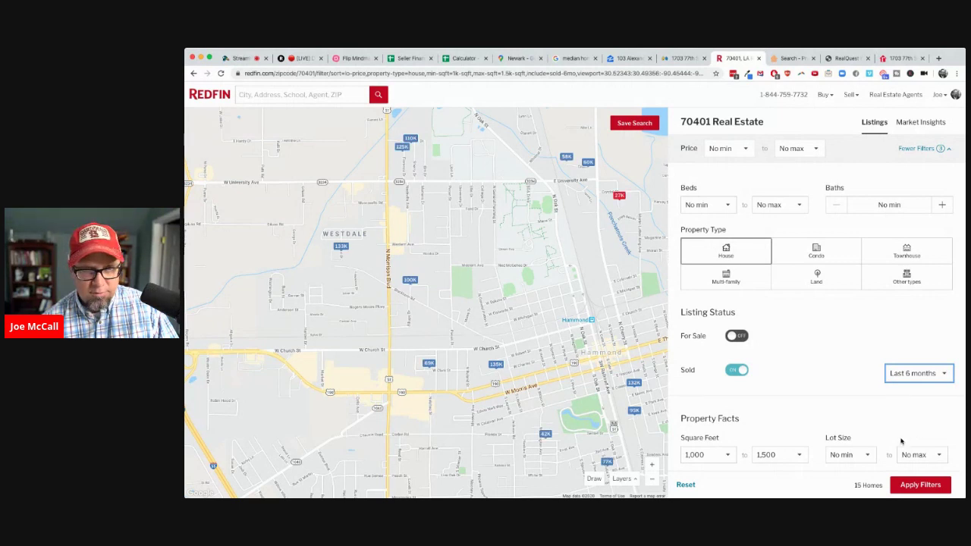
pyautogui.click(929, 377)
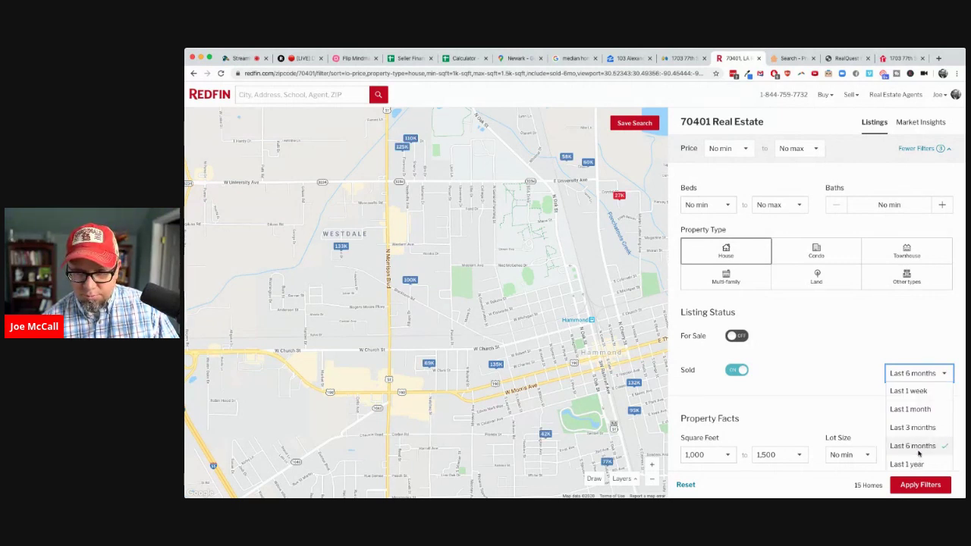
pyautogui.click(918, 461)
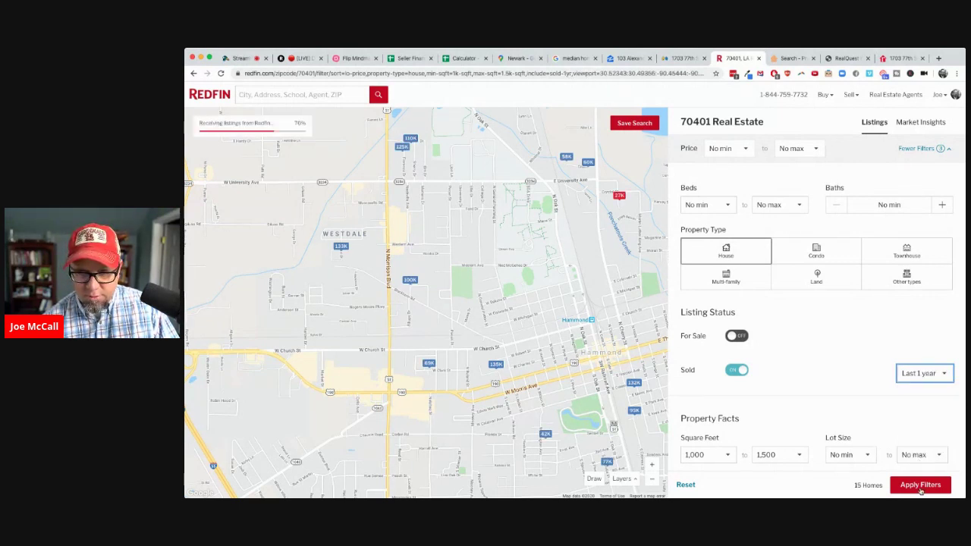
pyautogui.click(922, 487)
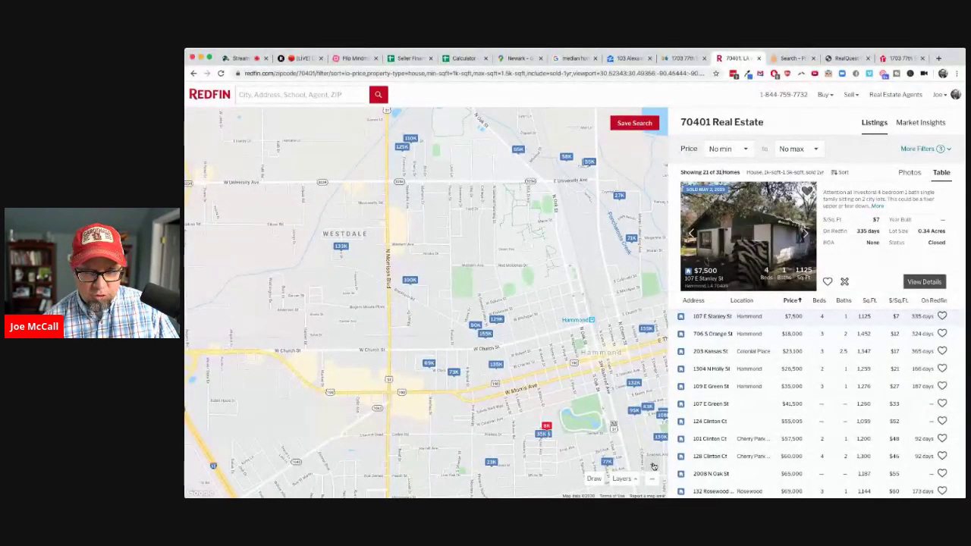
pyautogui.click(651, 464)
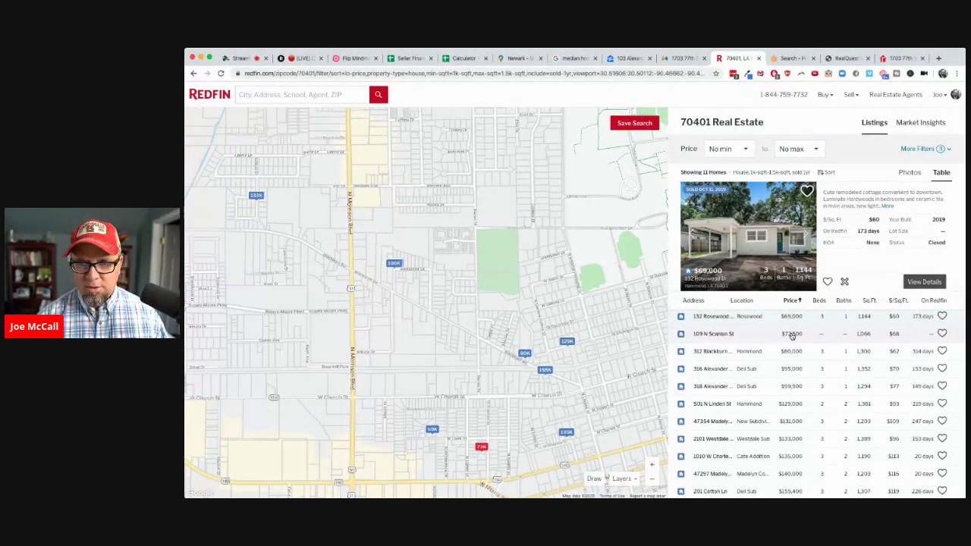
# Step: Preview the $72,500 and $69,000 sold homes, paging through the $69,000 home's photos
pyautogui.click(791, 334)
pyautogui.click(792, 318)
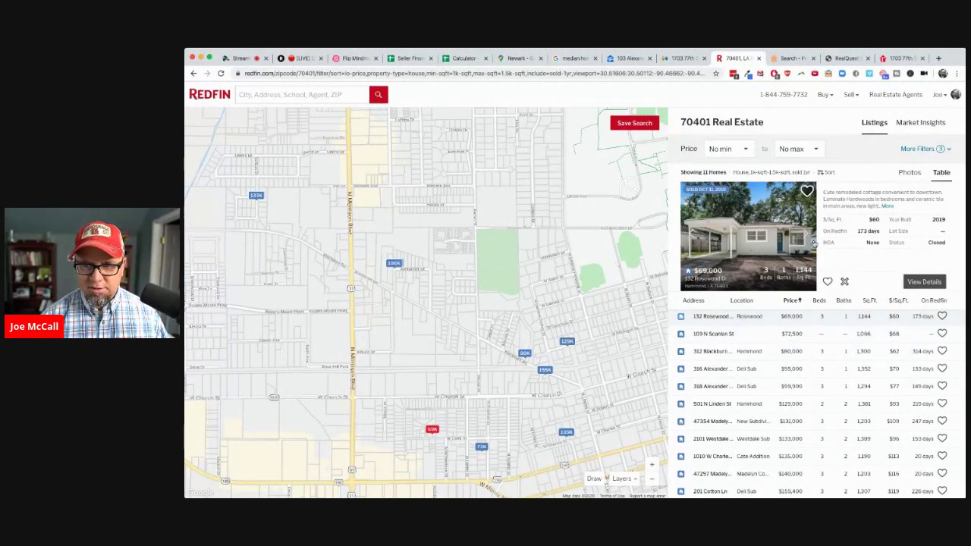
pyautogui.click(808, 237)
pyautogui.click(809, 238)
pyautogui.click(808, 238)
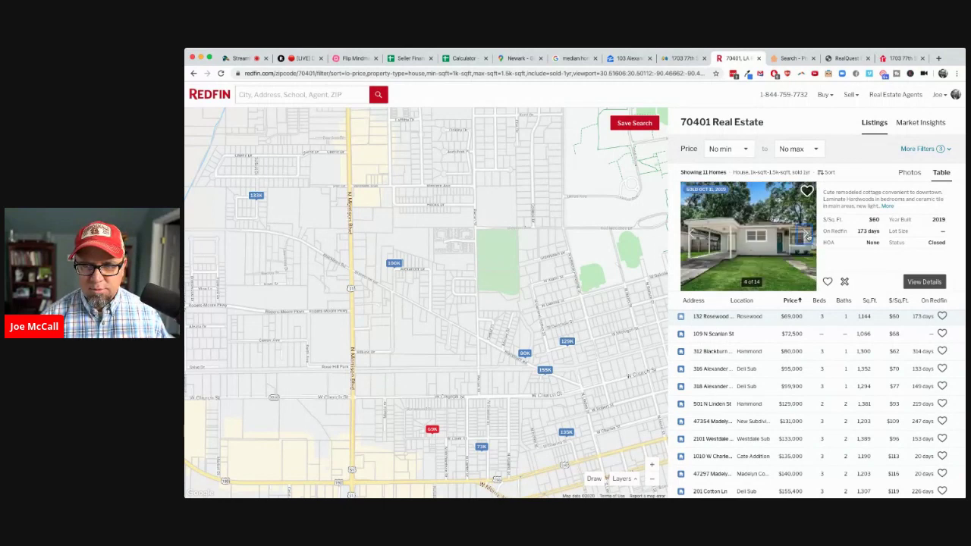
pyautogui.click(808, 237)
pyautogui.click(808, 237)
pyautogui.click(808, 238)
pyautogui.click(791, 335)
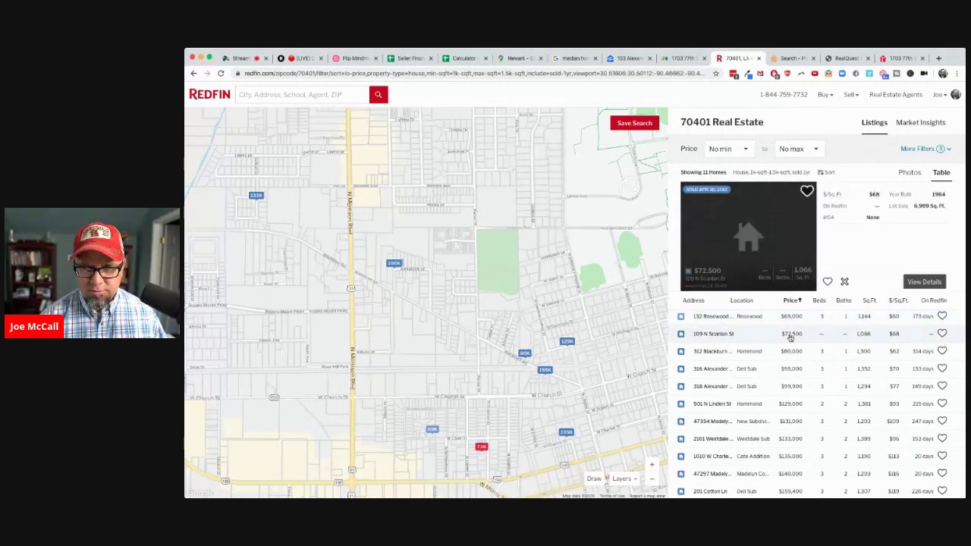
# Step: Preview the $80,000 sold home and its photos, then return to the Seller Financing calculator
pyautogui.click(790, 353)
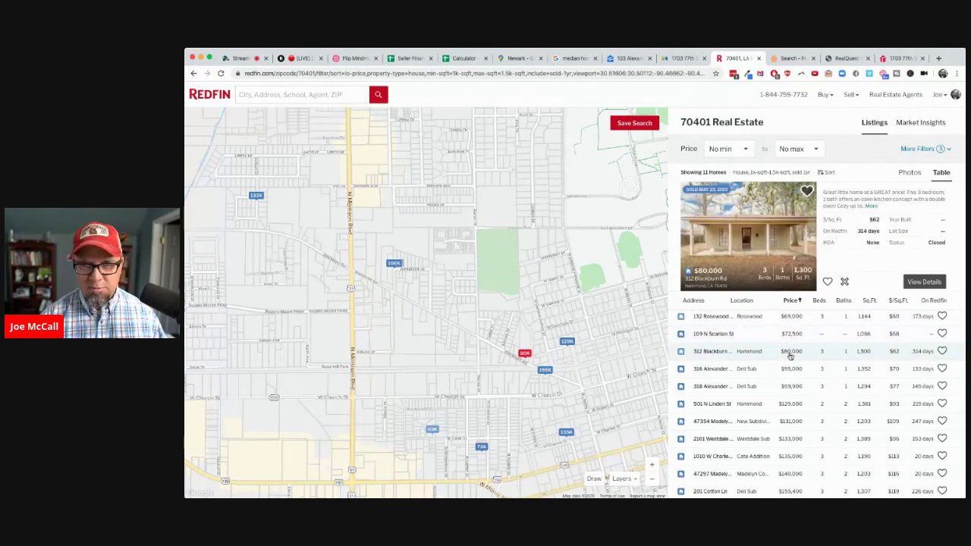
pyautogui.click(806, 235)
pyautogui.click(807, 235)
pyautogui.click(807, 235)
pyautogui.click(807, 235)
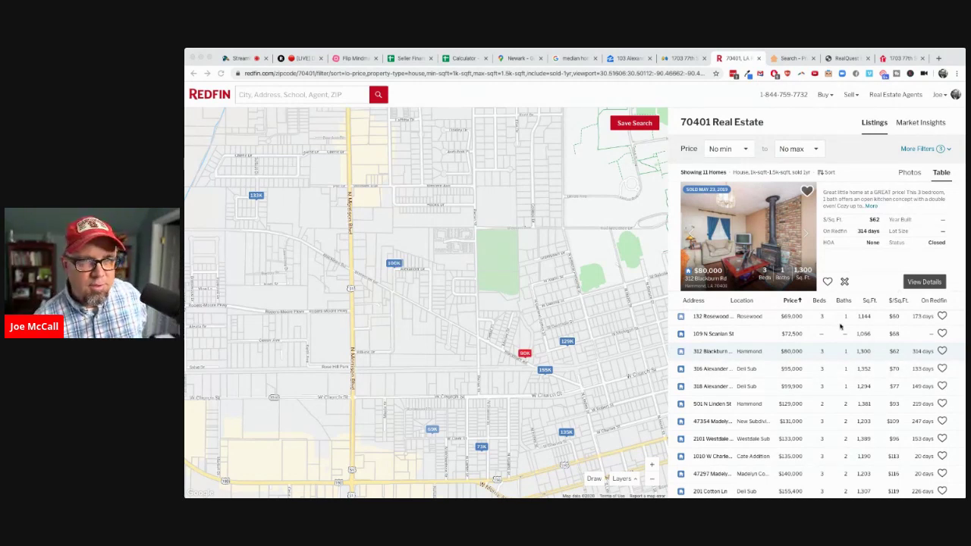
pyautogui.click(410, 58)
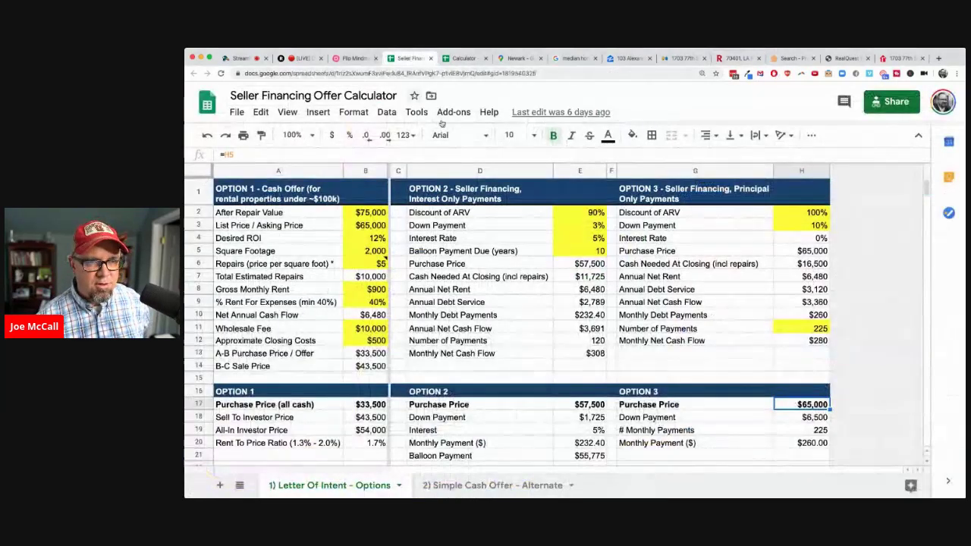
# Step: Set After Repair Value to $100,000 and asking price to $80,000, checking the Zillow rental listing
pyautogui.click(628, 59)
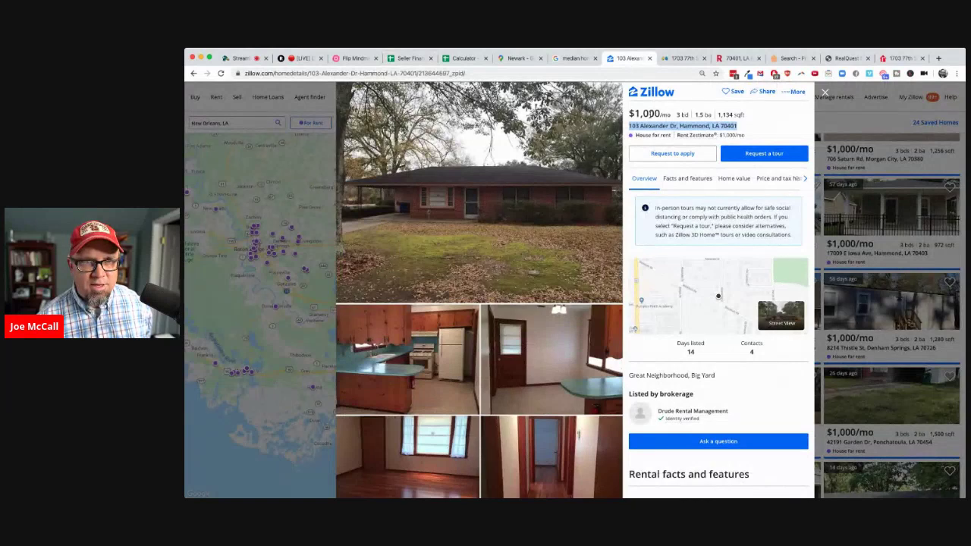
pyautogui.click(409, 58)
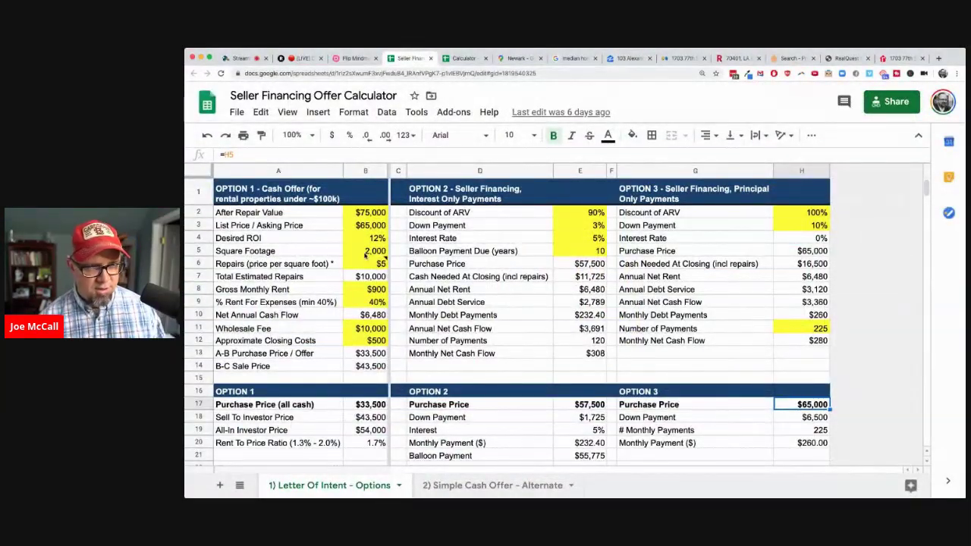
pyautogui.click(369, 217)
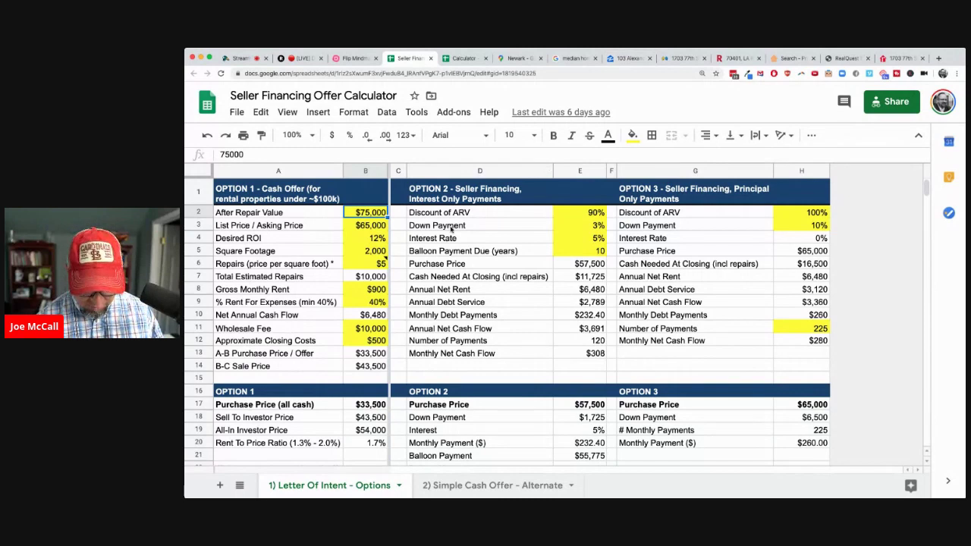
pyautogui.write('100000')
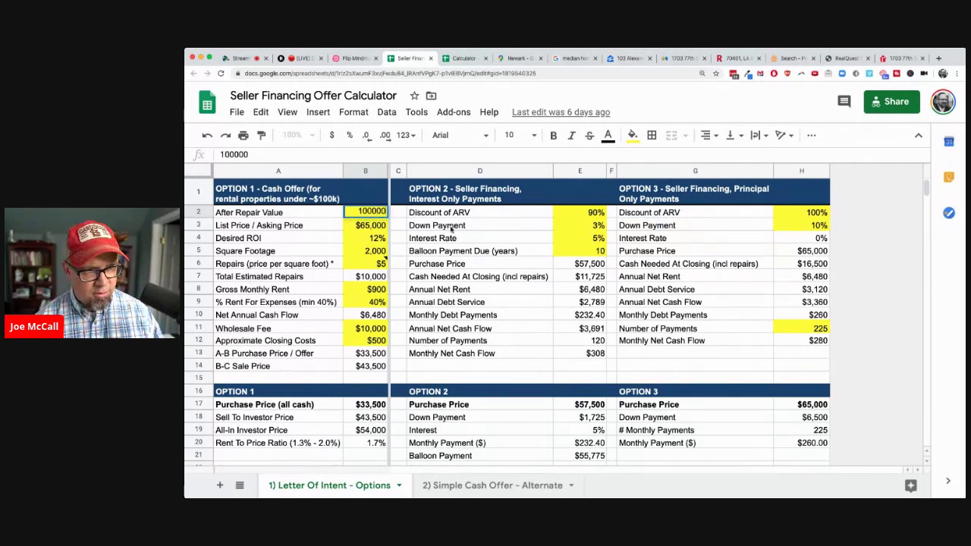
pyautogui.press('Return')
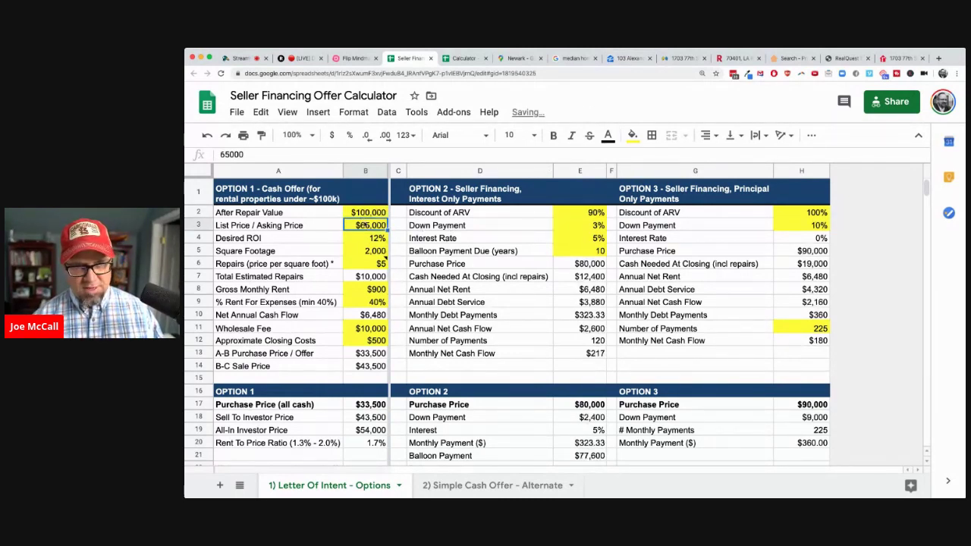
pyautogui.moveTo(382, 261)
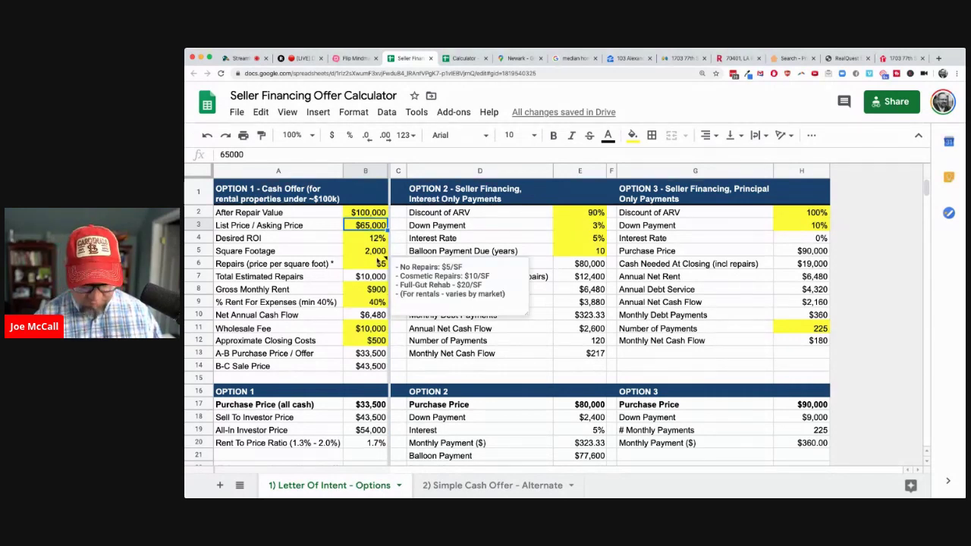
pyautogui.write('80000')
pyautogui.press('Return')
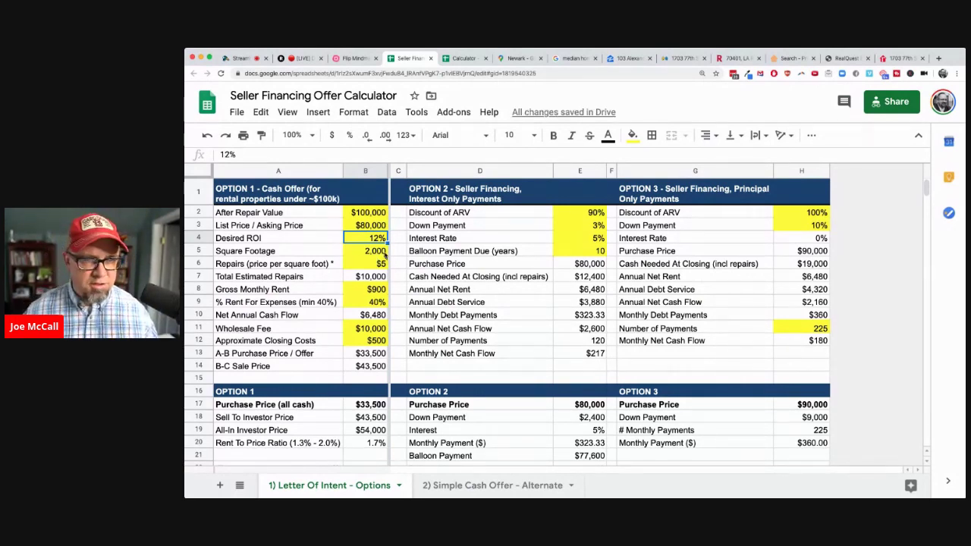
pyautogui.click(622, 59)
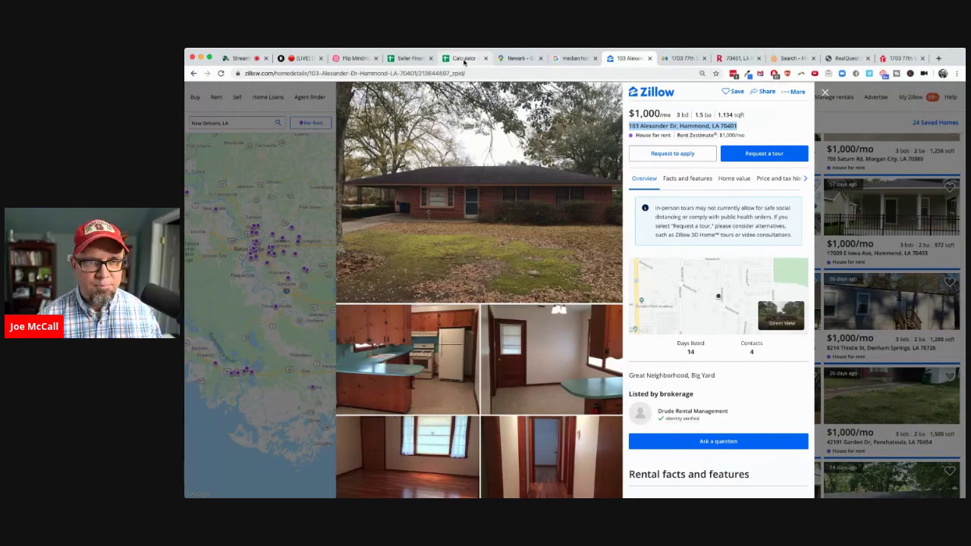
# Step: Enter 1,100 square feet in B5 and $1,000 gross monthly rent in B8
pyautogui.click(410, 59)
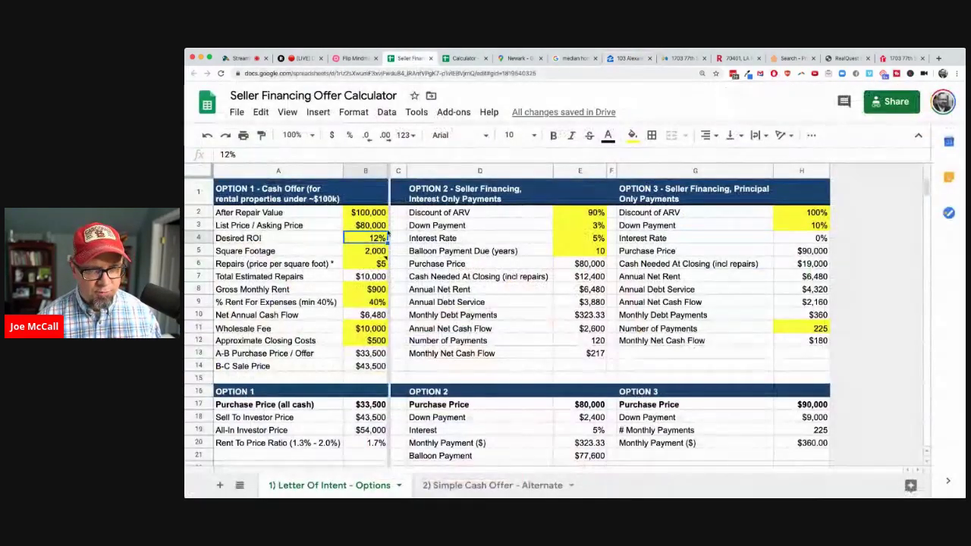
pyautogui.click(383, 253)
pyautogui.write('1100')
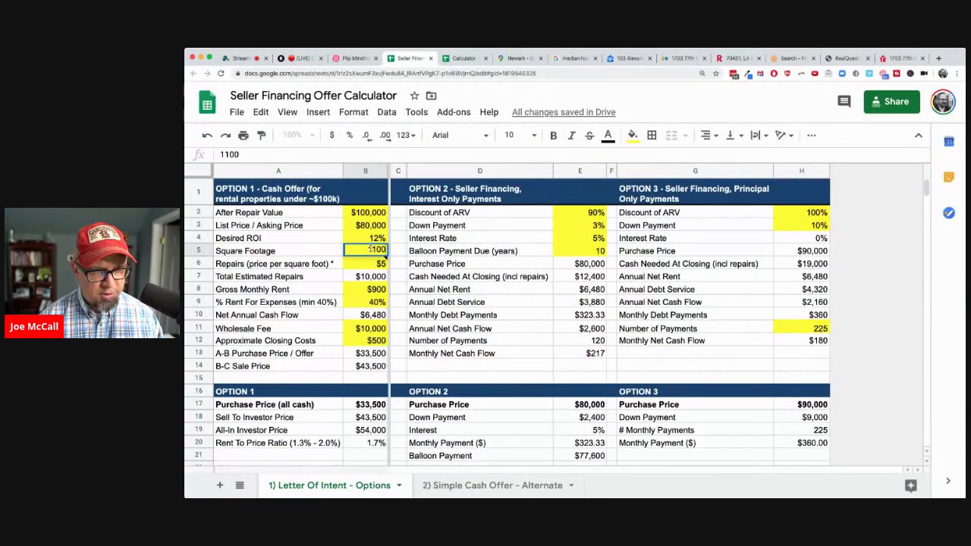
pyautogui.press('Return')
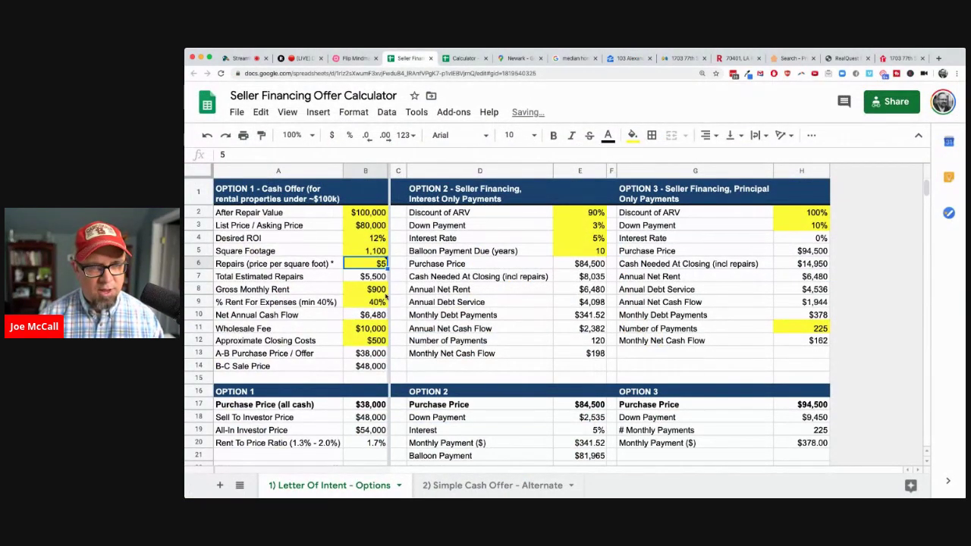
pyautogui.moveTo(378, 264)
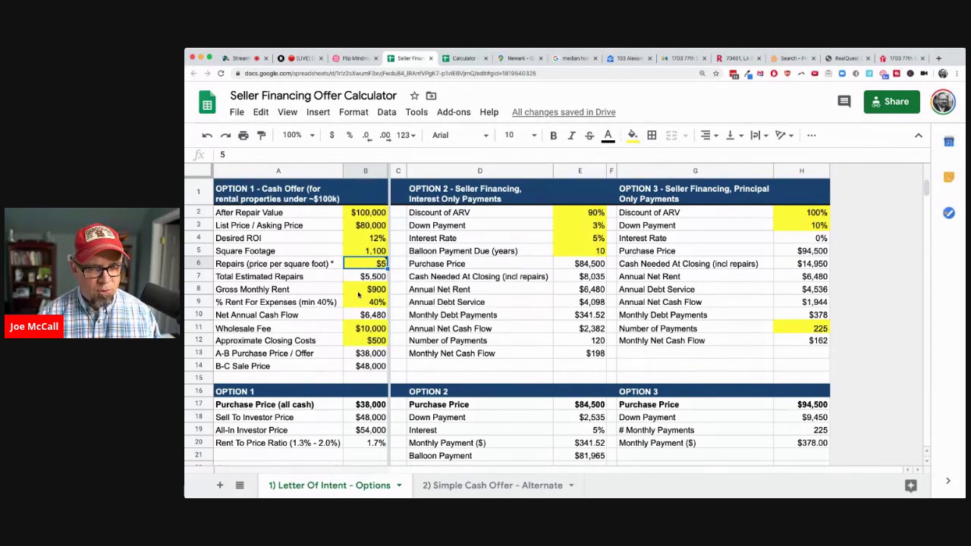
pyautogui.click(362, 292)
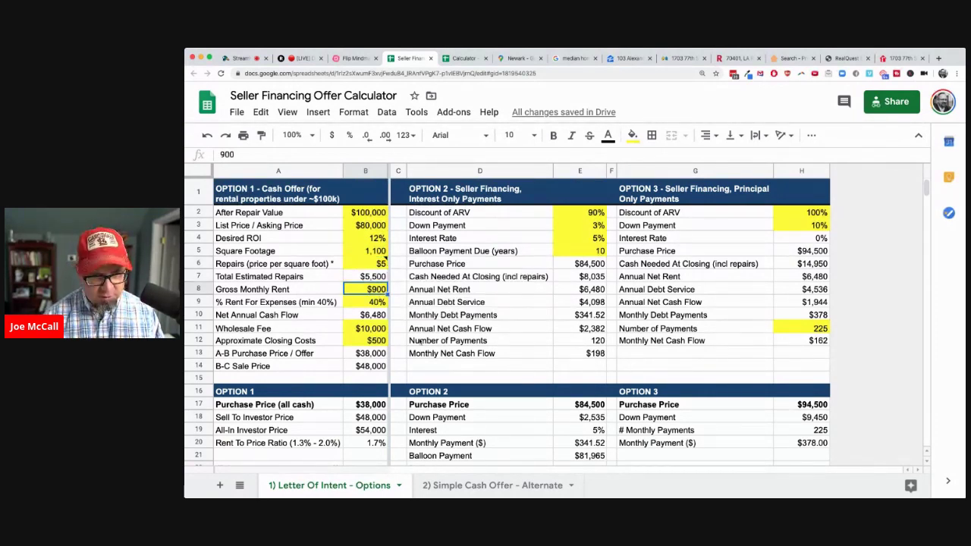
pyautogui.write('1000')
pyautogui.press('Return')
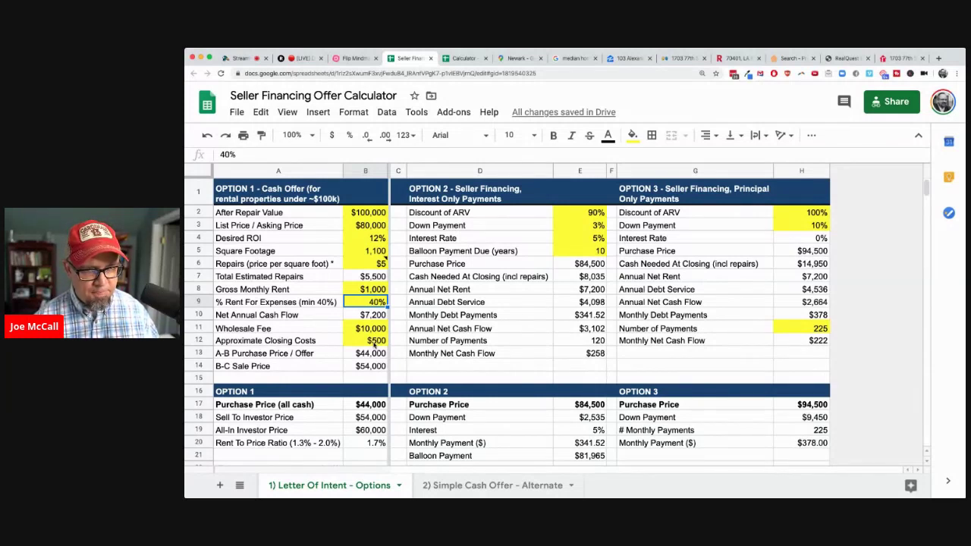
pyautogui.press('Down')
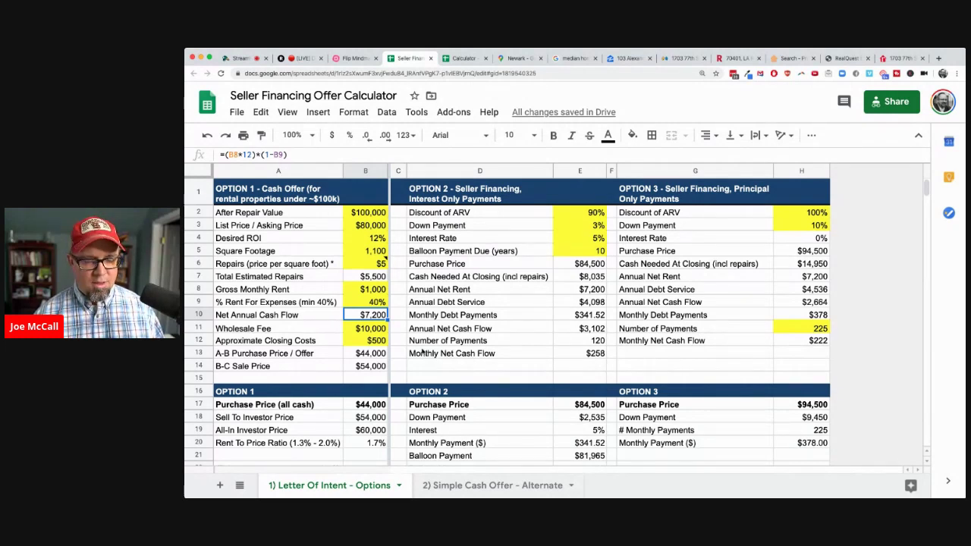
pyautogui.click(357, 328)
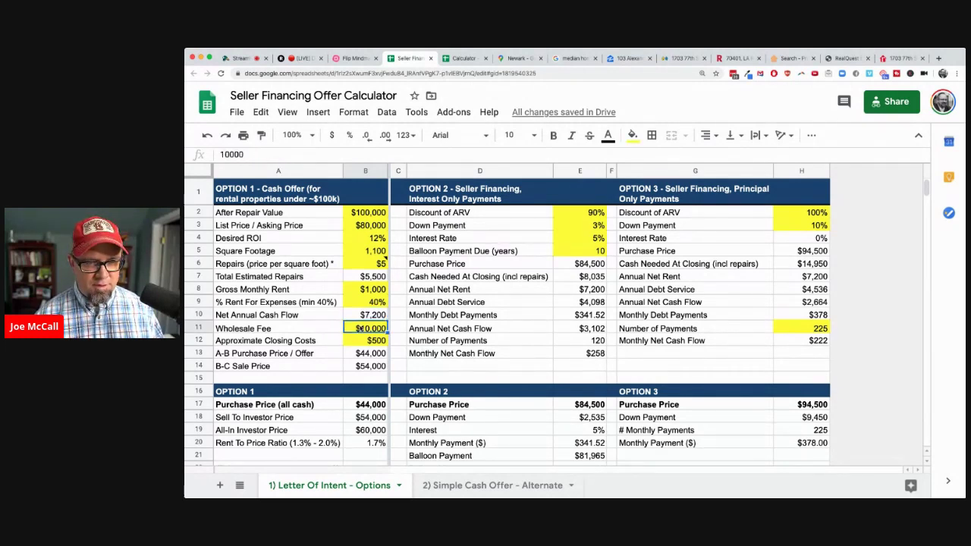
pyautogui.click(365, 343)
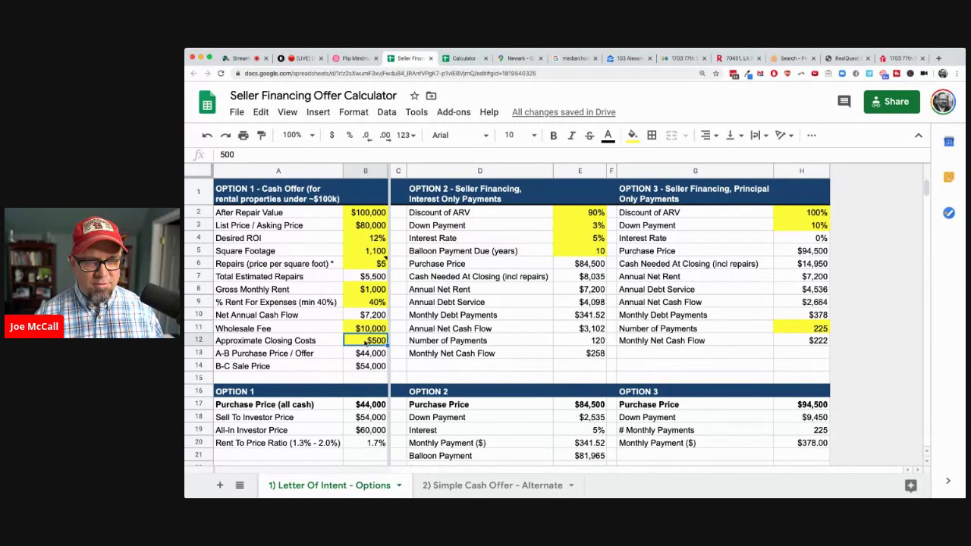
pyautogui.click(368, 356)
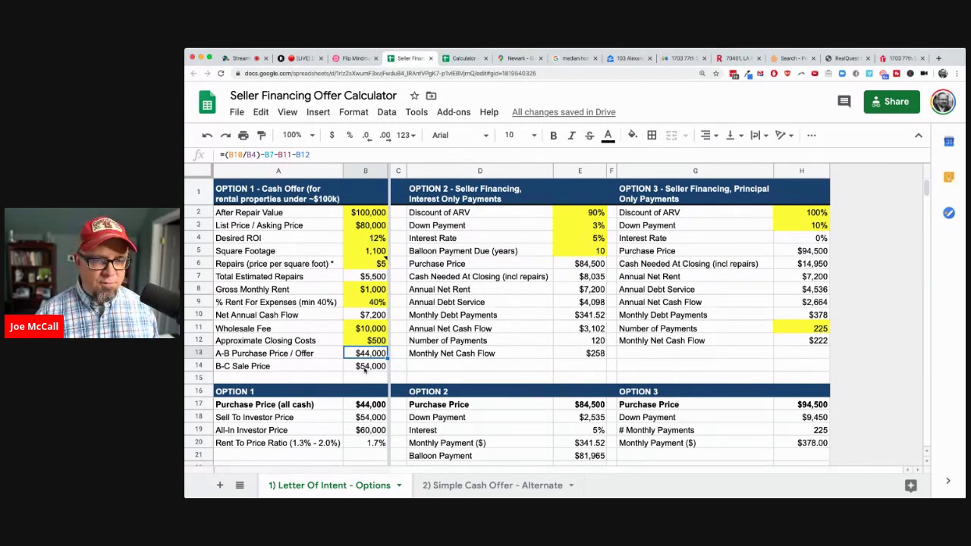
pyautogui.click(366, 370)
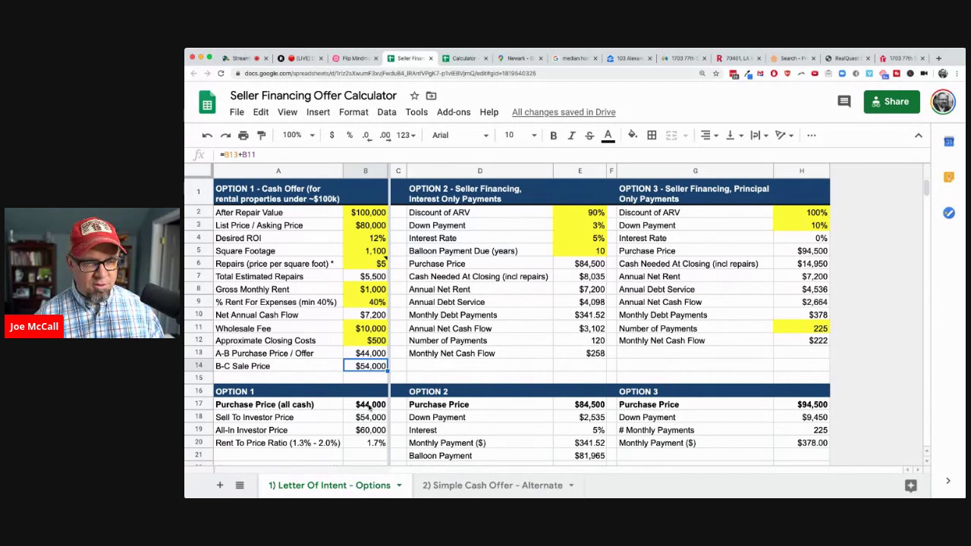
pyautogui.click(369, 407)
pyautogui.click(369, 419)
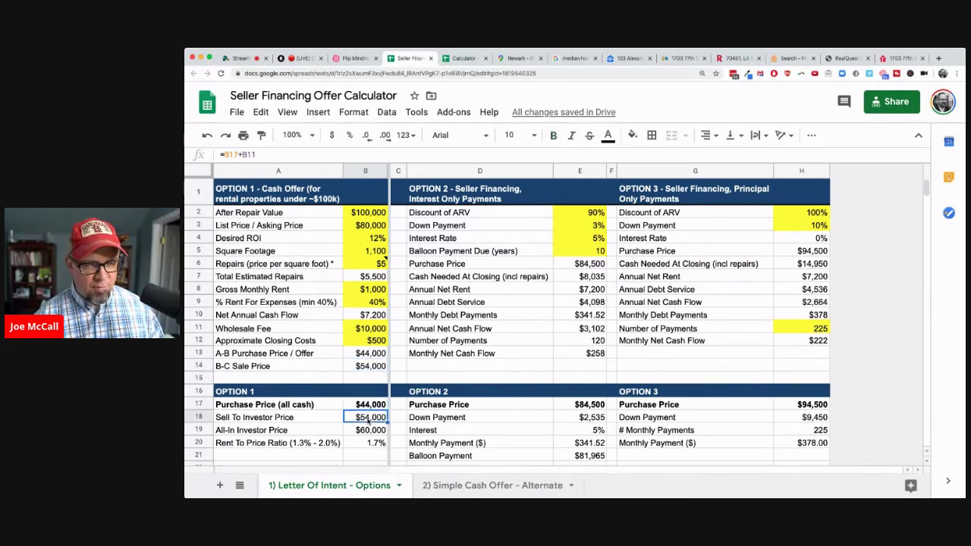
pyautogui.click(367, 432)
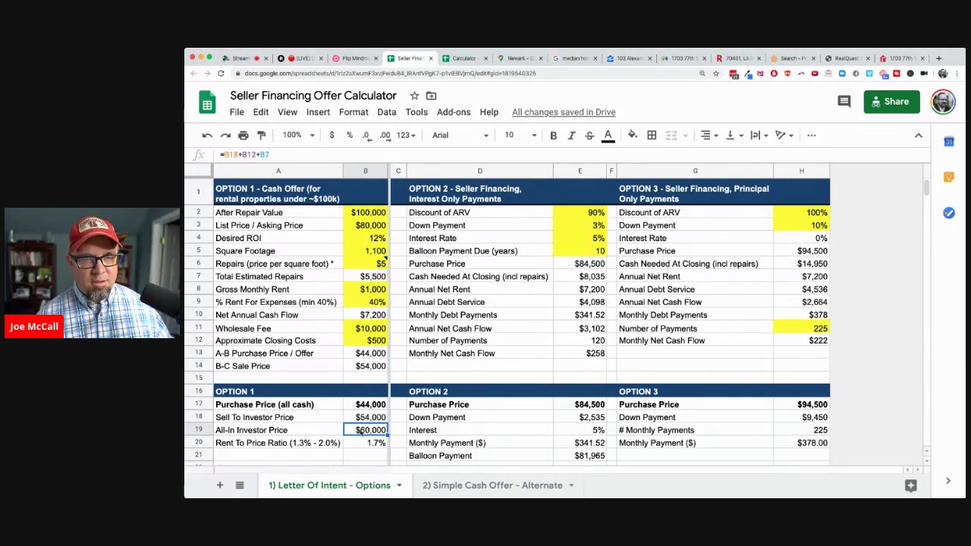
pyautogui.click(381, 240)
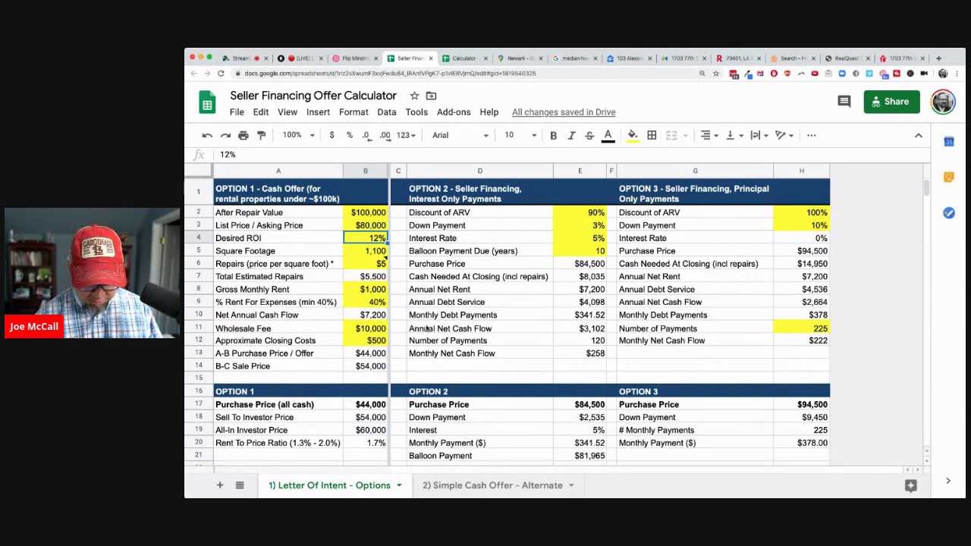
# Step: Try desired ROI values of 15% and 10%, checking the all-cash and investor prices each time
pyautogui.write('15')
pyautogui.press('Return')
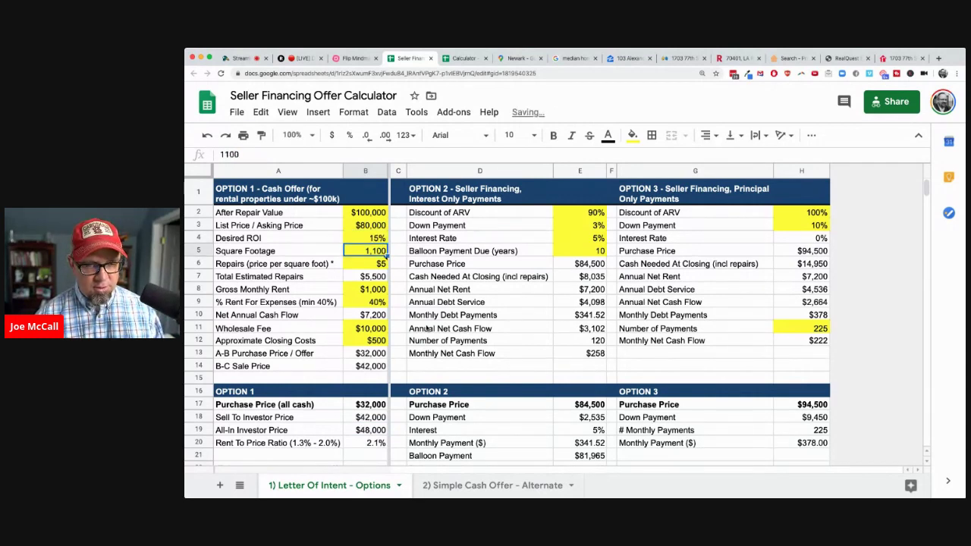
pyautogui.scroll(-1, 402, 349)
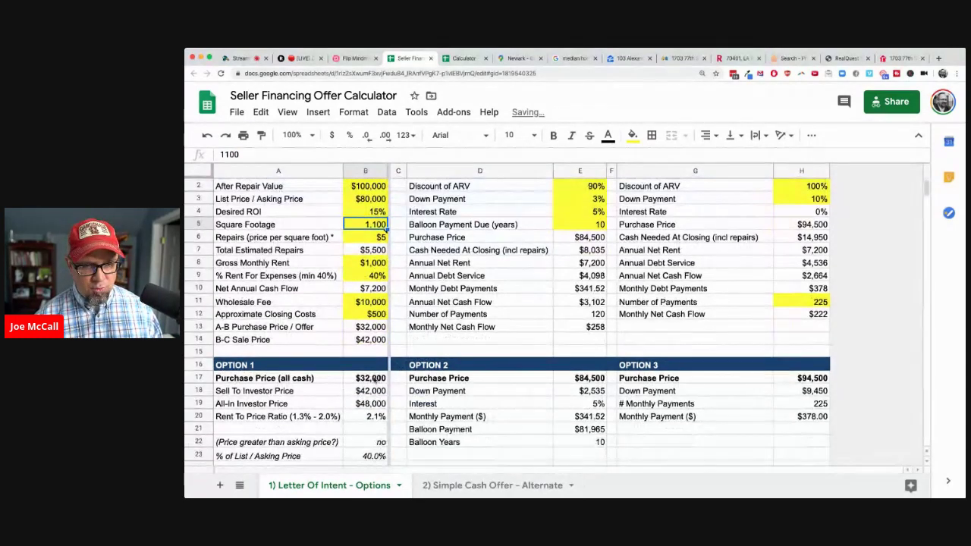
pyautogui.click(371, 378)
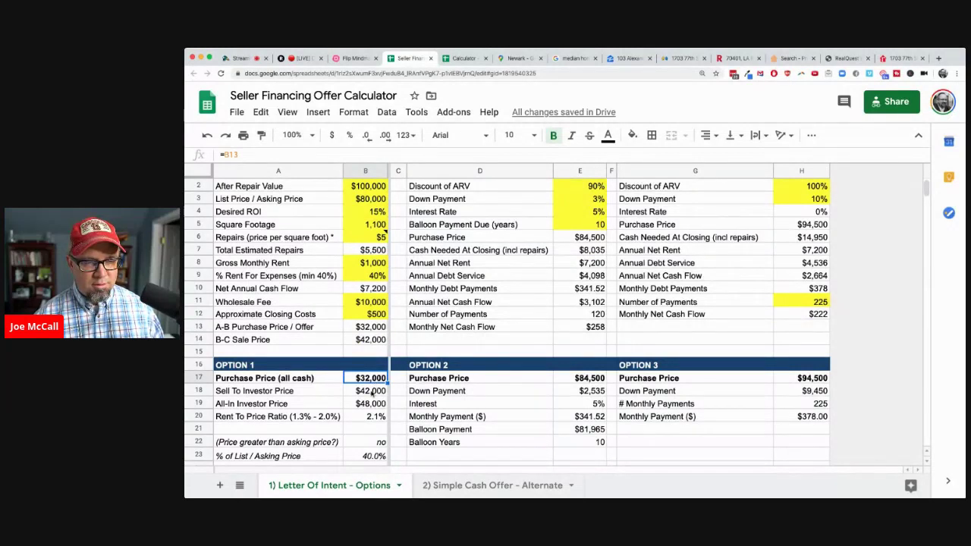
pyautogui.click(372, 392)
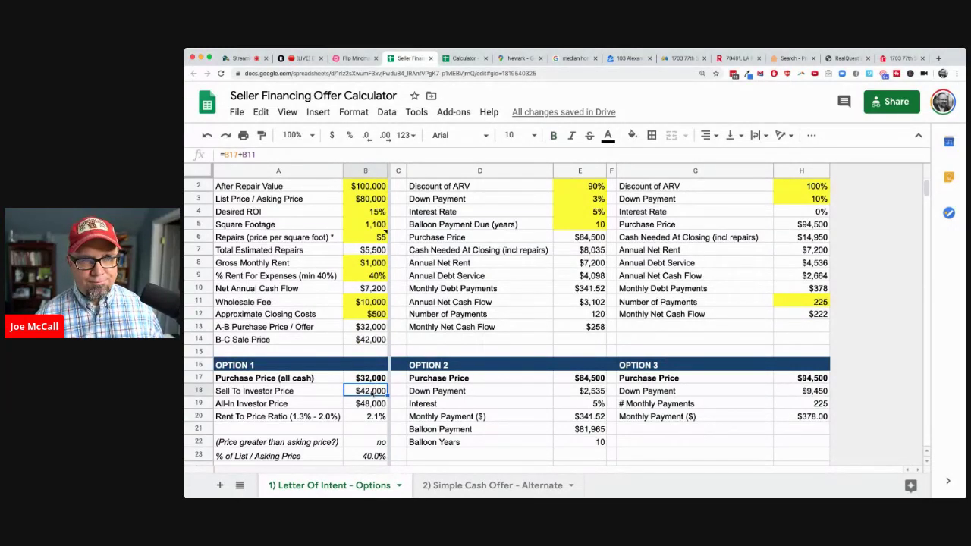
pyautogui.click(372, 214)
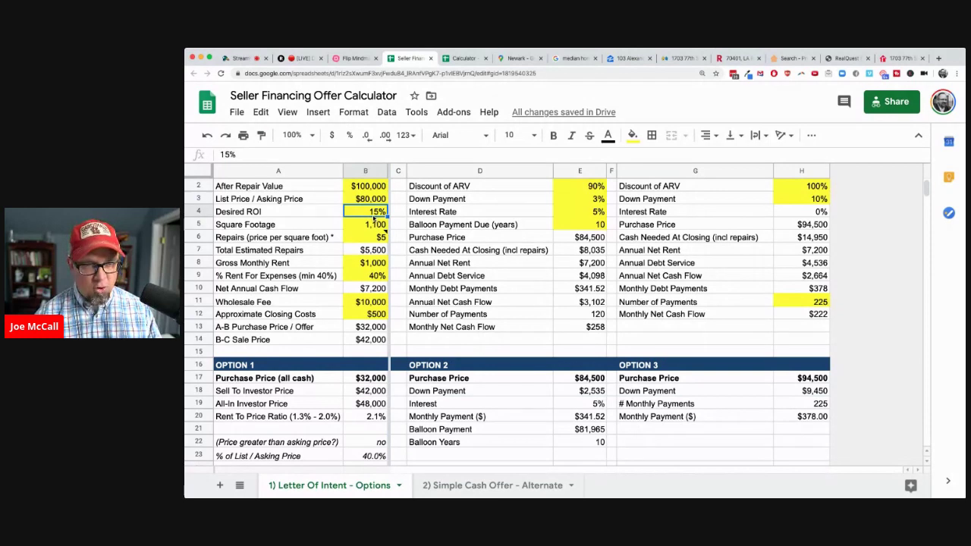
pyautogui.write('10')
pyautogui.press('Return')
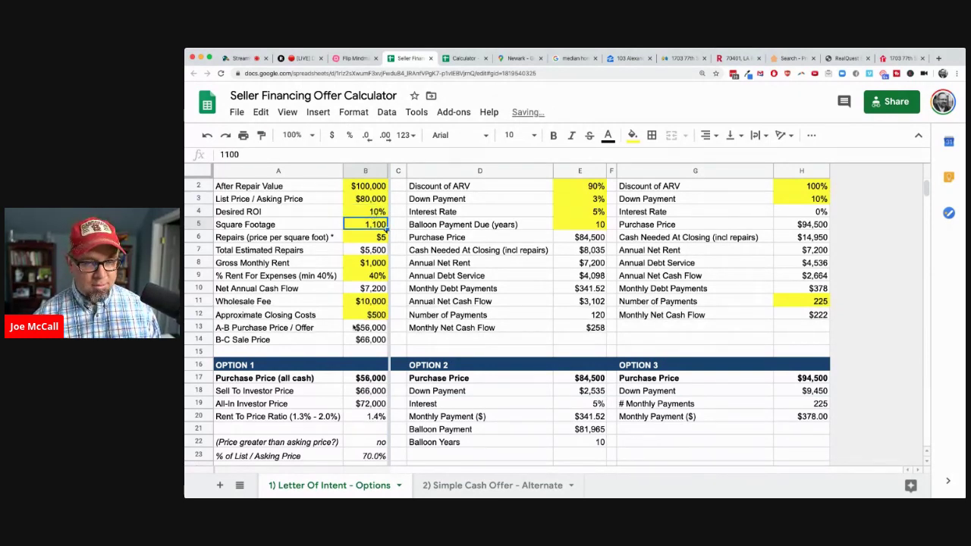
pyautogui.scroll(1, 377, 365)
pyautogui.click(371, 404)
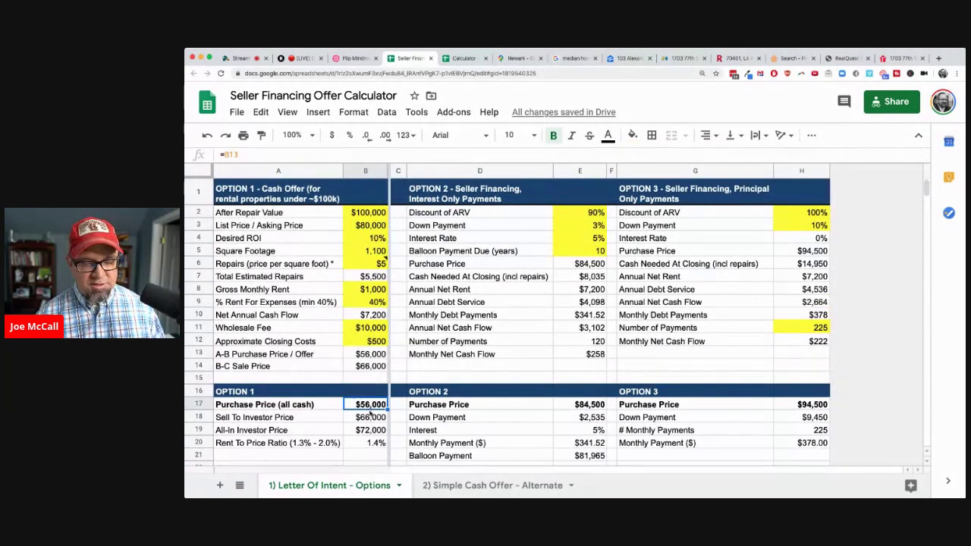
pyautogui.click(371, 418)
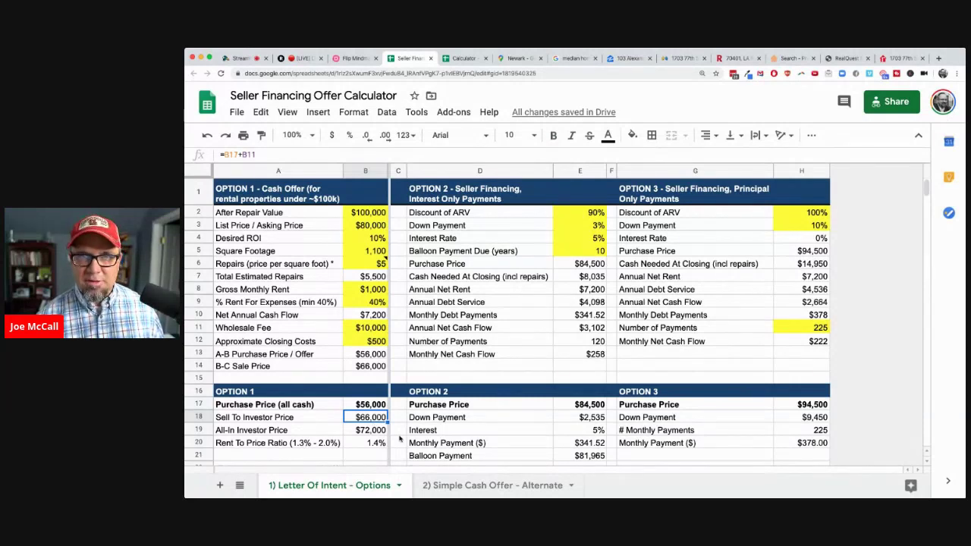
# Step: Set desired ROI to 13% and confirm the $39,385 all-cash purchase price
pyautogui.click(377, 238)
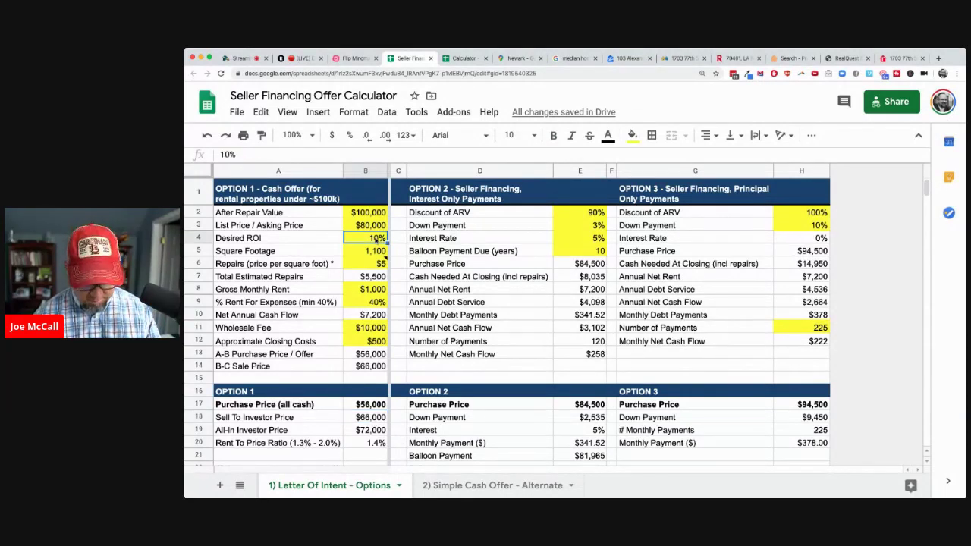
pyautogui.write('13')
pyautogui.press('Return')
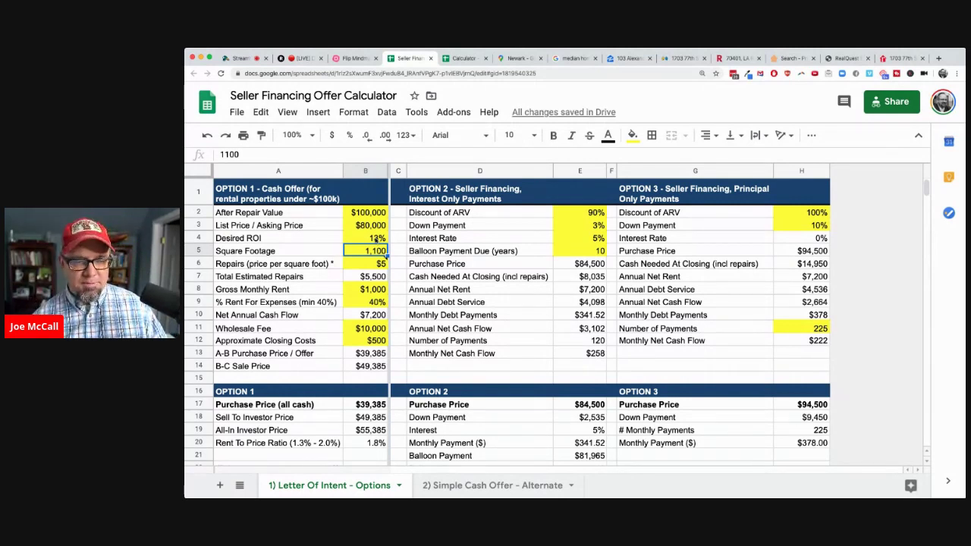
pyautogui.click(367, 406)
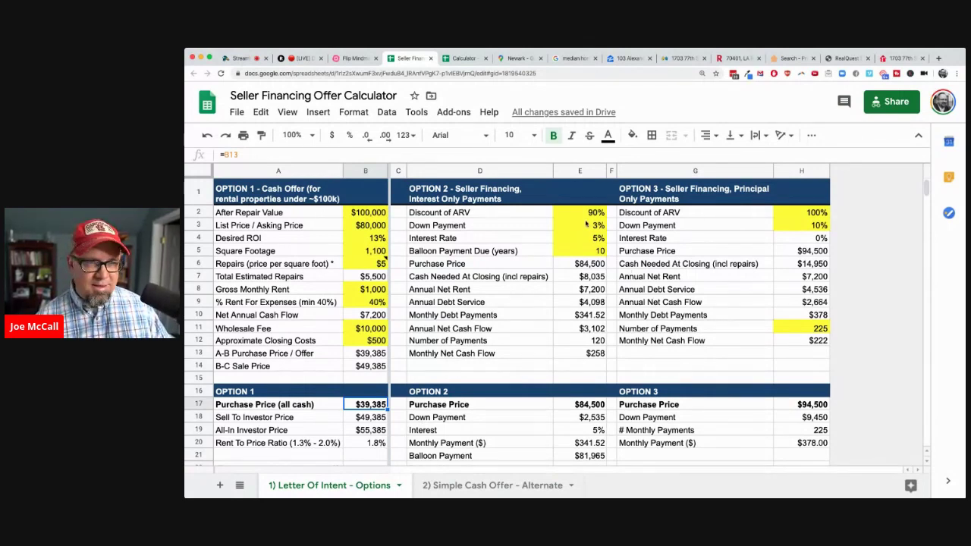
# Step: Try a $80,000 After Repair Value against Redfin comps, then settle on $90,000
pyautogui.click(370, 214)
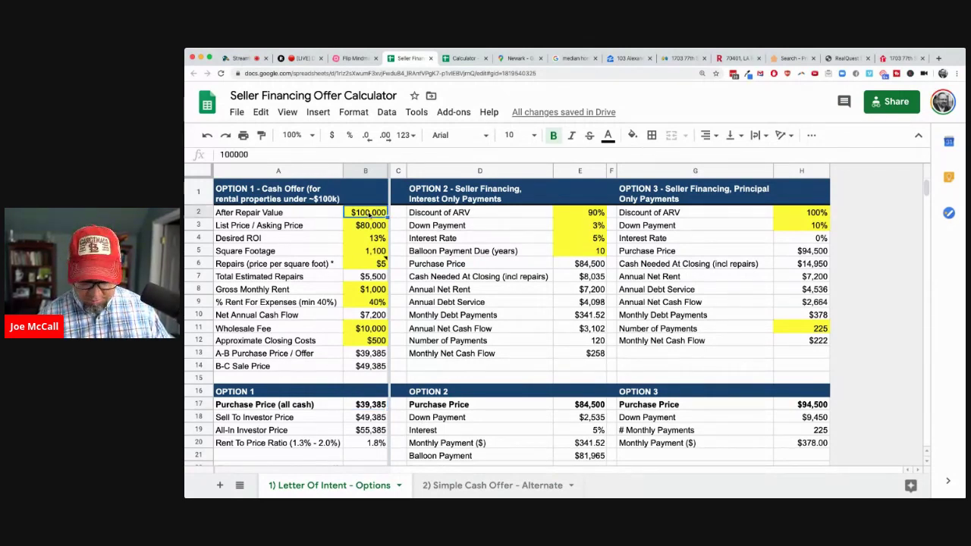
pyautogui.write('800')
pyautogui.write('00')
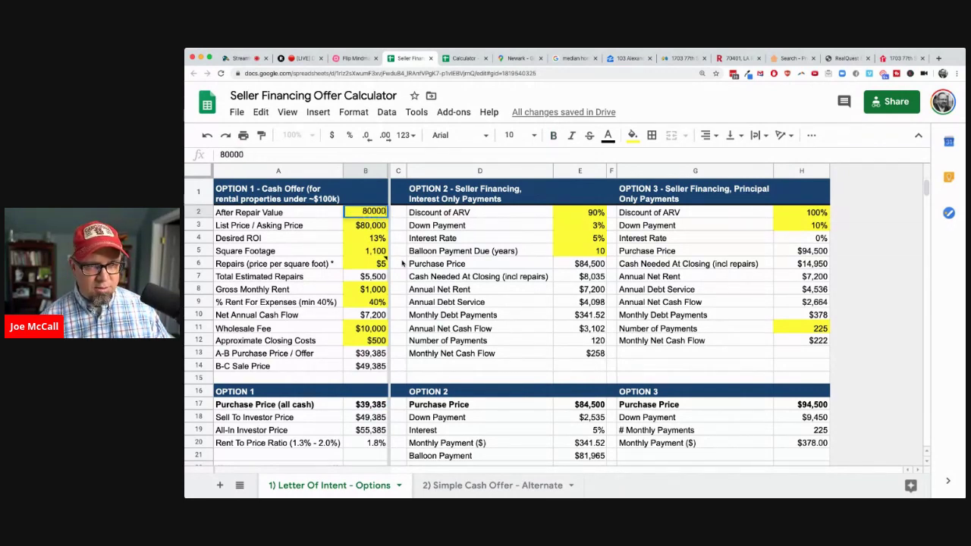
pyautogui.press('Return')
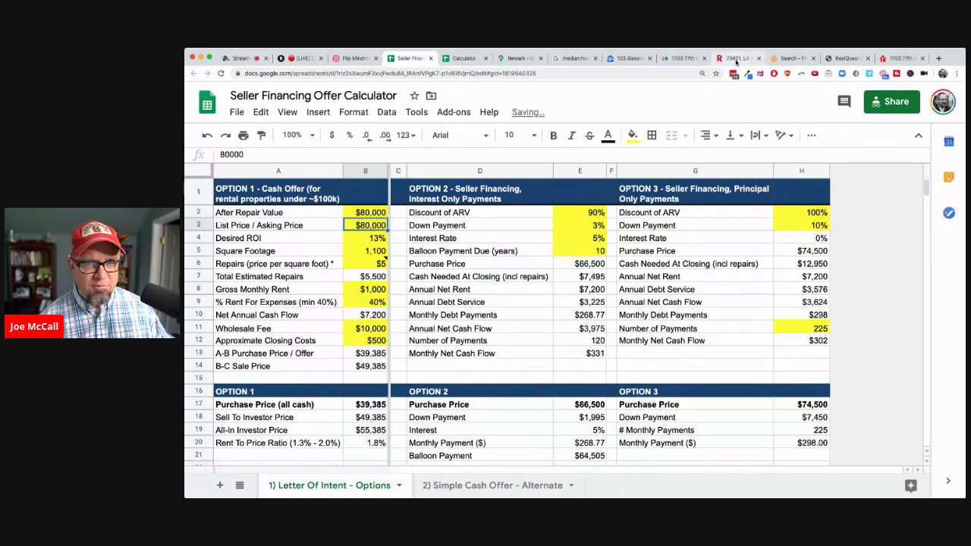
pyautogui.click(737, 59)
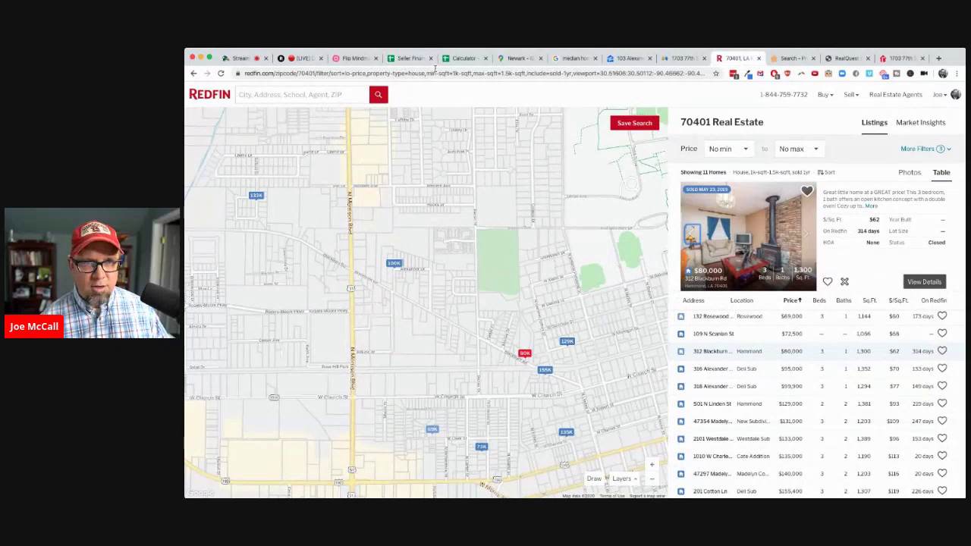
pyautogui.click(466, 58)
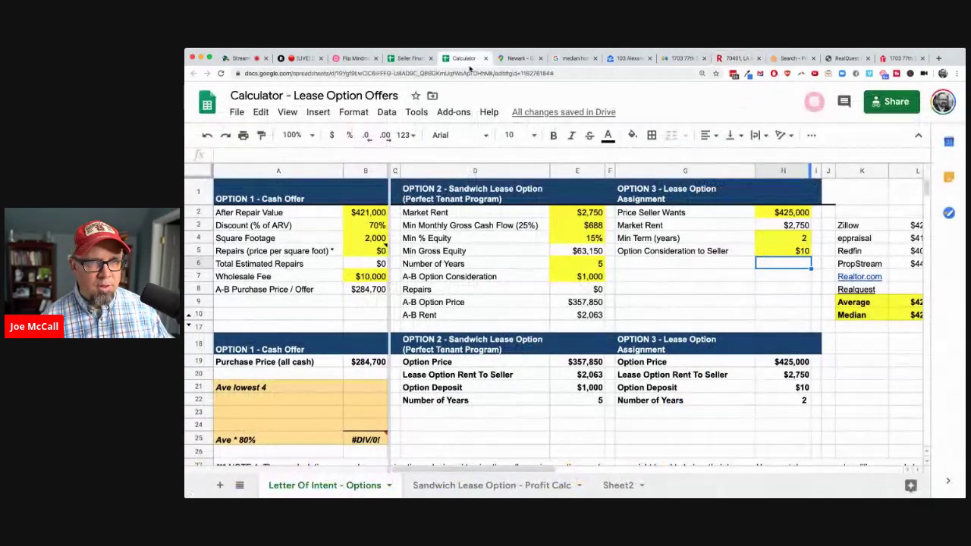
pyautogui.click(409, 58)
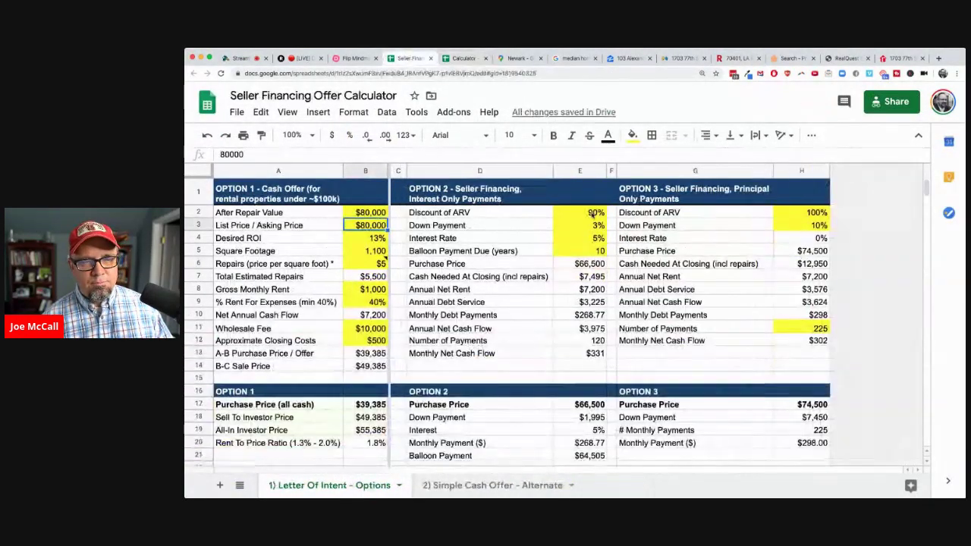
pyautogui.click(594, 213)
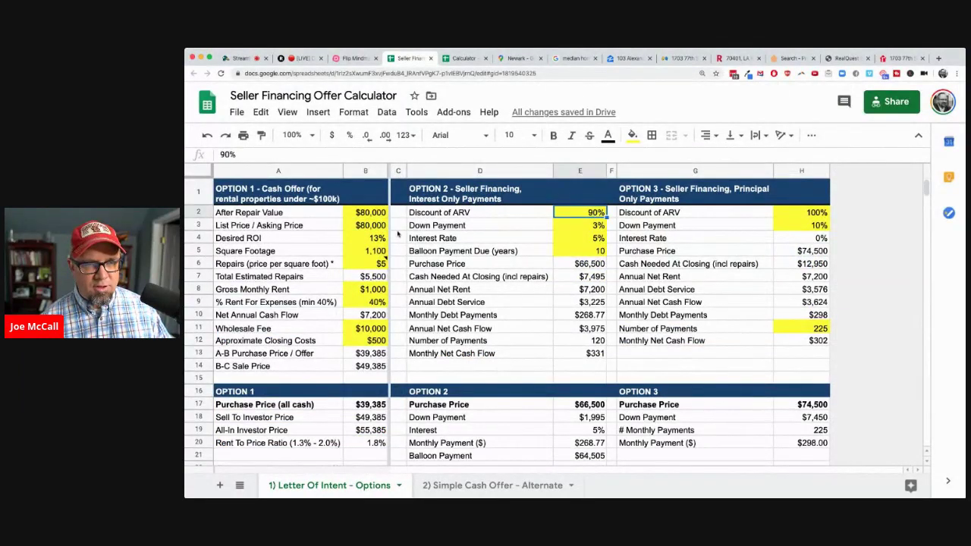
pyautogui.click(365, 214)
pyautogui.write('90000')
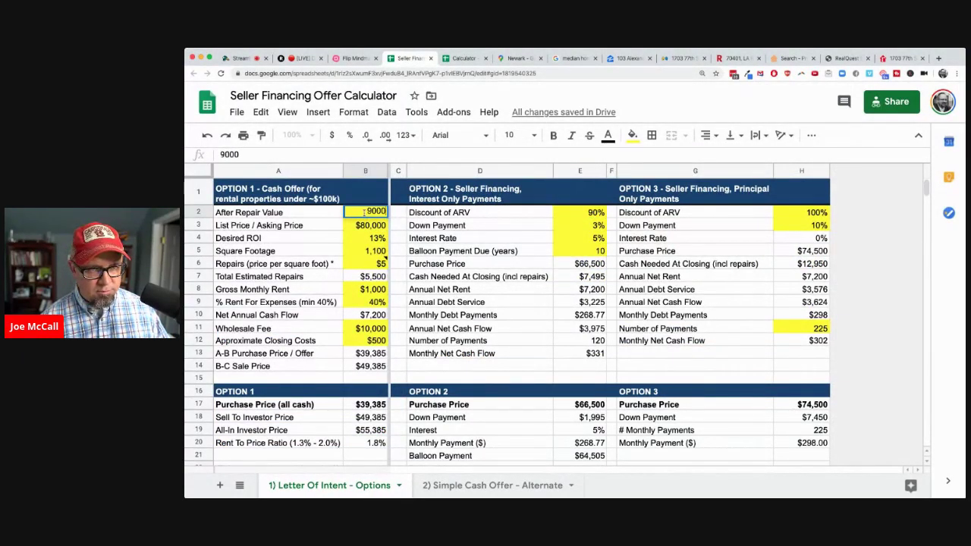
pyautogui.press('Return')
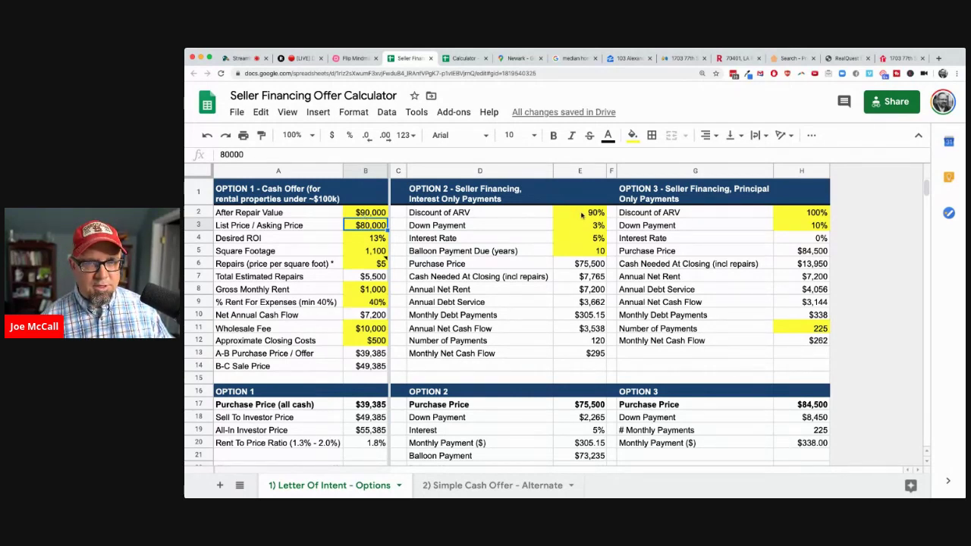
# Step: Review Option 2's 90% ARV, 3% down, 5% interest, 10-year balloon and cash-flow formulas
pyautogui.click(581, 215)
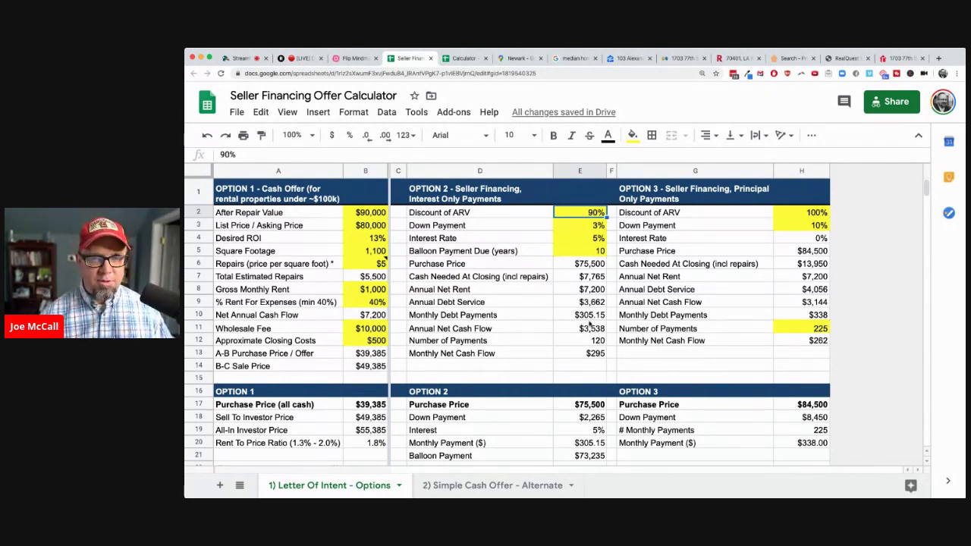
pyautogui.click(589, 227)
pyautogui.click(588, 239)
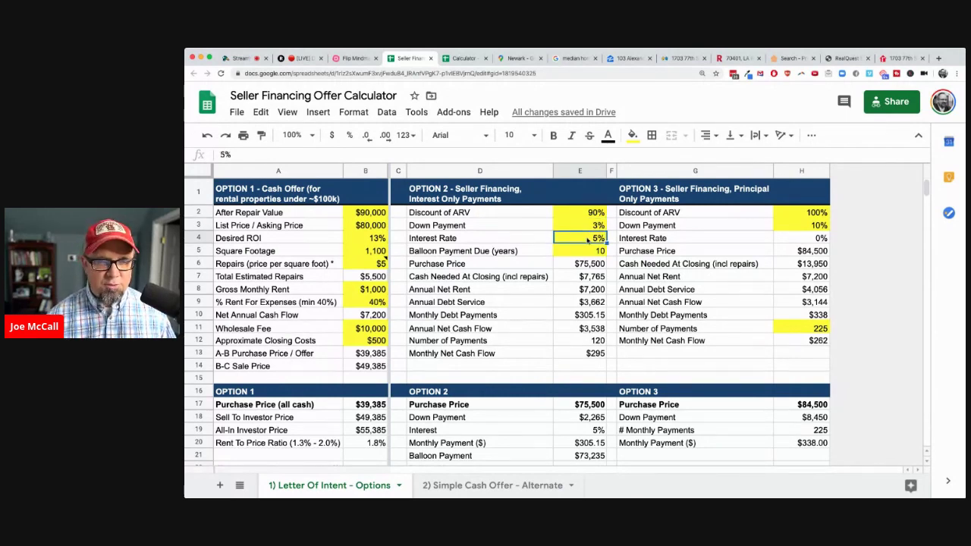
pyautogui.click(589, 251)
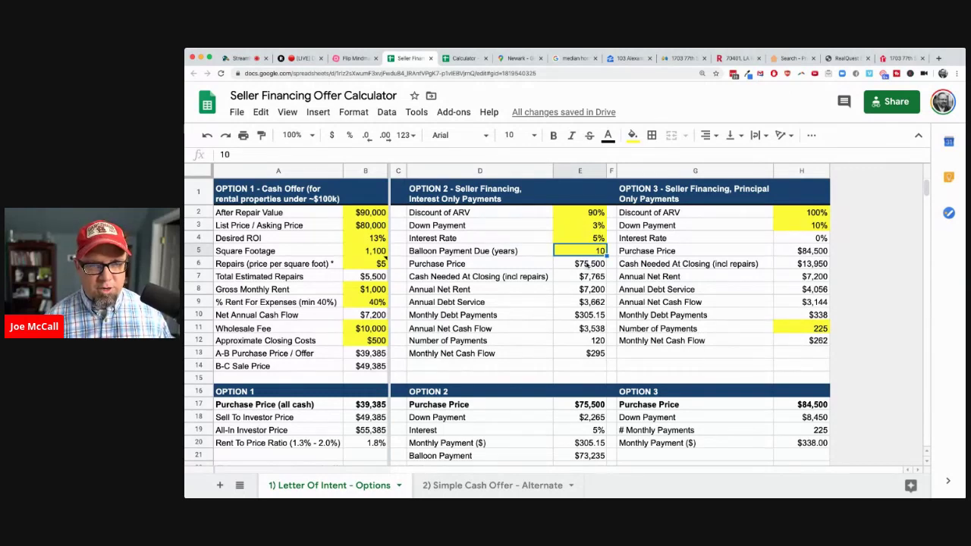
pyautogui.click(589, 264)
pyautogui.click(588, 277)
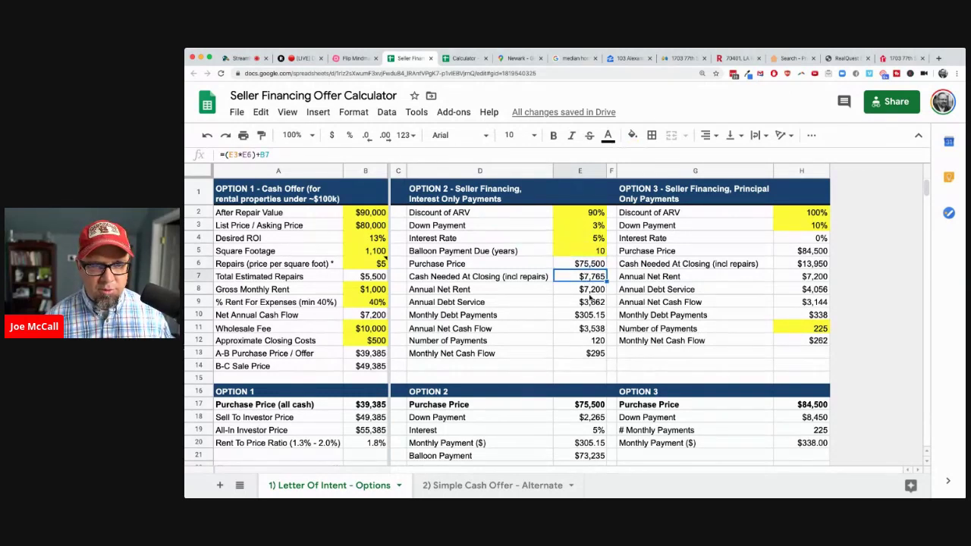
pyautogui.click(585, 291)
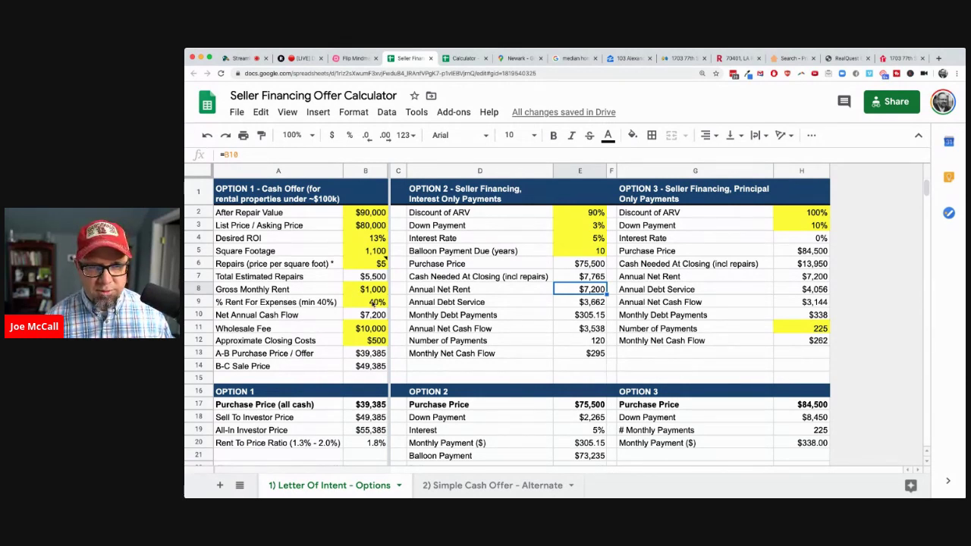
pyautogui.click(581, 306)
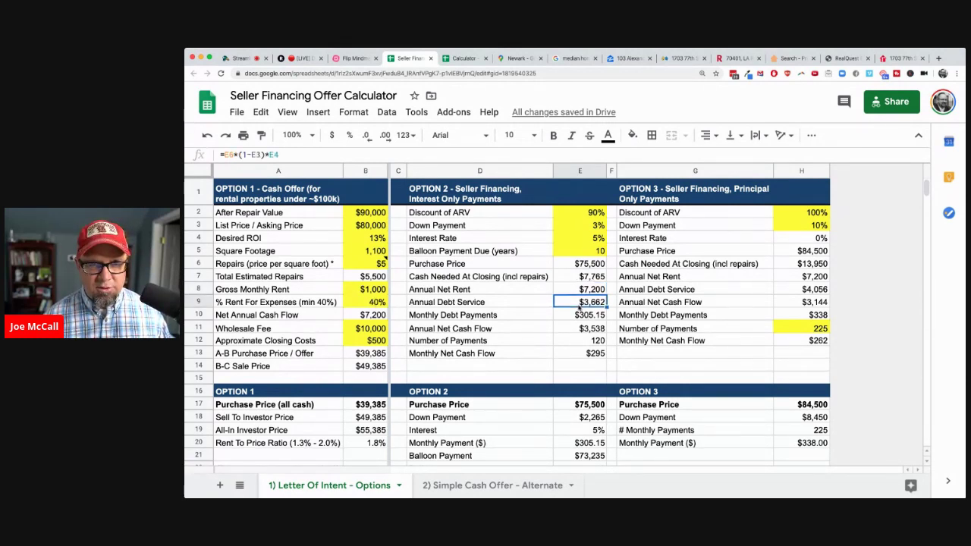
pyautogui.click(576, 314)
pyautogui.click(574, 333)
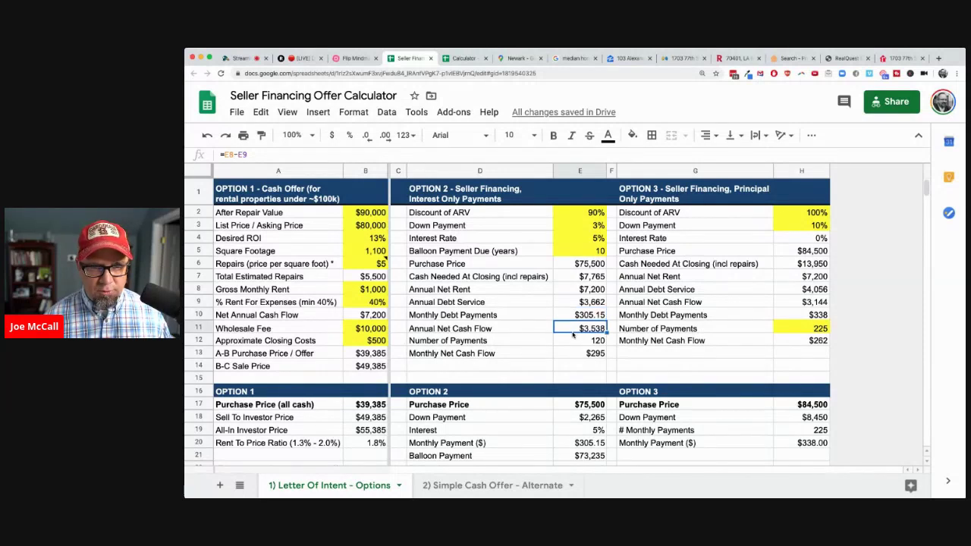
pyautogui.click(578, 354)
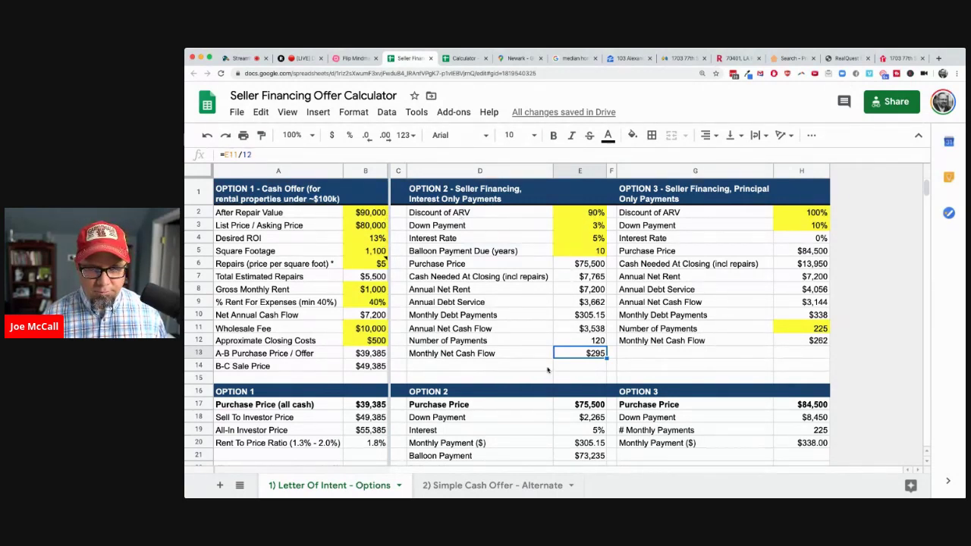
# Step: Check Option 2's summary: $75,500 purchase price, $2,265 down payment and interest
pyautogui.click(593, 406)
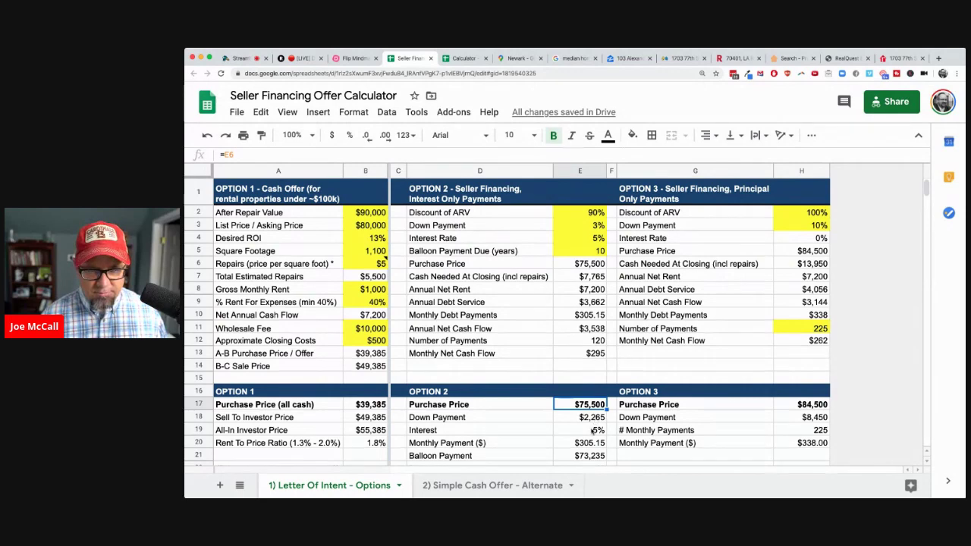
pyautogui.click(594, 418)
pyautogui.click(589, 432)
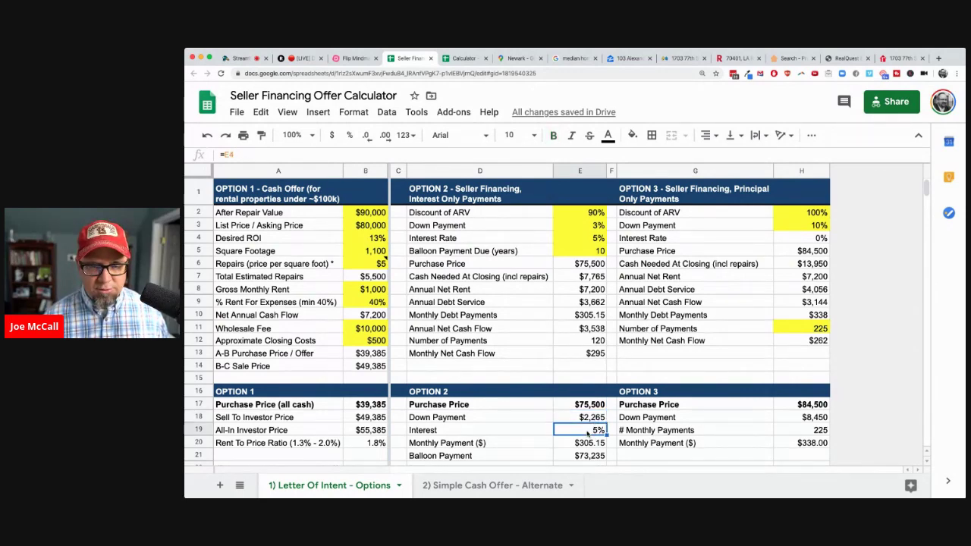
pyautogui.scroll(-3, 588, 446)
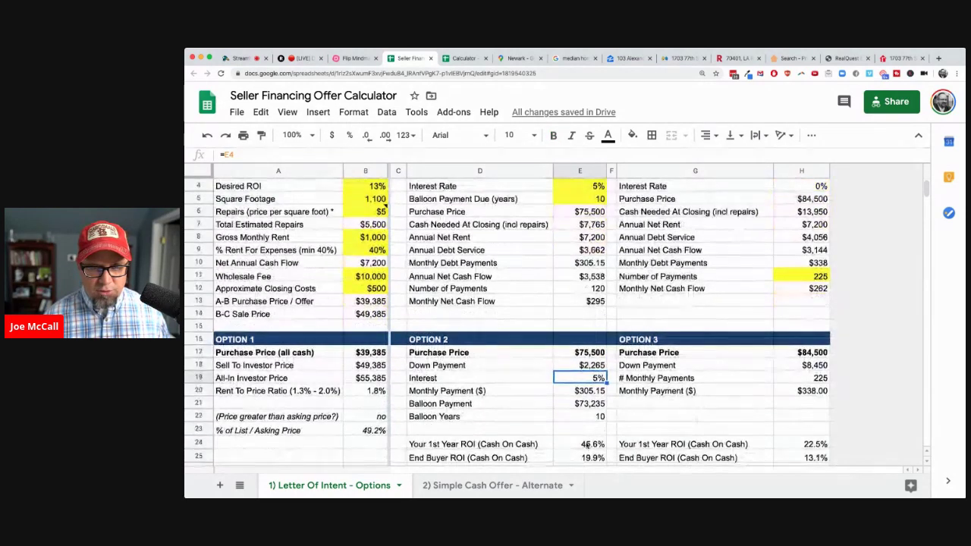
pyautogui.click(531, 431)
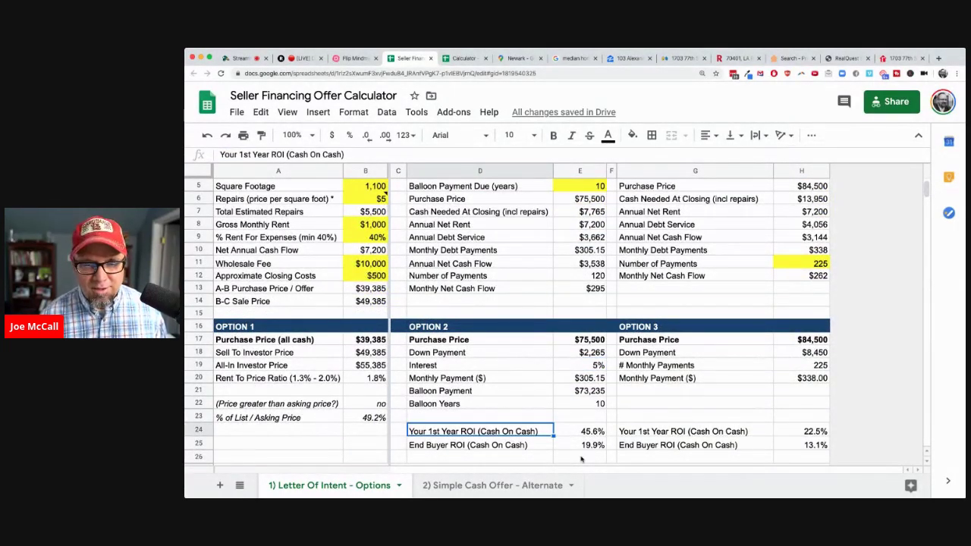
pyautogui.click(586, 437)
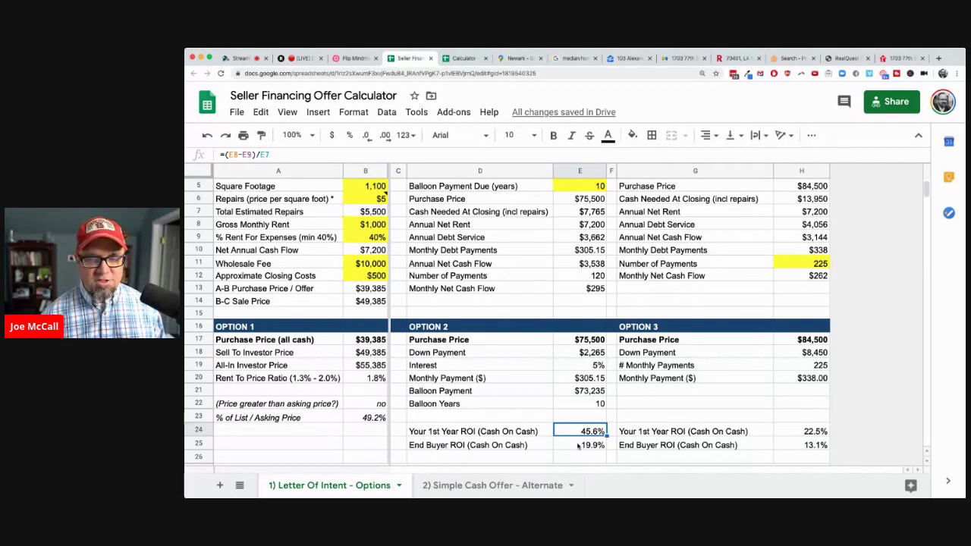
pyautogui.click(578, 446)
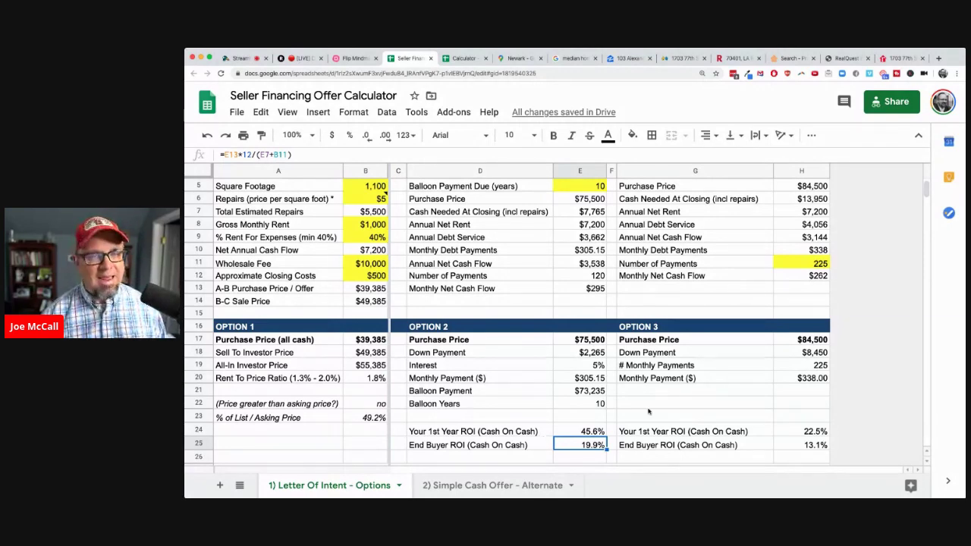
pyautogui.scroll(2, 735, 357)
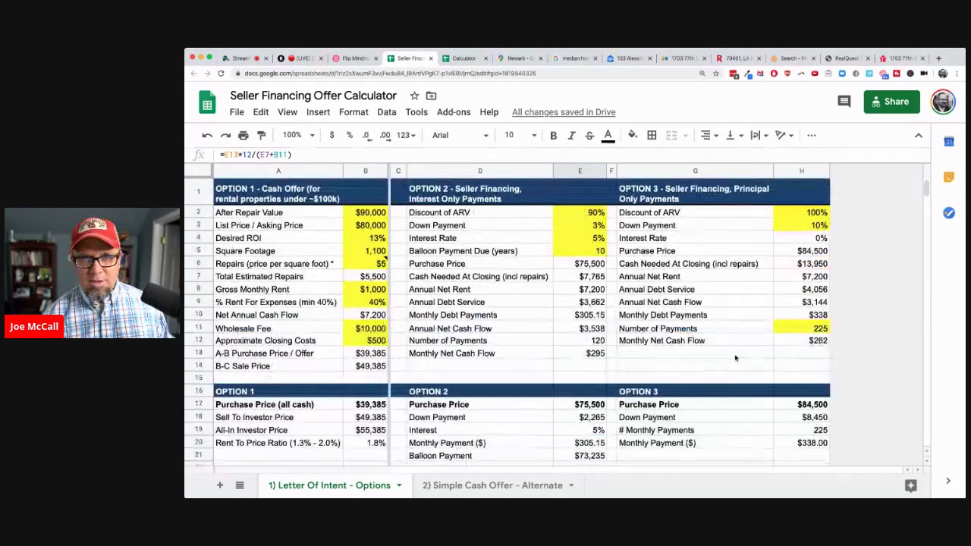
# Step: Change Option 3's discount of ARV from 100% to 95%, compared against the $80,000 asking price
pyautogui.click(806, 214)
pyautogui.click(361, 226)
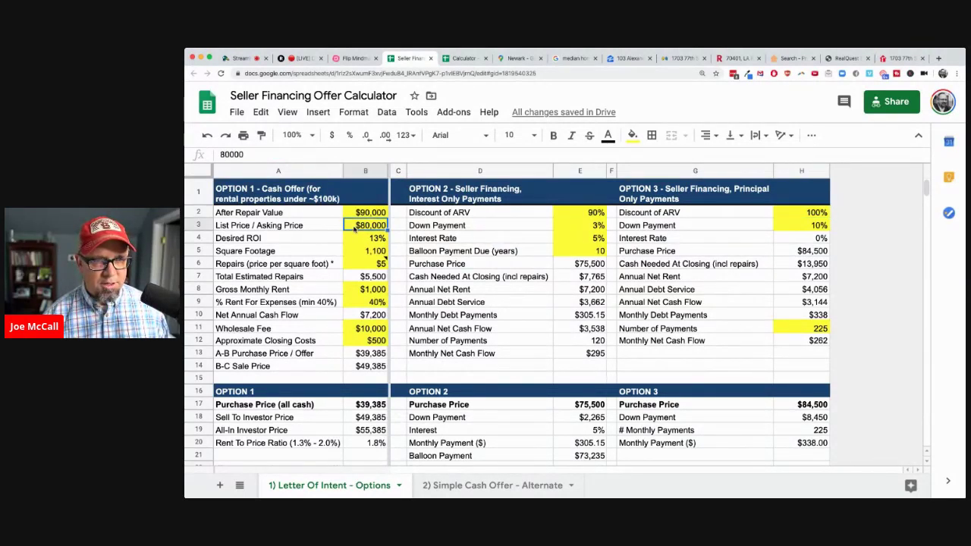
pyautogui.click(810, 214)
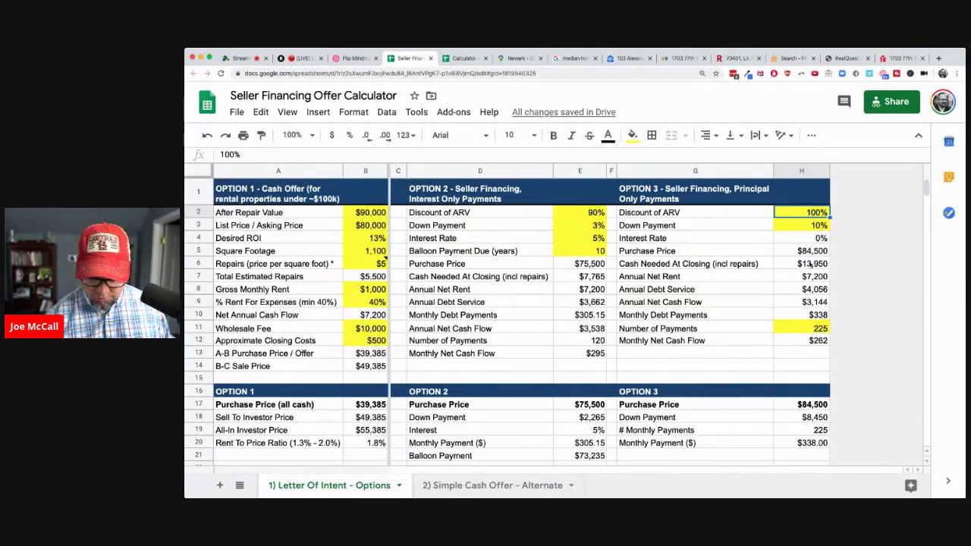
pyautogui.write('95')
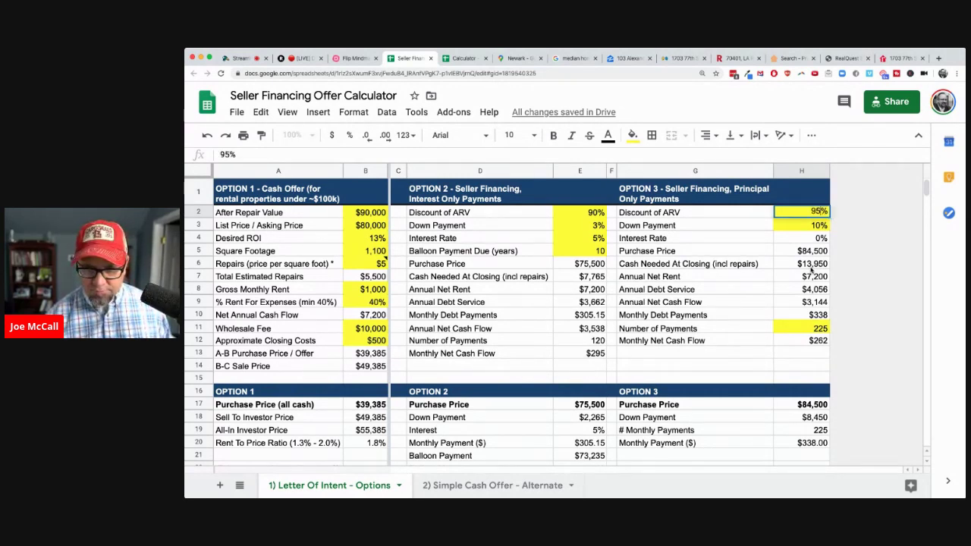
pyautogui.press('Return')
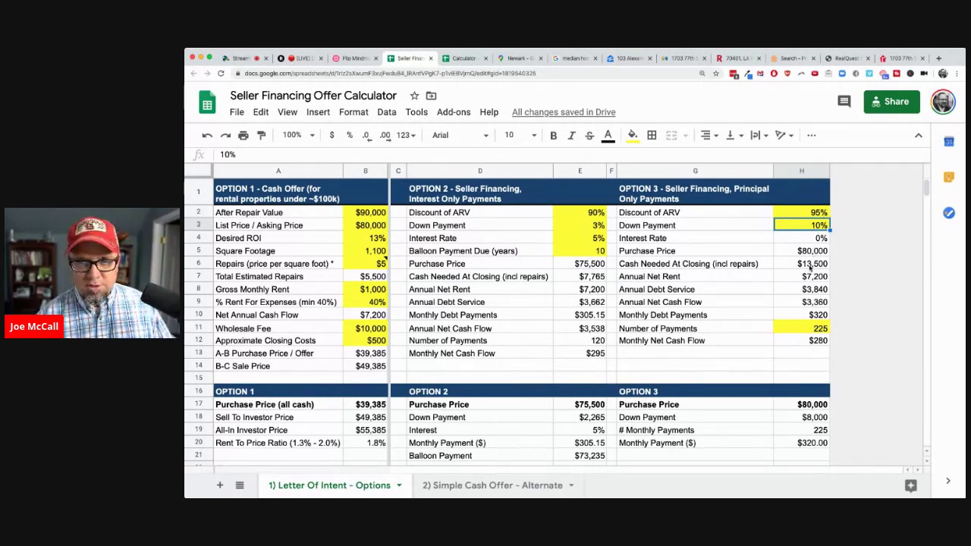
# Step: Review Option 3's closing cash, net rent, debt service, payment and cash-flow formulas
pyautogui.click(810, 263)
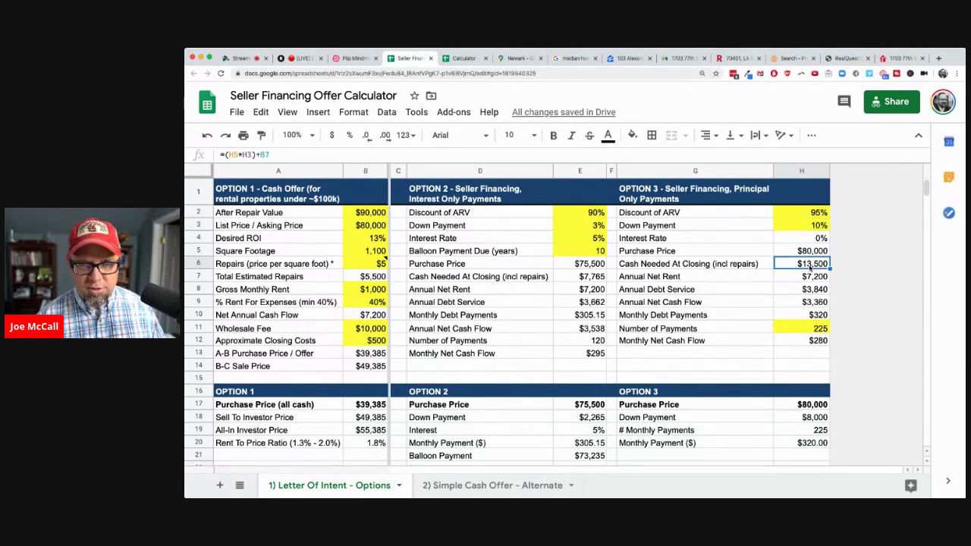
pyautogui.click(810, 277)
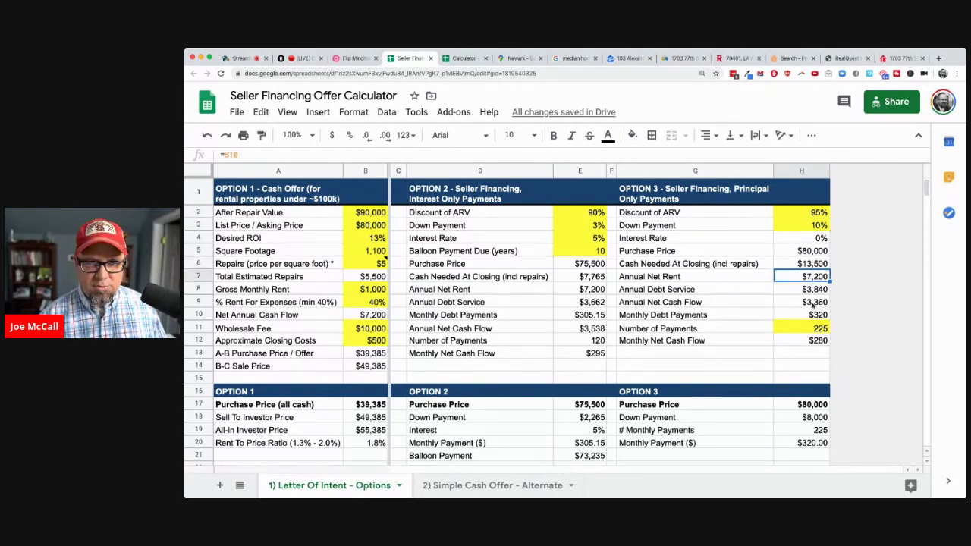
pyautogui.click(801, 292)
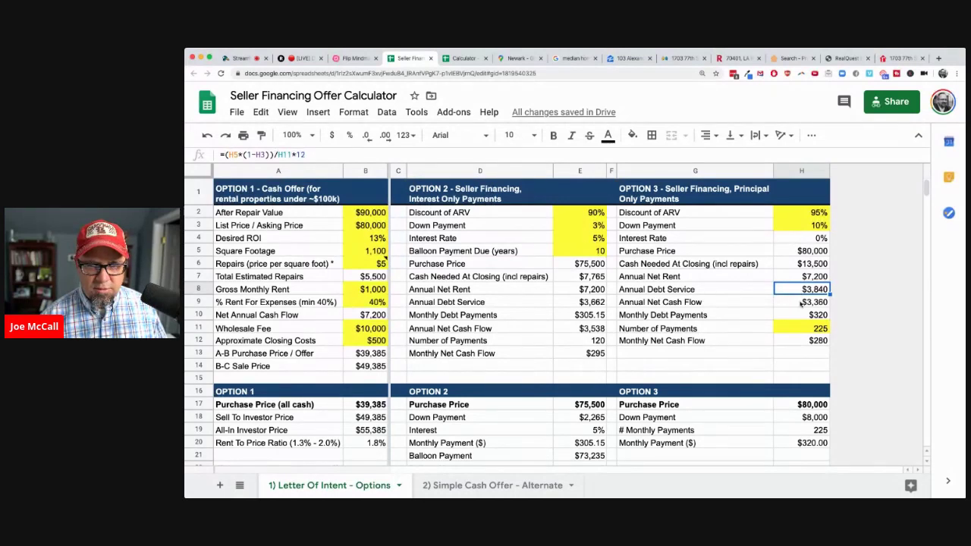
pyautogui.click(801, 304)
pyautogui.click(801, 316)
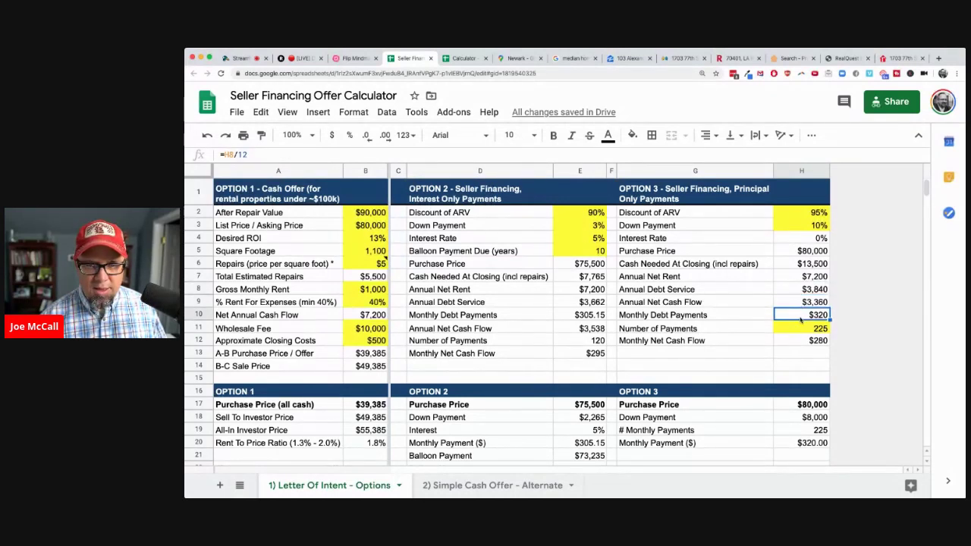
pyautogui.click(799, 342)
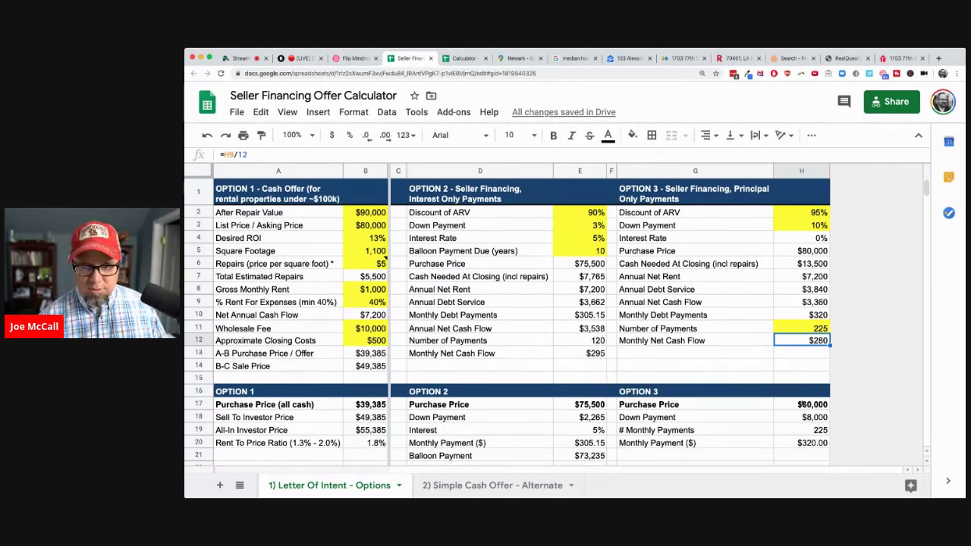
# Step: Check Option 3's summary: $80,000 price, $8,000 down, 225 payments, 24.9% and 14.3% ROI
pyautogui.click(804, 406)
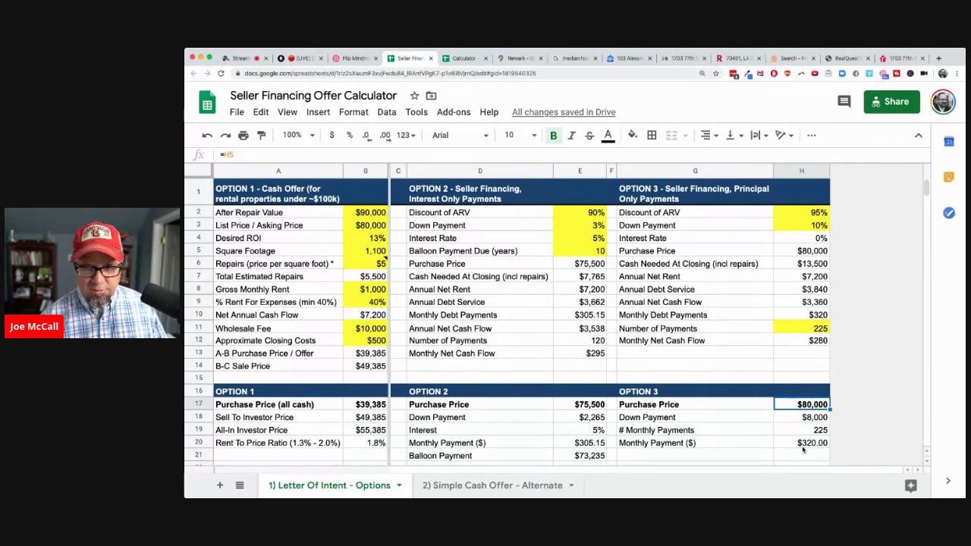
pyautogui.click(794, 417)
pyautogui.click(797, 431)
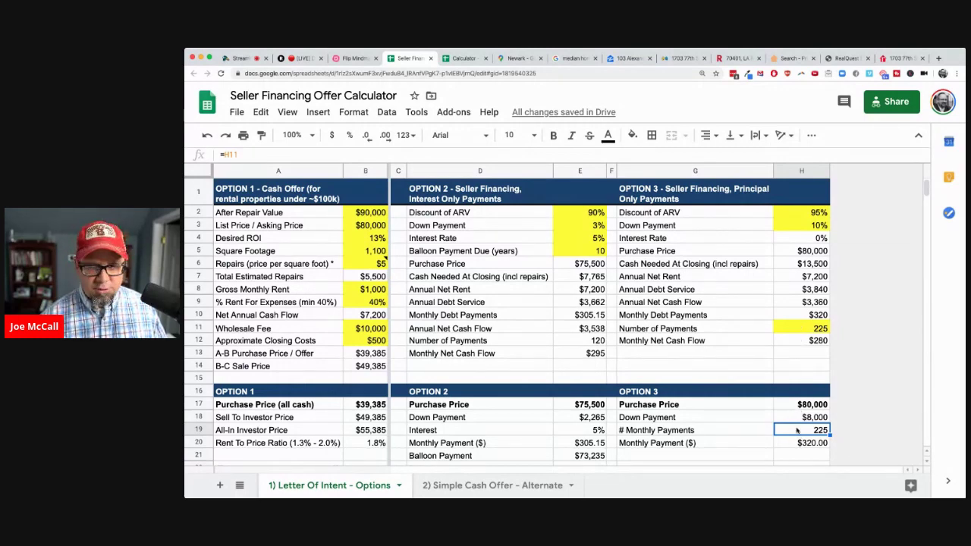
pyautogui.scroll(-2, 796, 430)
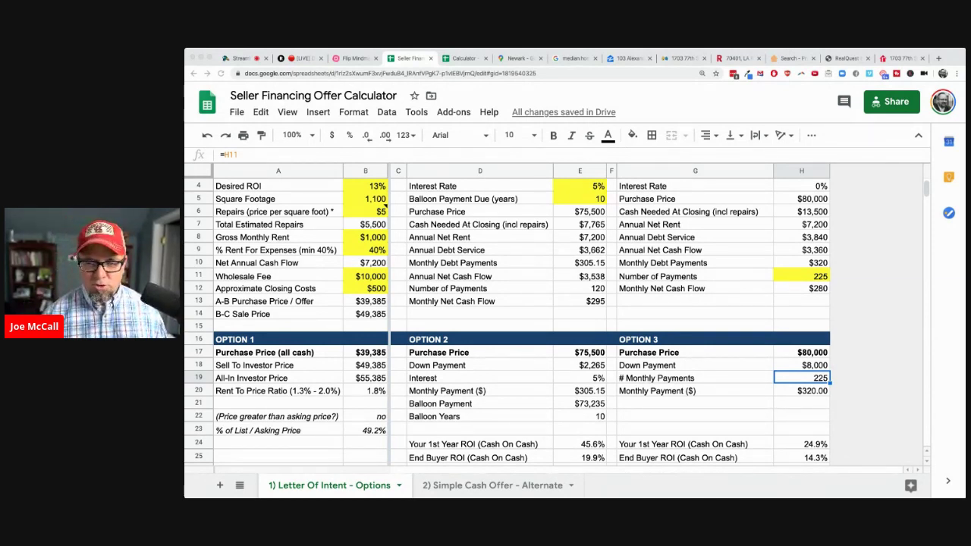
pyautogui.click(800, 443)
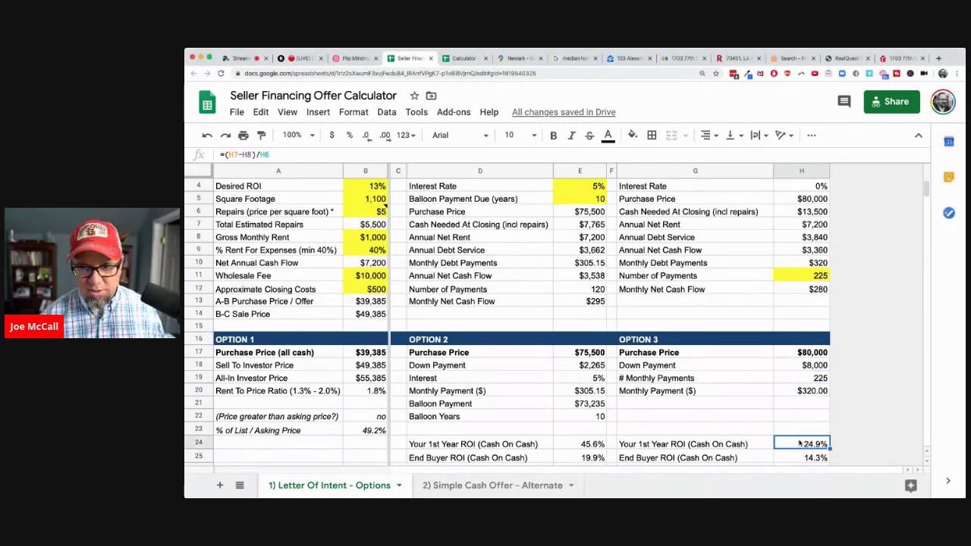
pyautogui.click(794, 459)
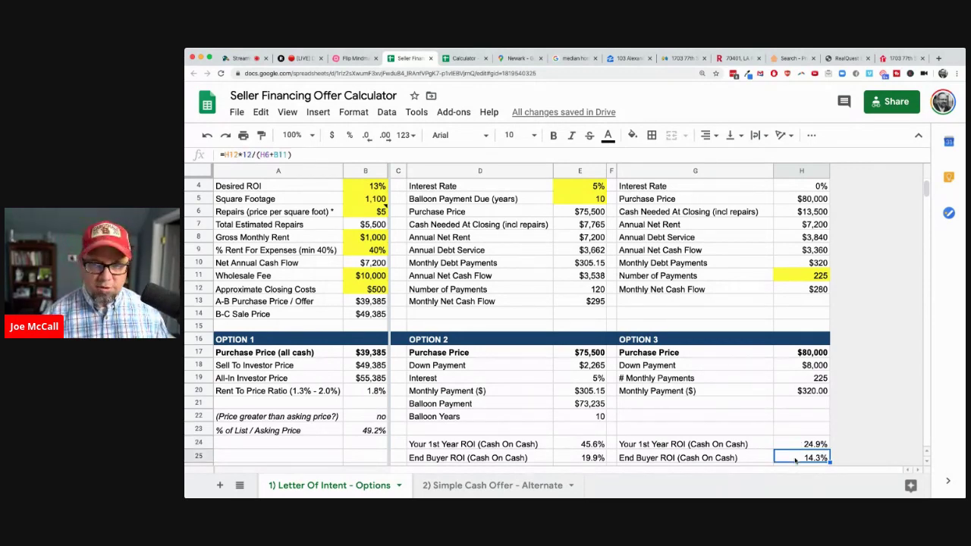
pyautogui.scroll(1, 790, 334)
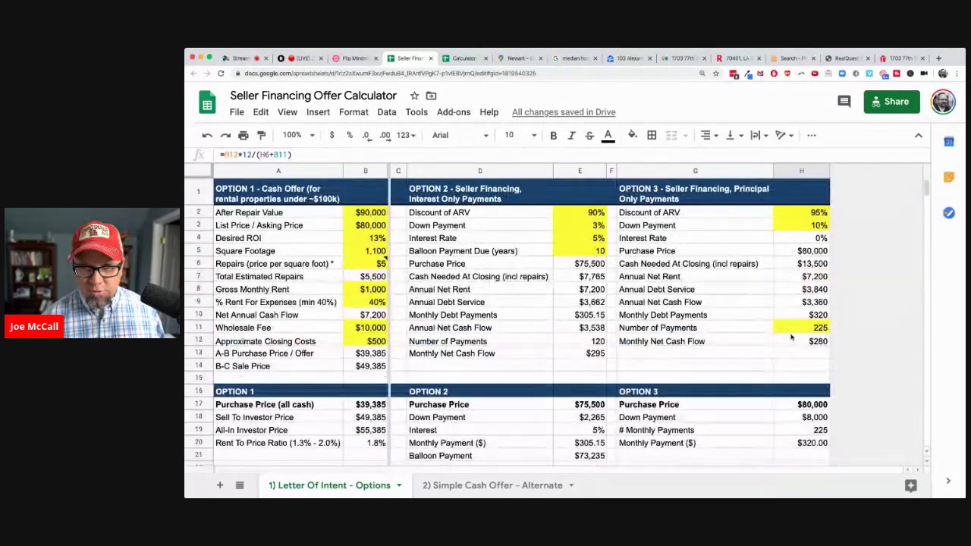
# Step: Set Option 3's number of payments to 250, then to 200
pyautogui.click(811, 327)
pyautogui.write('250')
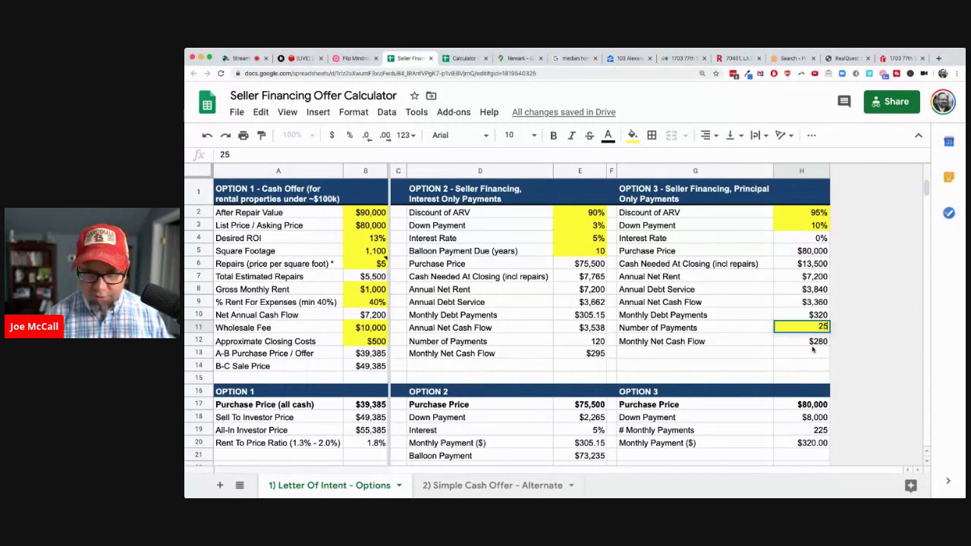
pyautogui.press('Return')
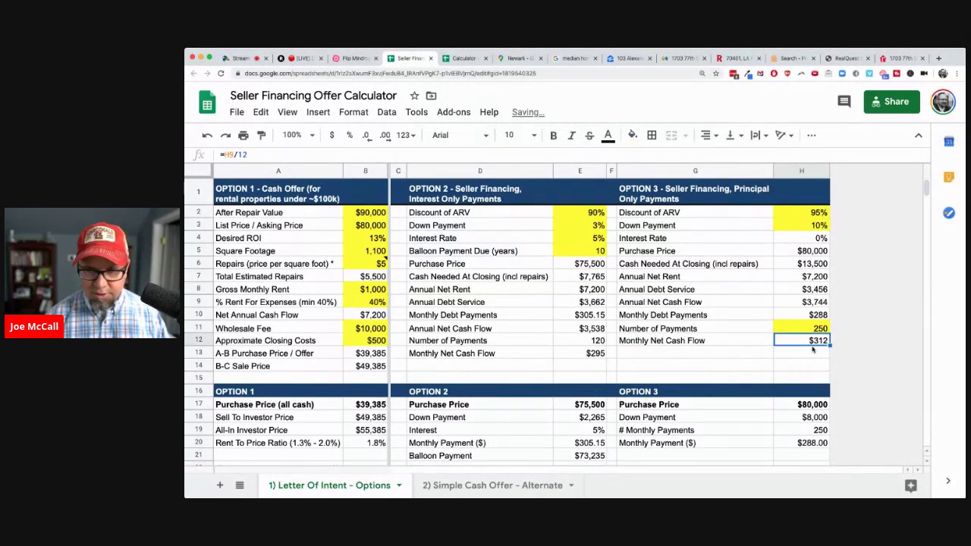
pyautogui.click(816, 329)
pyautogui.write('200')
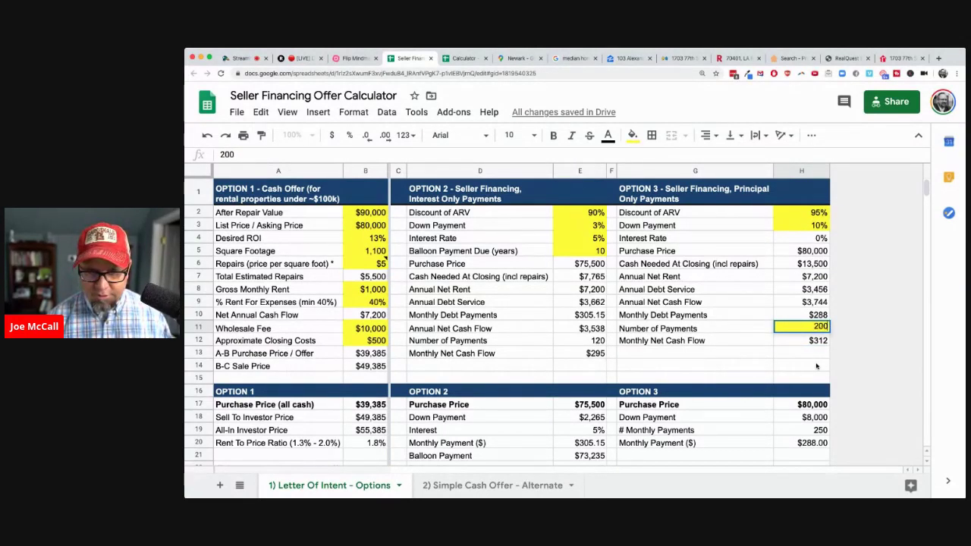
pyautogui.press('Return')
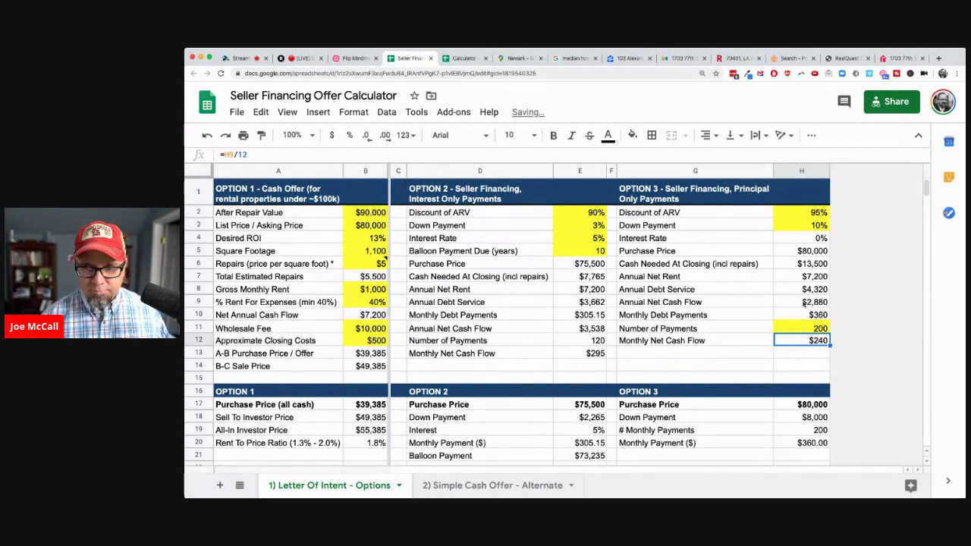
# Step: Review Option 3's monthly net cash flow and $360 monthly payment with 200 payments
pyautogui.scroll(-2, 804, 332)
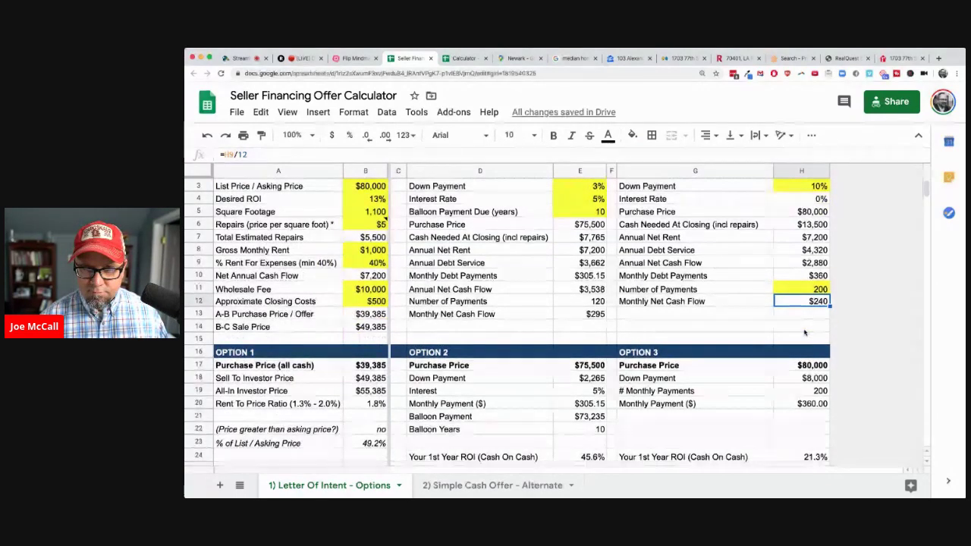
pyautogui.click(796, 291)
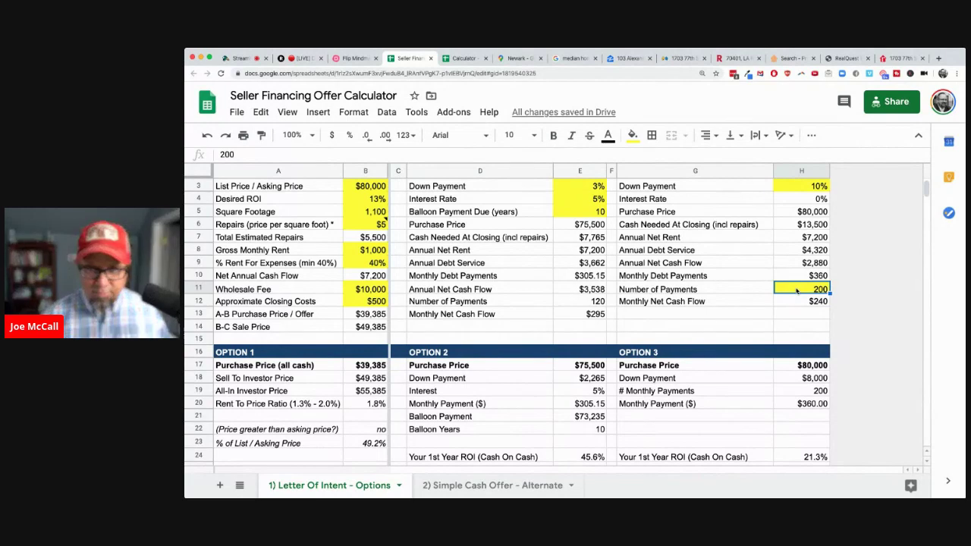
pyautogui.scroll(2, 797, 291)
pyautogui.scroll(-1, 796, 291)
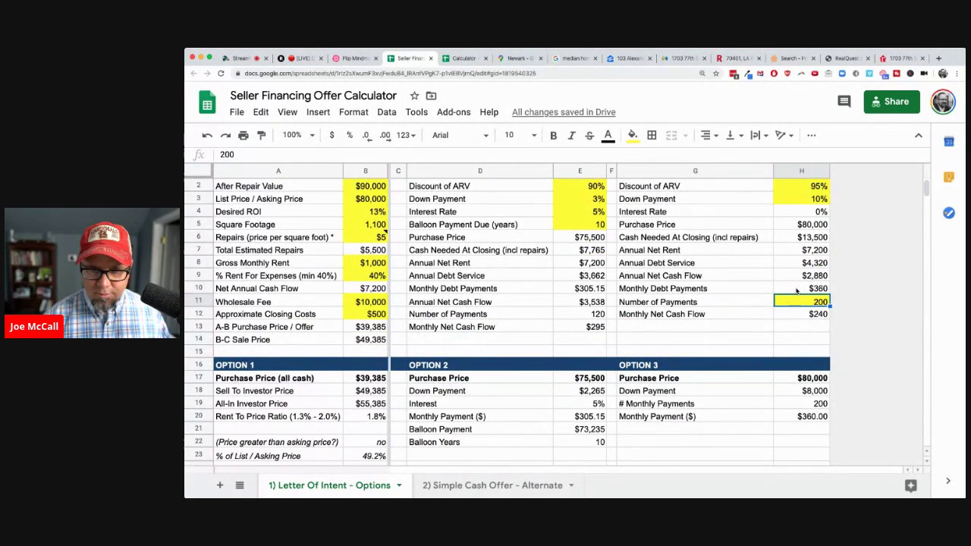
pyautogui.scroll(1, 799, 310)
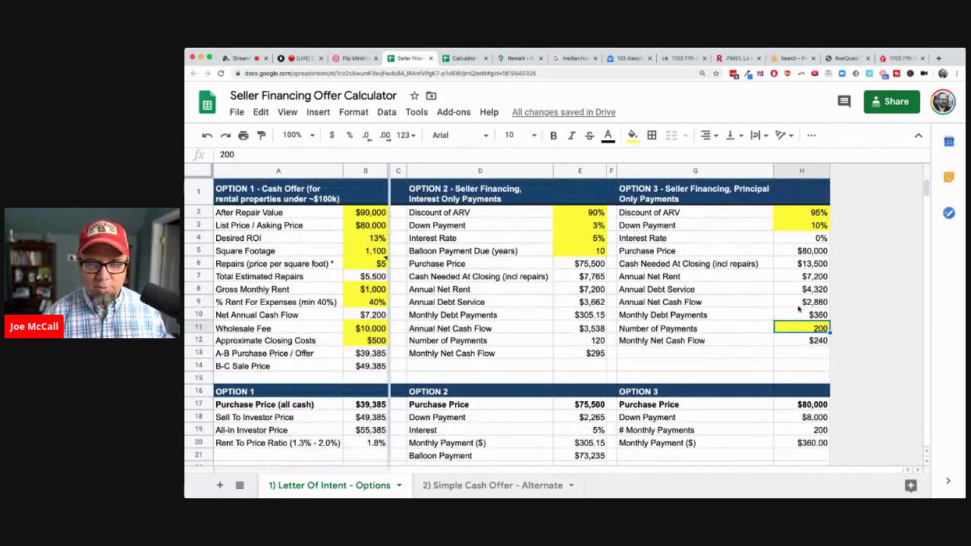
pyautogui.click(806, 340)
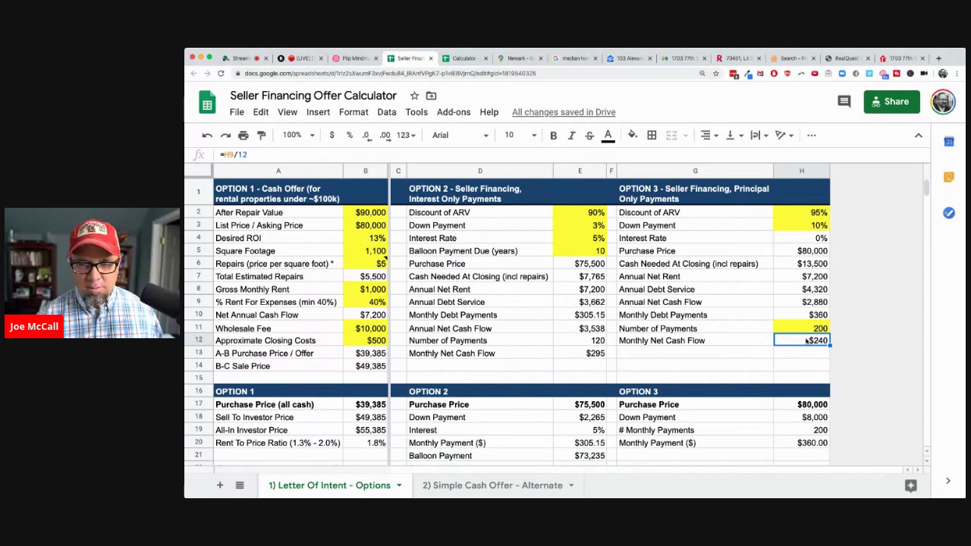
pyautogui.click(802, 442)
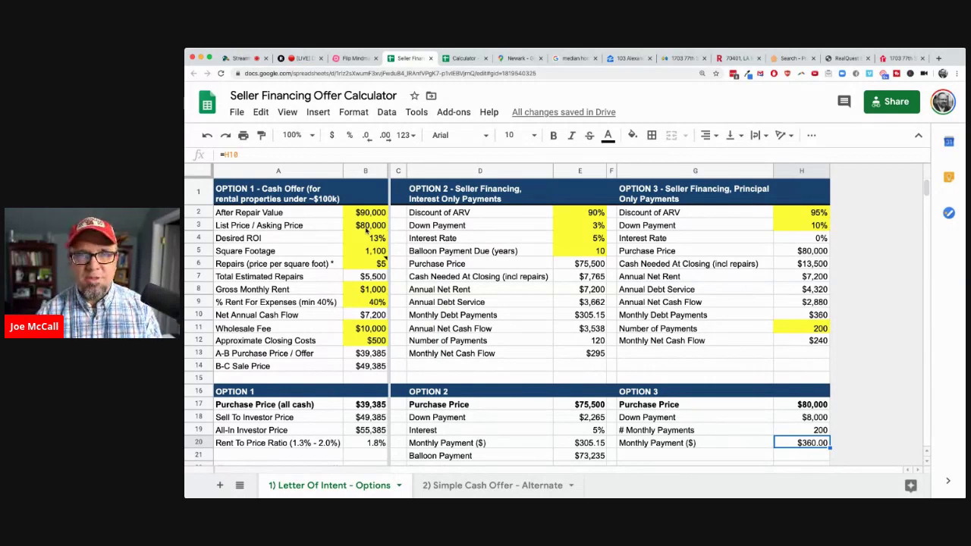
# Step: Walk through the Option 1, 2 and 3 sections, then open the Lease Option Offers calculator
pyautogui.click(315, 190)
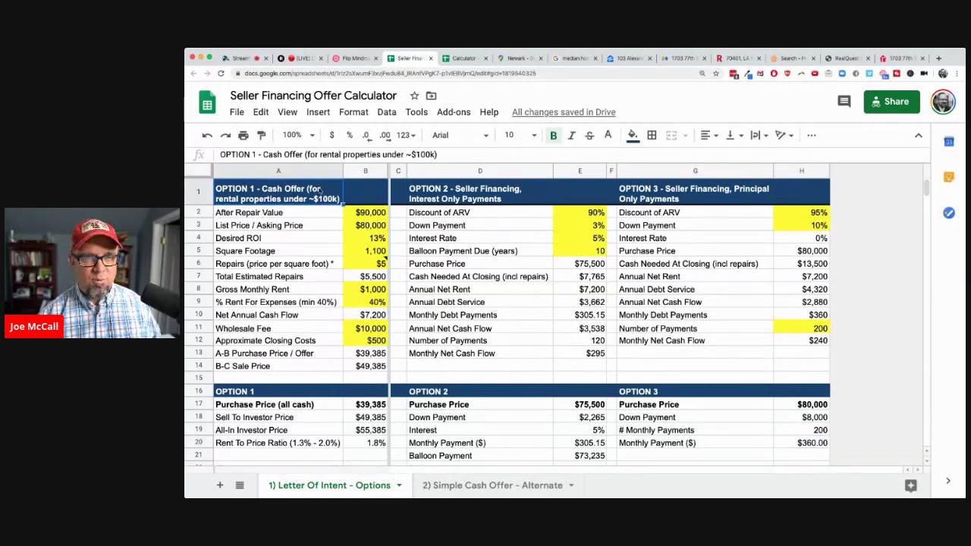
pyautogui.click(497, 199)
pyautogui.click(662, 195)
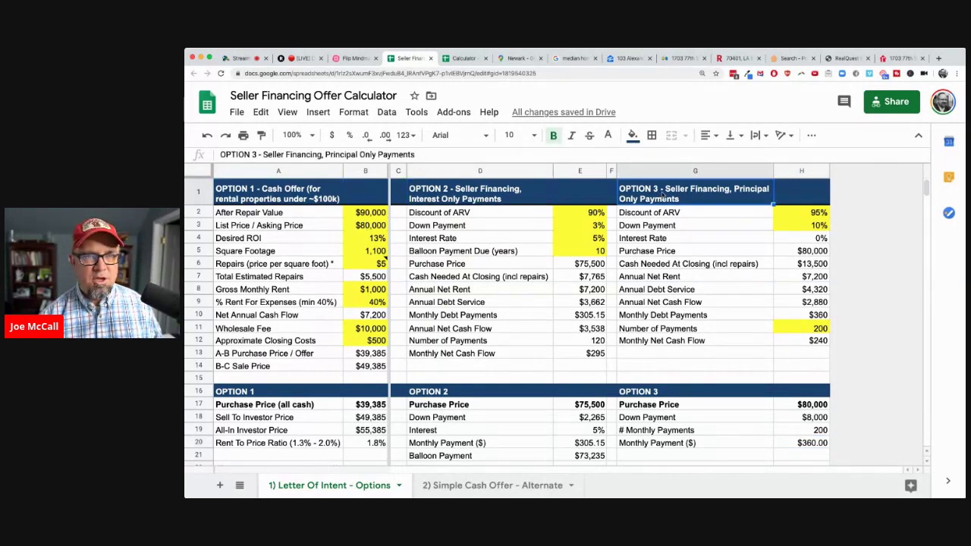
pyautogui.click(466, 58)
# Step: Point out the Cash Offer, Sandwich Lease Option and Lease Option Assignment sections, then go to StreamYard
pyautogui.click(308, 198)
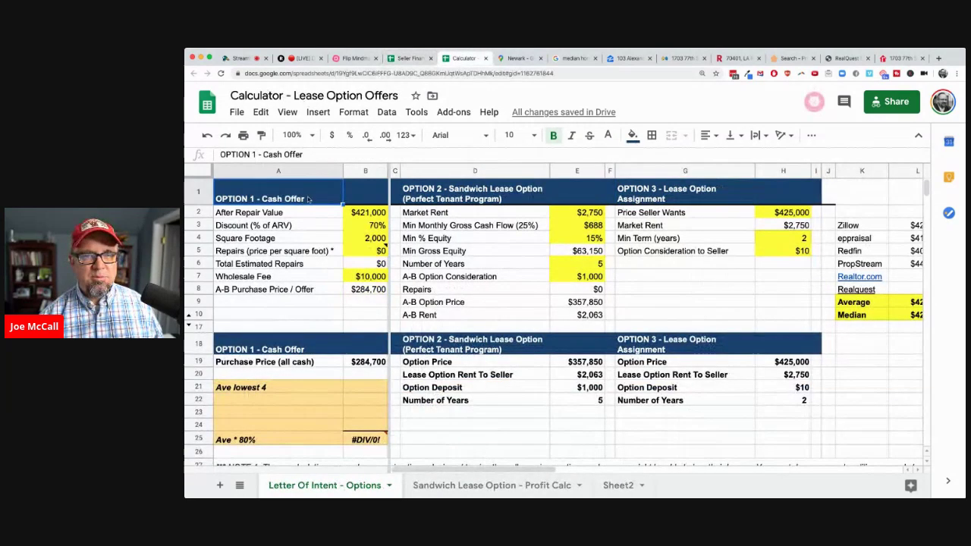
pyautogui.click(492, 194)
pyautogui.click(733, 192)
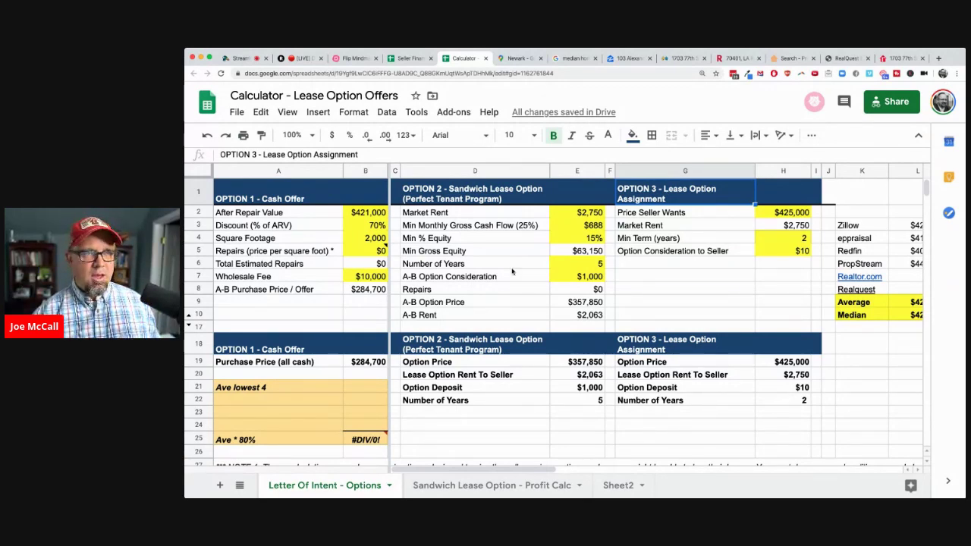
pyautogui.click(244, 58)
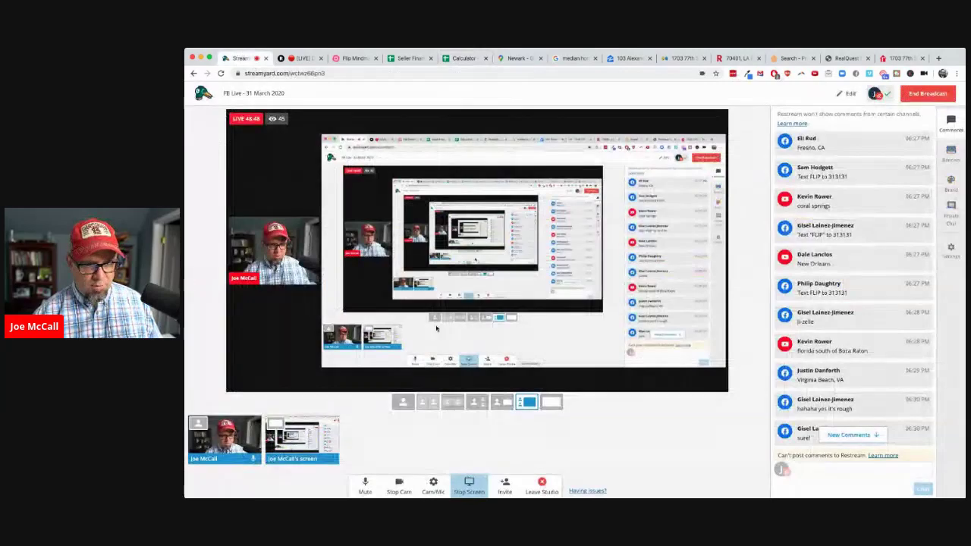